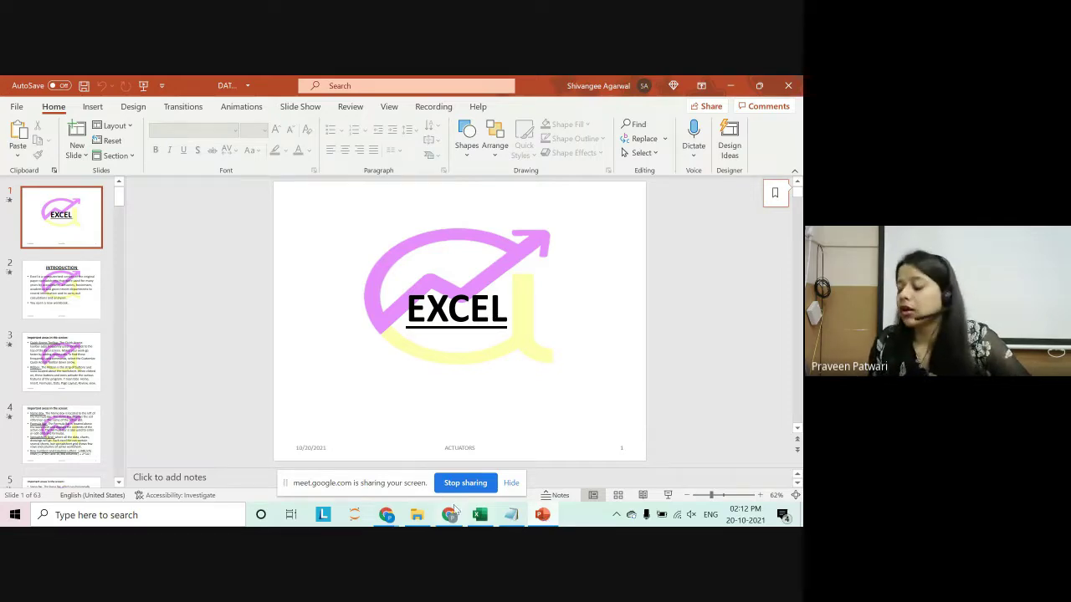
Dismiss the screen-sharing notice and advance to slide 2, INTRODUCTION.
{"action": "left_click", "coordinate": [511, 483]}
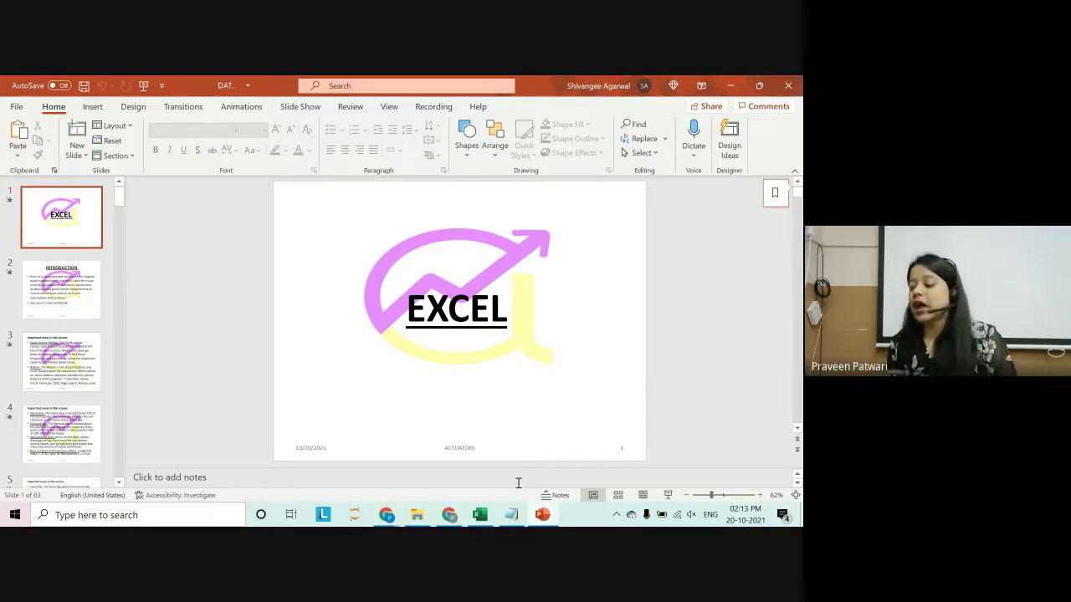
{"action": "key", "text": "Down"}
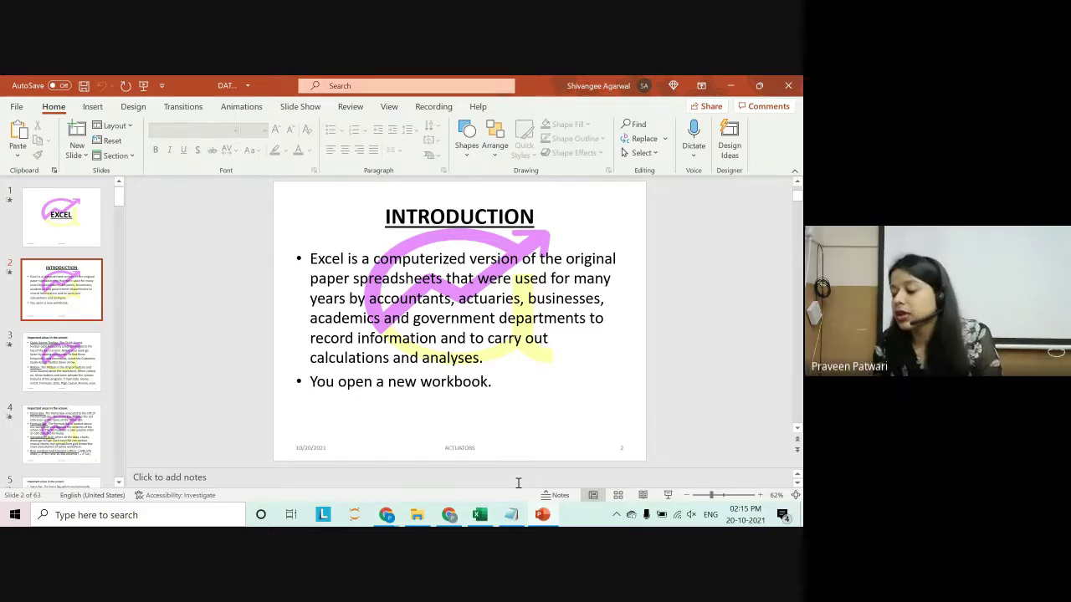
Advance the deck from slide 2 to slide 6, USES OF EXCEL.
{"action": "key", "text": "Down"}
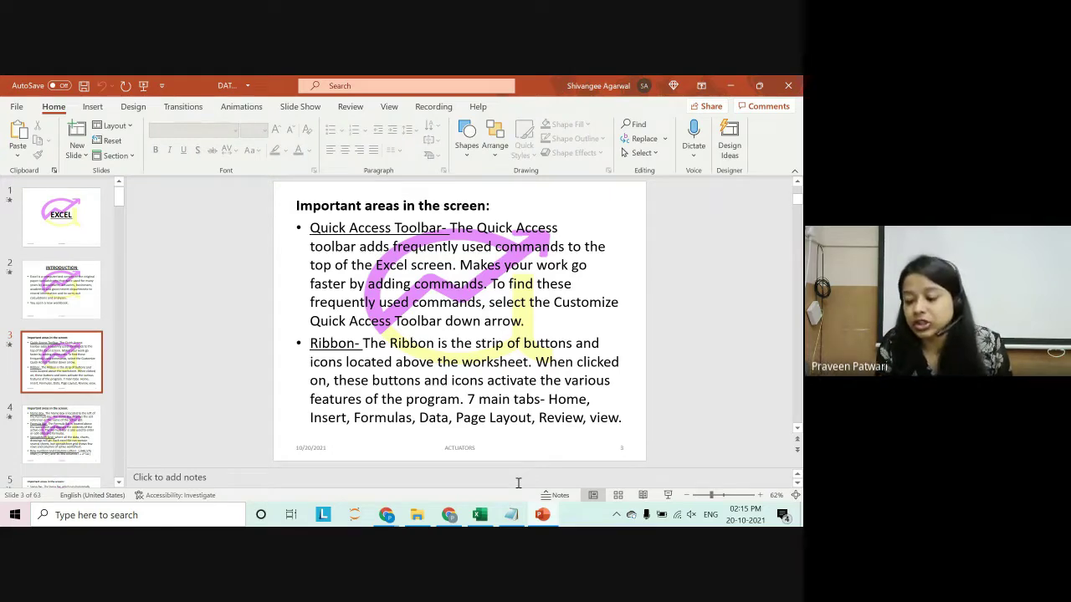
{"action": "key", "text": "Down"}
{"action": "key", "text": "Down"}
{"action": "key", "text": "Down"}
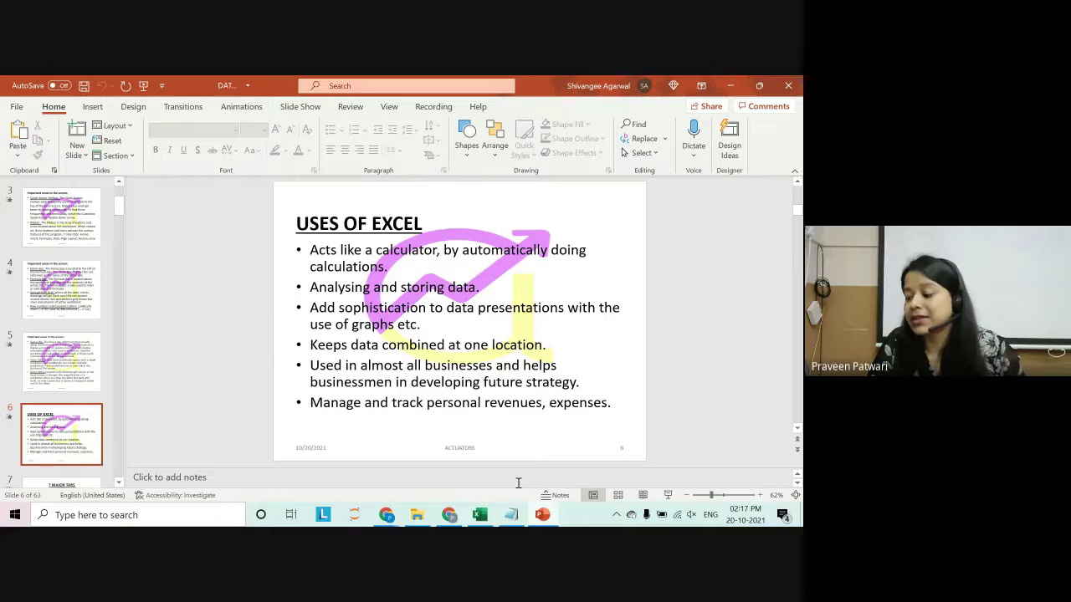
Step back through the deck to slide 3, 'Important areas in the screen'.
{"action": "key", "text": "Down"}
{"action": "key", "text": "Up"}
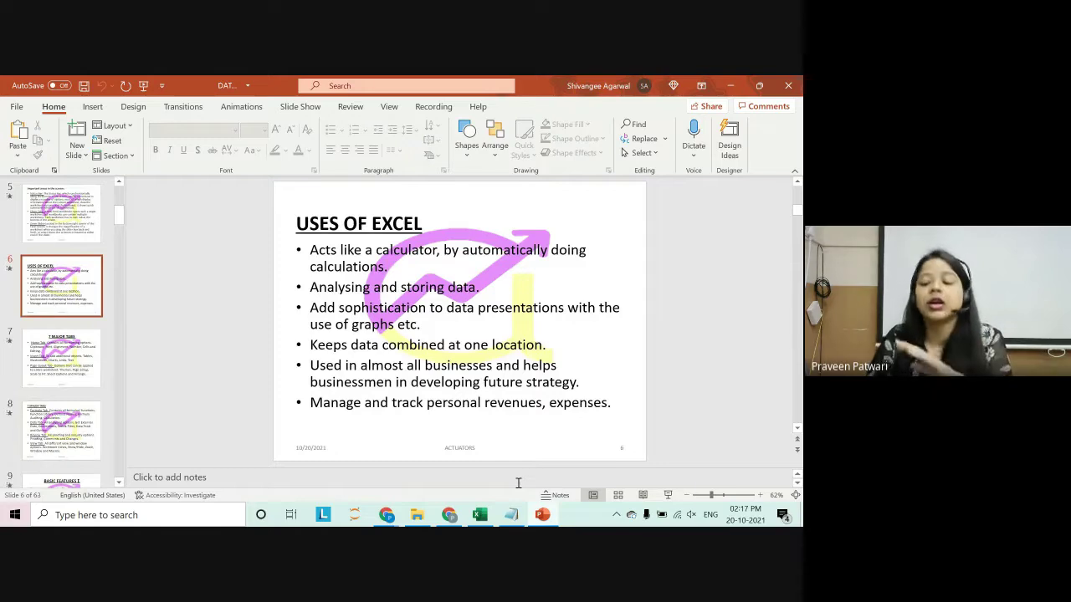
{"action": "key", "text": "Up"}
{"action": "key", "text": "Up"}
{"action": "key", "text": "Up"}
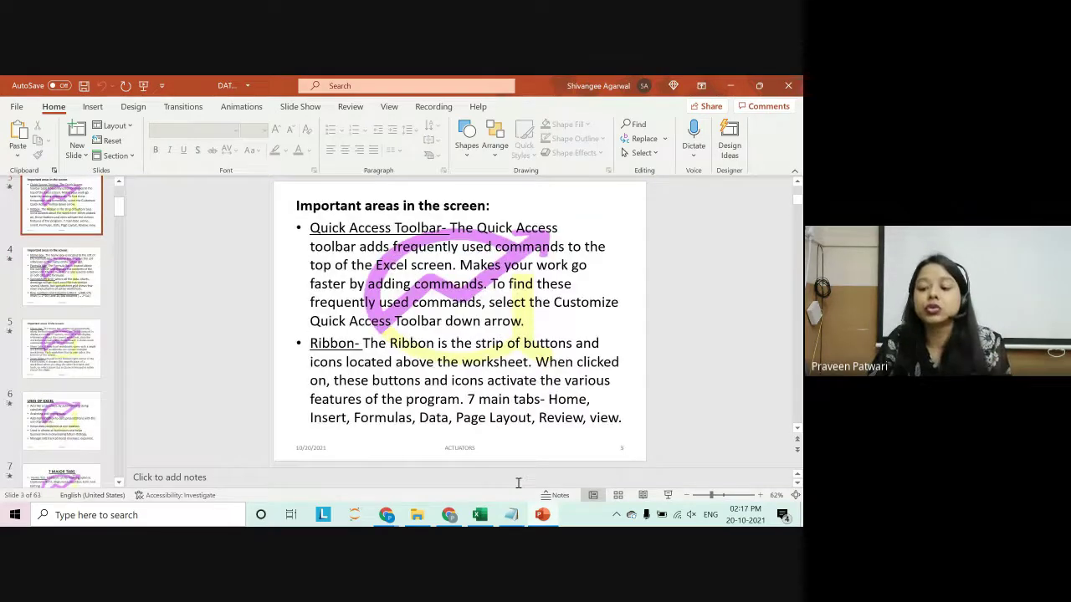
{"action": "key", "text": "Up"}
{"action": "key", "text": "Down"}
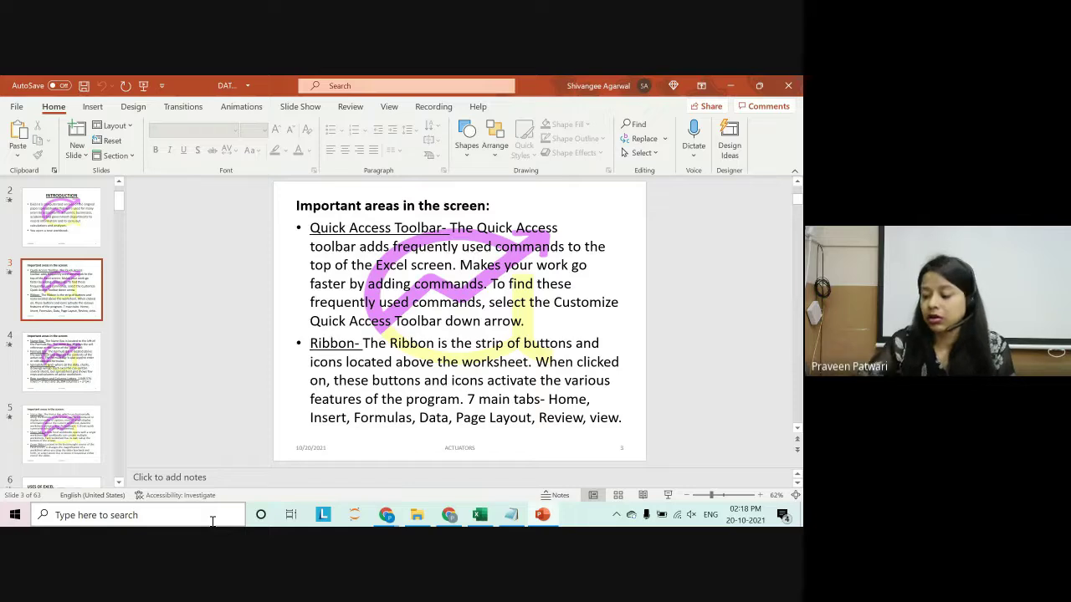
Search Windows for 'EXC' and launch the Excel app.
{"action": "left_click", "coordinate": [211, 519]}
{"action": "type", "text": "E"}
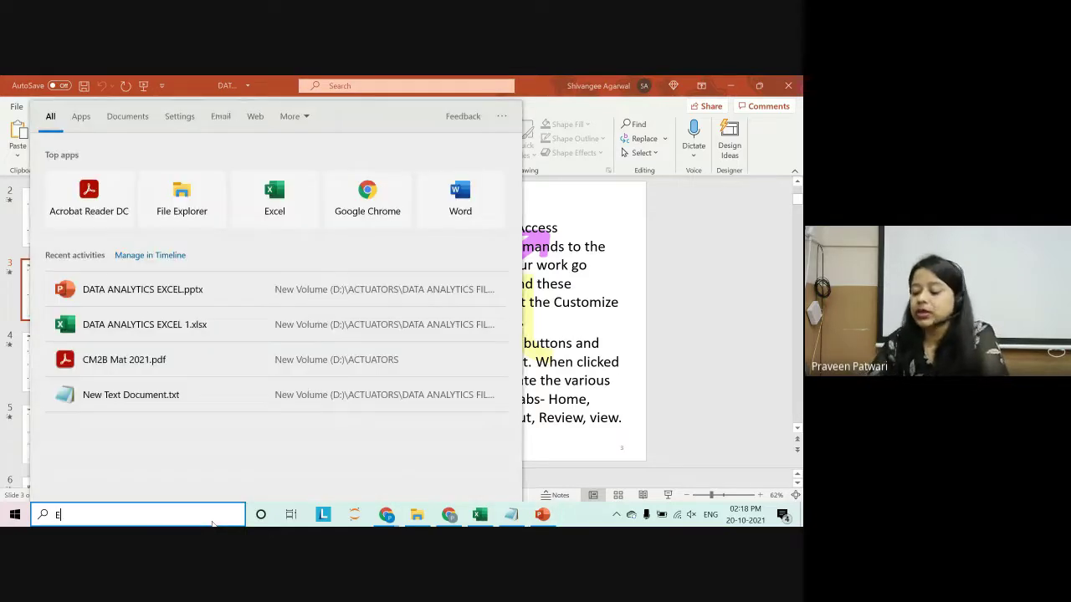
{"action": "type", "text": "XC"}
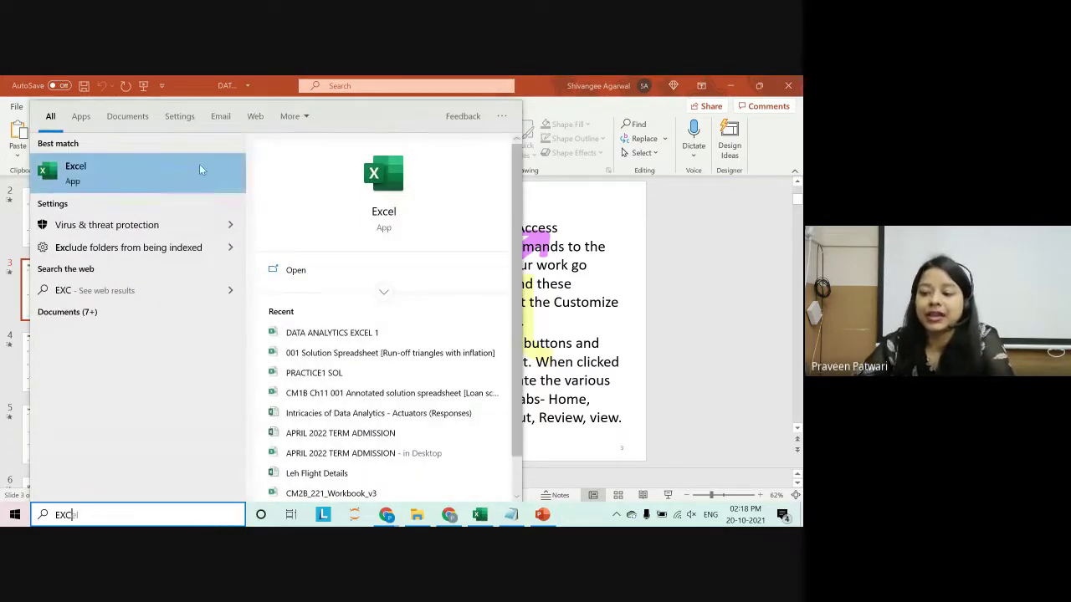
{"action": "left_click", "coordinate": [199, 165]}
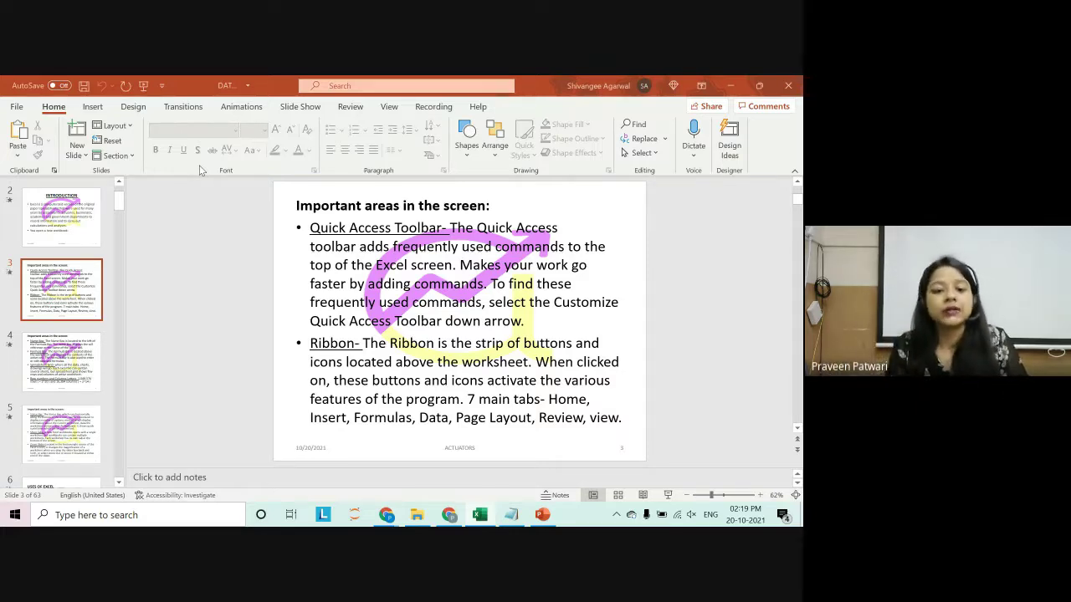
Minimize PowerPoint so the blank Book1 Excel workbook is left in front.
{"action": "left_click", "coordinate": [480, 514]}
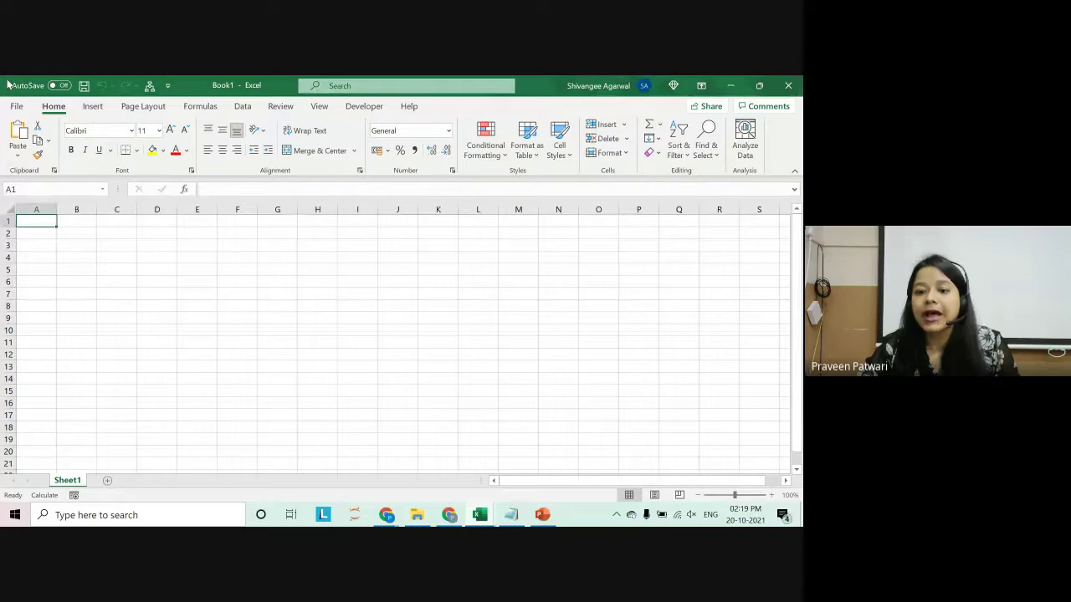
{"action": "left_click", "coordinate": [532, 519]}
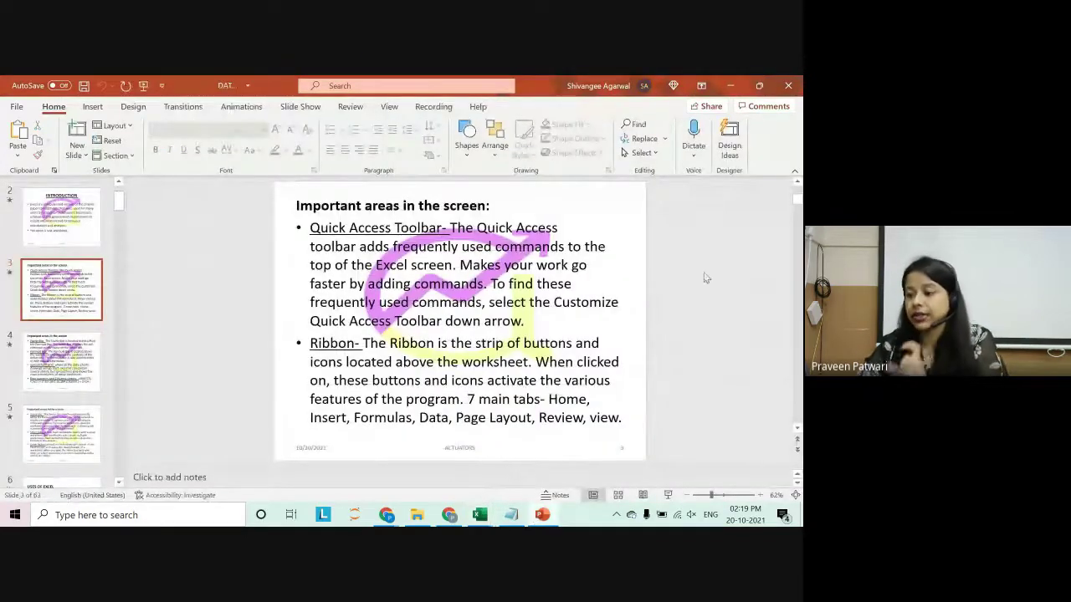
{"action": "left_click", "coordinate": [730, 85]}
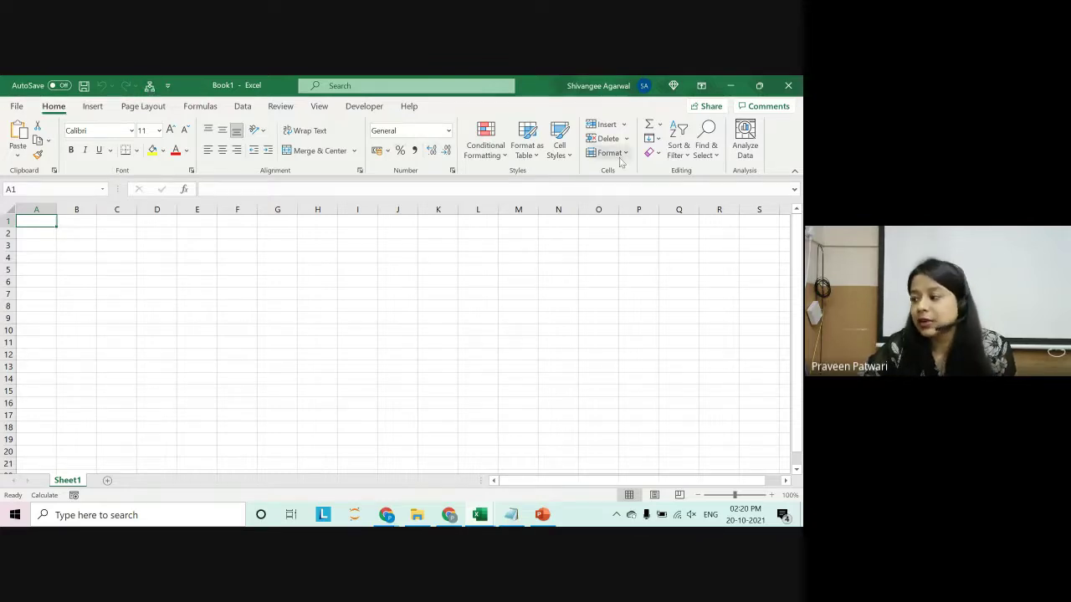
Collapse the ribbon and preview the Page Layout, File and Formulas tabs.
{"action": "left_click", "coordinate": [794, 170]}
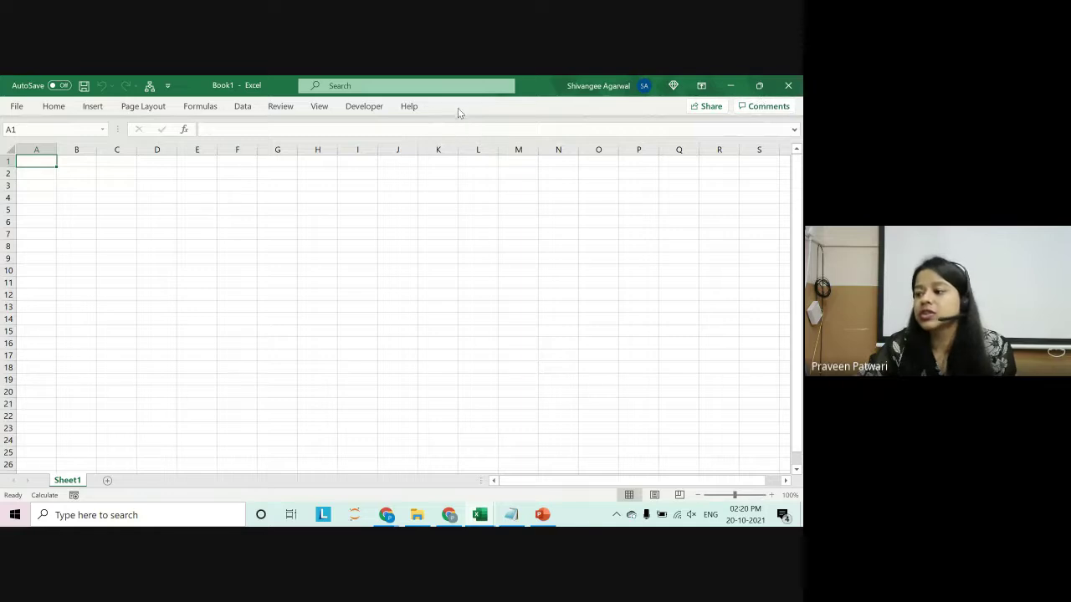
{"action": "left_click", "coordinate": [132, 108]}
{"action": "left_click", "coordinate": [17, 106]}
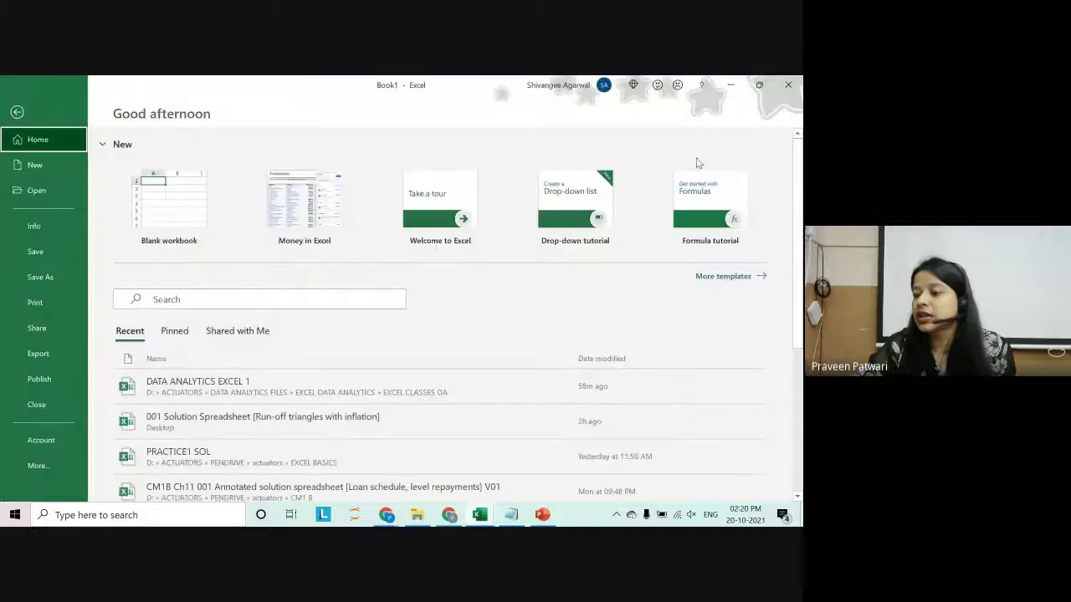
{"action": "left_click", "coordinate": [16, 112]}
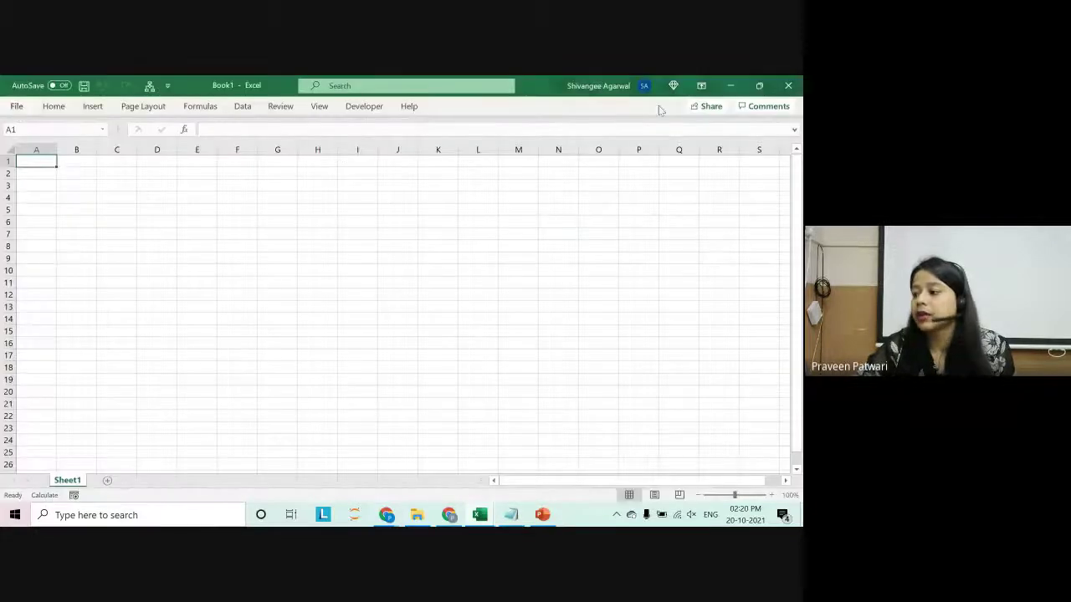
{"action": "left_click", "coordinate": [193, 108]}
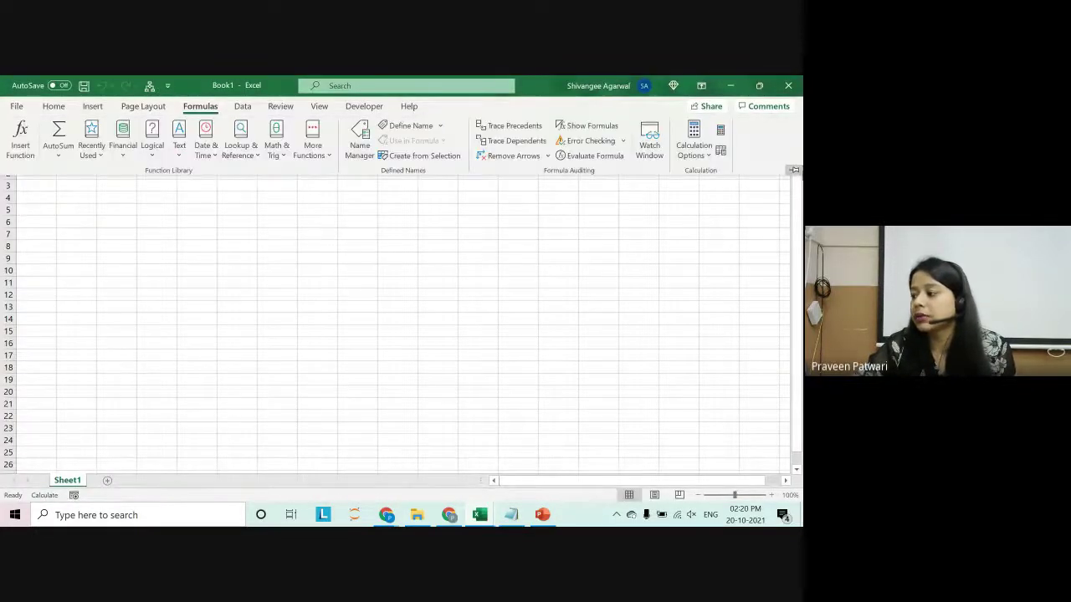
Pin the ribbon permanently expanded and return to the Home tab.
{"action": "left_click", "coordinate": [795, 170]}
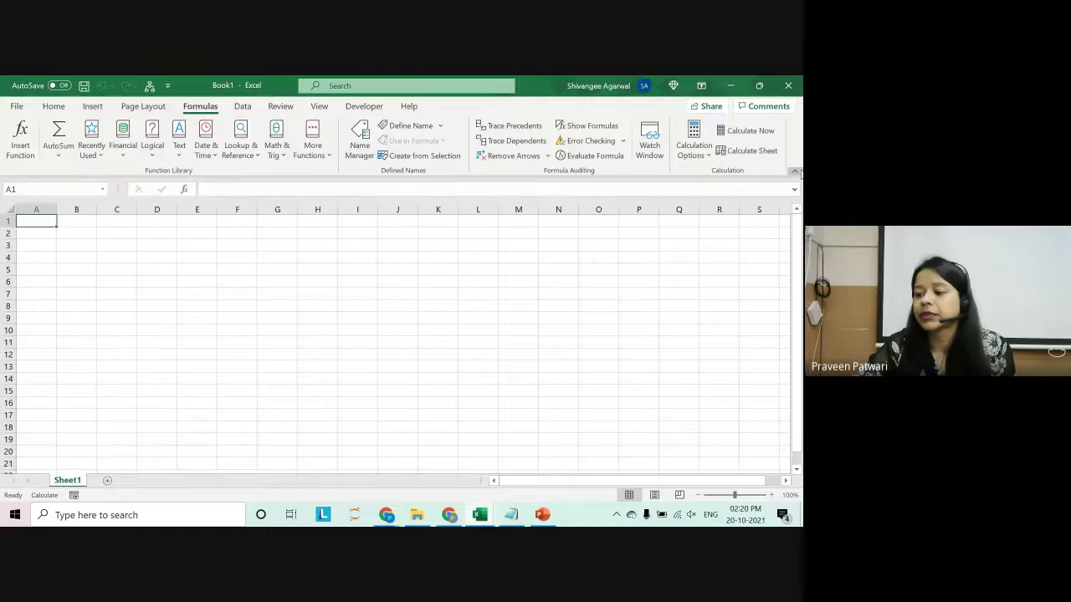
{"action": "left_click", "coordinate": [17, 106]}
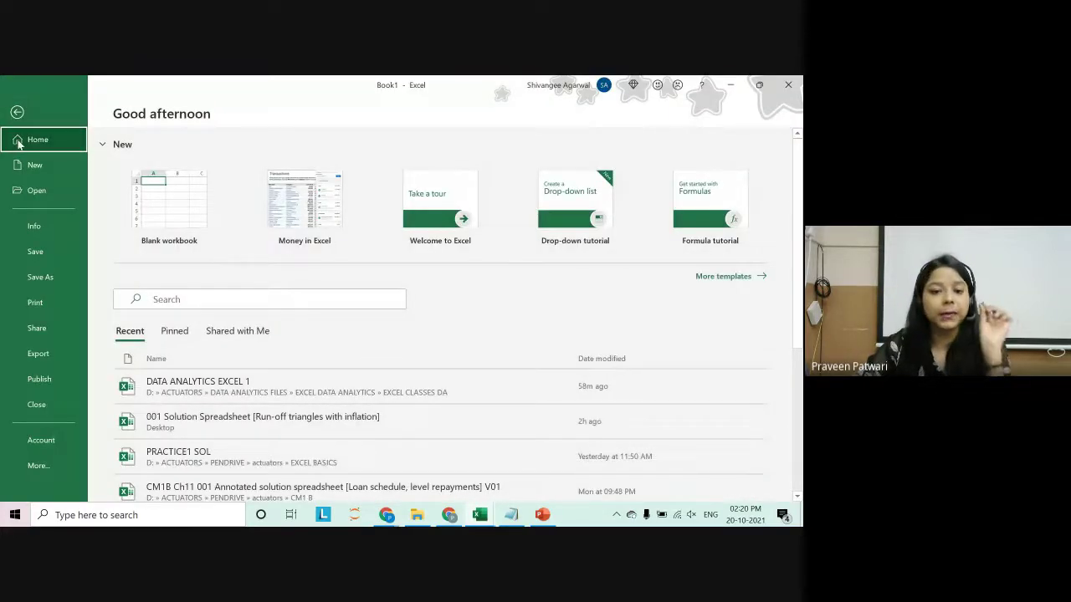
{"action": "left_click", "coordinate": [17, 112]}
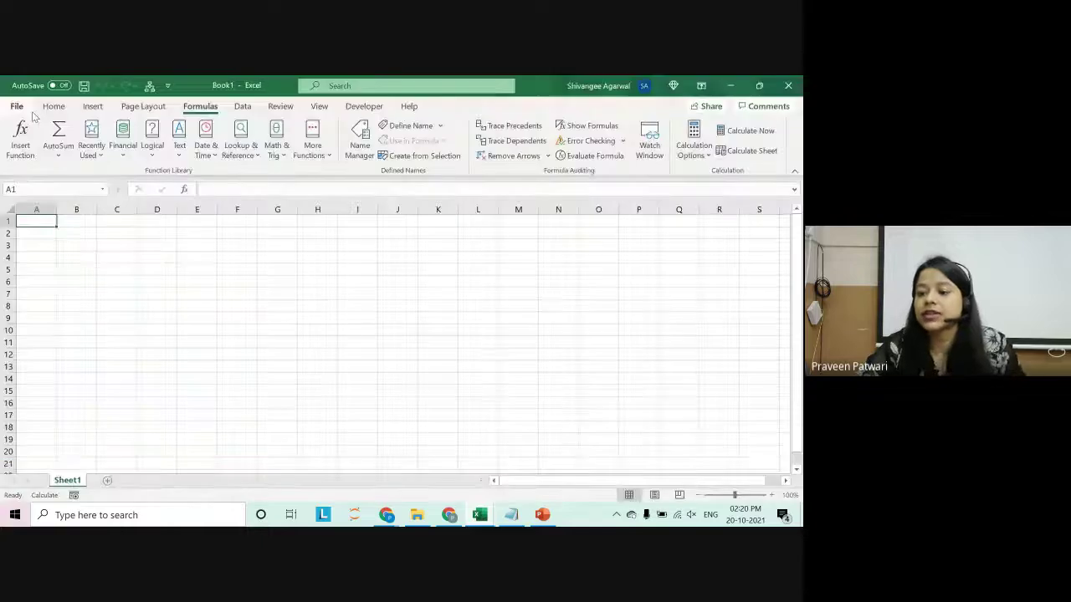
{"action": "left_click", "coordinate": [53, 106]}
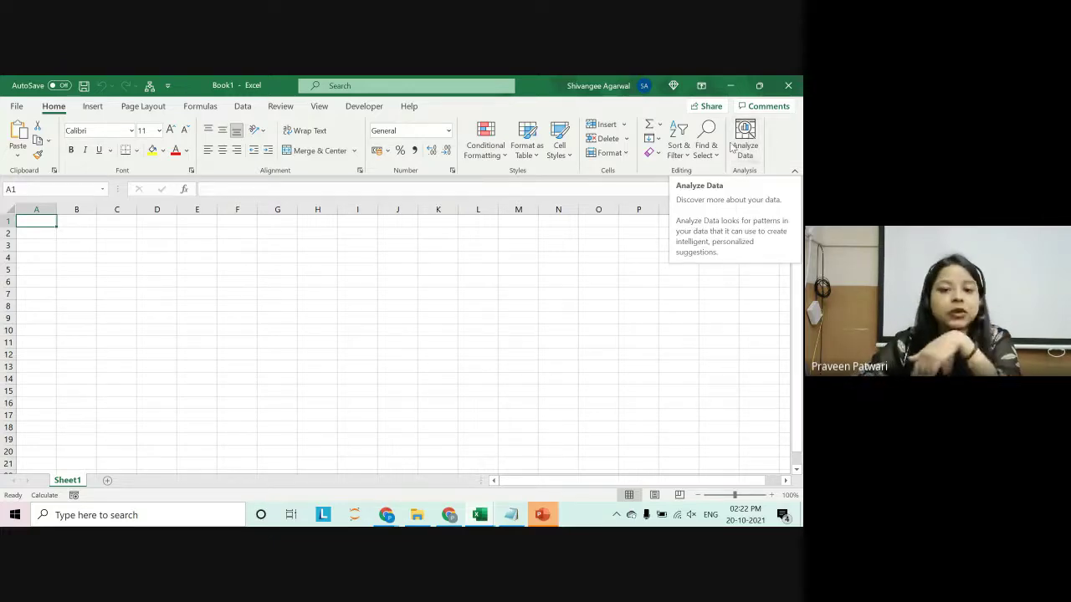
Show the Insert tab with its Tables, Charts, Sparklines and Filters groups.
{"action": "left_click", "coordinate": [93, 110]}
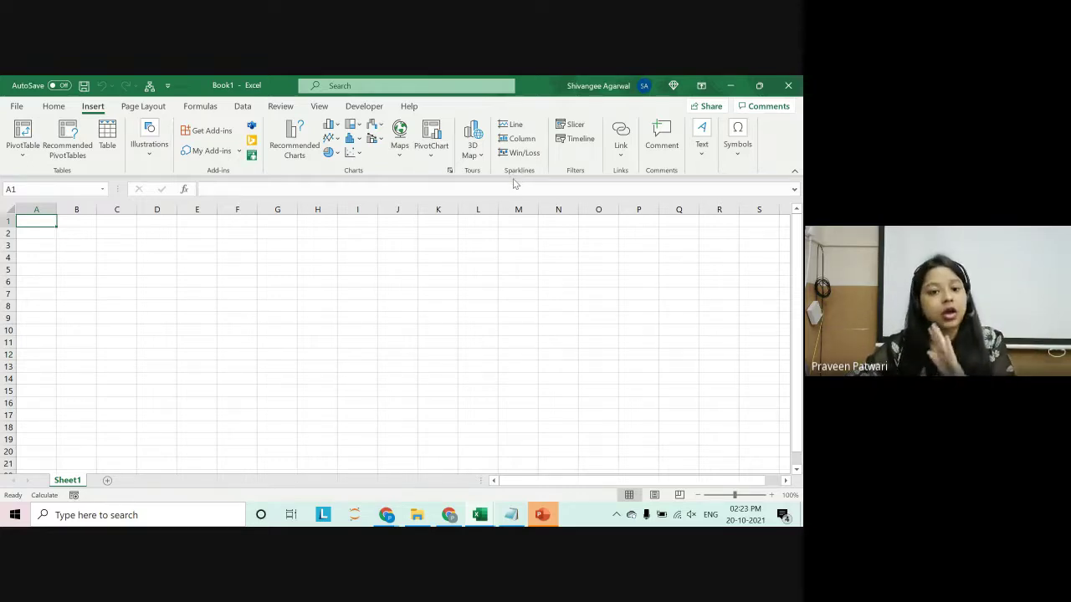
Show the Page Layout tab with Themes, Page Setup, Scale to Fit and Sheet Options.
{"action": "left_click", "coordinate": [149, 107]}
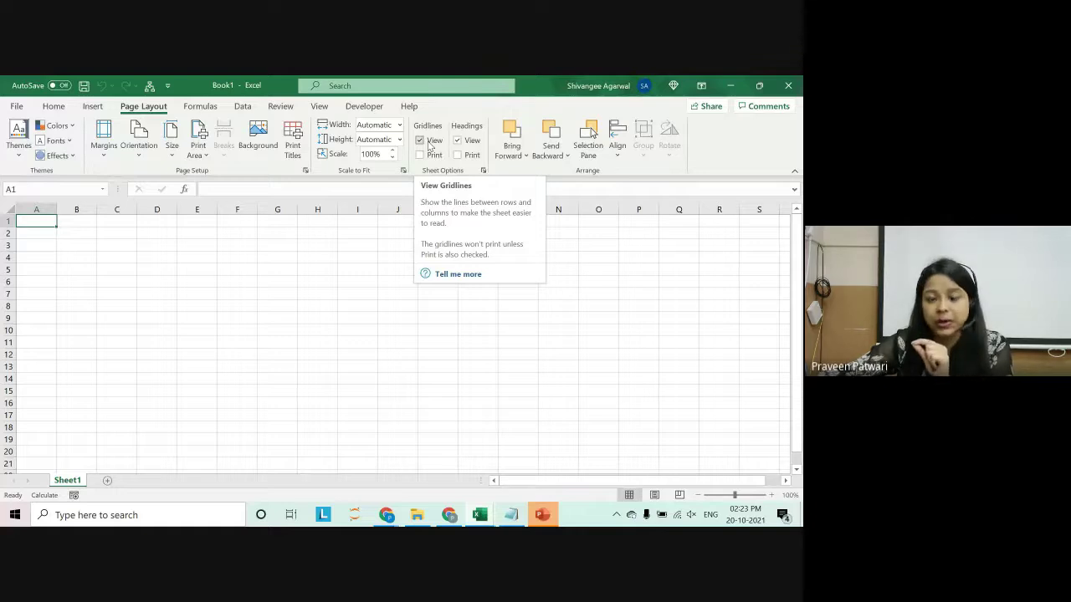
Turn the sheet gridlines off and back on, then show the Formulas tab.
{"action": "left_click", "coordinate": [429, 146]}
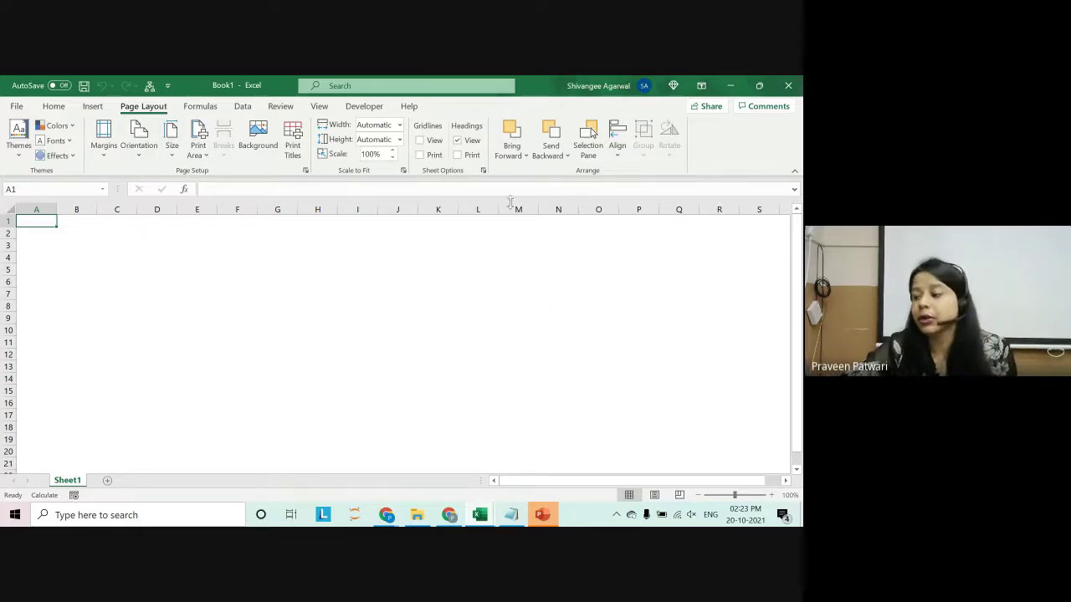
{"action": "left_click", "coordinate": [433, 144]}
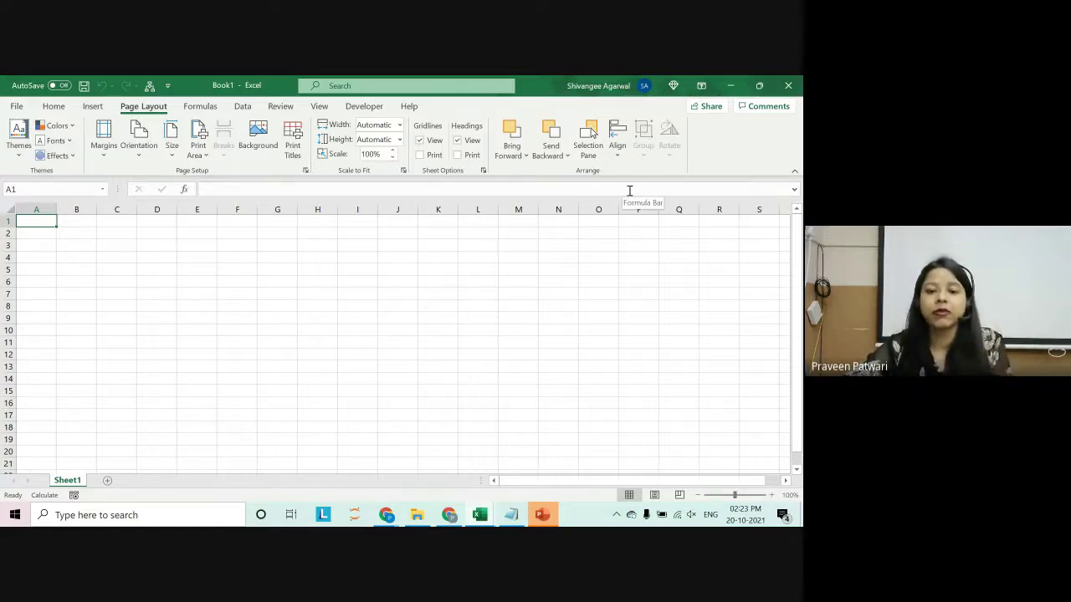
{"action": "left_click", "coordinate": [205, 110]}
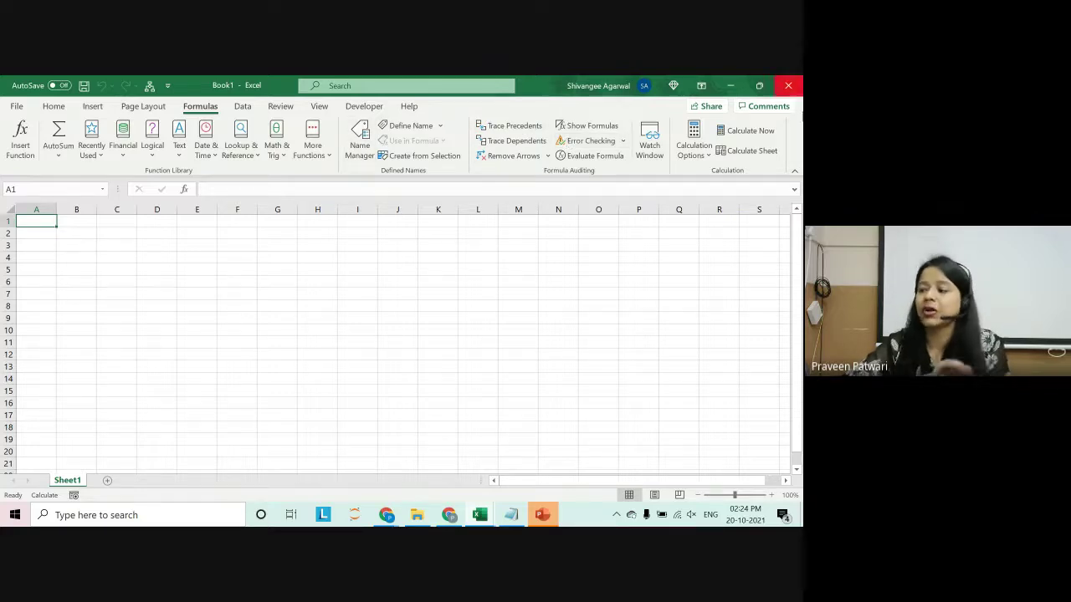
Show the Data tab with Get & Transform, Sort & Filter and Data Tools groups.
{"action": "left_click", "coordinate": [240, 110]}
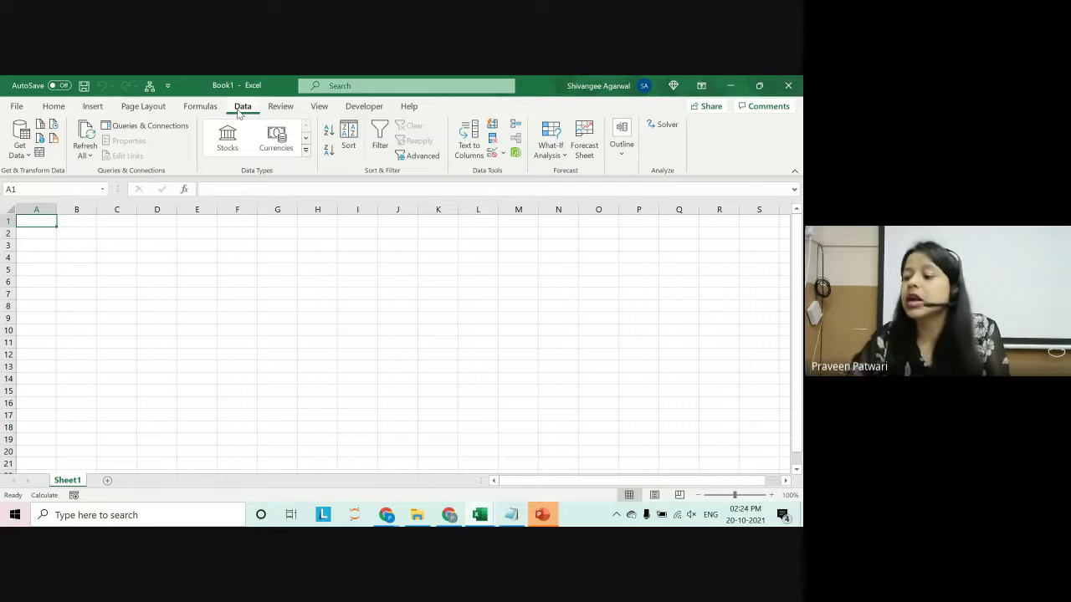
Expand the Data Types gallery, dismiss it, and switch to the Review commands.
{"action": "left_click", "coordinate": [306, 150]}
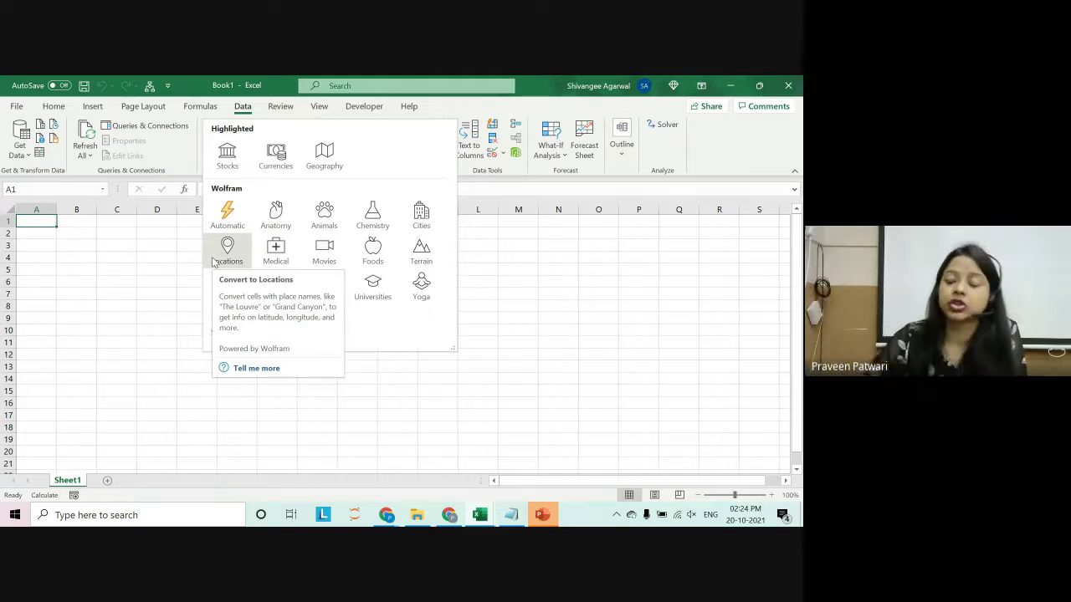
{"action": "key", "text": "Escape"}
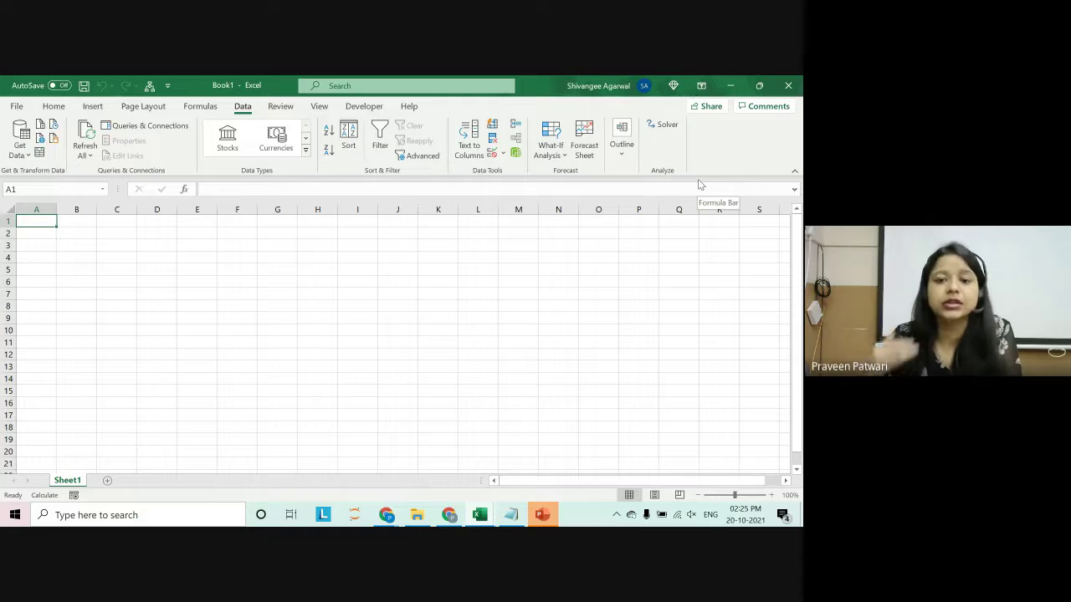
{"action": "left_click", "coordinate": [276, 106]}
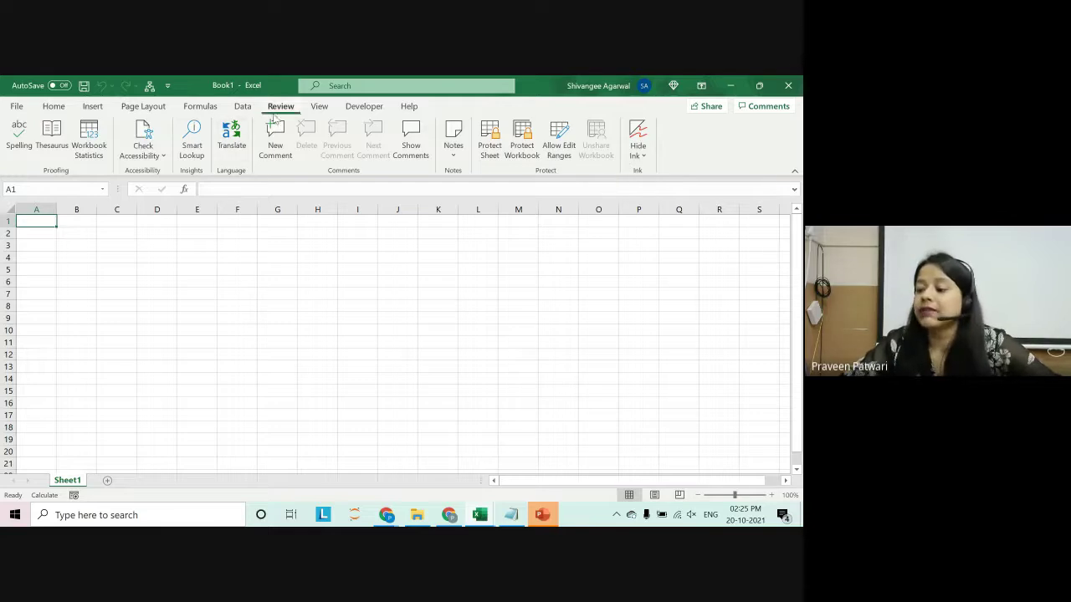
On the View tab, hide and restore the gridlines, then hide and restore the row and column headings.
{"action": "left_click", "coordinate": [315, 109]}
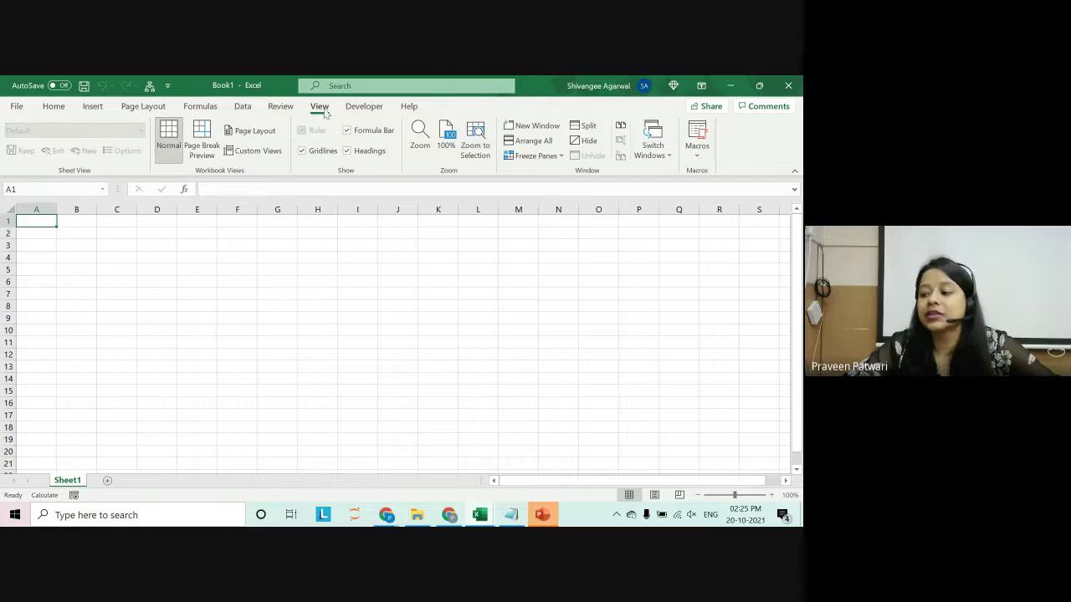
{"action": "left_click", "coordinate": [332, 152]}
{"action": "left_click", "coordinate": [332, 152]}
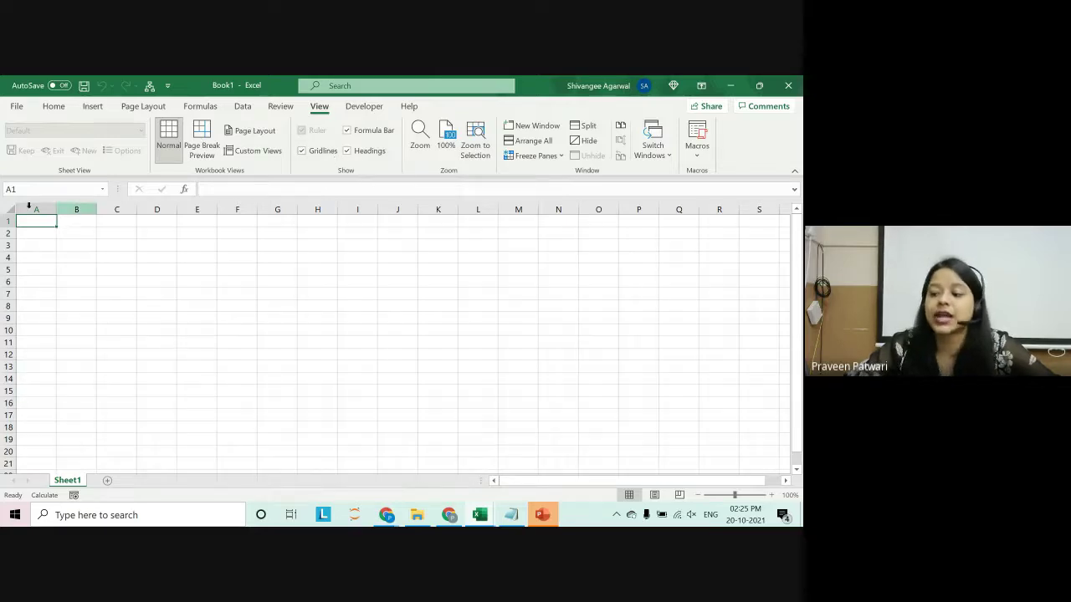
{"action": "left_click", "coordinate": [371, 151]}
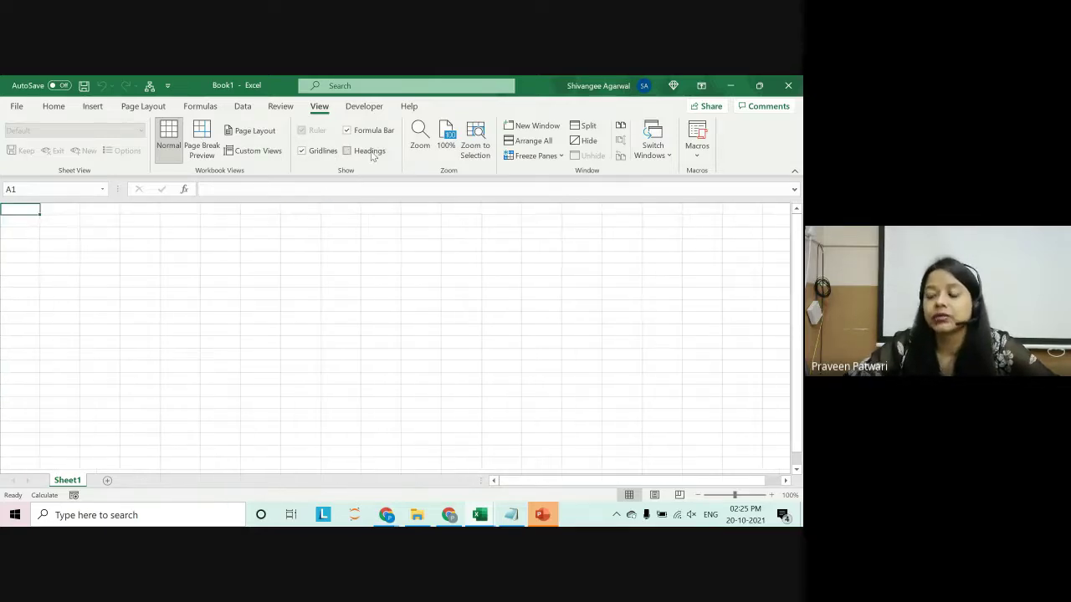
{"action": "left_click", "coordinate": [372, 152]}
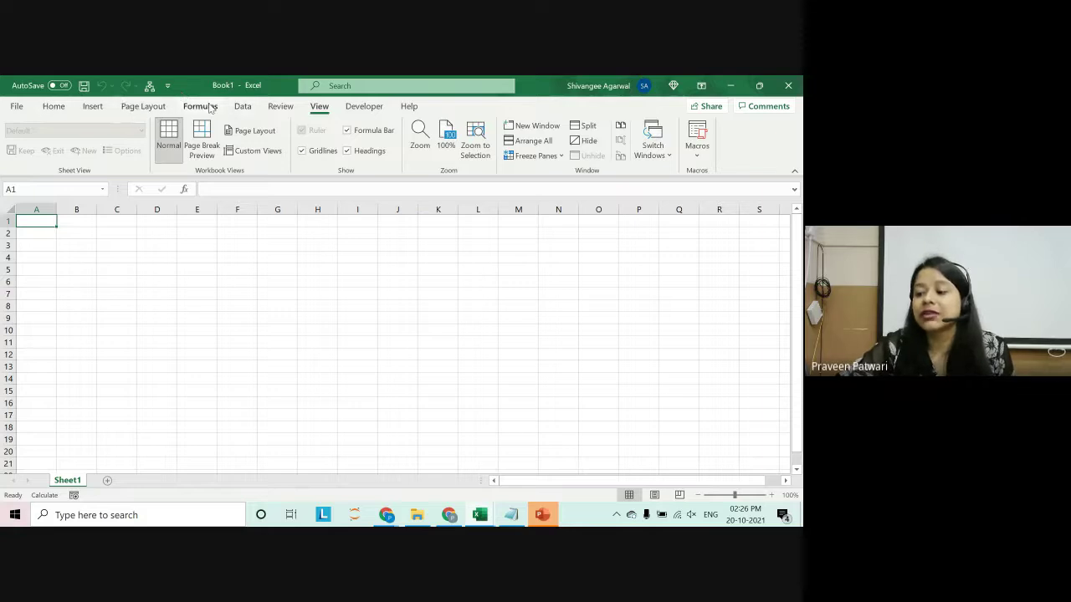
Cycle through the Home, Insert, Page Layout, Formulas, Data, Review and View tabs, ending on Home.
{"action": "left_click", "coordinate": [53, 106]}
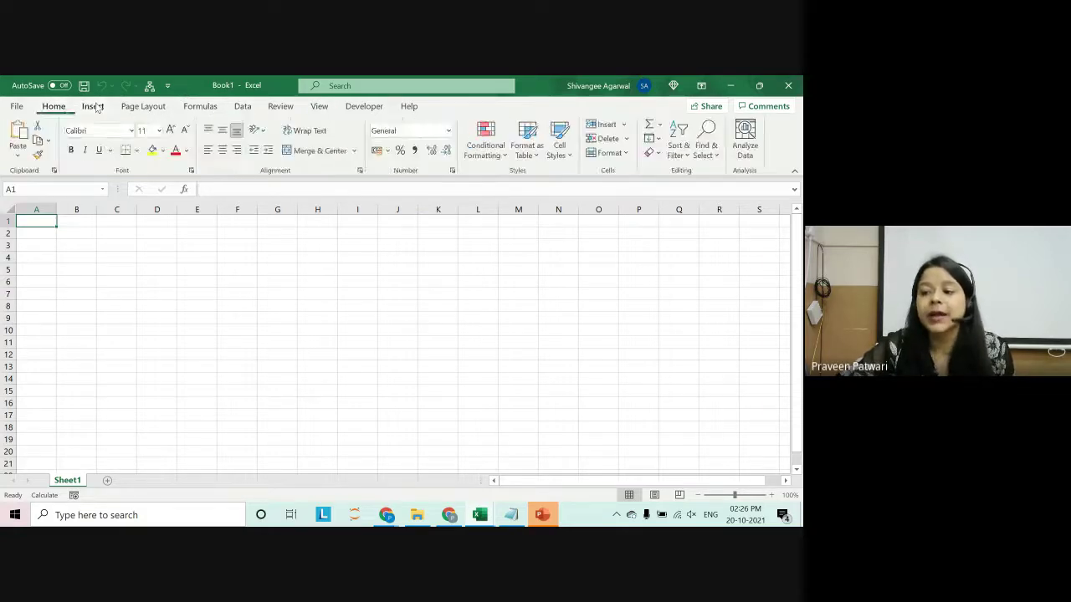
{"action": "left_click", "coordinate": [93, 106]}
{"action": "left_click", "coordinate": [135, 107]}
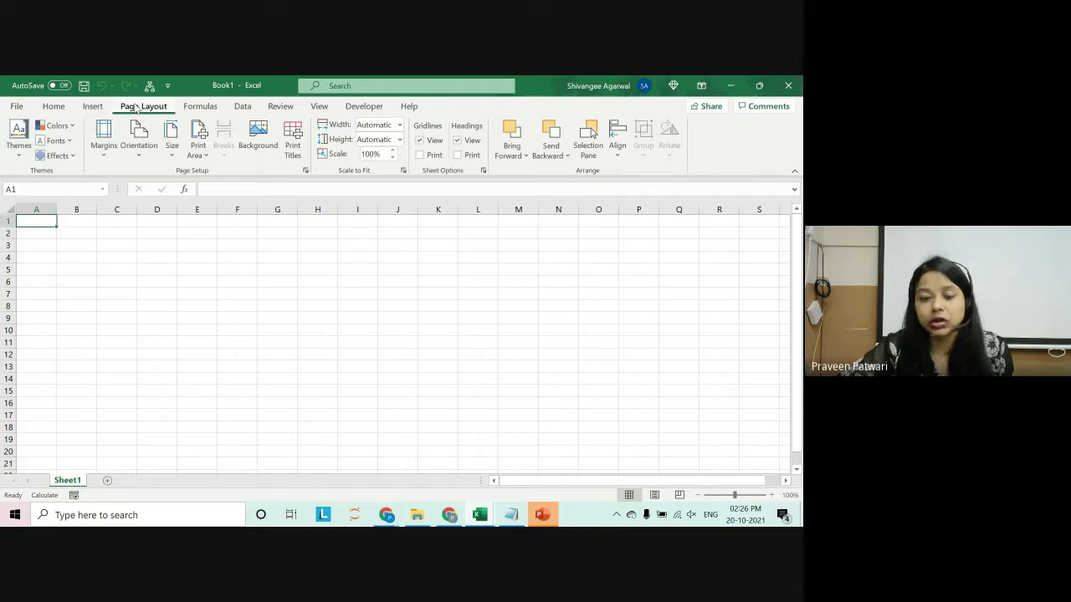
{"action": "left_click", "coordinate": [200, 106]}
{"action": "left_click", "coordinate": [242, 106]}
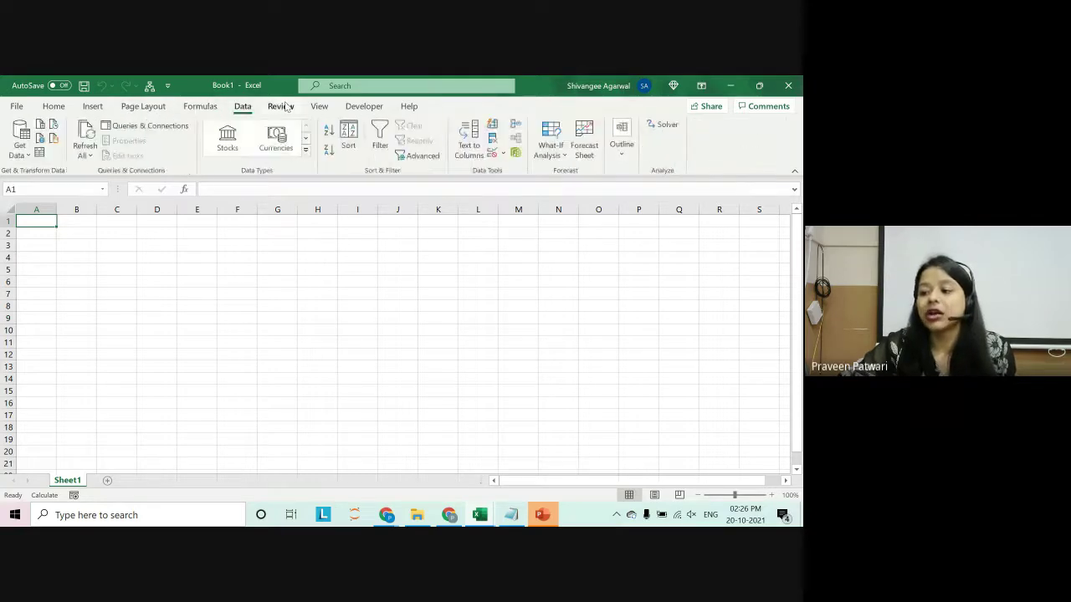
{"action": "left_click", "coordinate": [285, 106]}
{"action": "left_click", "coordinate": [313, 106]}
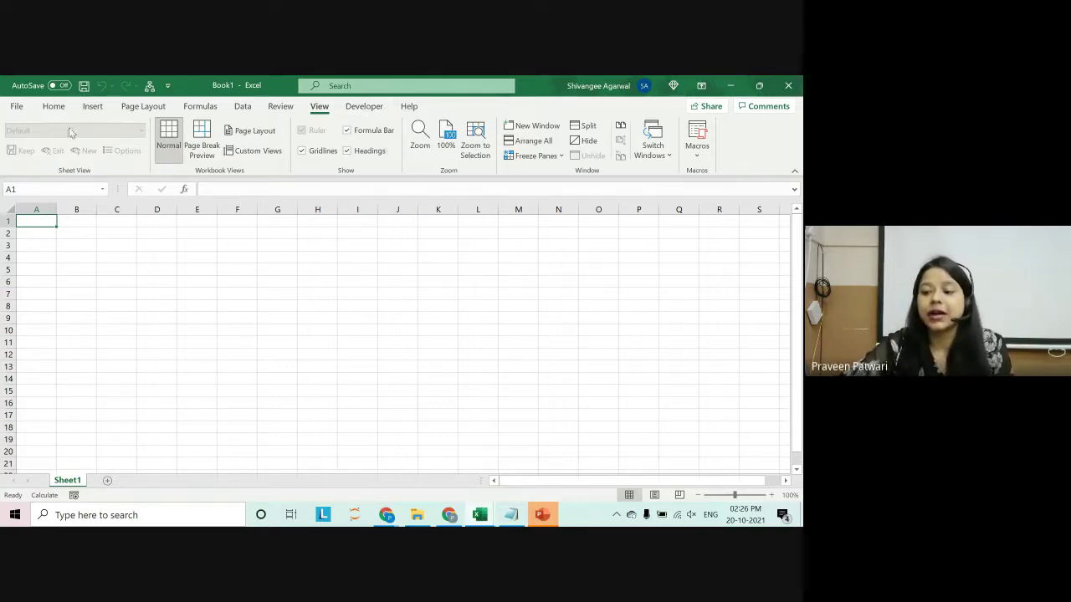
{"action": "left_click", "coordinate": [54, 106]}
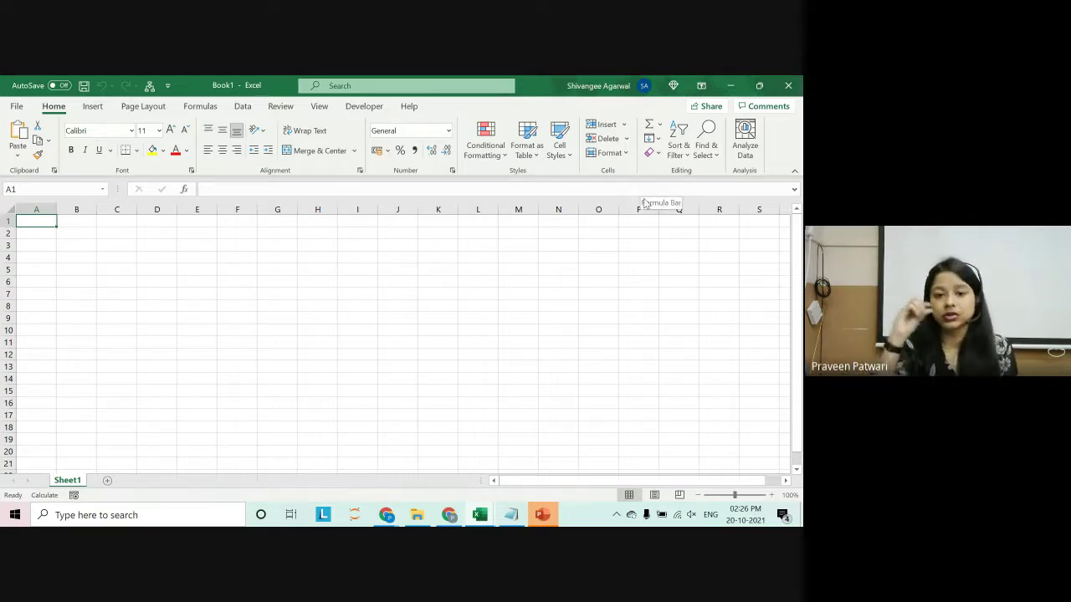
Select D3, then E4, and put E4's contents into edit mode in the formula bar.
{"action": "left_click", "coordinate": [170, 248]}
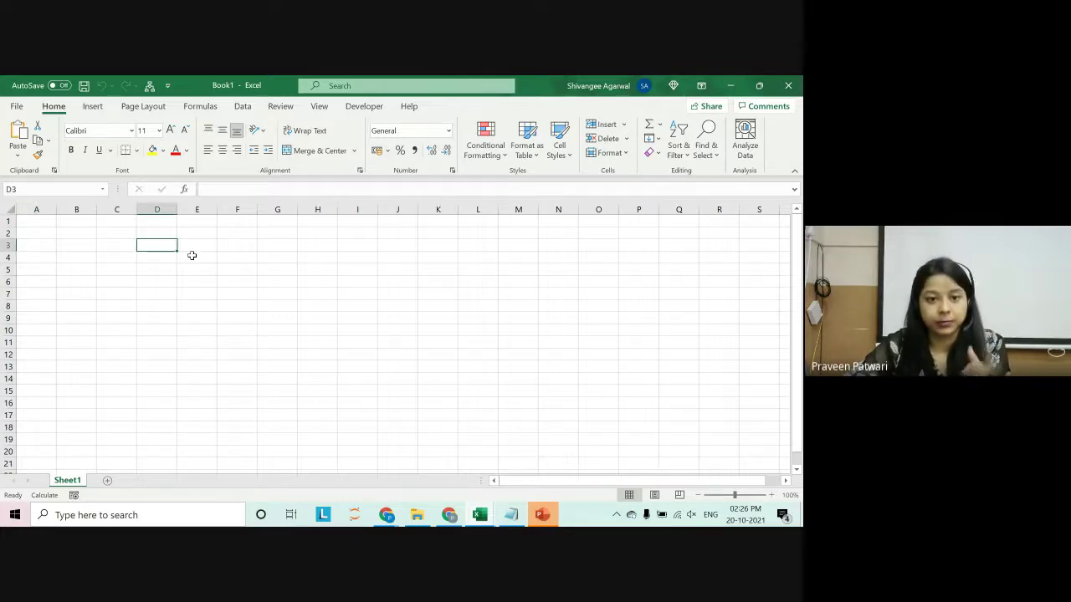
{"action": "left_click", "coordinate": [191, 255]}
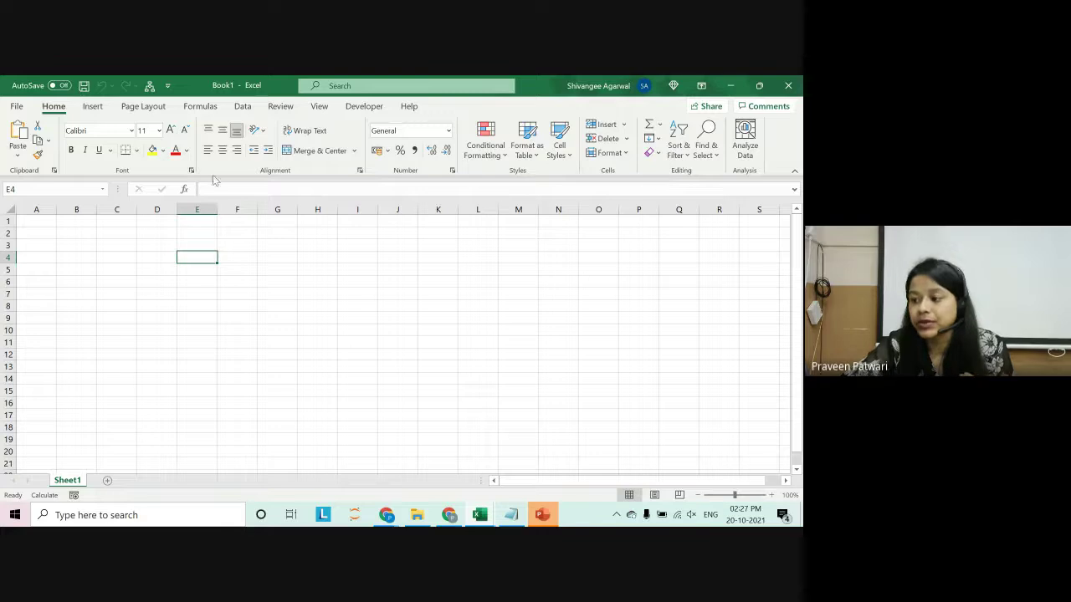
{"action": "left_click", "coordinate": [207, 190]}
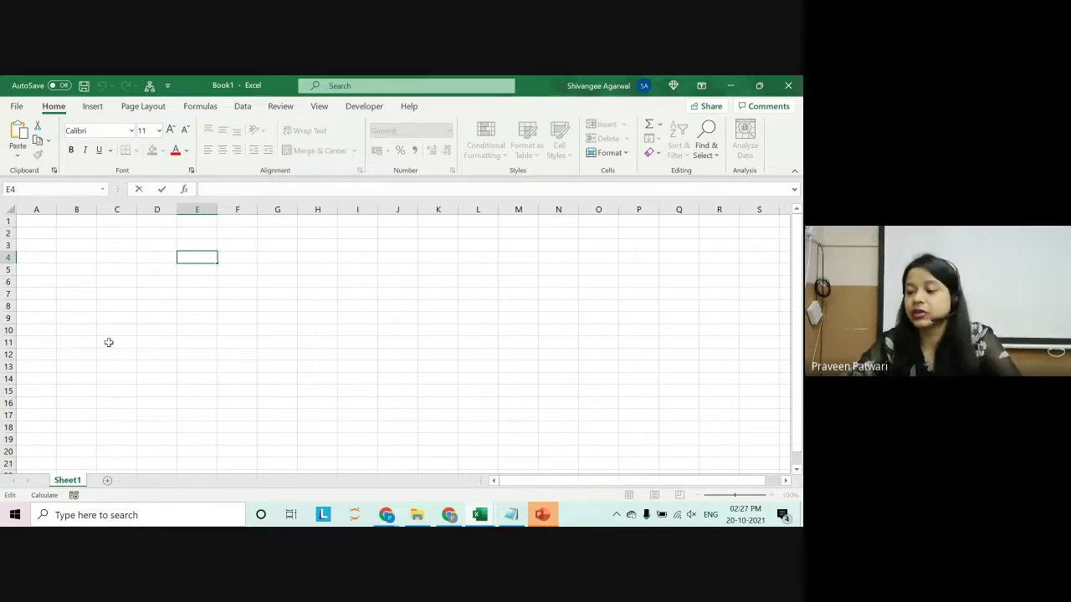
Move the selection from F5 across to AB5, Z5, column AA and L5, then jump to row 1048576.
{"action": "left_click", "coordinate": [226, 270]}
{"action": "key", "text": "Right"}
{"action": "key", "text": "Right"}
{"action": "key", "text": "Right"}
{"action": "key", "text": "Right"}
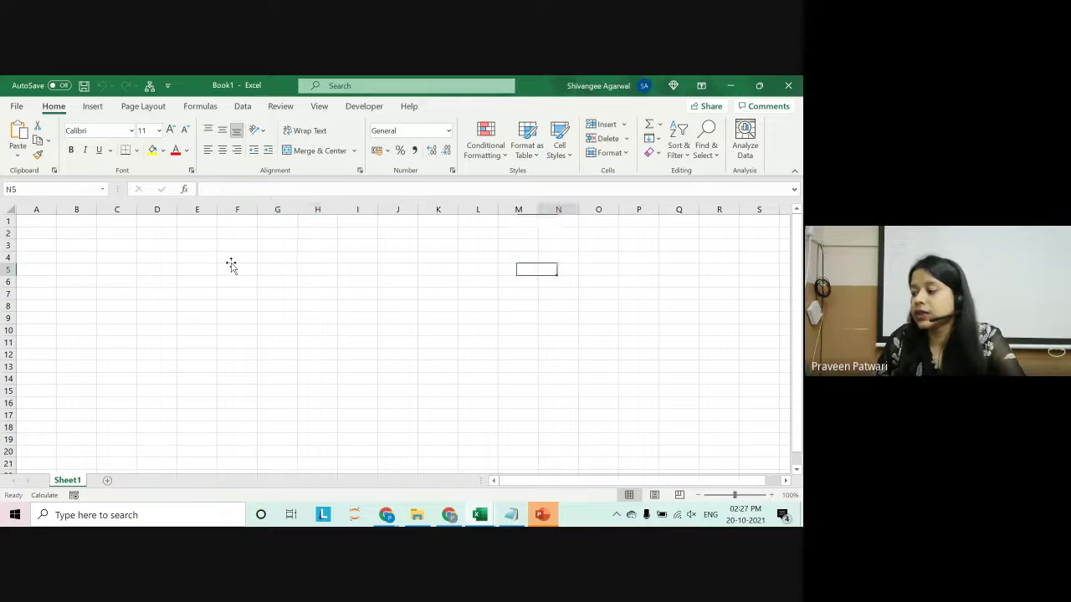
{"action": "key", "text": "Right"}
{"action": "key", "text": "Right"}
{"action": "key", "text": "Right"}
{"action": "key", "text": "Right"}
{"action": "key", "text": "Right"}
{"action": "key", "text": "Right"}
{"action": "key", "text": "Right"}
{"action": "key", "text": "Right"}
{"action": "key", "text": "Right"}
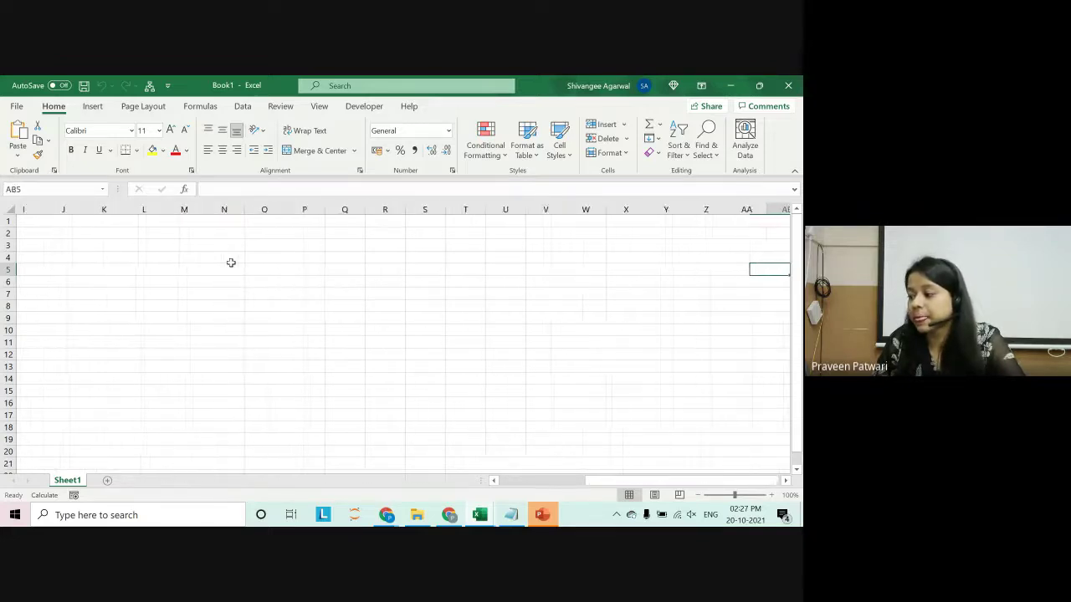
{"action": "key", "text": "Right"}
{"action": "key", "text": "Right"}
{"action": "key", "text": "Left"}
{"action": "key", "text": "Left"}
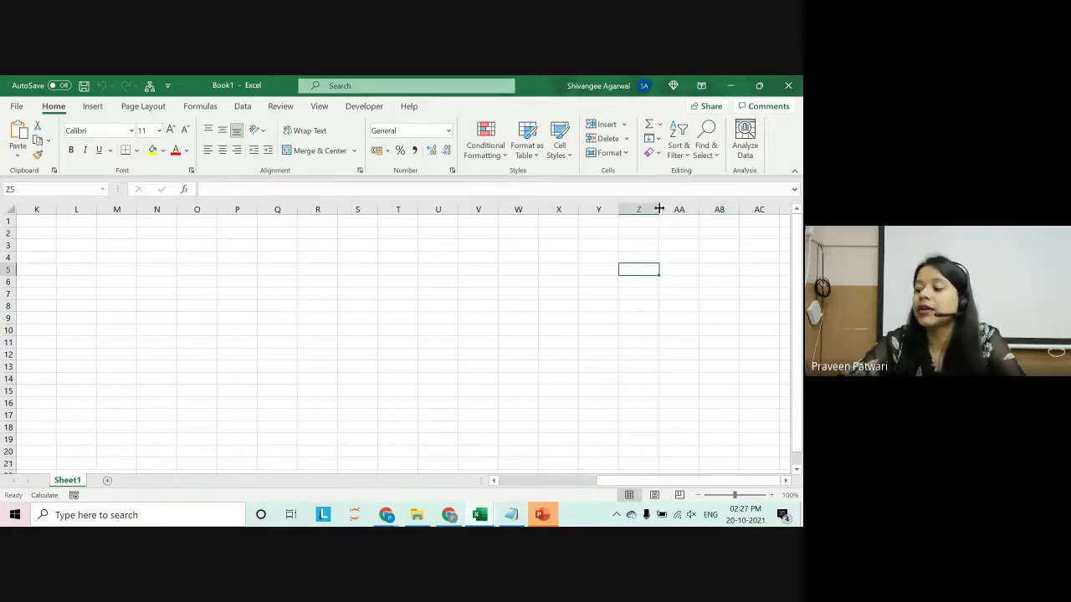
{"action": "left_click", "coordinate": [663, 209]}
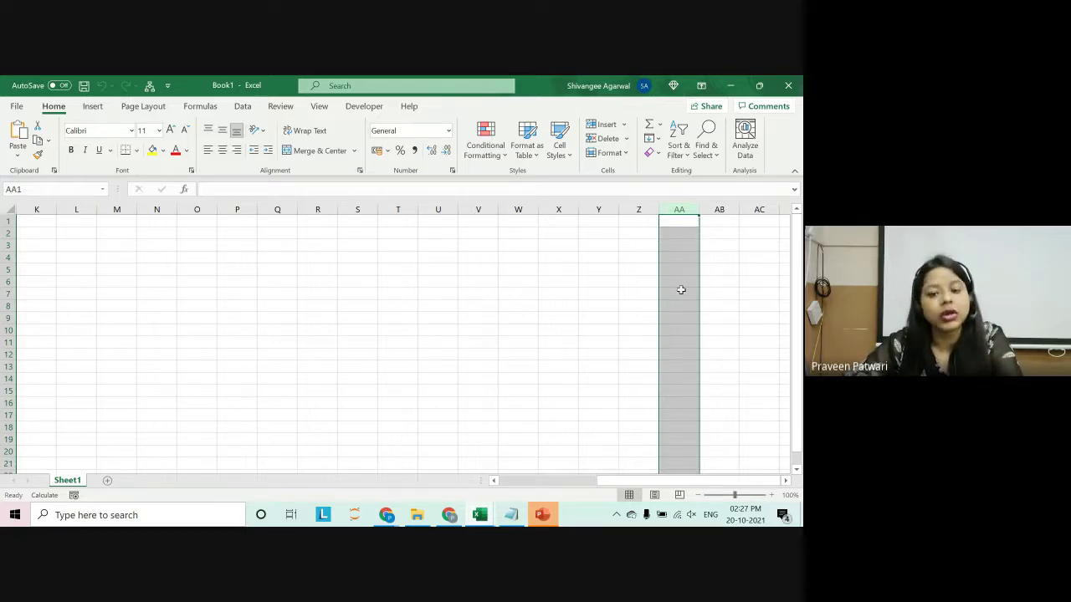
{"action": "left_click", "coordinate": [661, 268]}
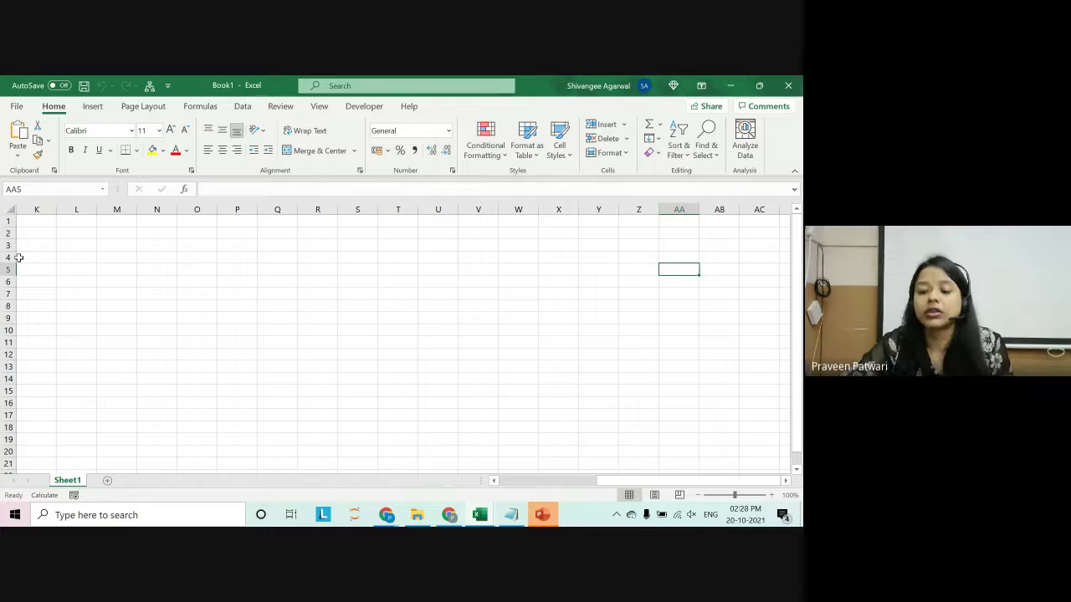
{"action": "left_click", "coordinate": [95, 269]}
{"action": "key", "text": "ctrl+Down"}
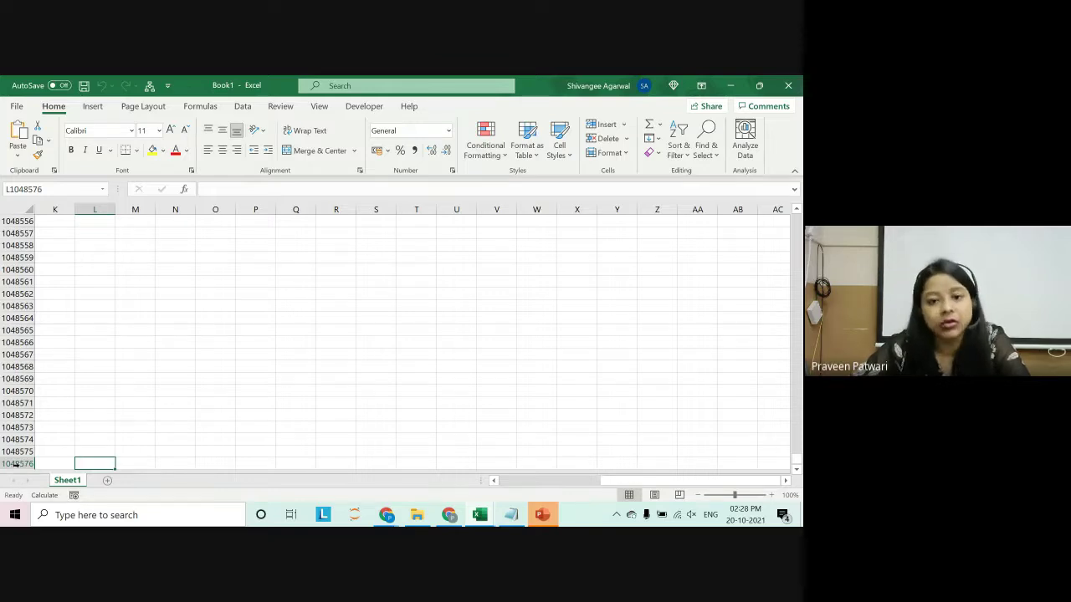
Return to cell A1, then switch over to the PowerPoint slide presentation.
{"action": "key", "text": "ctrl+Home"}
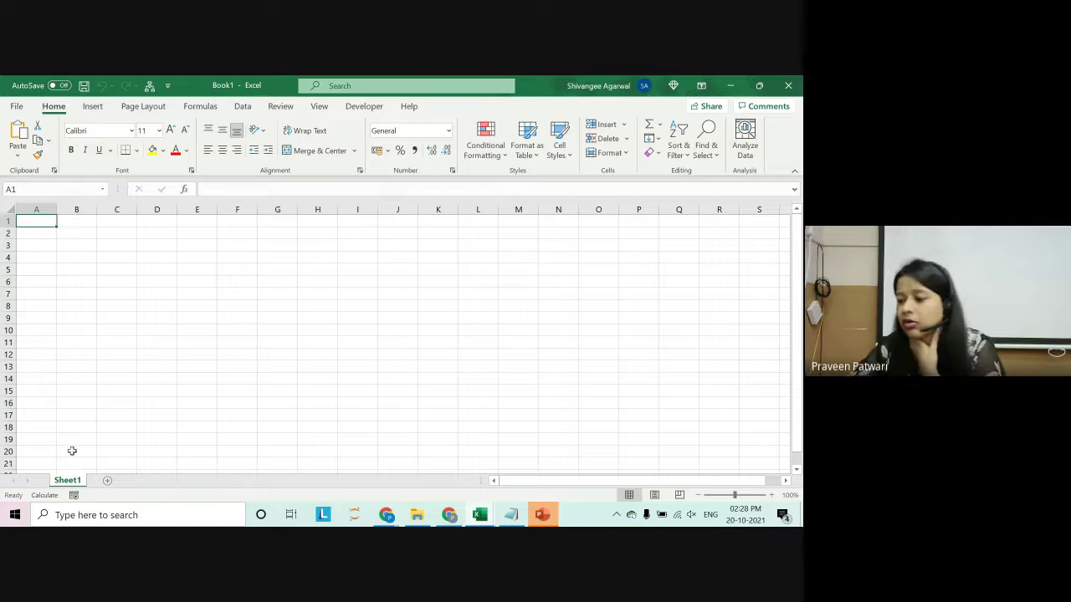
{"action": "left_click", "coordinate": [539, 518]}
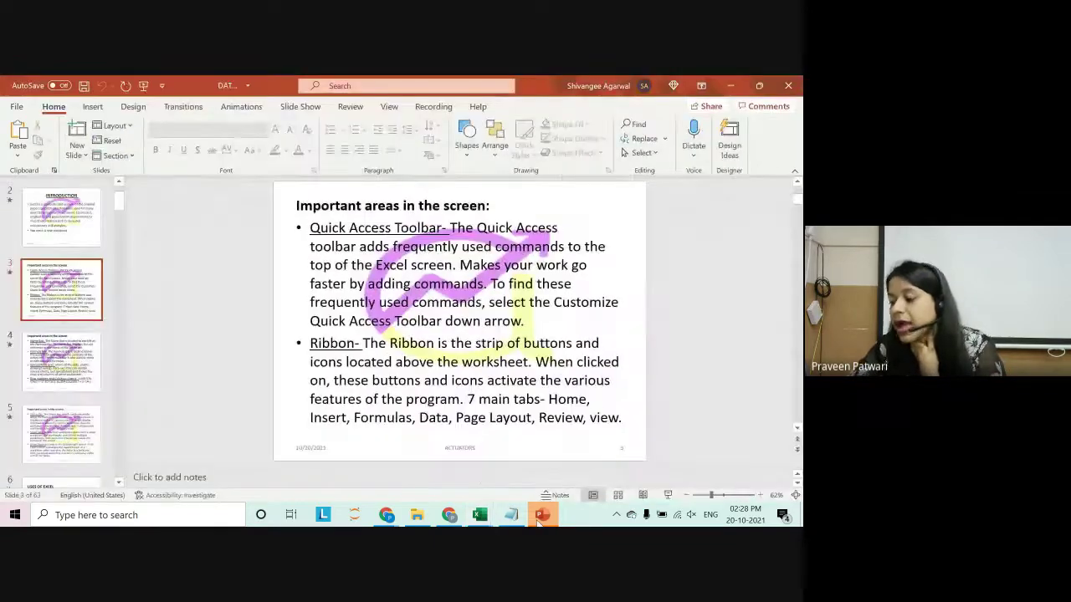
Bring the blank Book1 workbook back in front of PowerPoint from the taskbar.
{"action": "left_click", "coordinate": [539, 519]}
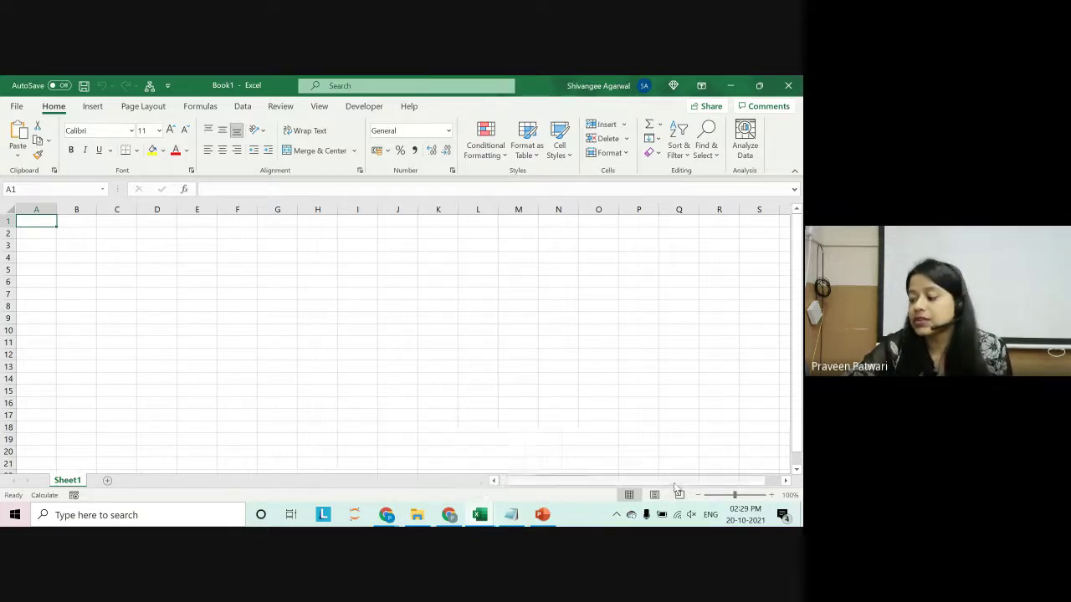
Add new worksheets with the New Sheet (+) button so the workbook gains Sheet2 and Sheet3.
{"action": "mouse_move", "coordinate": [726, 482]}
{"action": "left_mouse_down"}
{"action": "mouse_move", "coordinate": [740, 490]}
{"action": "mouse_move", "coordinate": [718, 489]}
{"action": "left_mouse_up"}
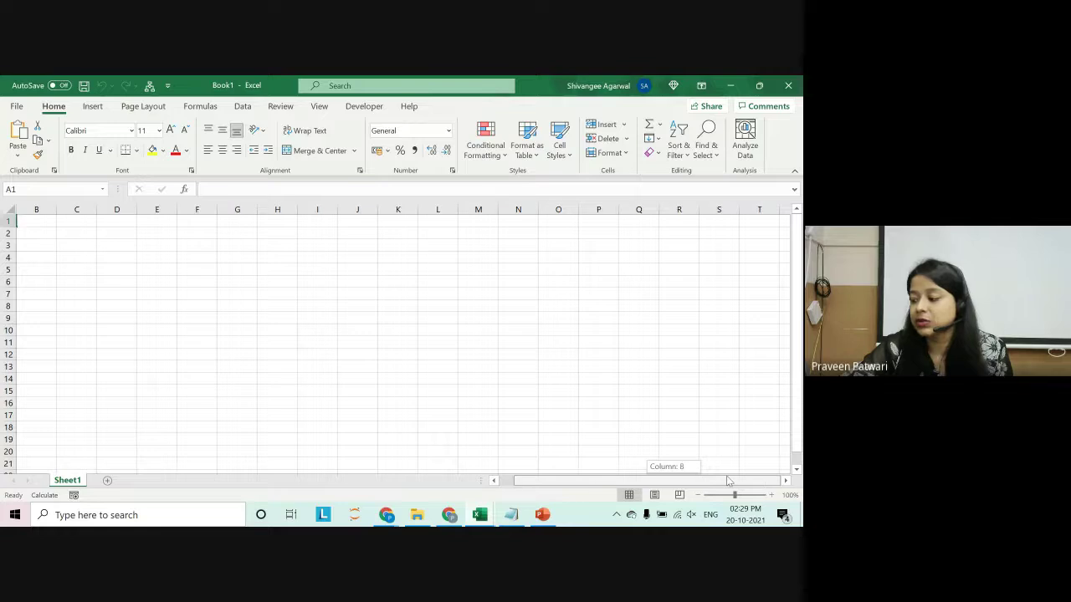
{"action": "left_click_drag", "start_coordinate": [800, 426], "coordinate": [801, 383]}
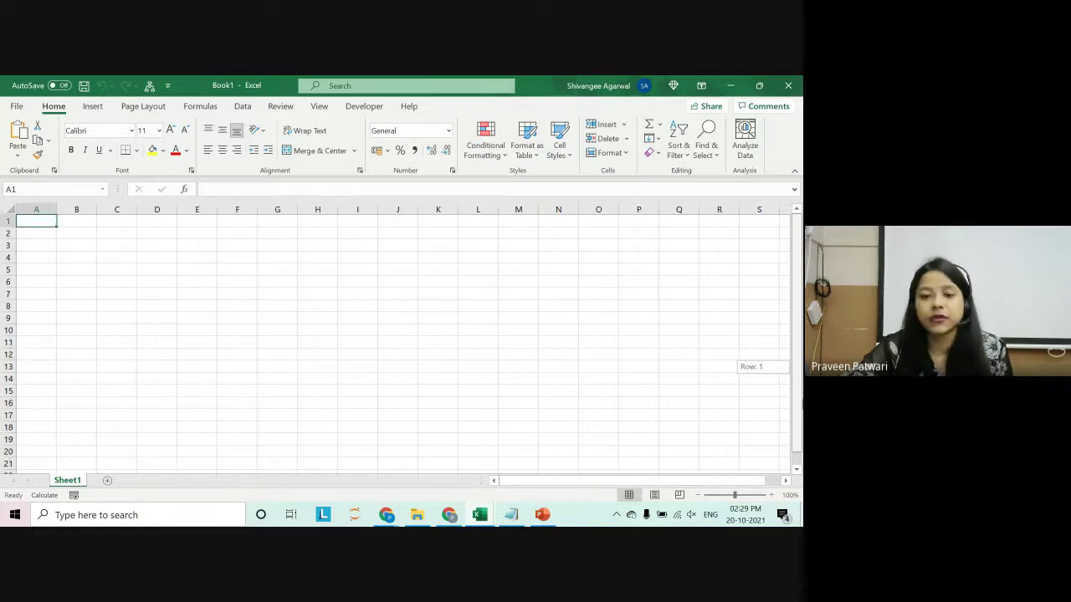
{"action": "left_click_drag", "start_coordinate": [492, 481], "coordinate": [539, 481]}
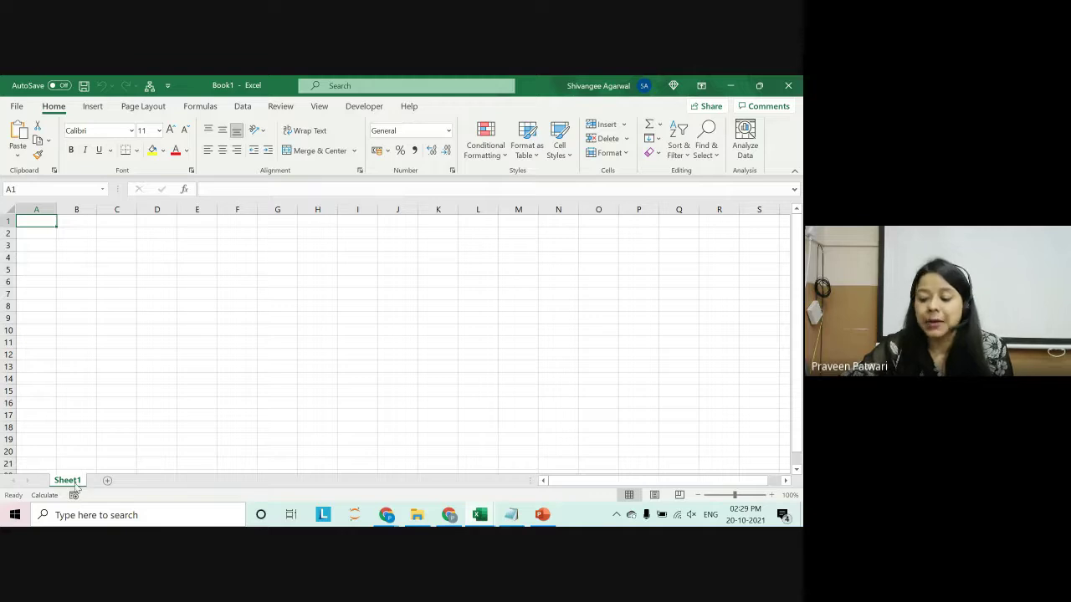
{"action": "left_click", "coordinate": [105, 482]}
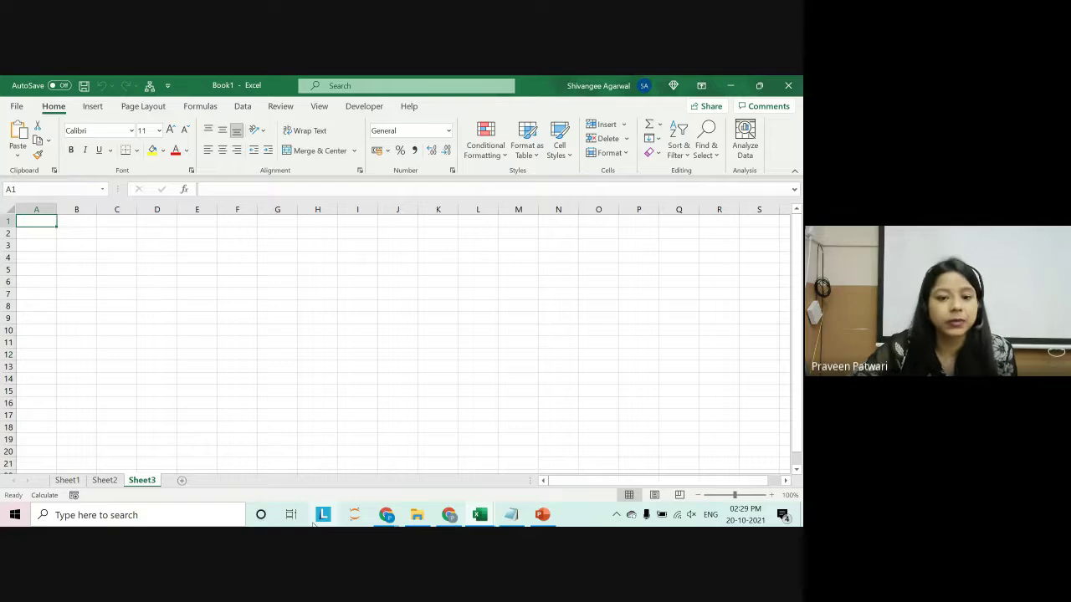
Flip between the Sheet1, Sheet2 and Sheet3 tabs, finishing on Sheet3, then switch to PowerPoint.
{"action": "left_click", "coordinate": [67, 480]}
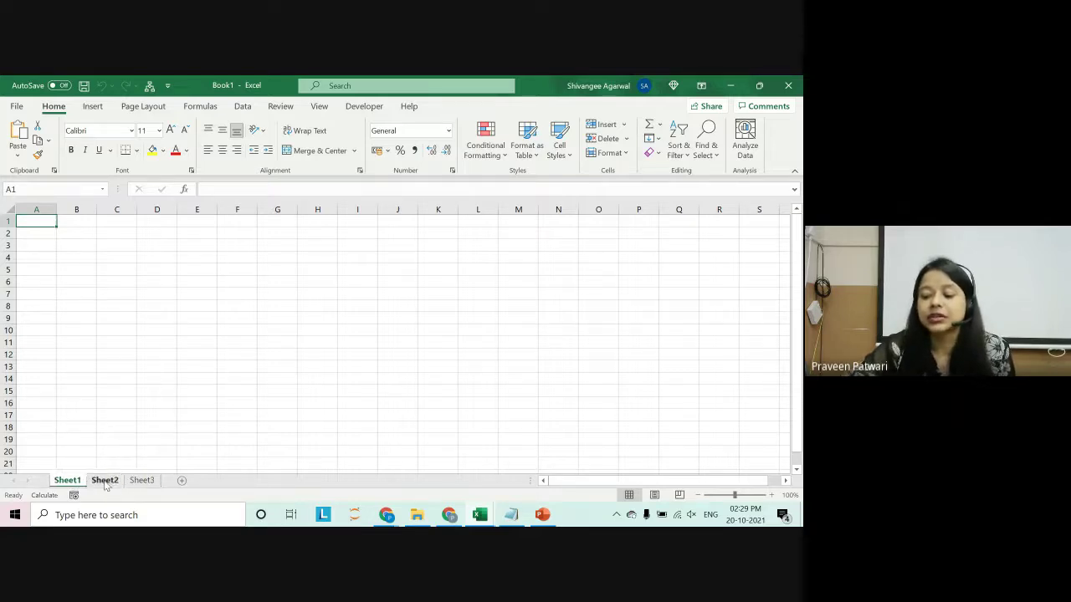
{"action": "left_click", "coordinate": [141, 480]}
{"action": "left_click", "coordinate": [105, 480]}
{"action": "left_click", "coordinate": [67, 480]}
{"action": "left_click", "coordinate": [105, 480]}
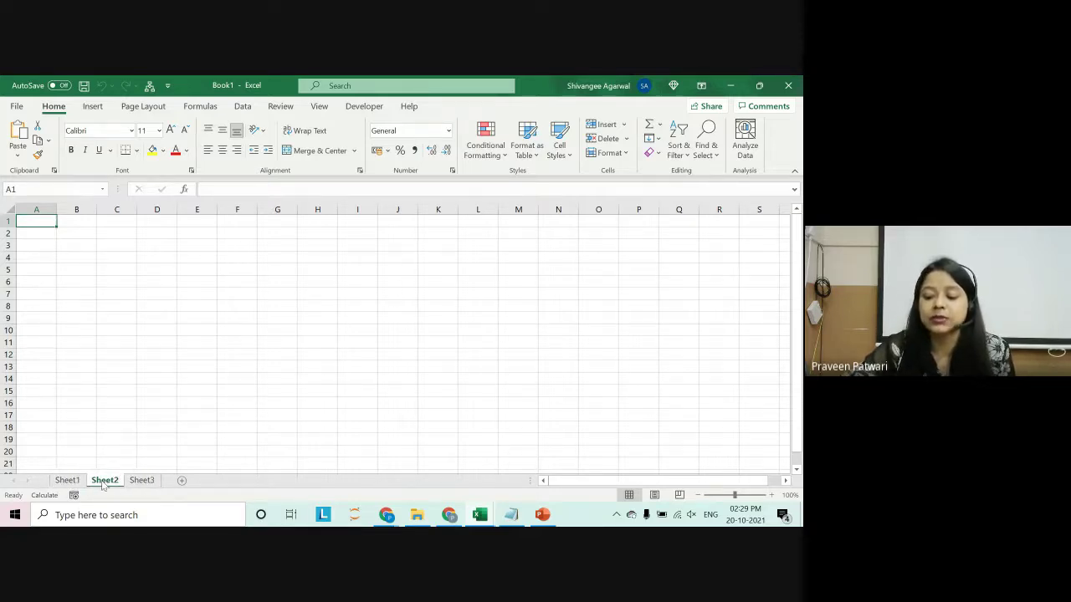
{"action": "left_click", "coordinate": [141, 480]}
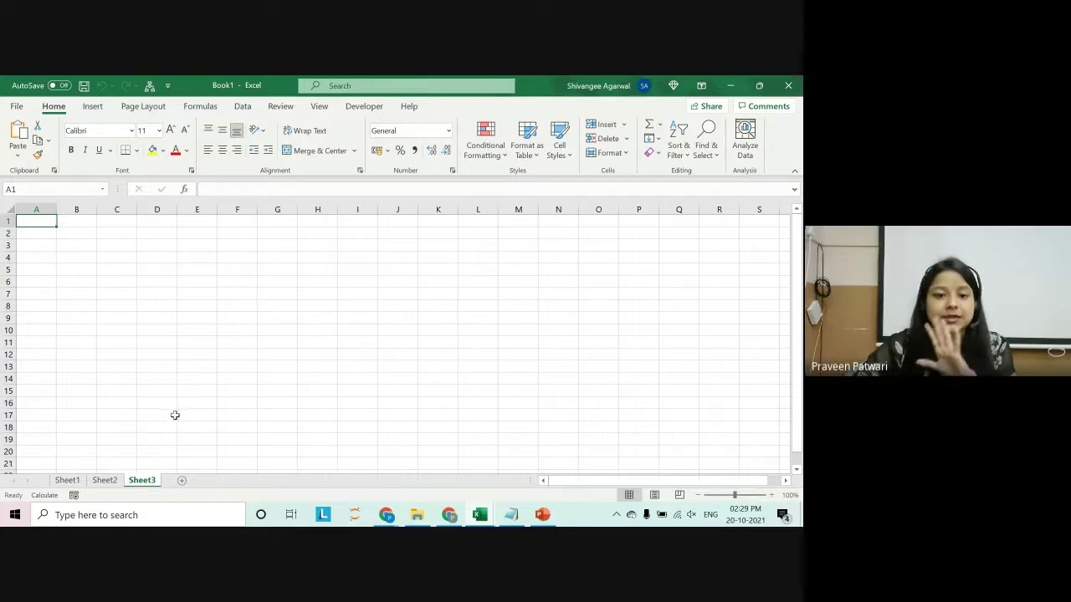
{"action": "left_click", "coordinate": [557, 515]}
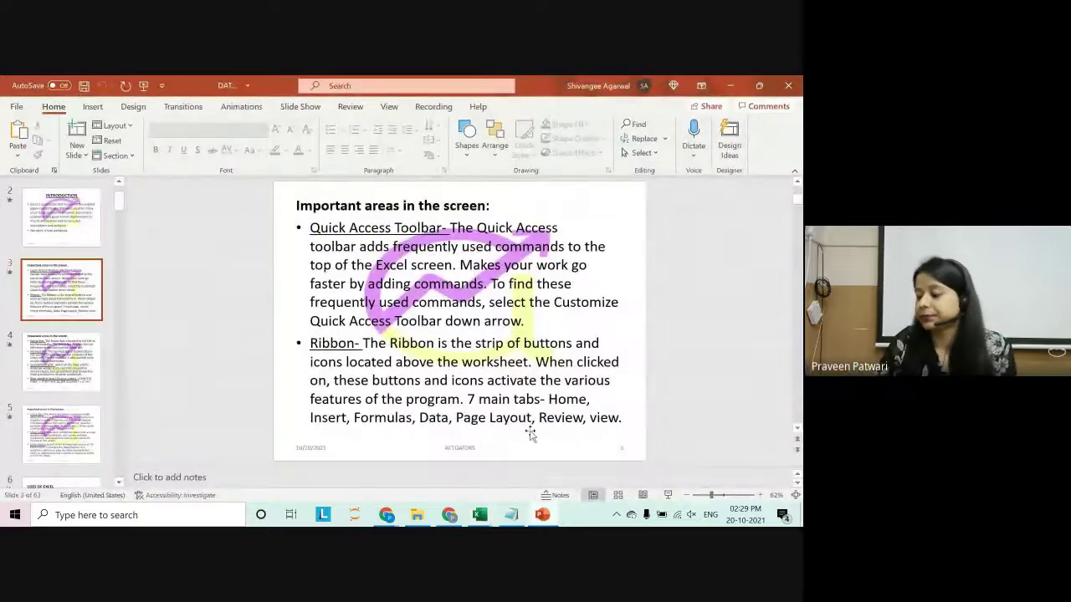
Scroll the deck down to slide 9, BASIC FEATURES I, and zoom the slide in and back out.
{"action": "scroll", "coordinate": [530, 433], "scroll_direction": "down", "scroll_amount": 1}
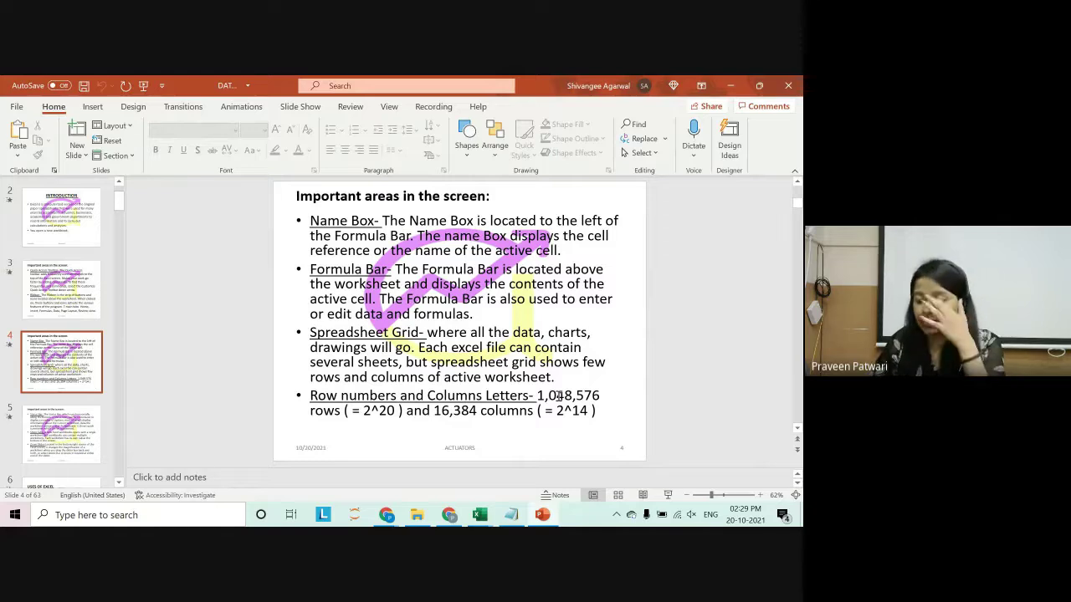
{"action": "scroll", "coordinate": [557, 396], "scroll_direction": "down", "scroll_amount": 1}
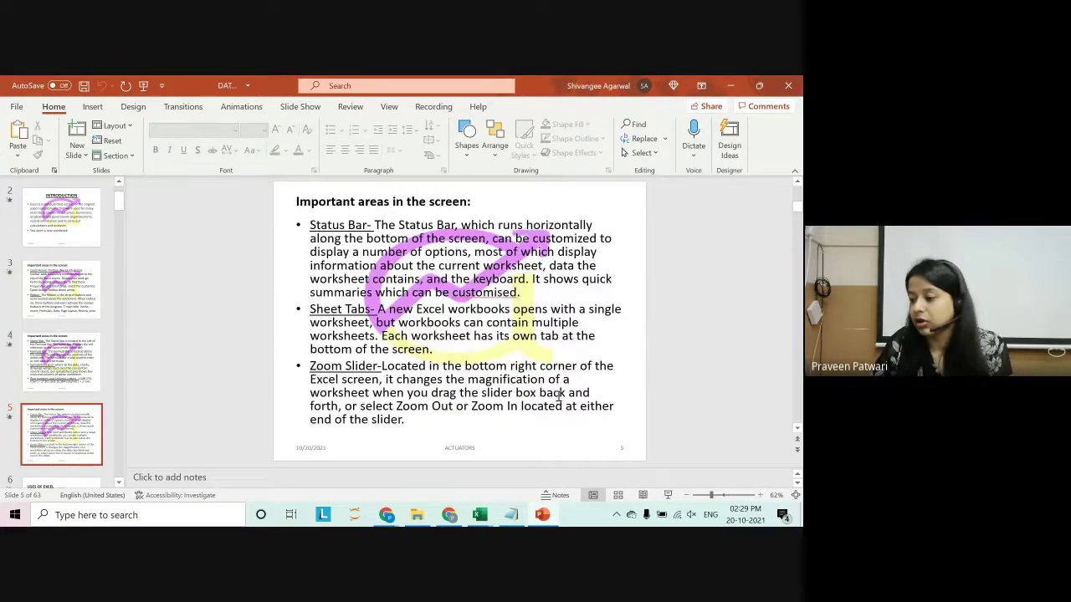
{"action": "scroll", "coordinate": [558, 396], "scroll_direction": "down", "scroll_amount": 1}
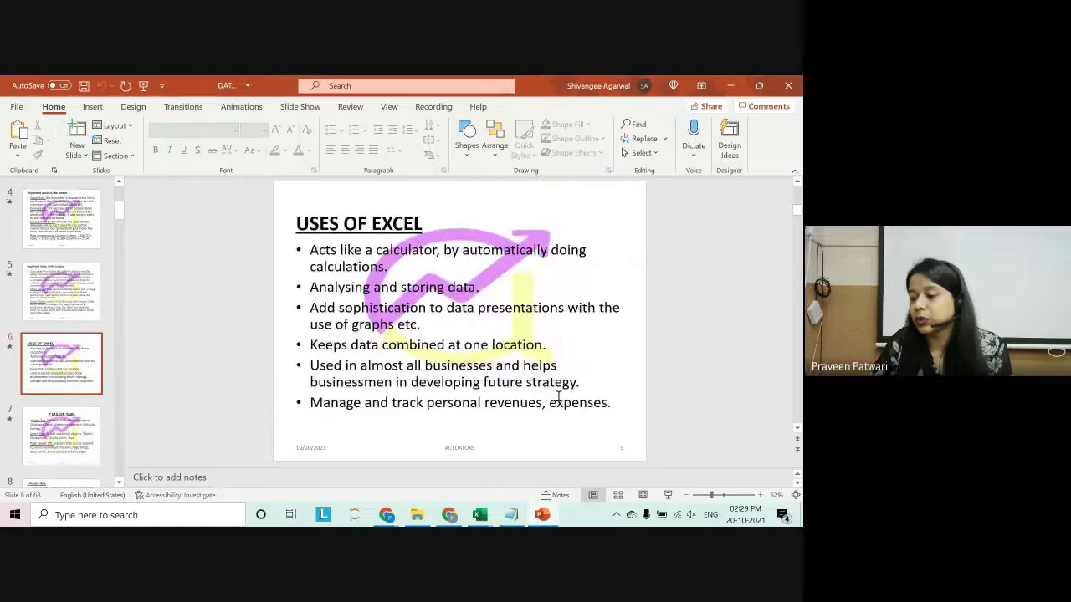
{"action": "scroll", "coordinate": [558, 395], "scroll_direction": "down", "scroll_amount": 1}
{"action": "scroll", "coordinate": [558, 396], "scroll_direction": "down", "scroll_amount": 1}
{"action": "scroll", "coordinate": [558, 396], "scroll_direction": "down", "scroll_amount": 1}
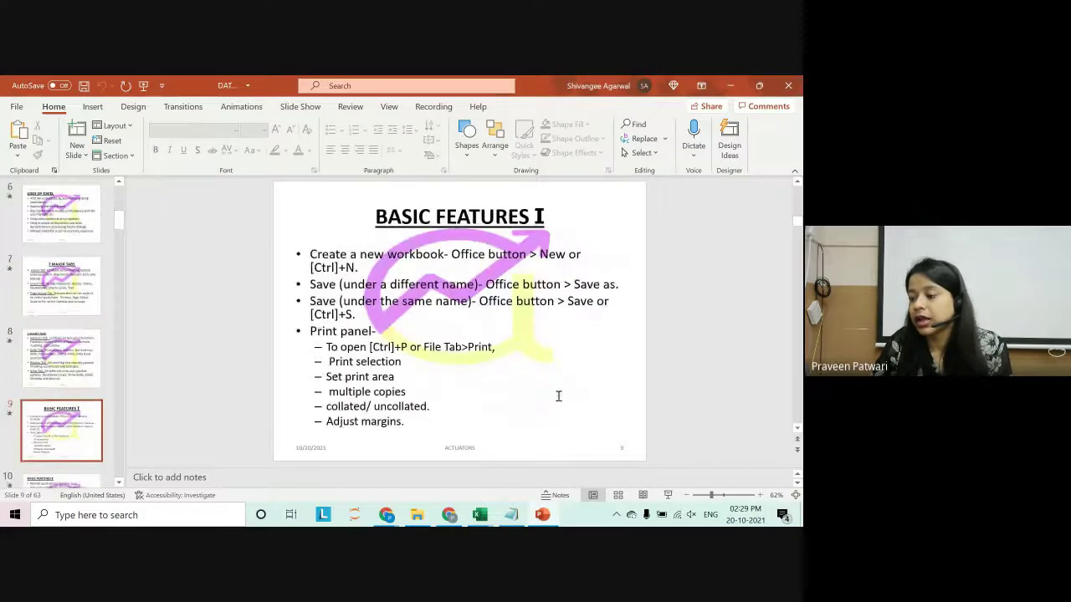
{"action": "left_click", "coordinate": [761, 494]}
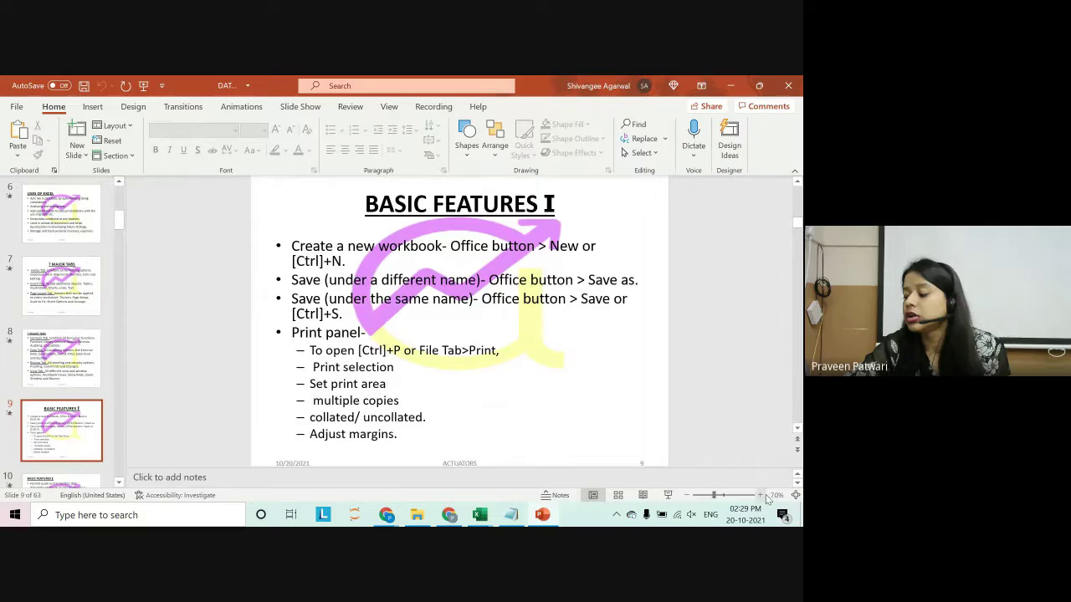
{"action": "left_click", "coordinate": [688, 496]}
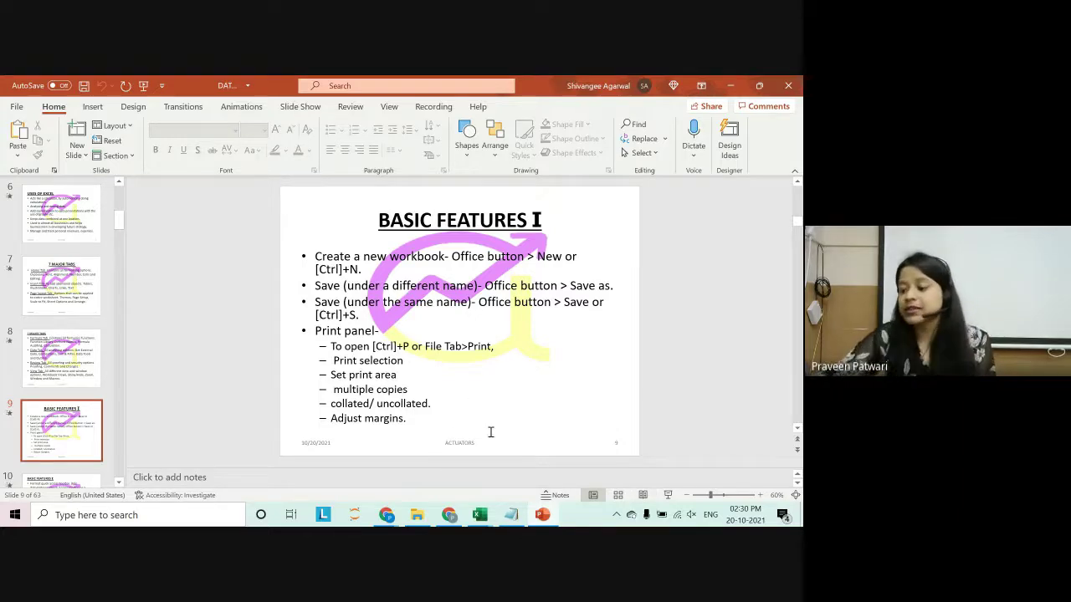
{"action": "mouse_move", "coordinate": [480, 515]}
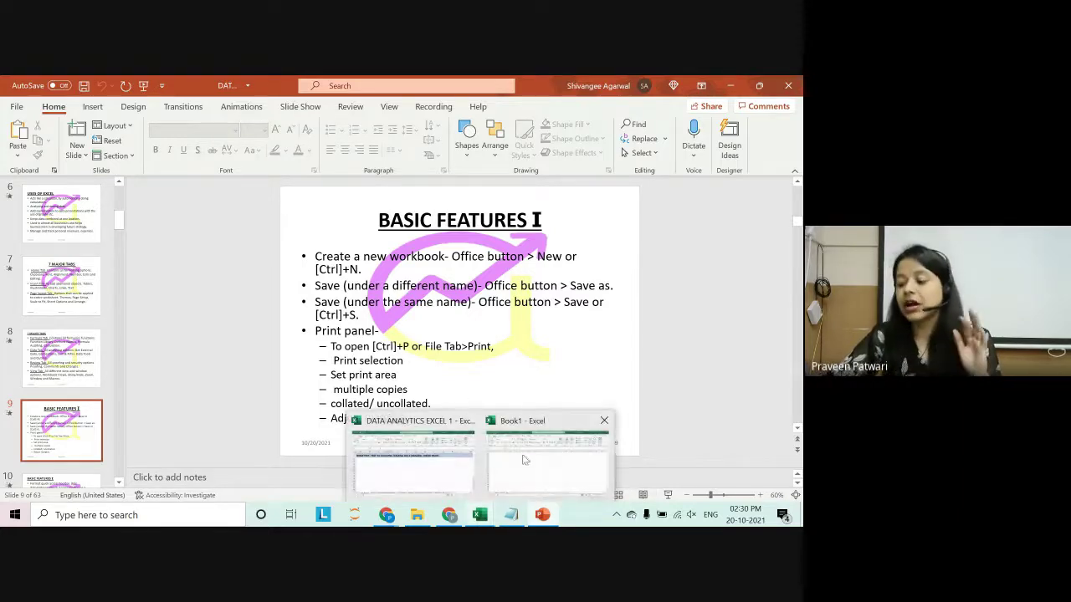
Bring Book1 forward, create the new blank workbook Book2 with Ctrl+N, then close Book2.
{"action": "left_click", "coordinate": [577, 456]}
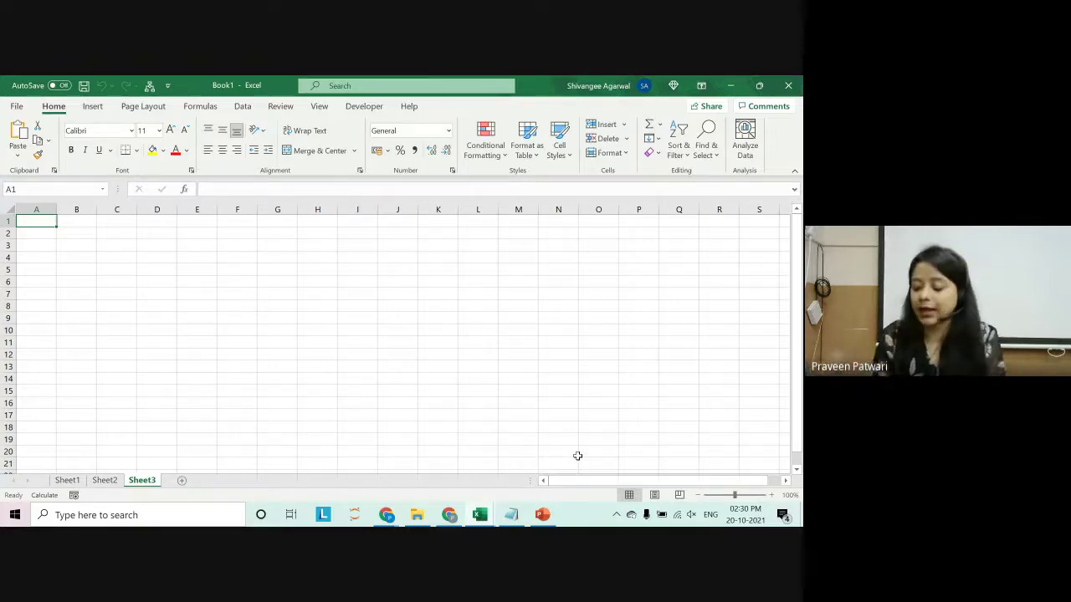
{"action": "key", "text": "ctrl+n"}
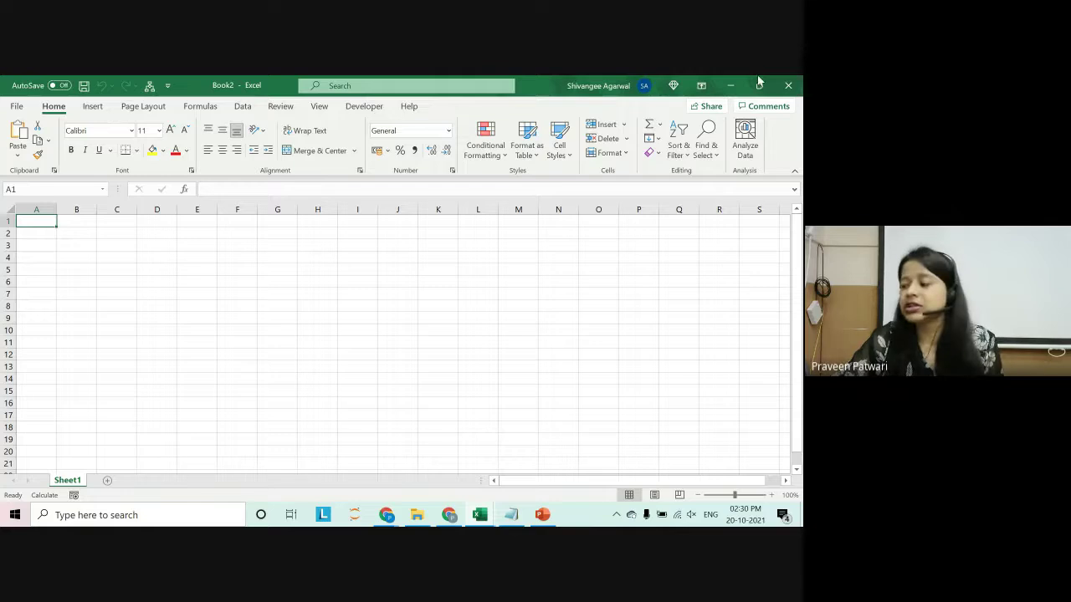
{"action": "left_click", "coordinate": [788, 86]}
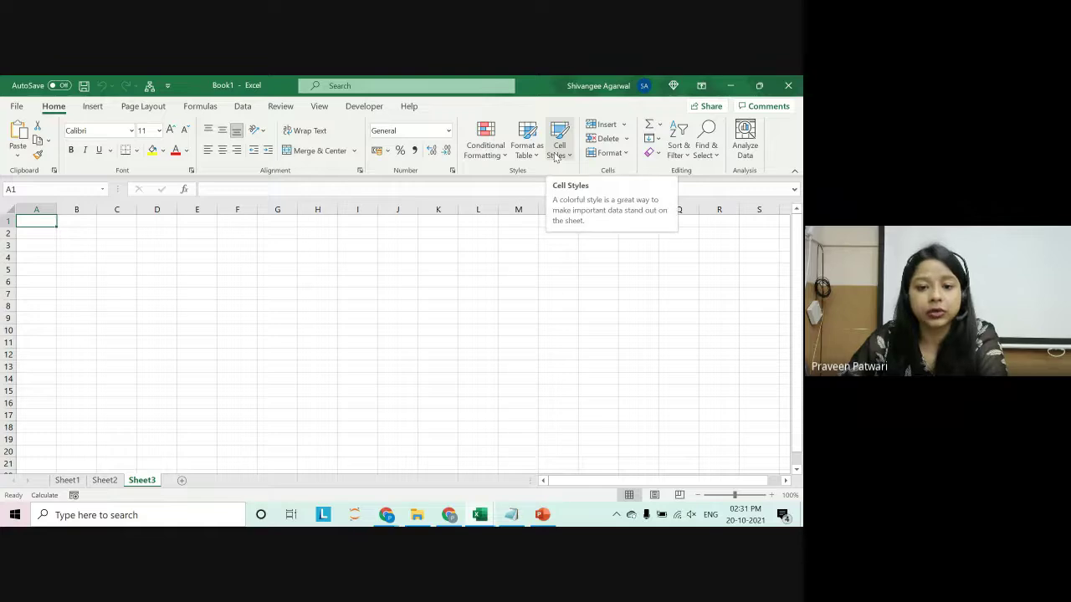
{"action": "left_click", "coordinate": [541, 517]}
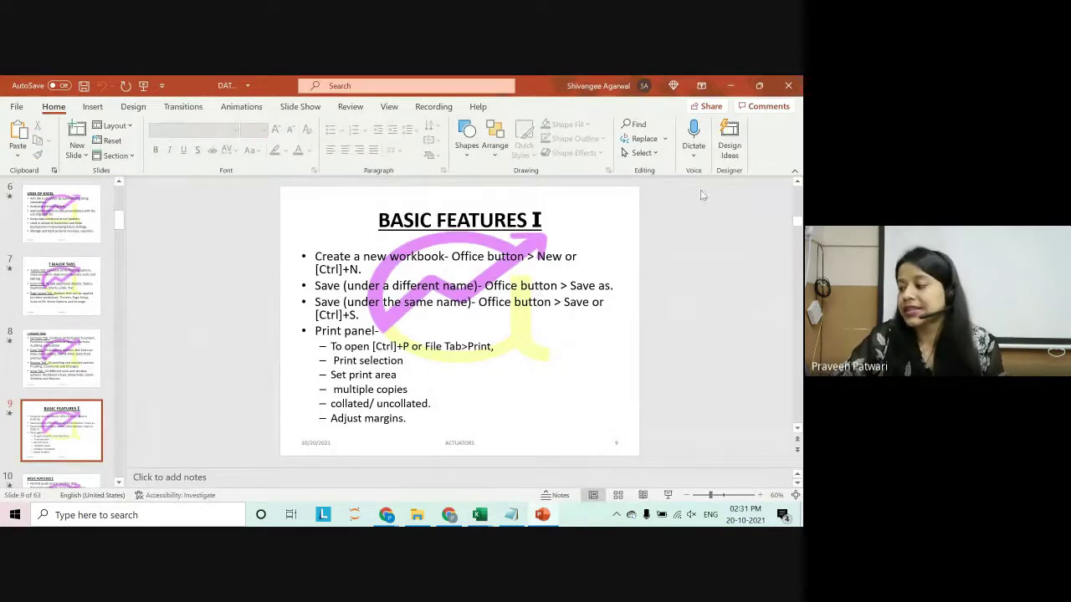
{"action": "mouse_move", "coordinate": [479, 514]}
{"action": "left_click", "coordinate": [578, 454]}
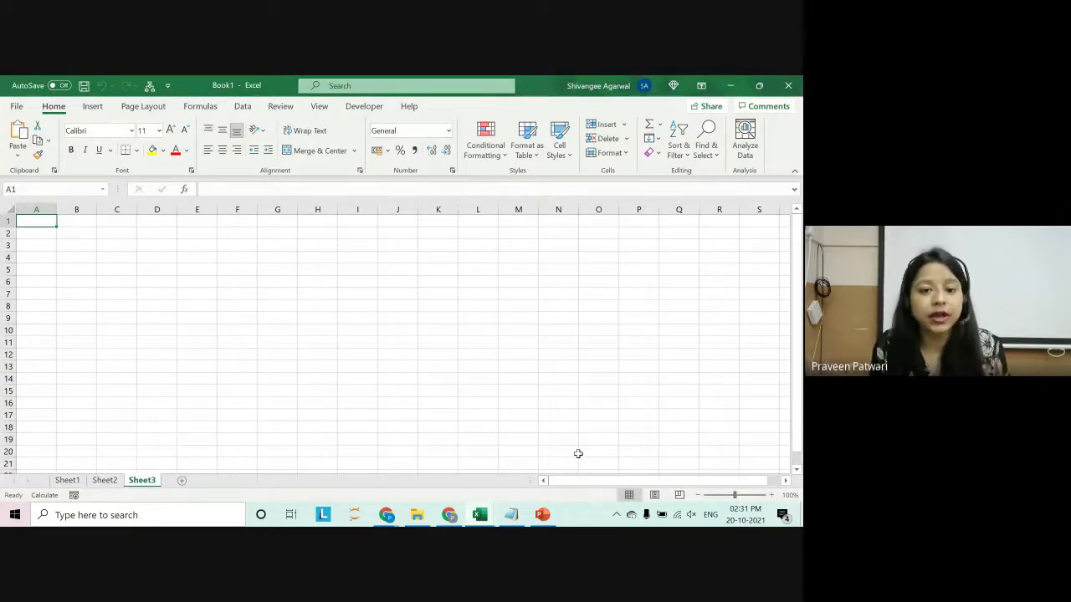
Enter a person's first name in capital letters into cell E3 of Sheet3.
{"action": "left_click", "coordinate": [183, 246]}
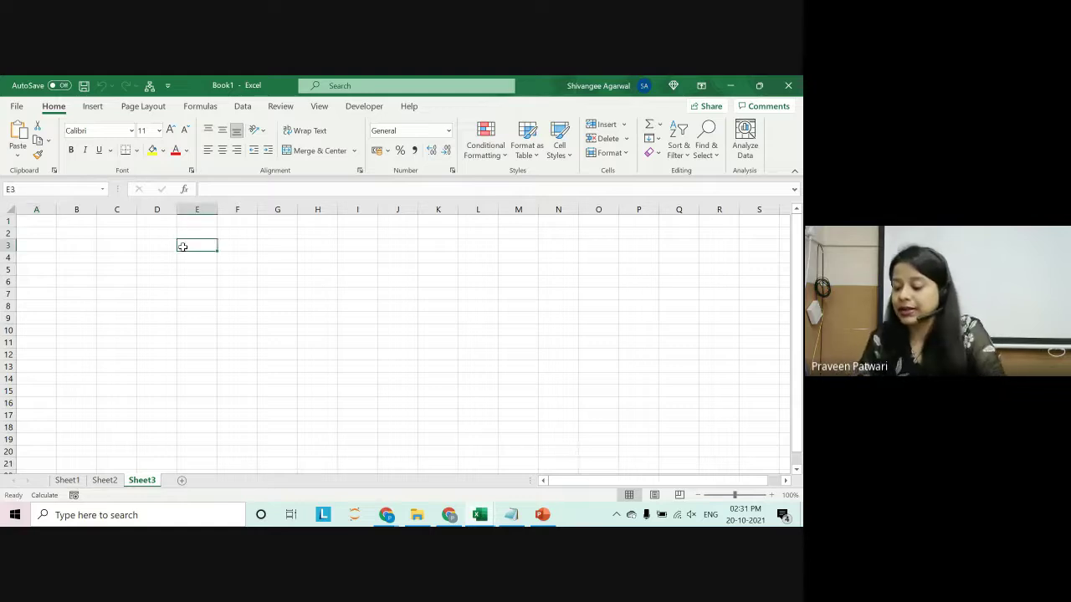
{"action": "type", "text": "SHIVANGEE"}
{"action": "key", "text": "Return"}
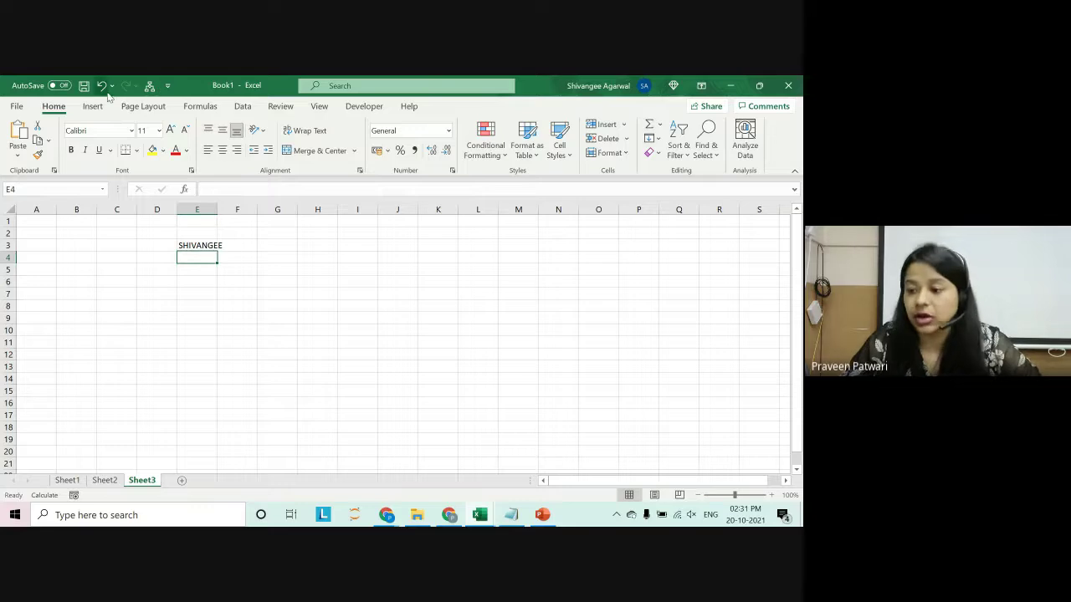
Start a Save As to This PC with 'demo' as the workbook's file name.
{"action": "left_click", "coordinate": [17, 106]}
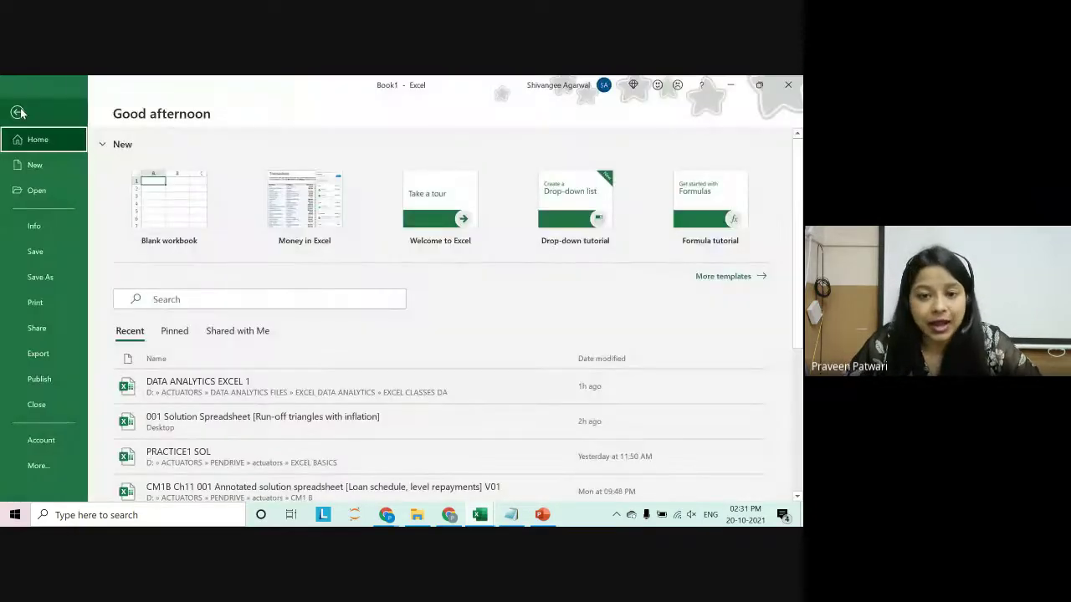
{"action": "left_click", "coordinate": [52, 278]}
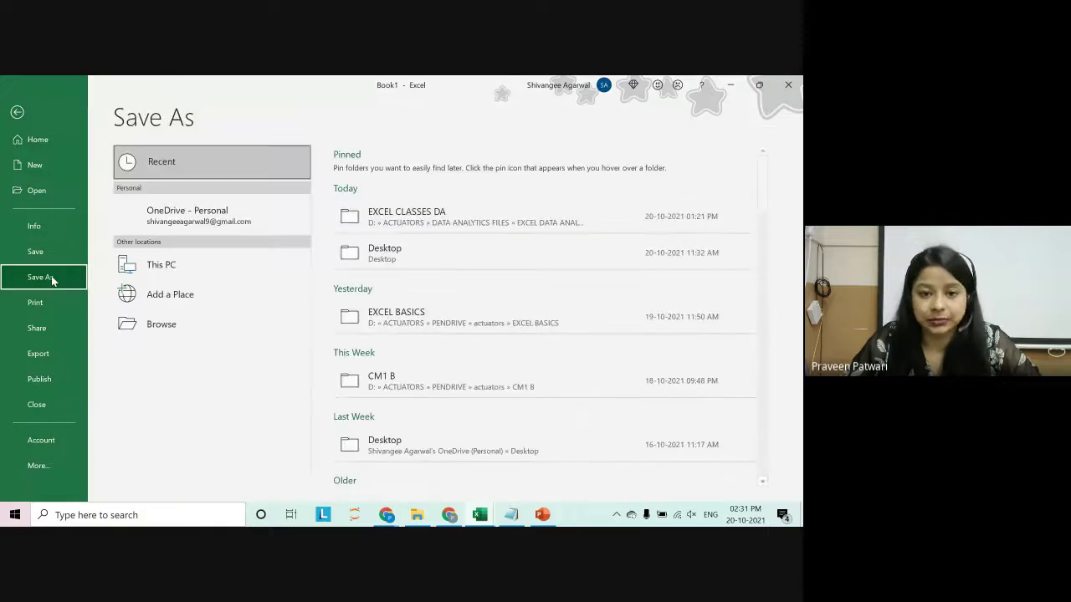
{"action": "left_click", "coordinate": [163, 267]}
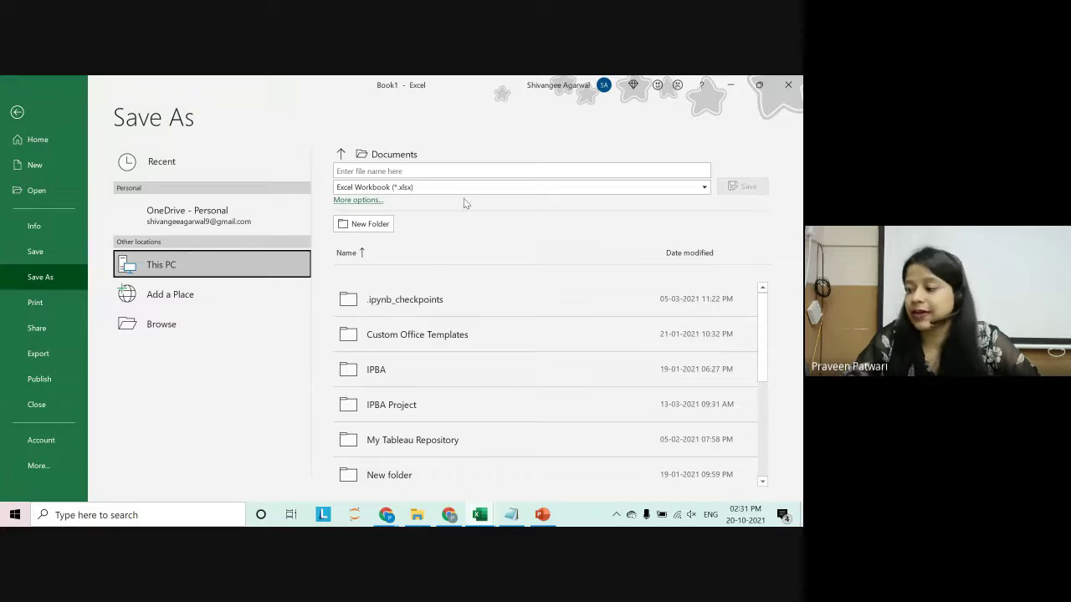
{"action": "left_click", "coordinate": [401, 172]}
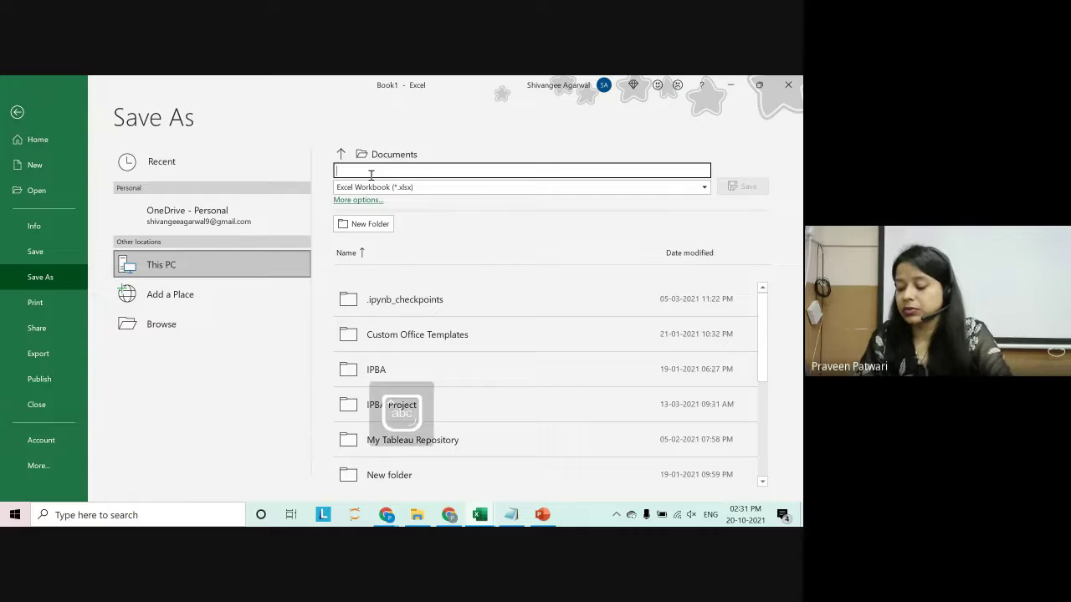
{"action": "type", "text": "demo"}
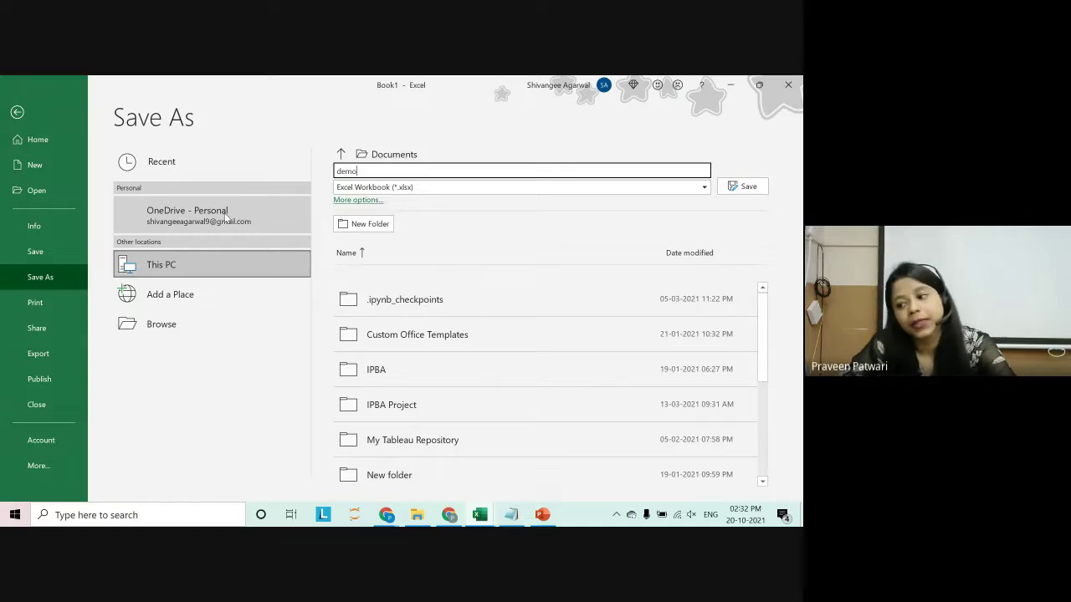
{"action": "left_click", "coordinate": [358, 201]}
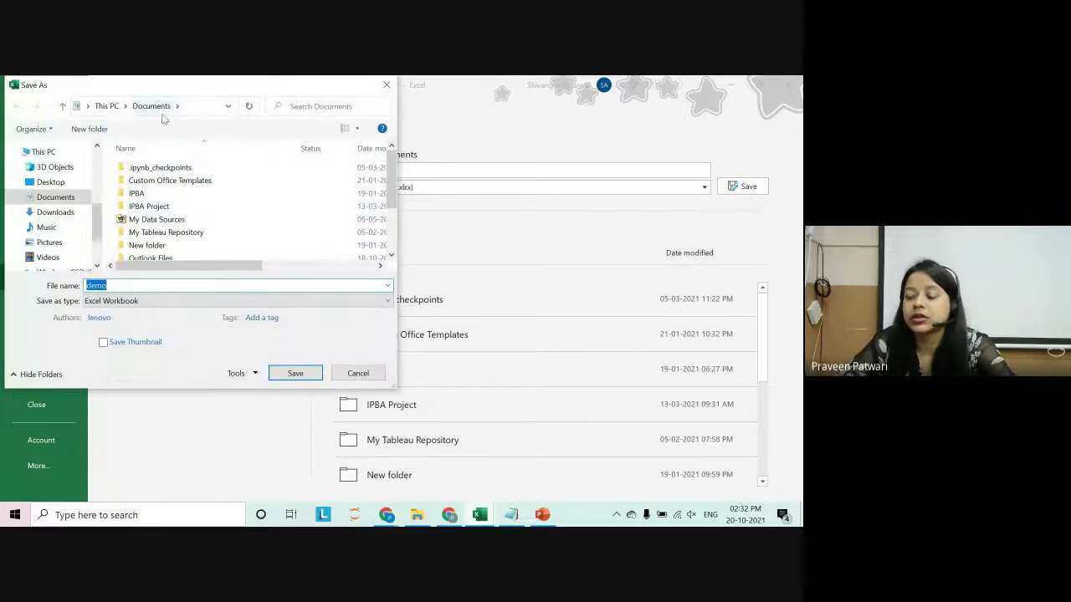
Browse to the Desktop folder in the Save As dialog, then cancel without saving.
{"action": "scroll", "coordinate": [47, 243], "scroll_direction": "down", "scroll_amount": 1}
{"action": "scroll", "coordinate": [48, 238], "scroll_direction": "up", "scroll_amount": 1}
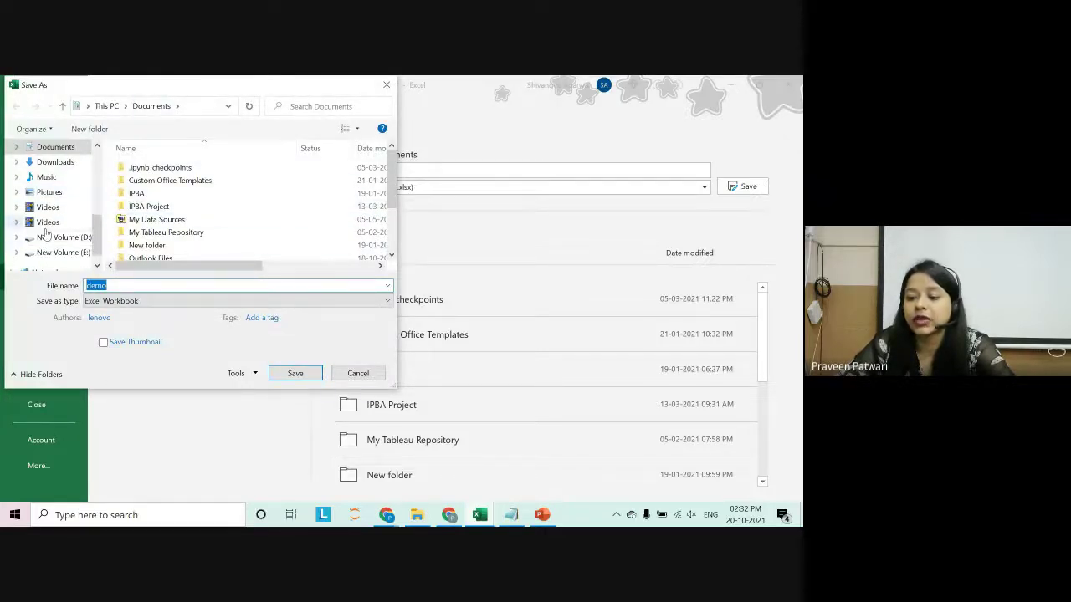
{"action": "scroll", "coordinate": [48, 235], "scroll_direction": "up", "scroll_amount": 1}
{"action": "left_click", "coordinate": [49, 223]}
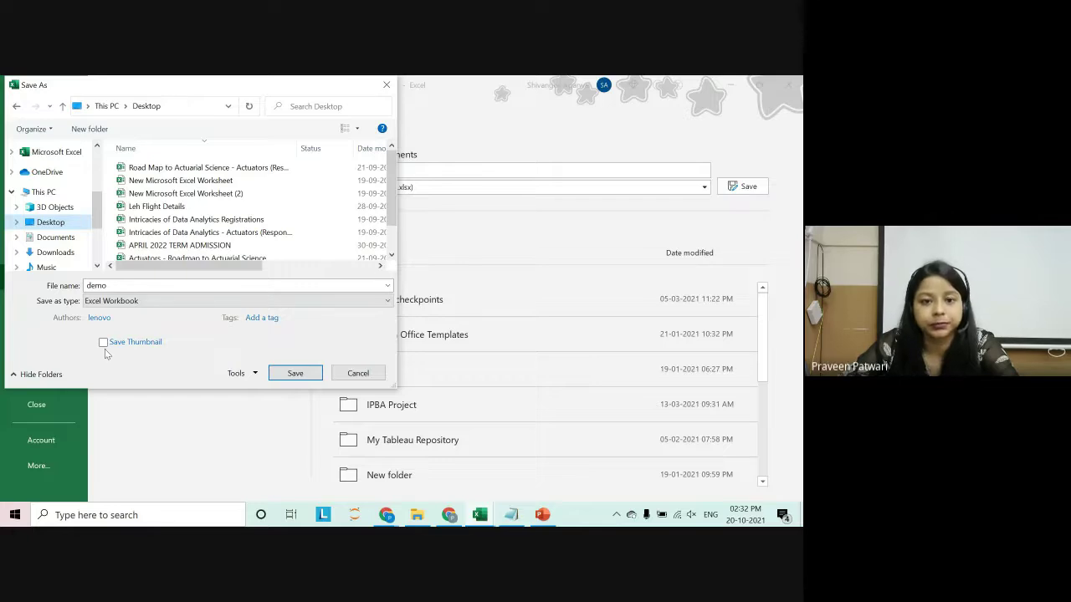
{"action": "left_click", "coordinate": [358, 373]}
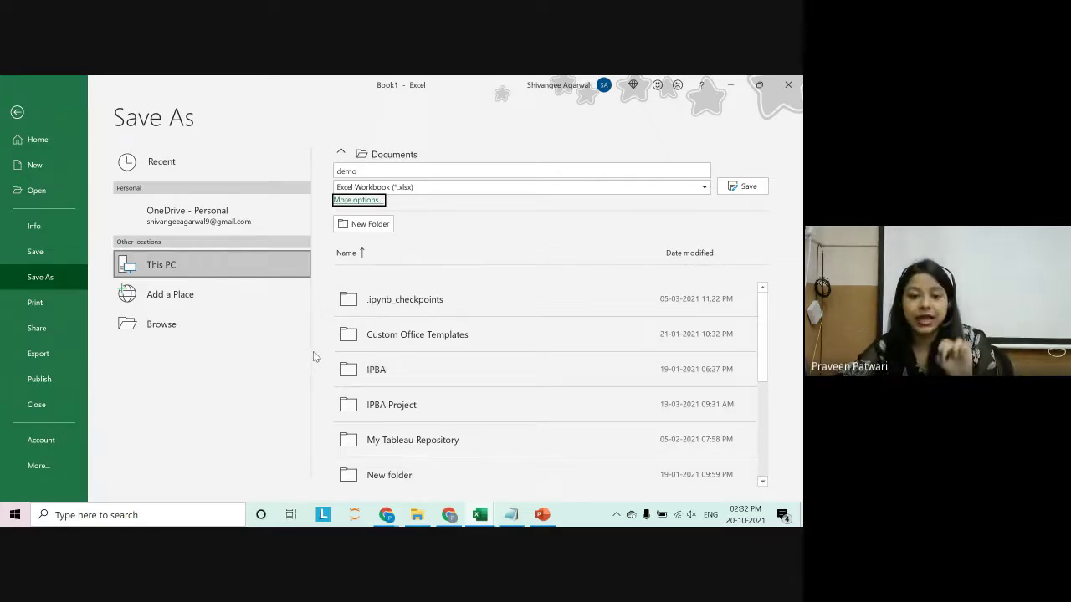
Leave the save screen, glance at the PowerPoint slide, and return to Excel.
{"action": "left_click", "coordinate": [16, 112]}
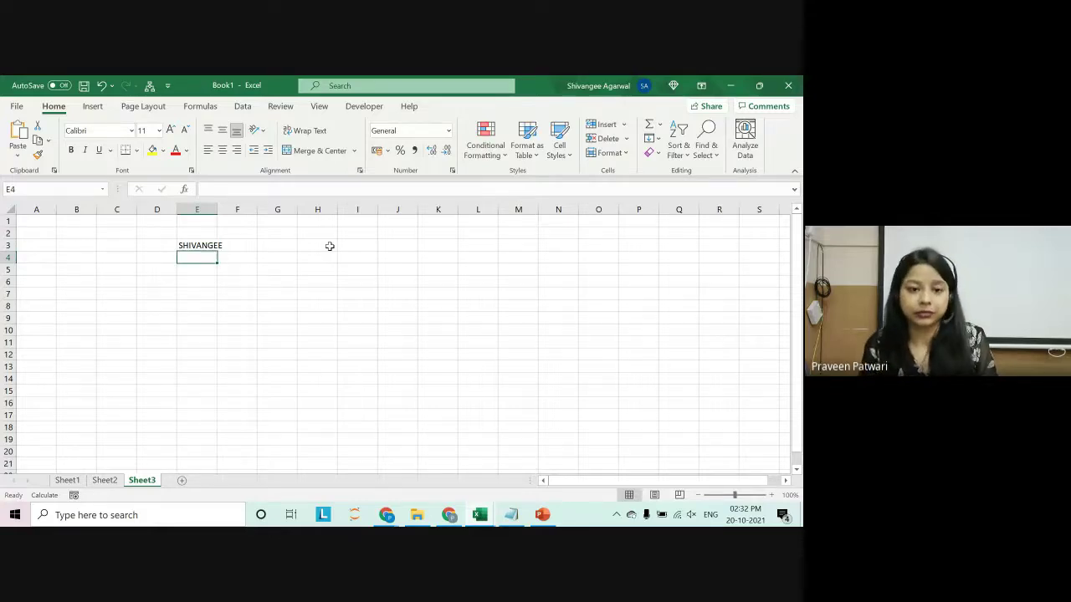
{"action": "key", "text": "alt+Tab"}
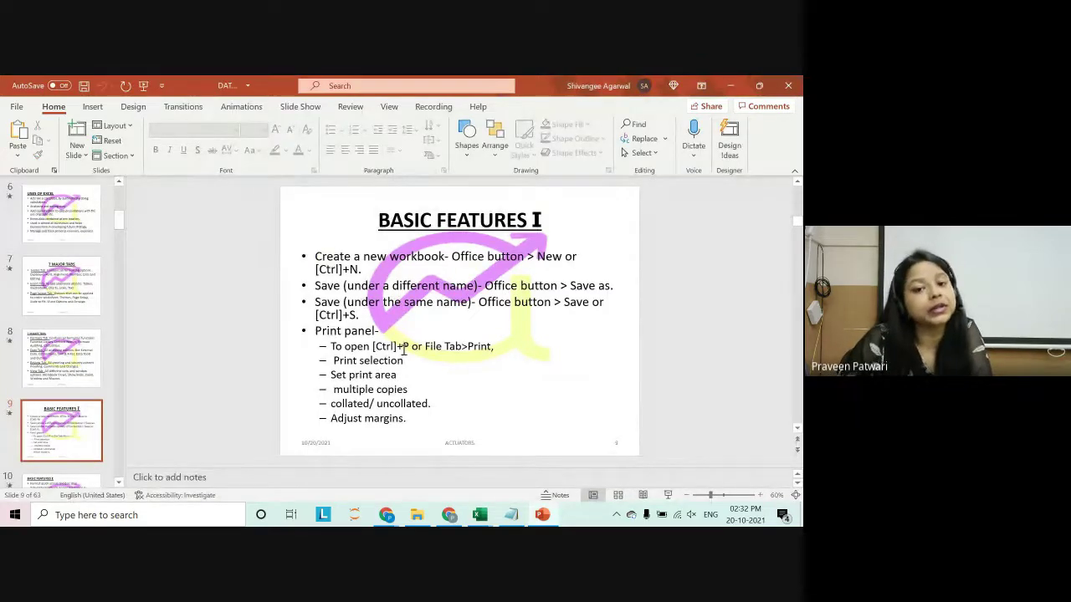
{"action": "key", "text": "alt+Tab"}
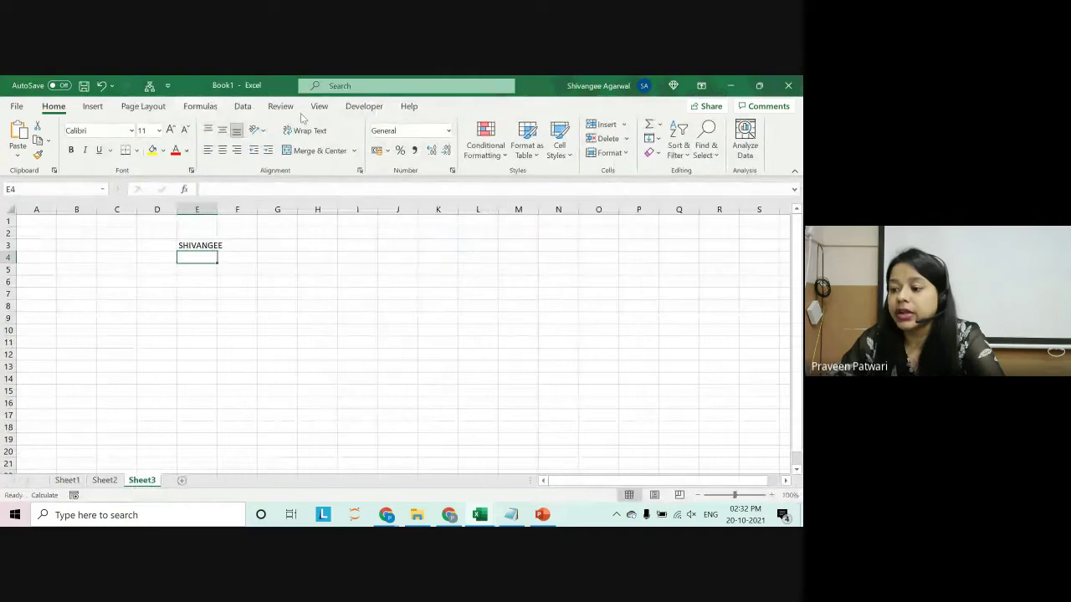
Browse the Page Layout, Review and View tabs, then delete the name from cell E3.
{"action": "left_click", "coordinate": [143, 107]}
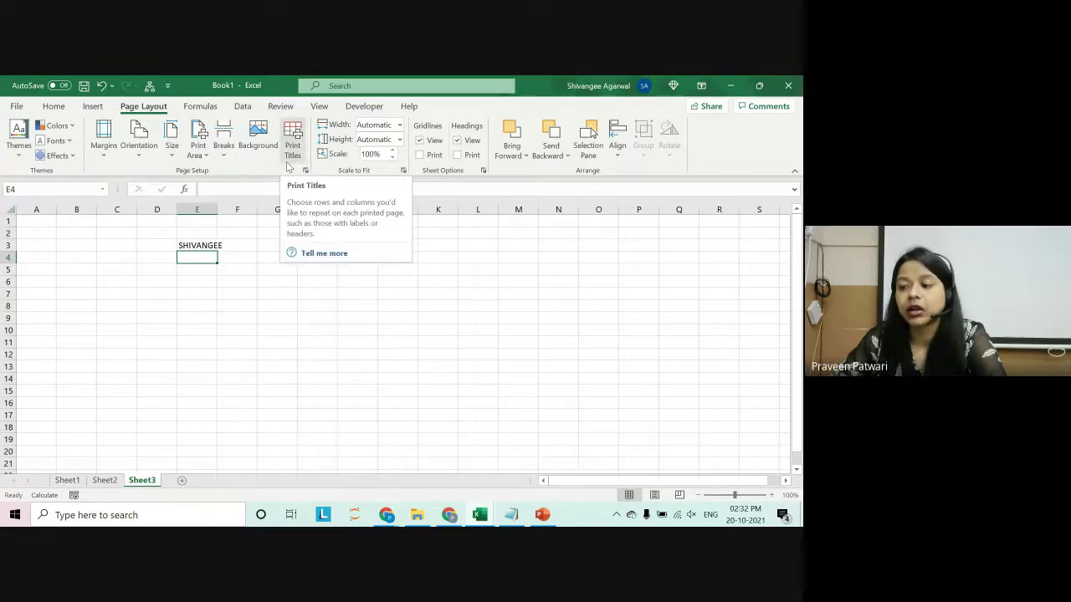
{"action": "left_click", "coordinate": [291, 108]}
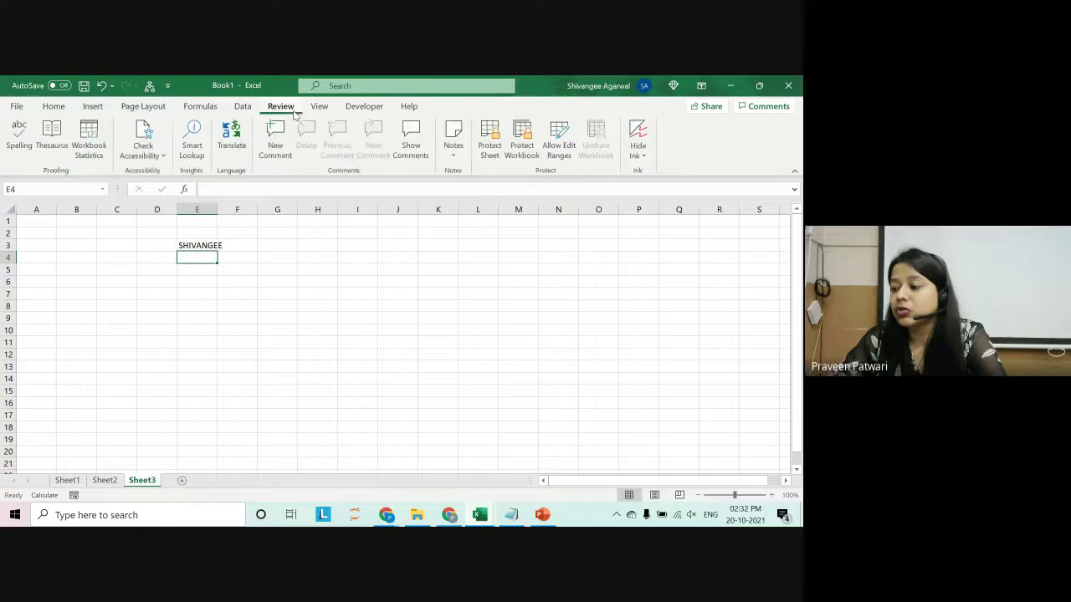
{"action": "left_click", "coordinate": [319, 107]}
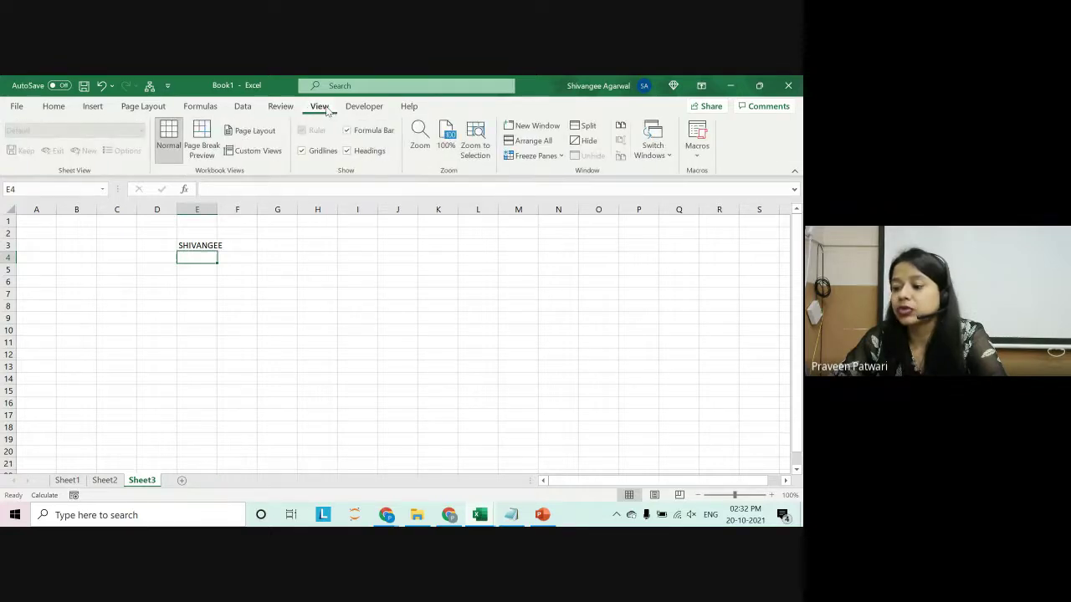
{"action": "left_click", "coordinate": [141, 107]}
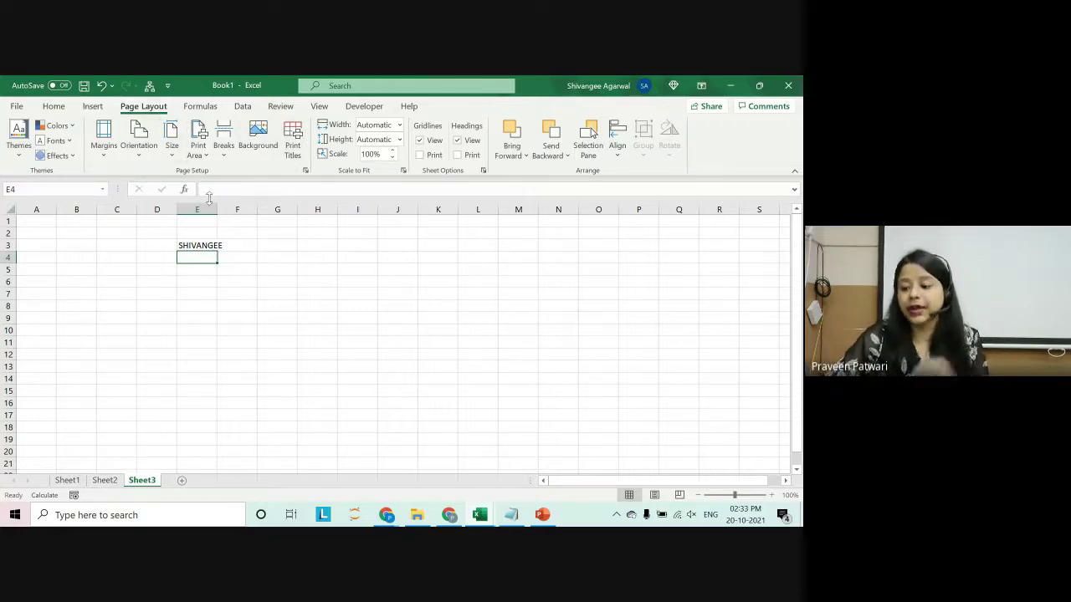
{"action": "left_click", "coordinate": [198, 246]}
{"action": "key", "text": "Delete"}
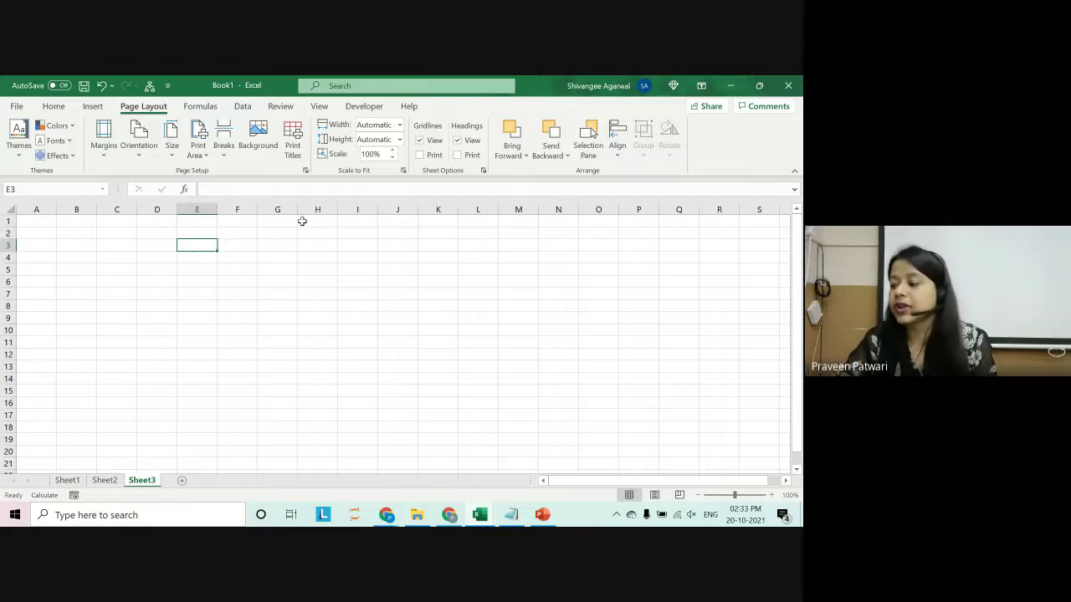
Put 1 in A1 and fill it across A1:G11.
{"action": "left_click", "coordinate": [47, 222]}
{"action": "type", "text": "q"}
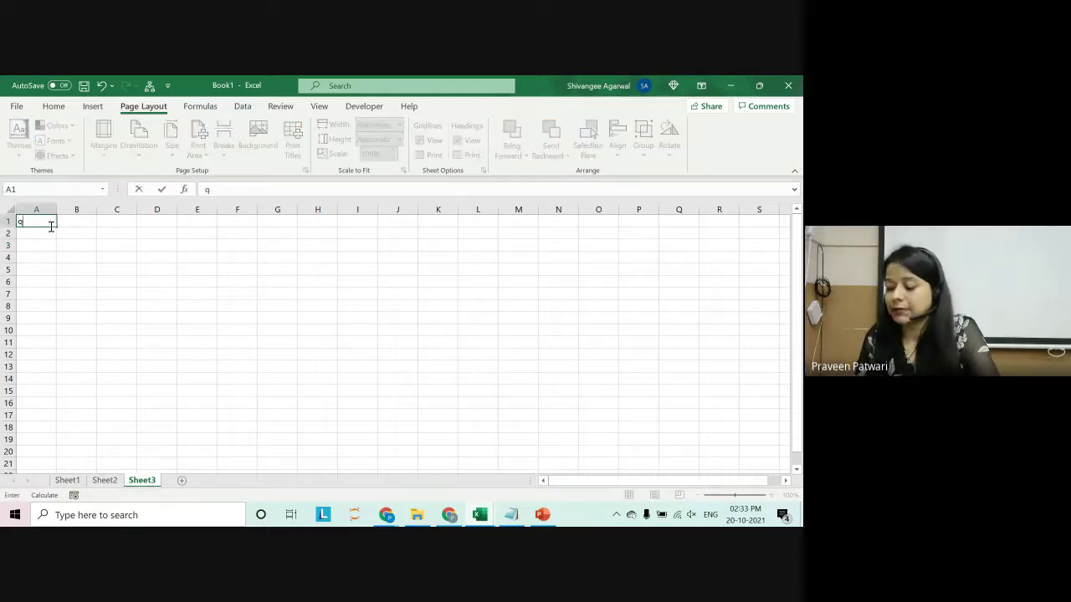
{"action": "key", "text": "Return"}
{"action": "left_click", "coordinate": [49, 222]}
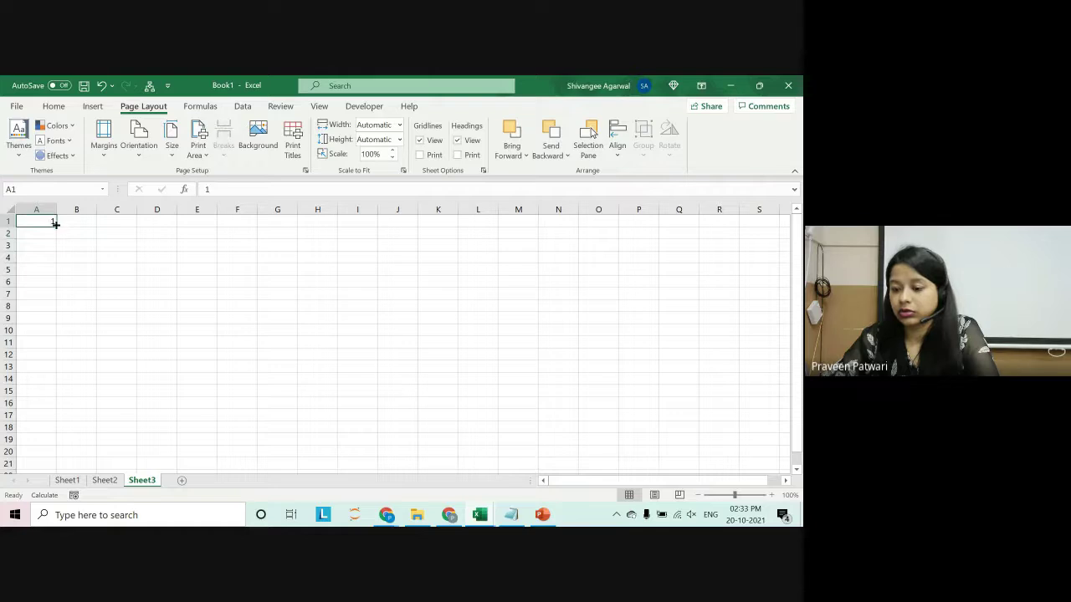
{"action": "mouse_move", "coordinate": [56, 226]}
{"action": "left_mouse_down"}
{"action": "mouse_move", "coordinate": [281, 232]}
{"action": "mouse_move", "coordinate": [312, 340]}
{"action": "left_mouse_up"}
Fill 2s down column H to H12 and across row 12, then select A1:G11.
{"action": "left_click", "coordinate": [319, 223]}
{"action": "type", "text": "2"}
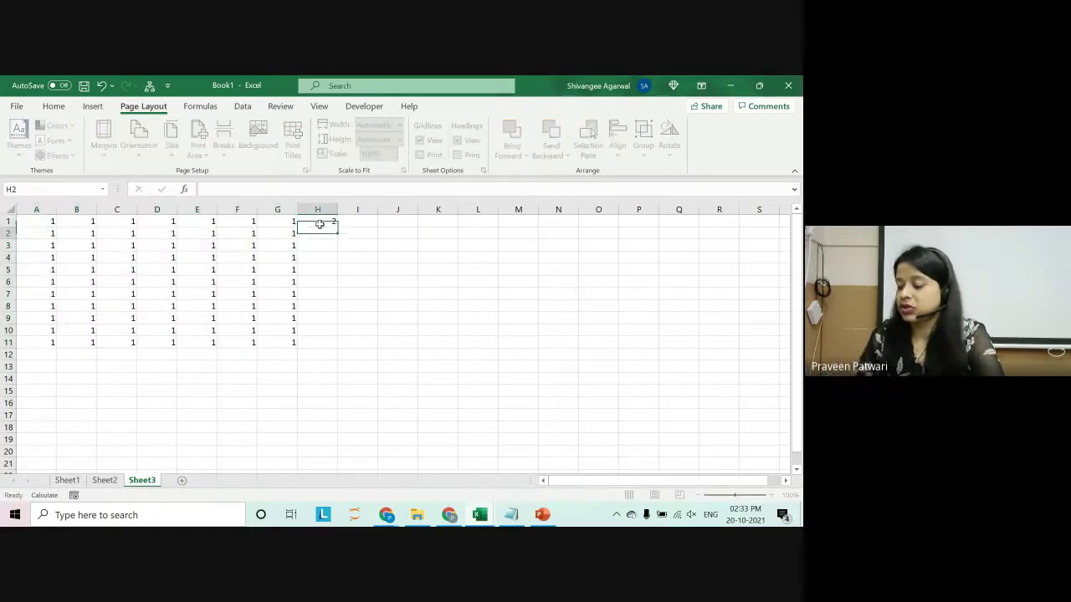
{"action": "key", "text": "Return"}
{"action": "left_click", "coordinate": [331, 223]}
{"action": "mouse_move", "coordinate": [337, 227]}
{"action": "left_mouse_down"}
{"action": "mouse_move", "coordinate": [335, 357]}
{"action": "mouse_move", "coordinate": [33, 355]}
{"action": "left_mouse_up"}
{"action": "left_click", "coordinate": [333, 355]}
{"action": "left_click", "coordinate": [117, 355]}
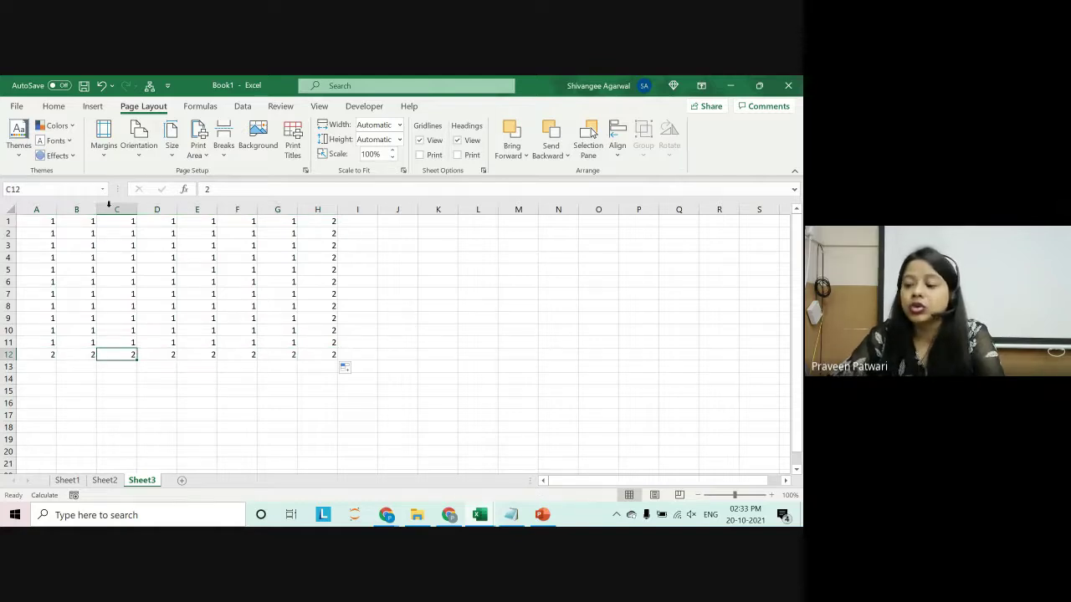
{"action": "left_click_drag", "start_coordinate": [36, 222], "coordinate": [265, 338]}
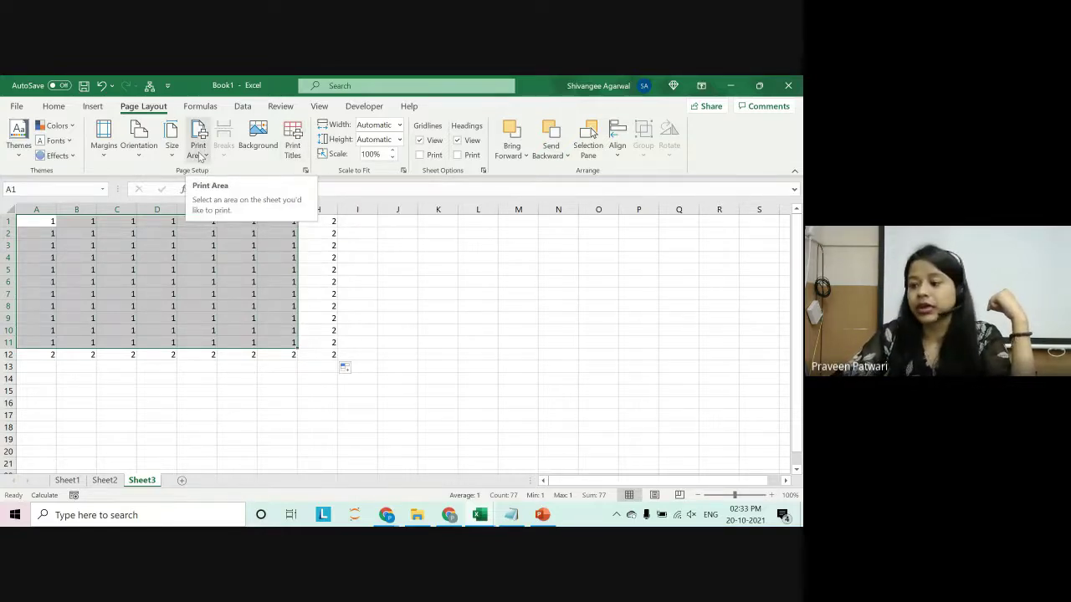
{"action": "left_click", "coordinate": [205, 158]}
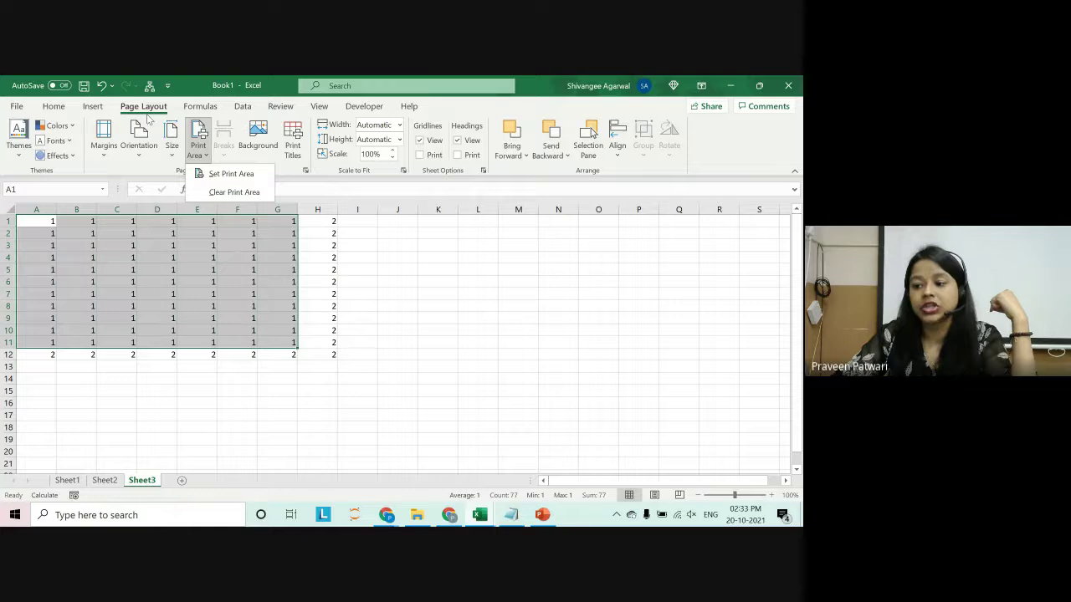
{"action": "left_click", "coordinate": [219, 174]}
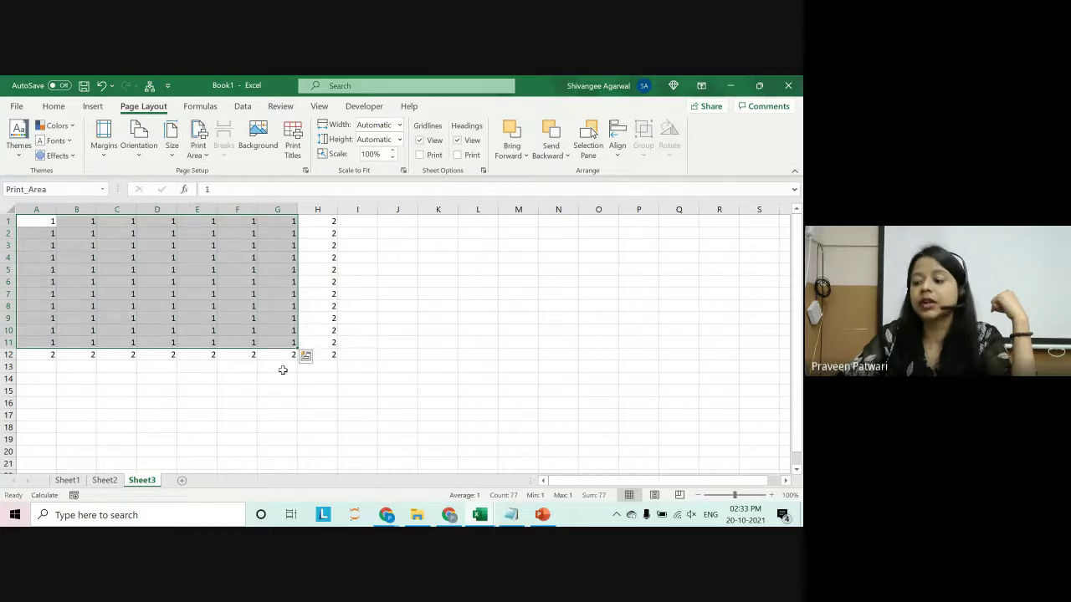
{"action": "left_click", "coordinate": [396, 366]}
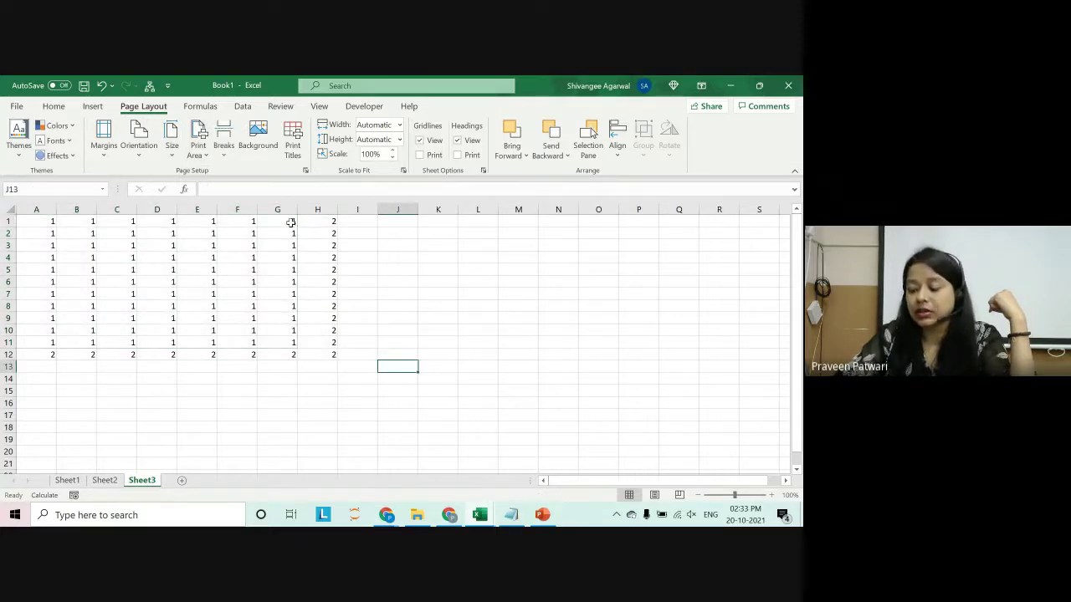
{"action": "left_click_drag", "start_coordinate": [290, 222], "coordinate": [37, 342]}
{"action": "left_click", "coordinate": [37, 342]}
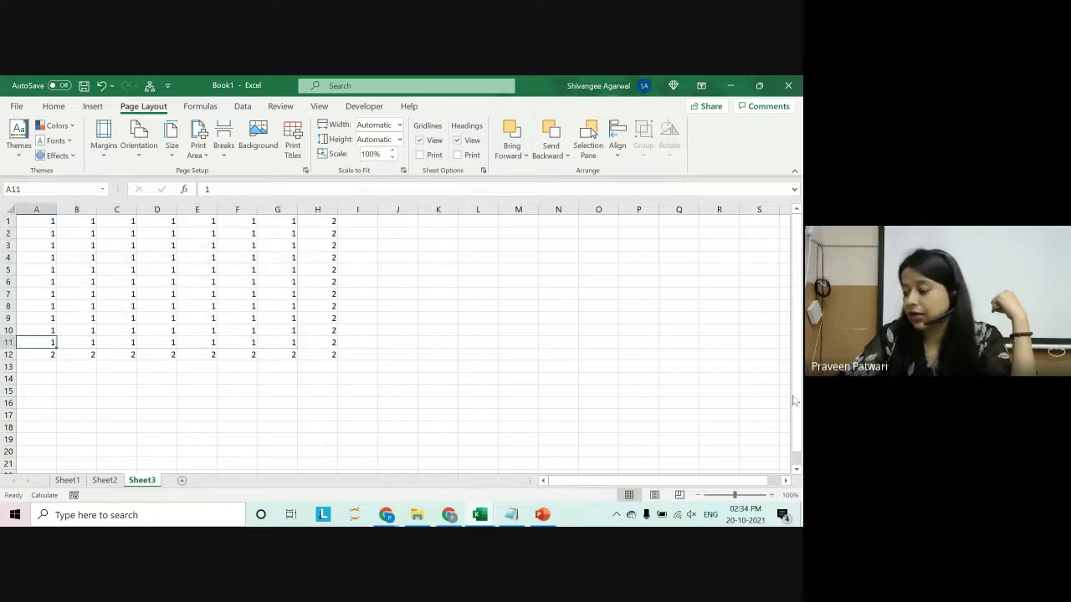
{"action": "left_click", "coordinate": [771, 494]}
{"action": "left_click", "coordinate": [770, 495]}
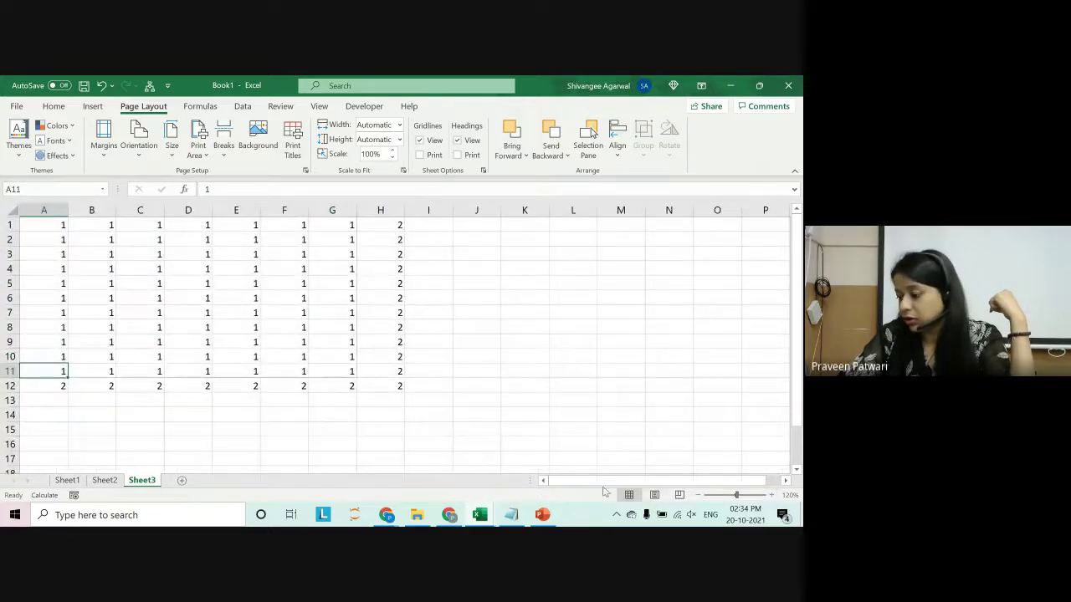
{"action": "mouse_move", "coordinate": [339, 226]}
{"action": "left_mouse_down"}
{"action": "mouse_move", "coordinate": [334, 375]}
{"action": "mouse_move", "coordinate": [50, 362]}
{"action": "left_mouse_up"}
{"action": "left_click", "coordinate": [46, 369]}
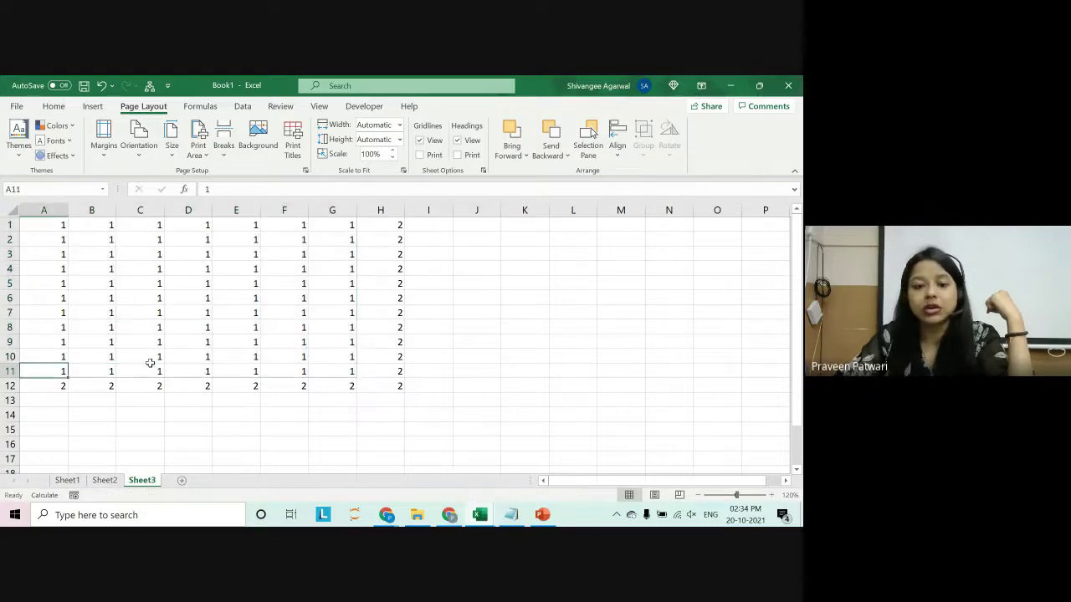
Select cell B2 and bring up the print preview with Ctrl+P.
{"action": "left_click", "coordinate": [95, 238]}
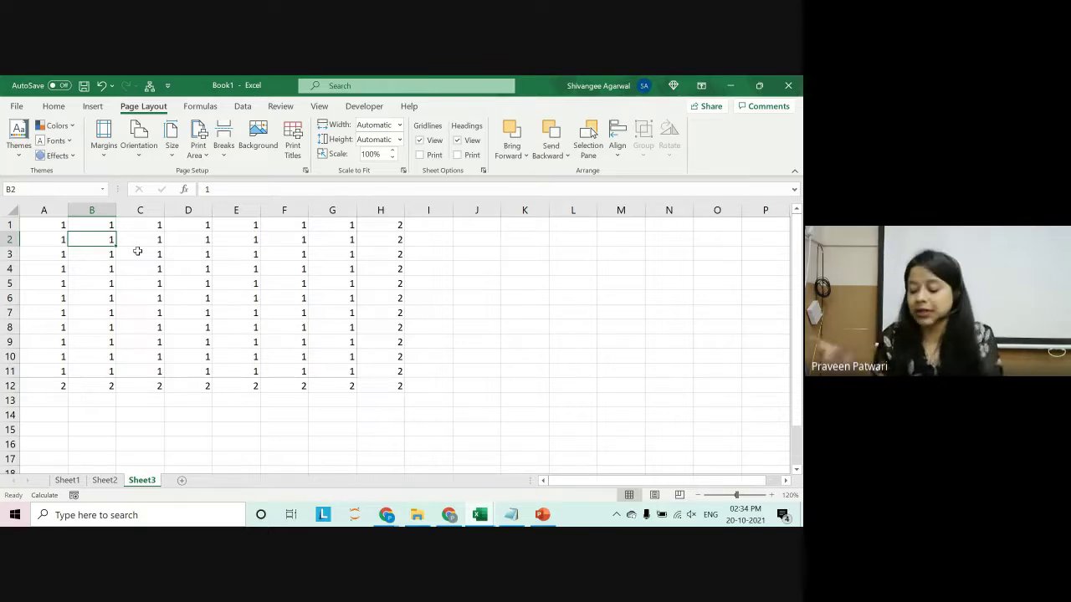
{"action": "key", "text": "ctrl+p"}
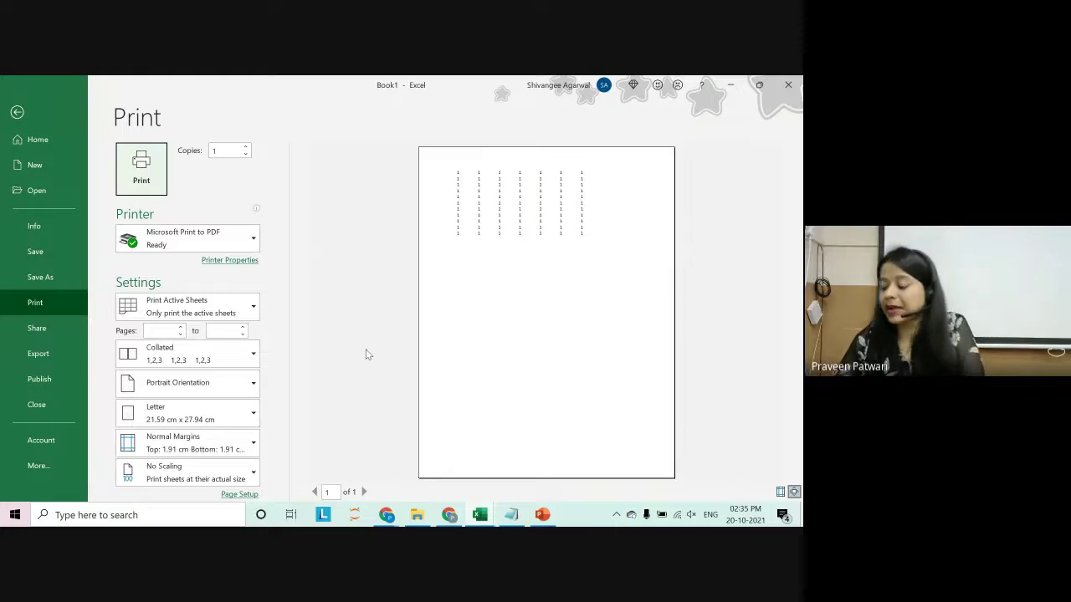
Check the Copies box and the Print Active Sheets choices unchanged, then return to the worksheet.
{"action": "left_click", "coordinate": [246, 151]}
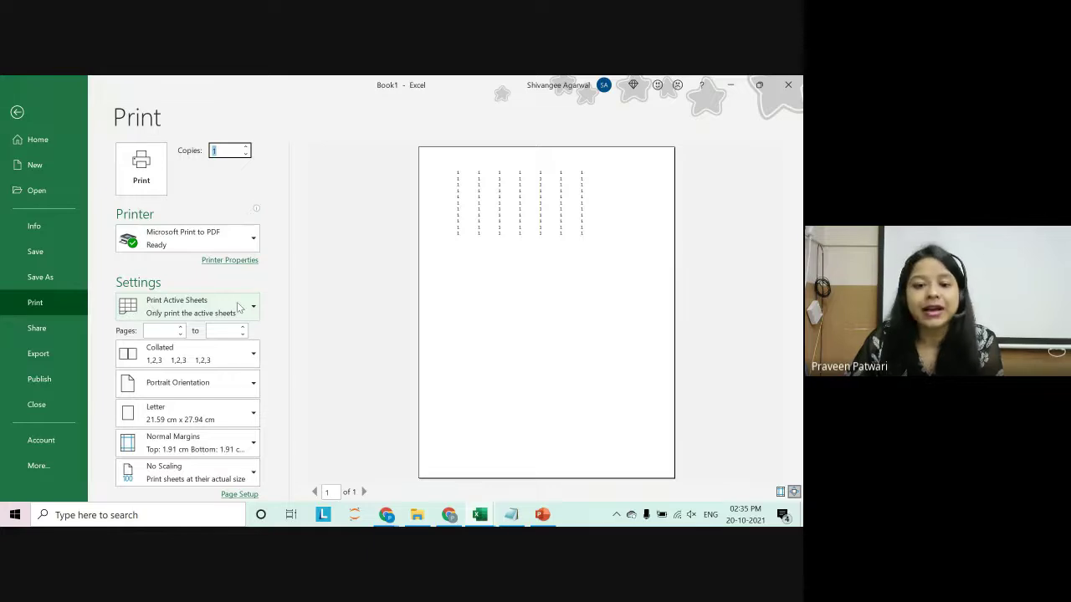
{"action": "left_click", "coordinate": [239, 308]}
{"action": "left_click", "coordinate": [241, 311]}
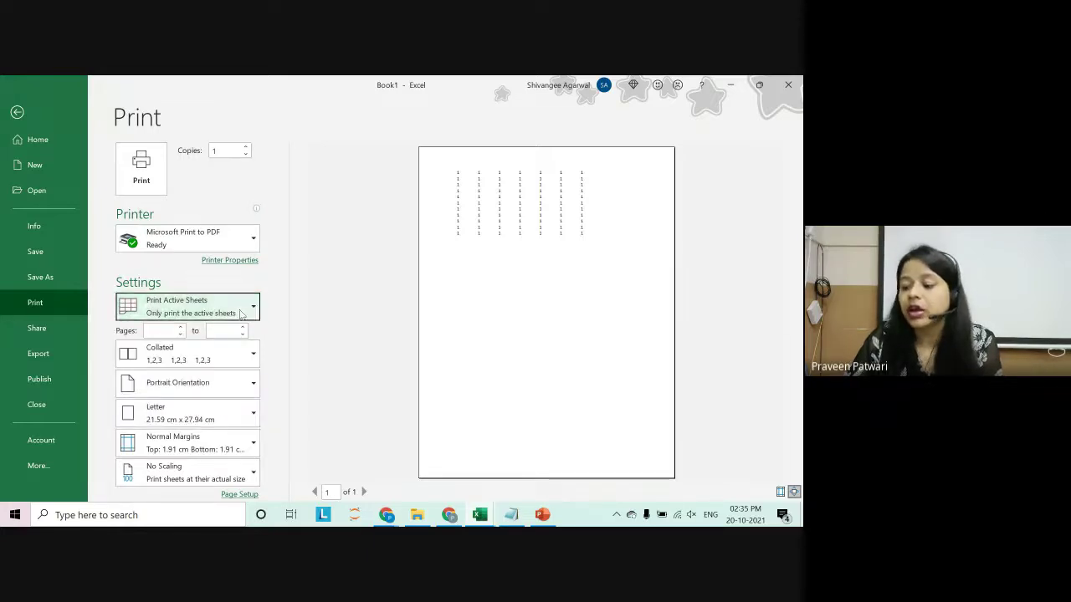
{"action": "left_click", "coordinate": [175, 314]}
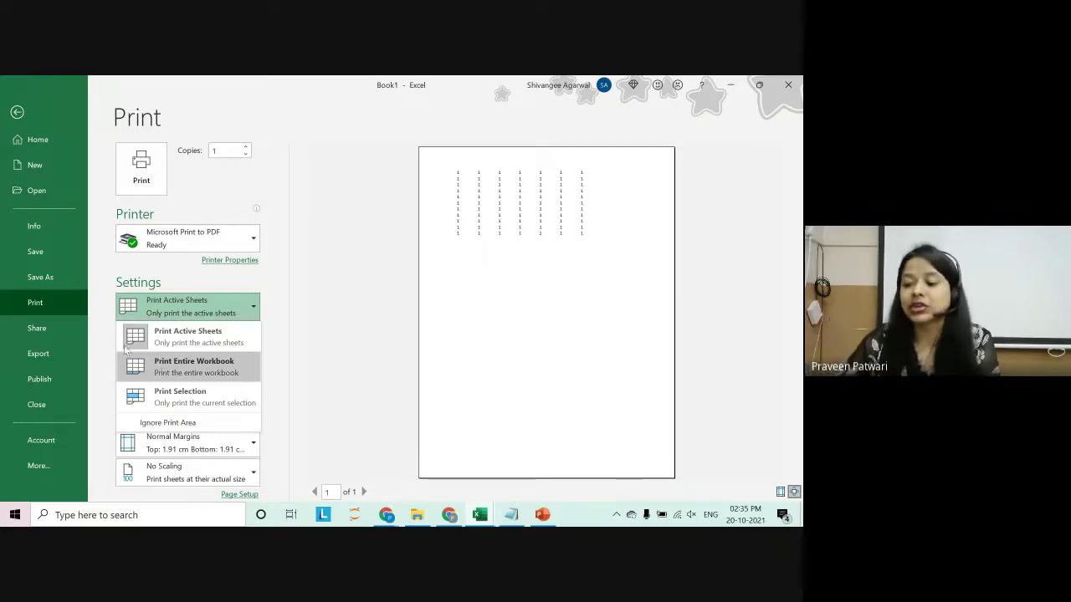
{"action": "left_click", "coordinate": [18, 114]}
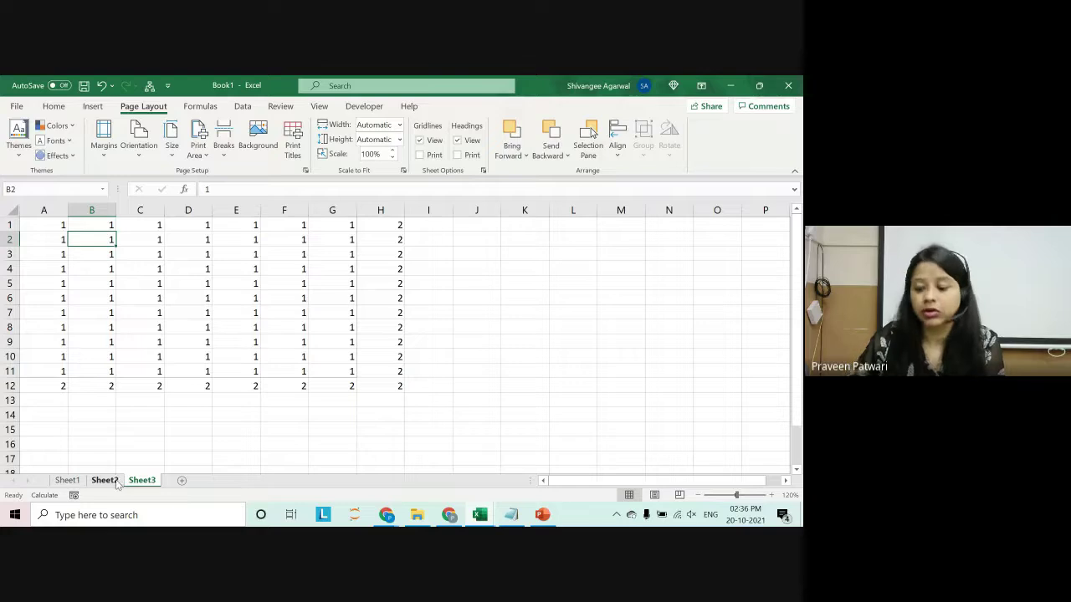
Reopen the print preview and settings with Ctrl+P.
{"action": "key", "text": "ctrl+p"}
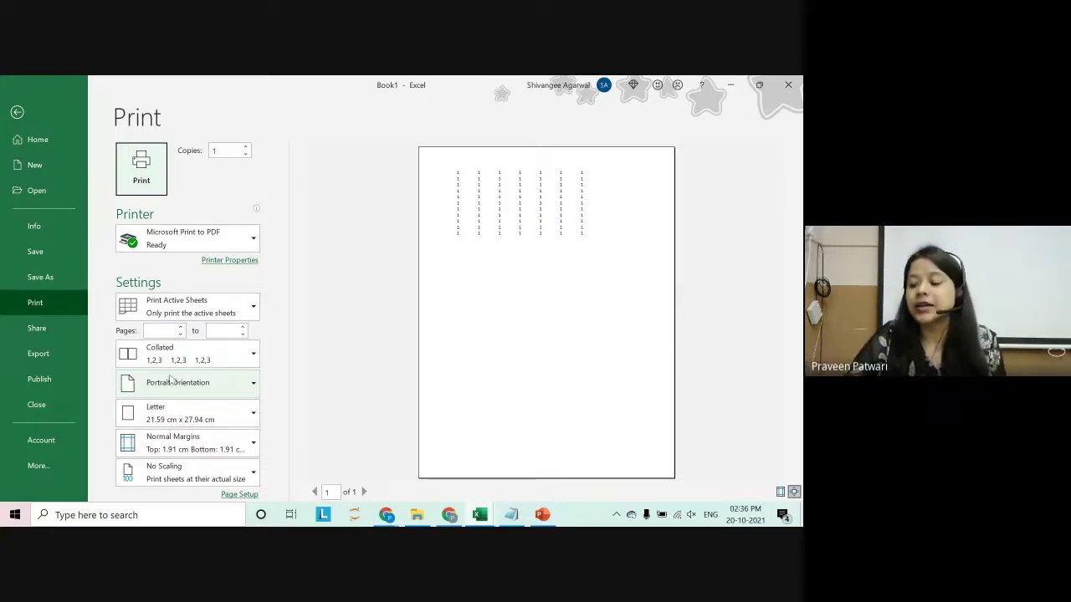
Review the Collated, Portrait orientation and Normal margins settings, keeping each unchanged.
{"action": "left_click", "coordinate": [173, 356]}
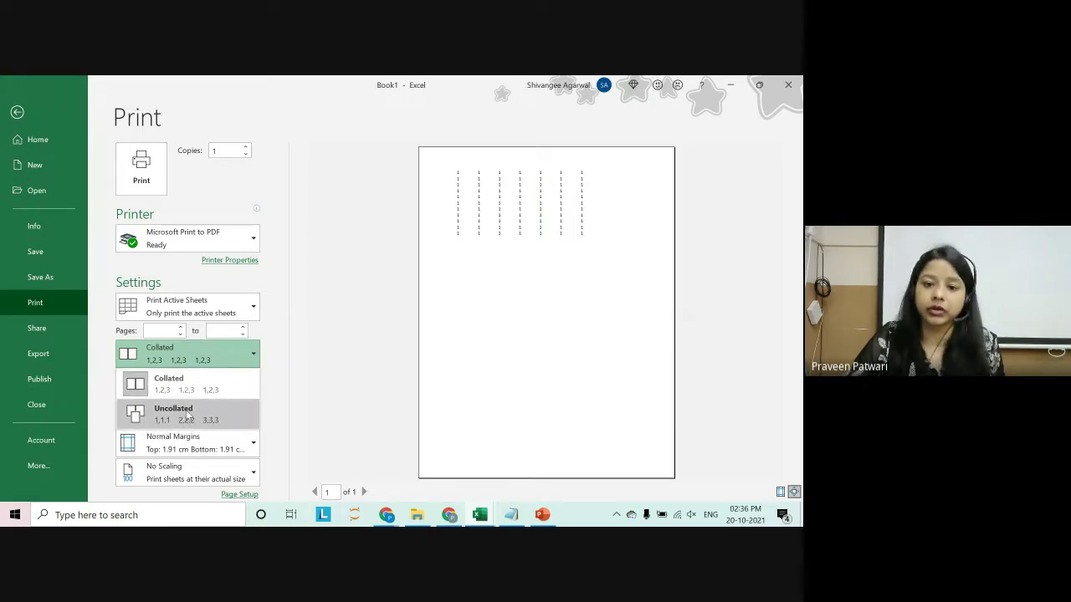
{"action": "left_click", "coordinate": [281, 351]}
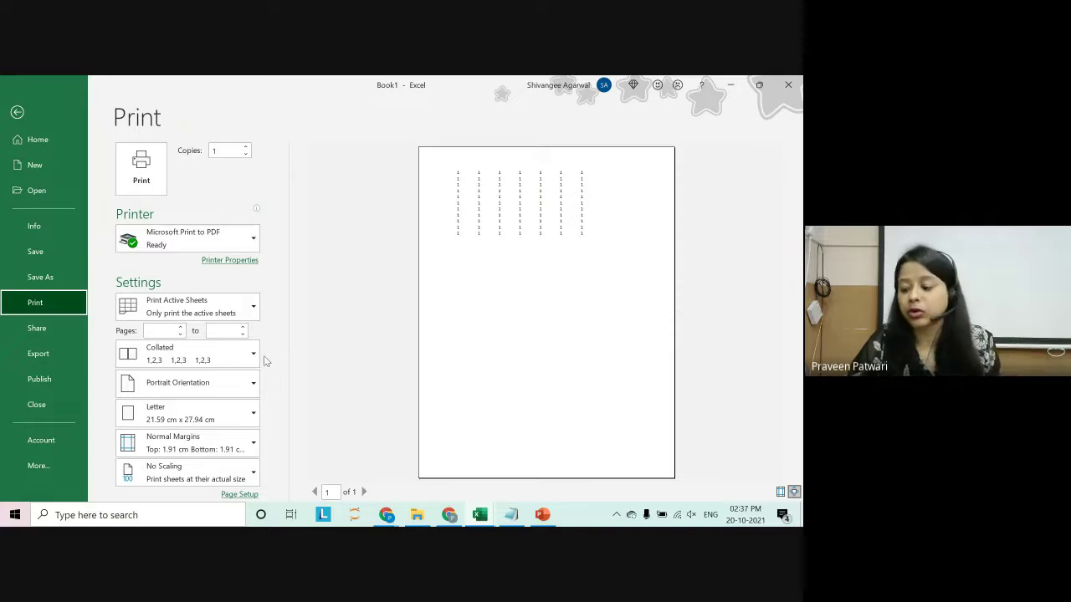
{"action": "left_click", "coordinate": [243, 383]}
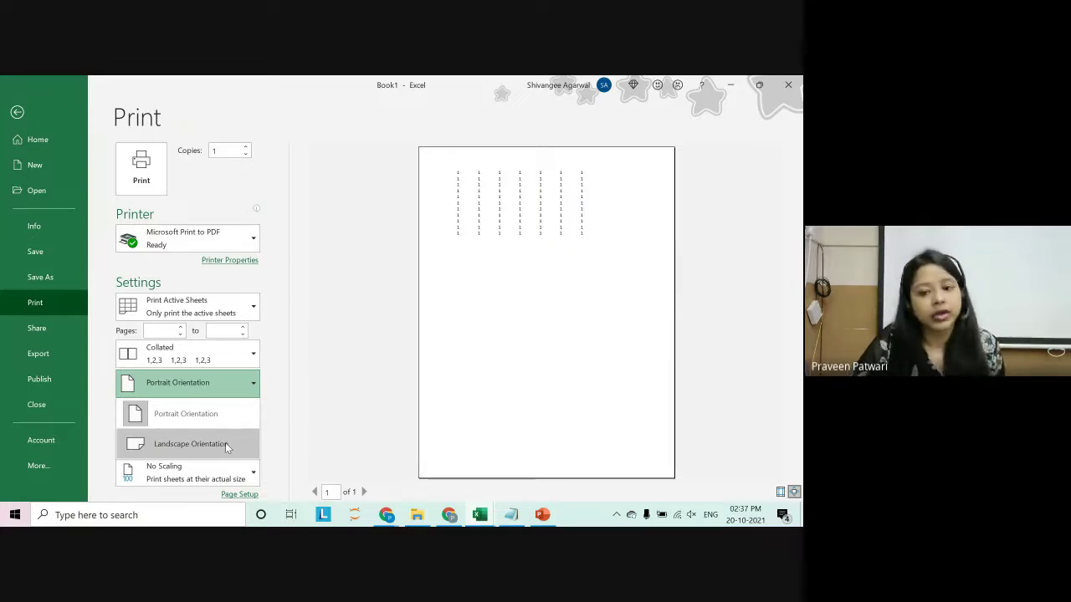
{"action": "left_click", "coordinate": [287, 431]}
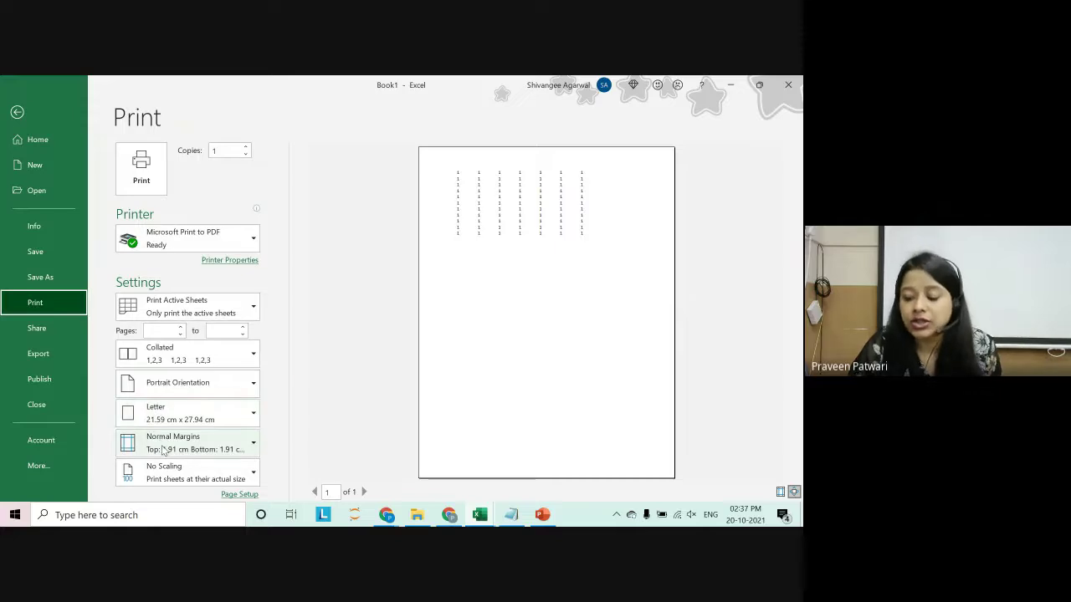
{"action": "left_click", "coordinate": [164, 450]}
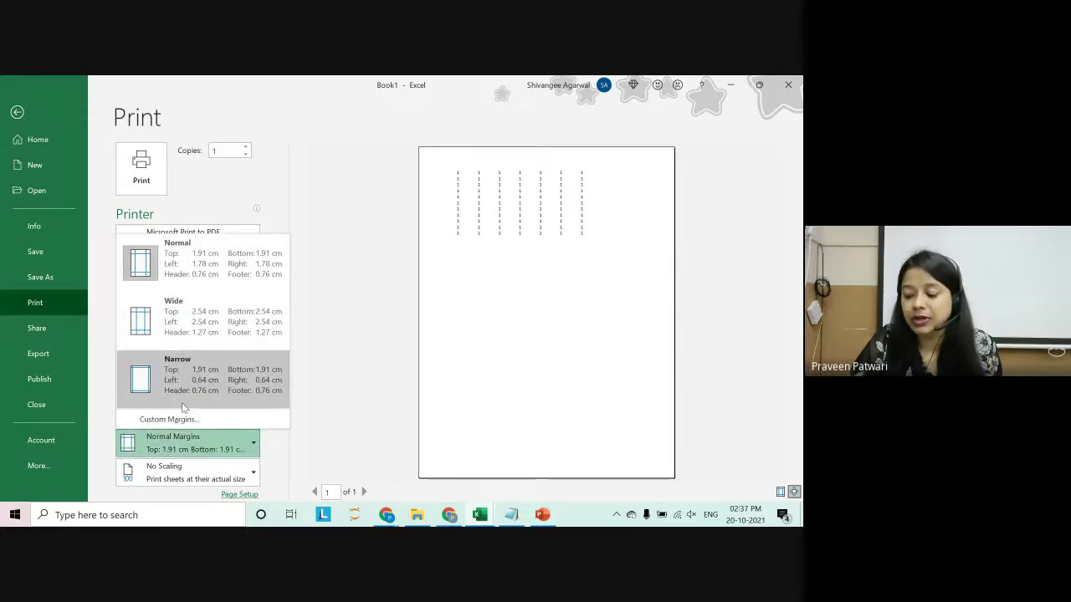
{"action": "left_click", "coordinate": [310, 402]}
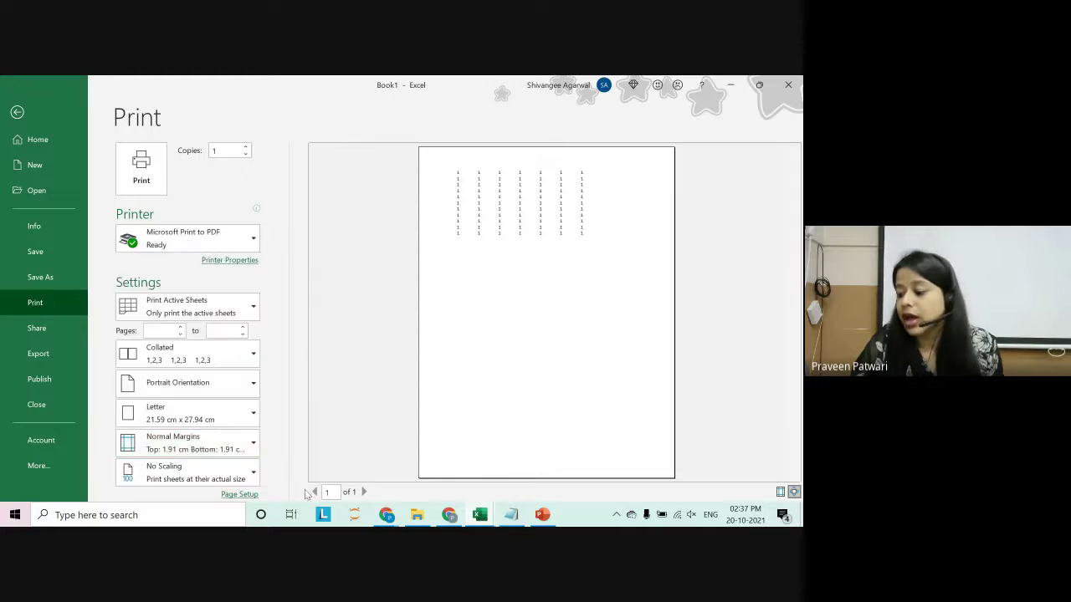
Set print scaling to Fit Sheet on One Page.
{"action": "left_click", "coordinate": [204, 483]}
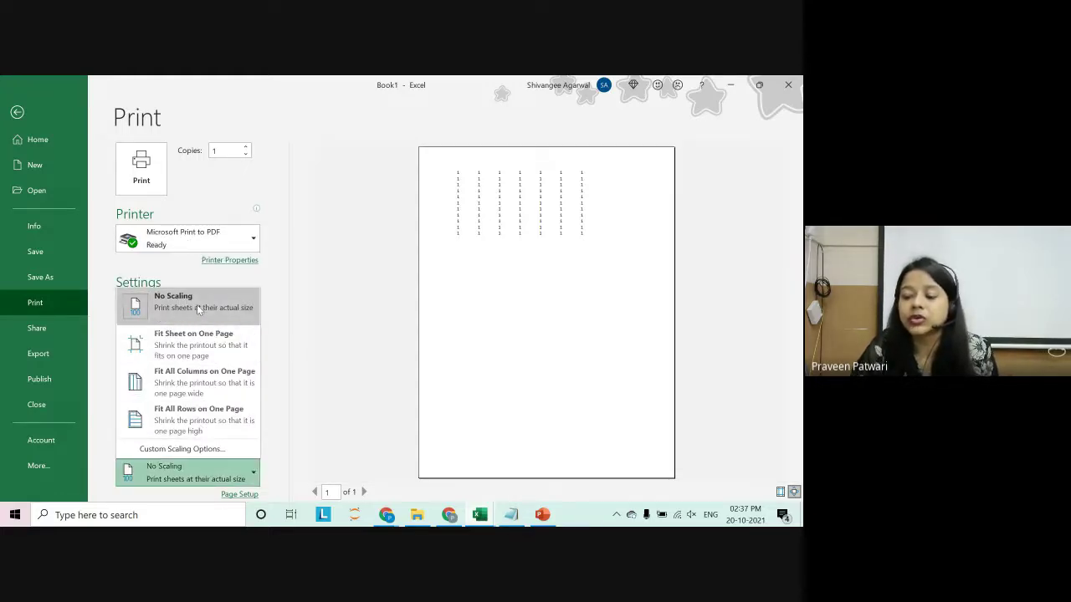
{"action": "key", "text": "Escape"}
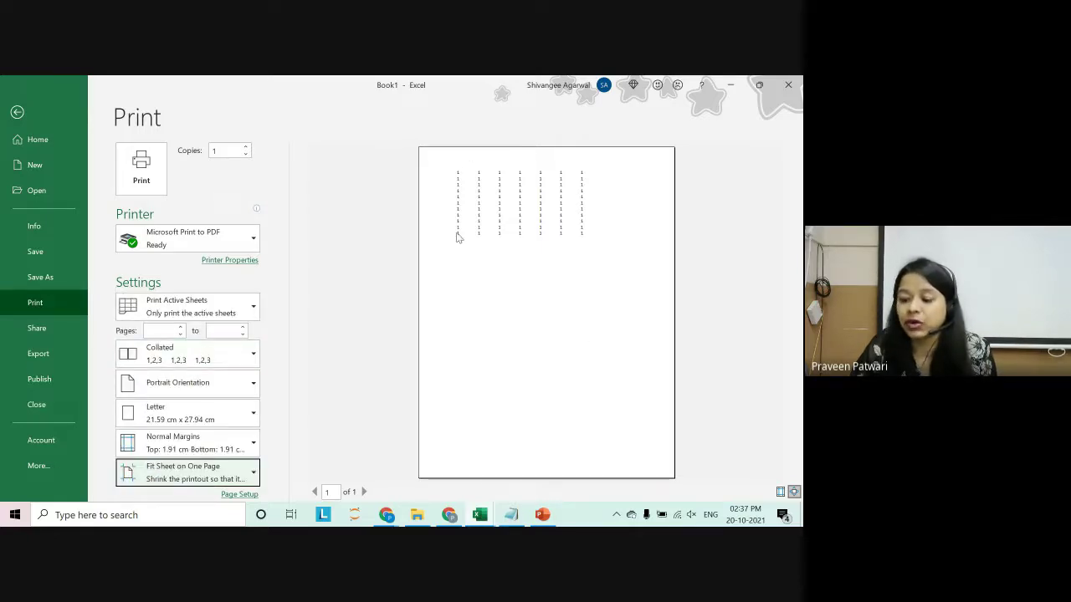
{"action": "left_click", "coordinate": [168, 475]}
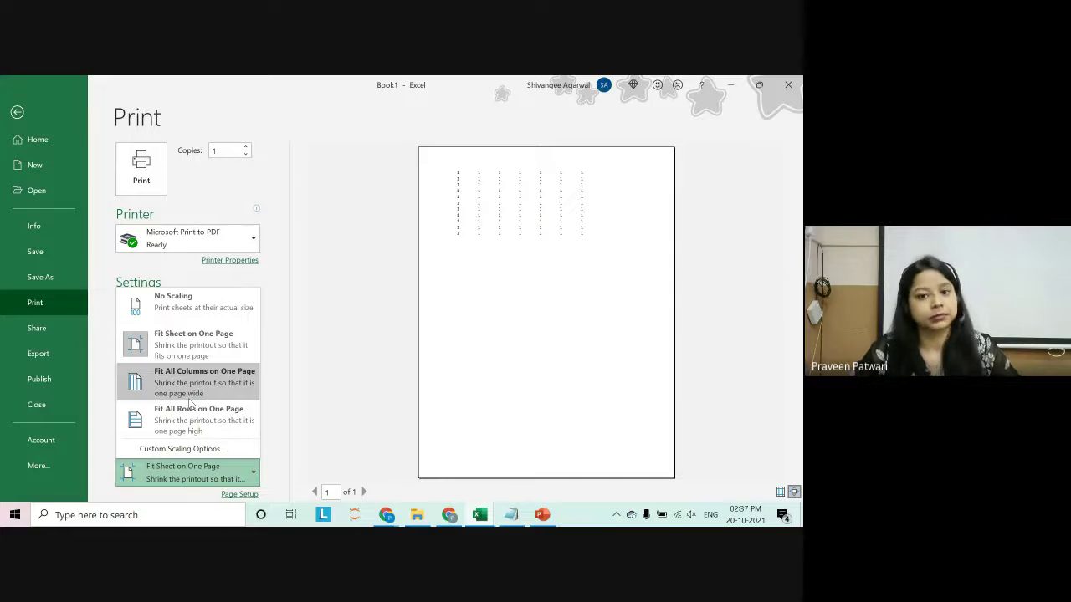
{"action": "left_click", "coordinate": [285, 447]}
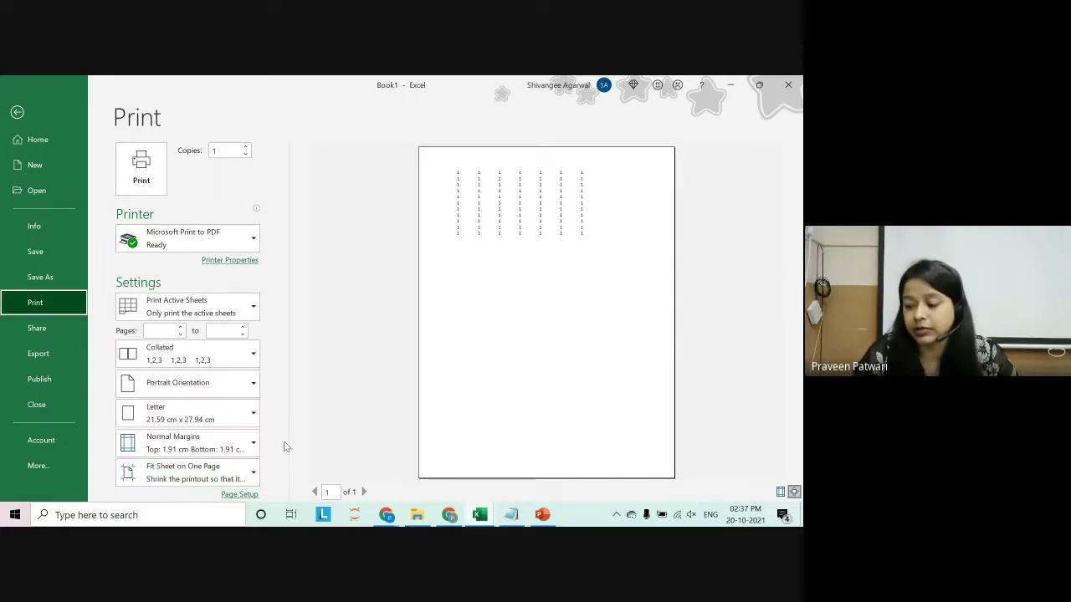
Open Custom Margins, dismiss it unchanged, and go back to the worksheet.
{"action": "left_click", "coordinate": [194, 449]}
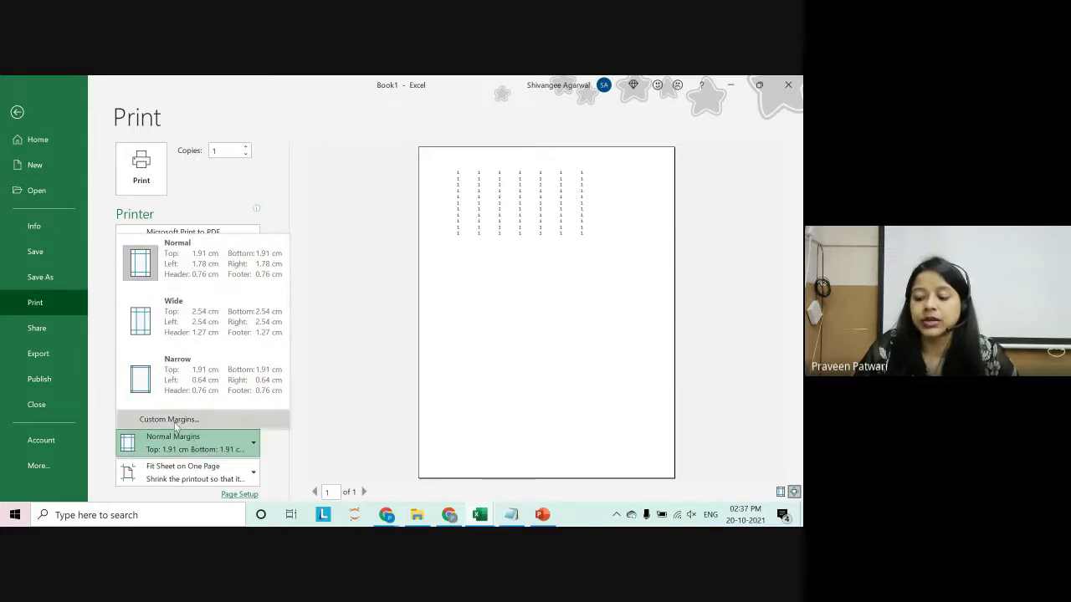
{"action": "left_click", "coordinate": [171, 419]}
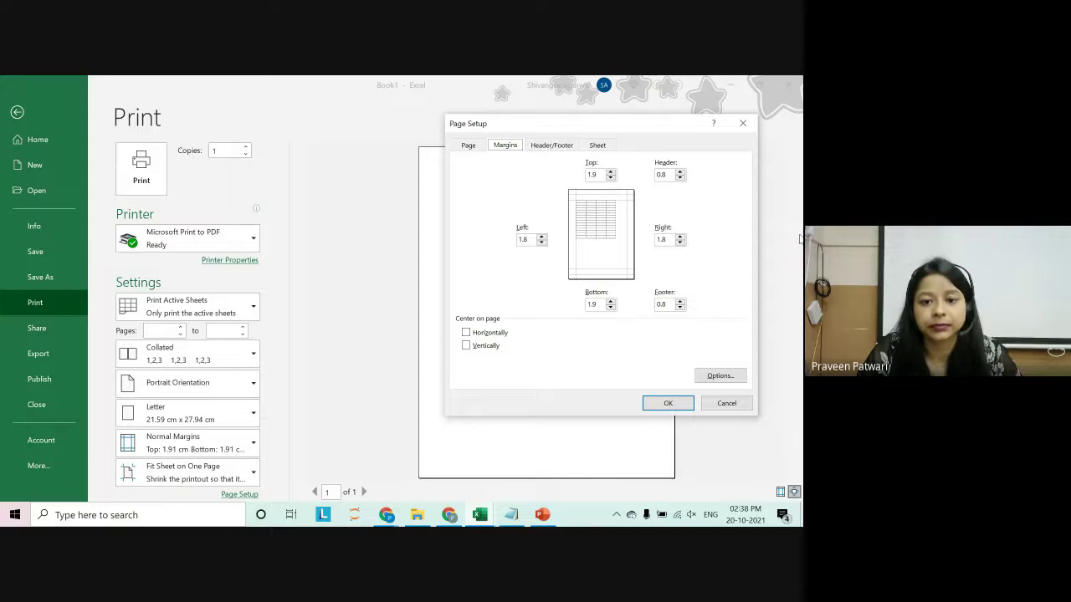
{"action": "left_click", "coordinate": [744, 403]}
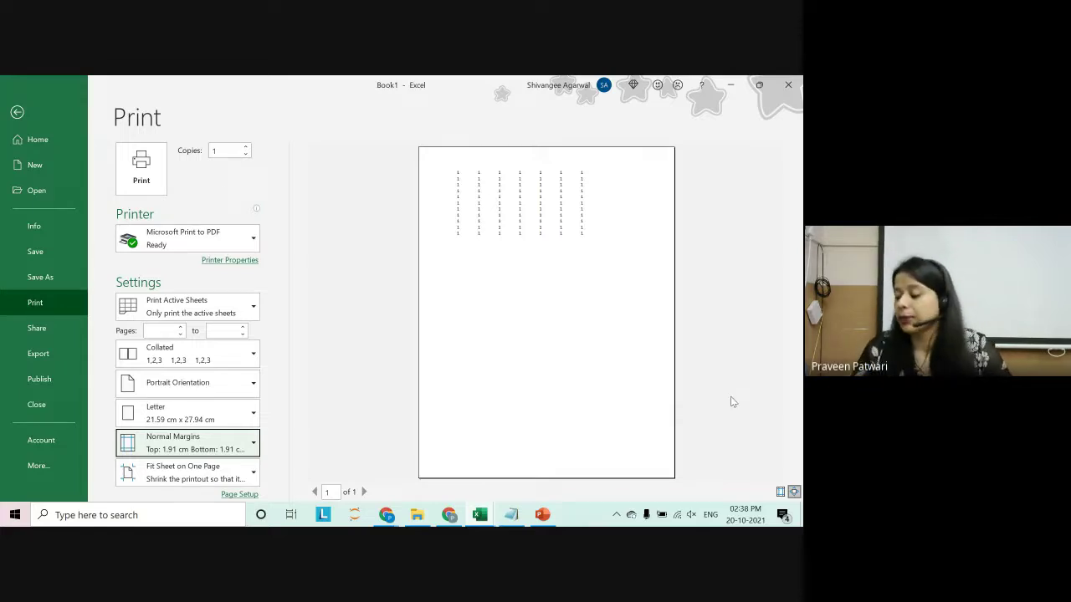
{"action": "left_click", "coordinate": [66, 117]}
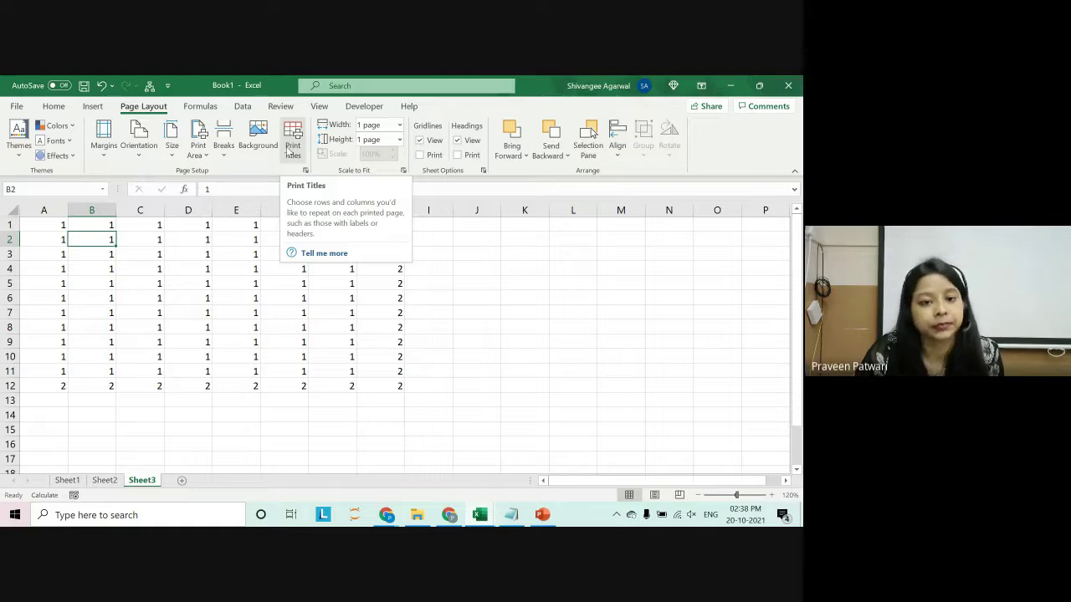
Select empty cell J8 and switch to the PowerPoint 'BASIC FEATURES I' slide.
{"action": "left_click", "coordinate": [458, 327]}
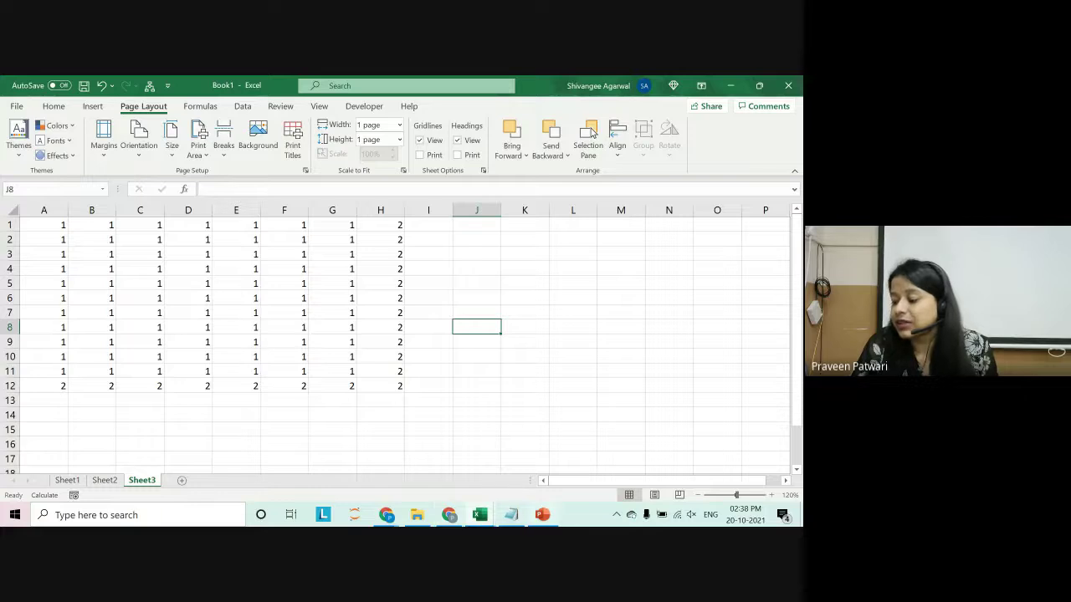
{"action": "key", "text": "alt+Tab"}
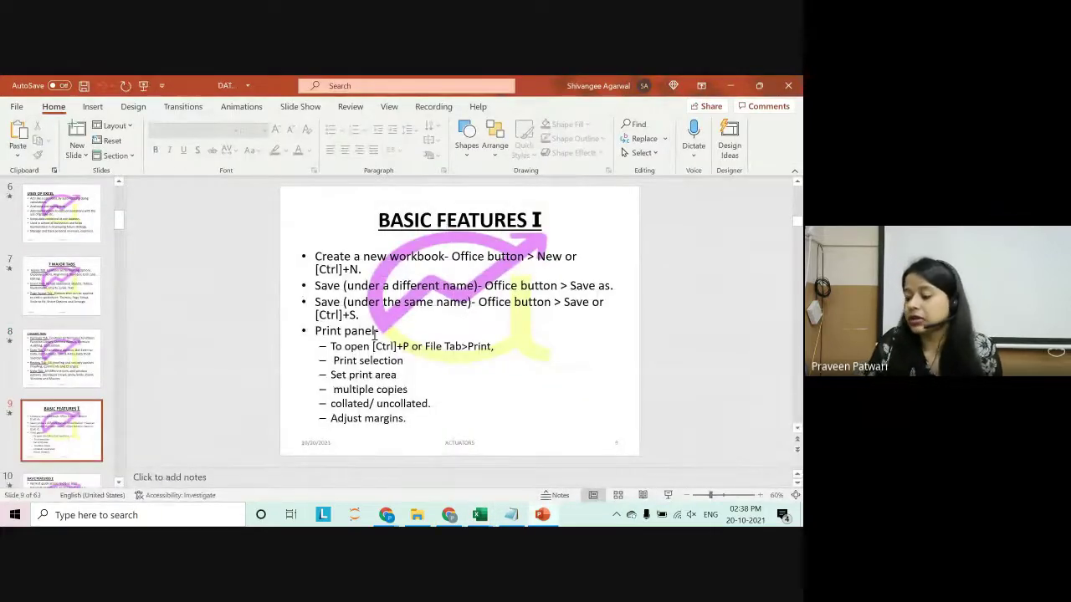
Scroll ahead to slide 10 of the Basic Features I deck, then return to Excel.
{"action": "scroll", "coordinate": [375, 334], "scroll_direction": "down", "scroll_amount": 1}
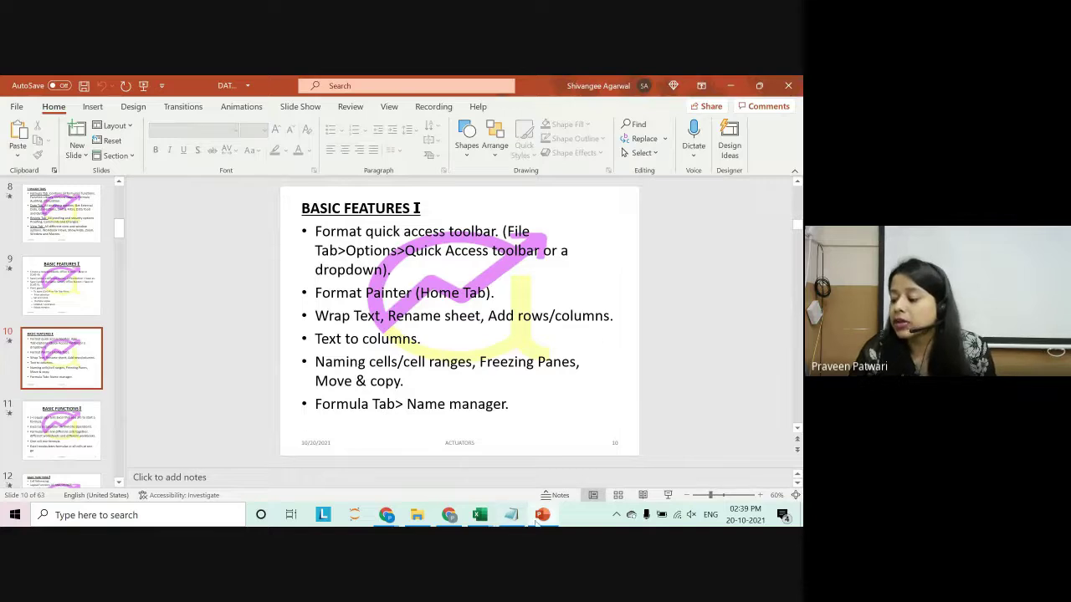
{"action": "key", "text": "alt+Tab"}
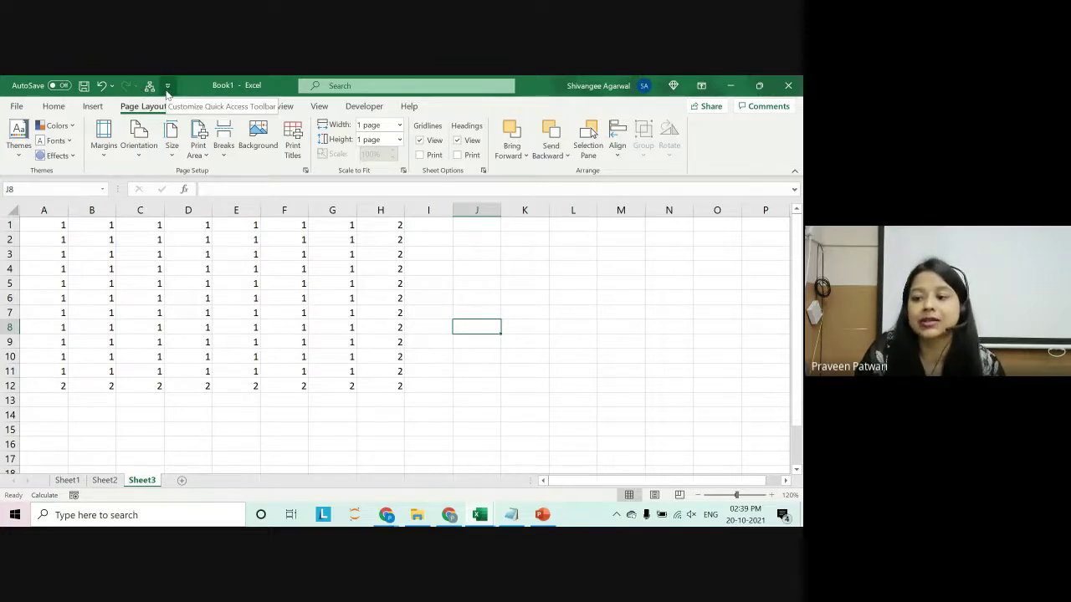
Open the Excel Options window through File > More.
{"action": "left_click", "coordinate": [167, 86]}
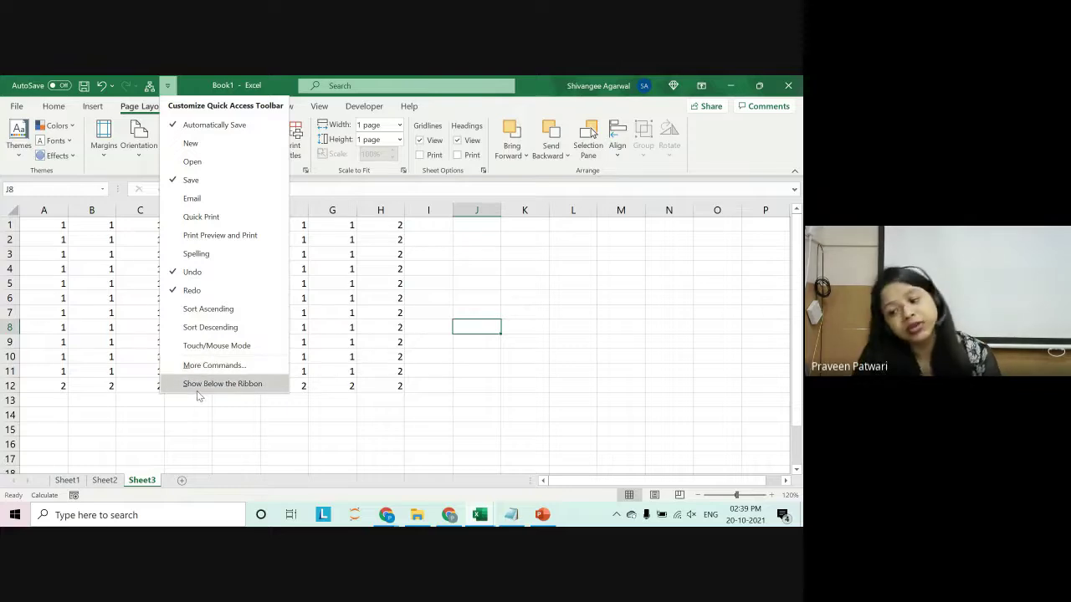
{"action": "left_click", "coordinate": [91, 246]}
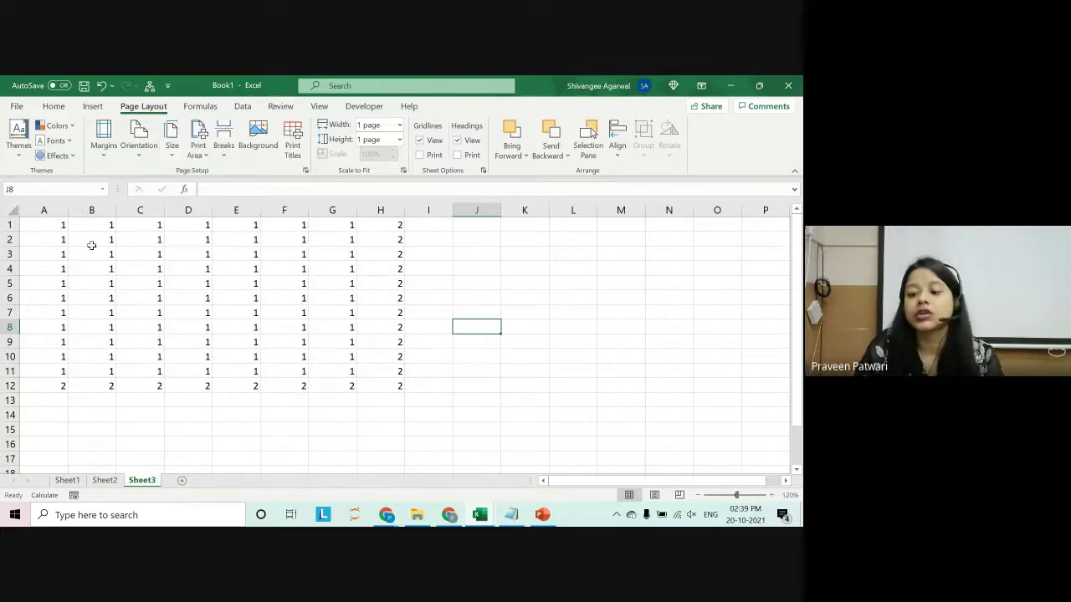
{"action": "left_click", "coordinate": [17, 107]}
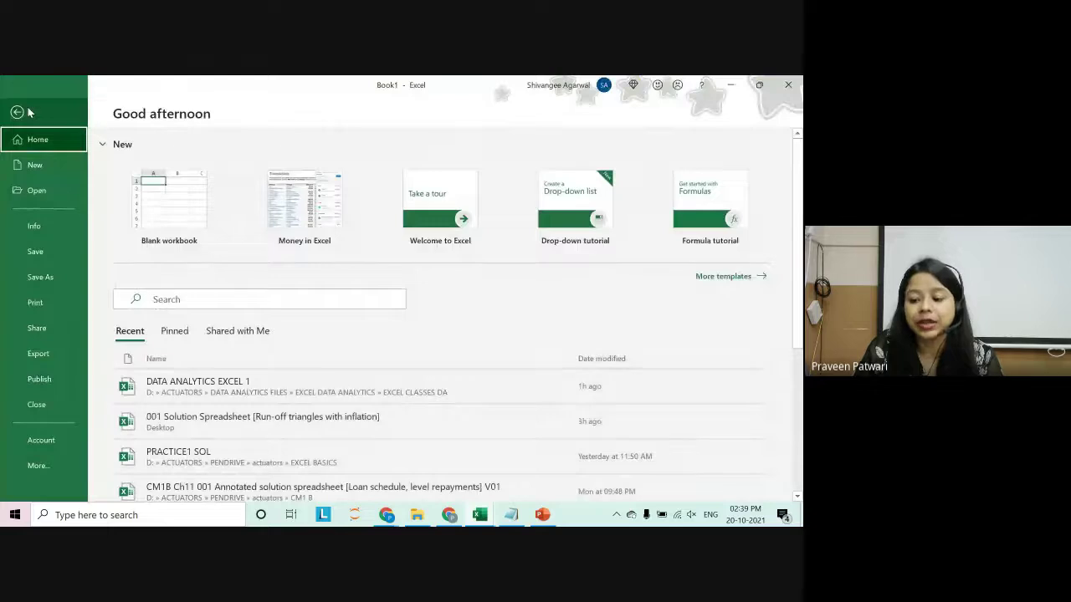
{"action": "left_click", "coordinate": [40, 478]}
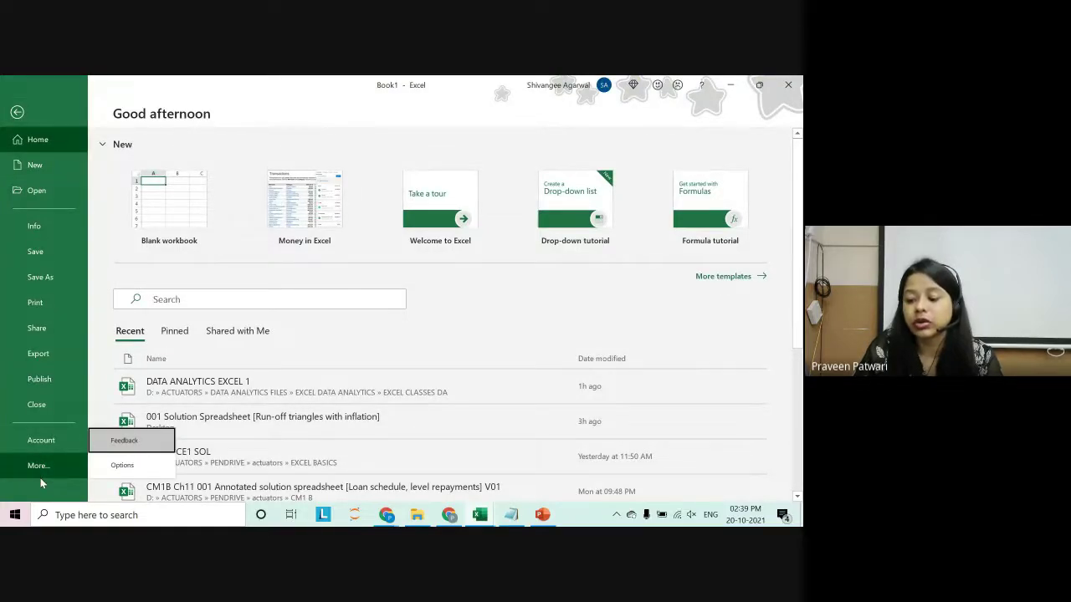
{"action": "left_click", "coordinate": [110, 463]}
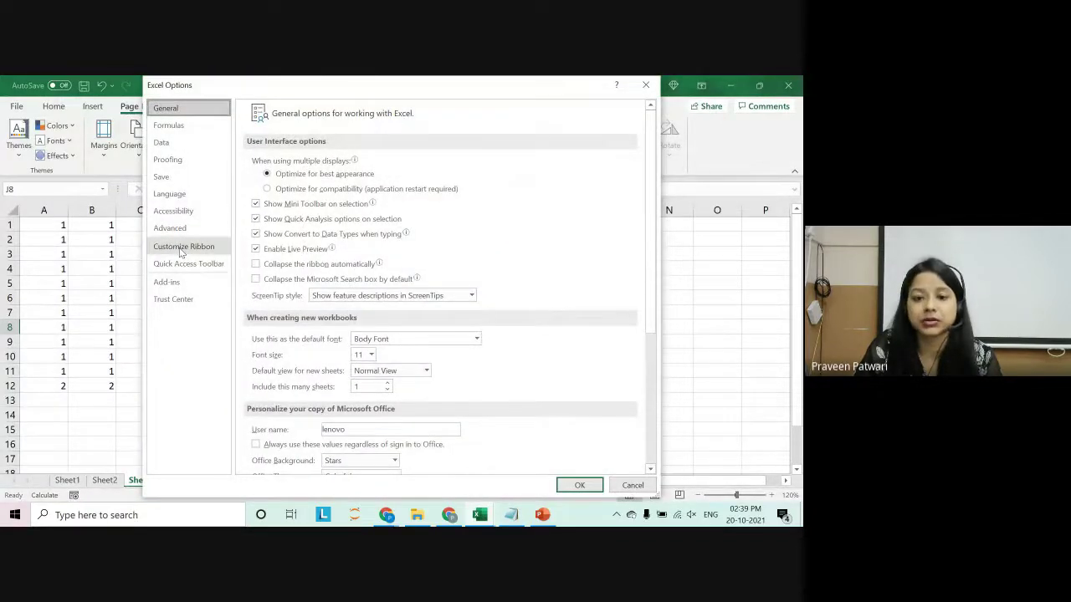
Add the Open command from Popular Commands to the Quick Access Toolbar and confirm with OK.
{"action": "left_click", "coordinate": [182, 265]}
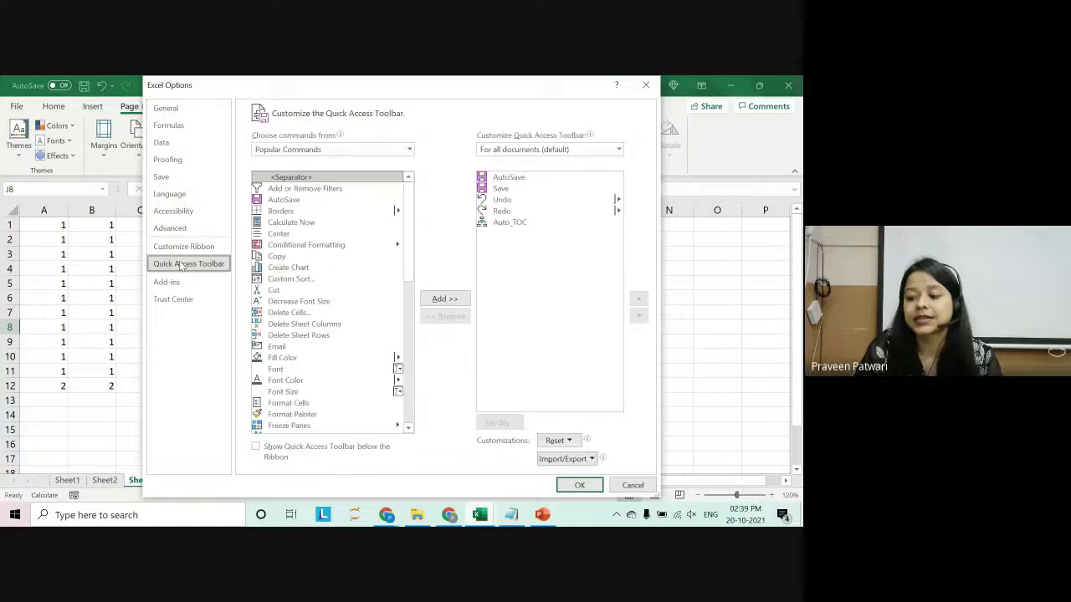
{"action": "left_click", "coordinate": [183, 246]}
{"action": "left_click", "coordinate": [188, 264]}
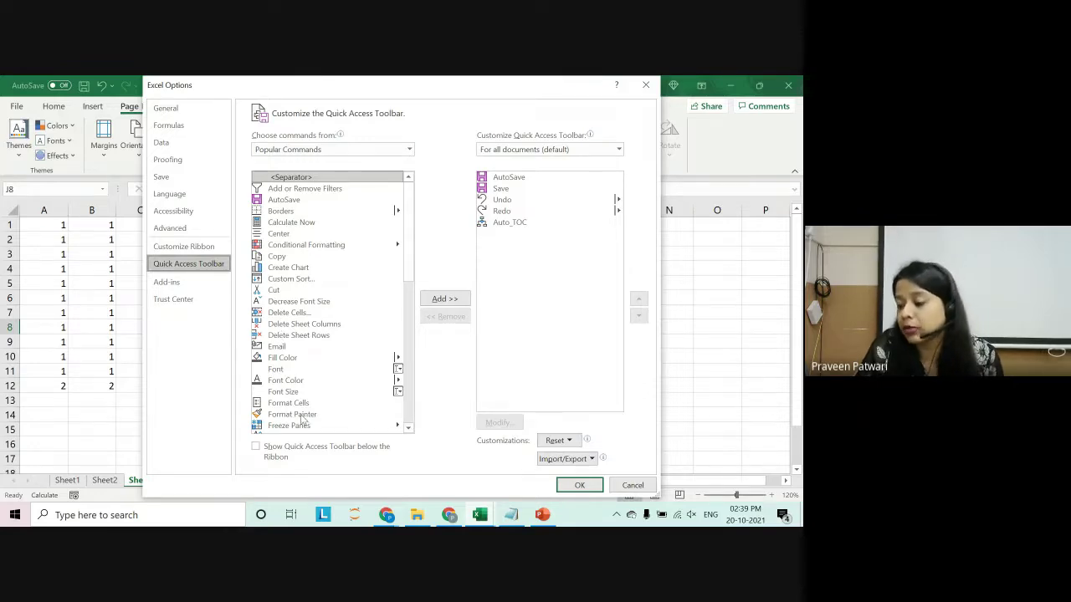
{"action": "scroll", "coordinate": [294, 393], "scroll_direction": "down", "scroll_amount": 3}
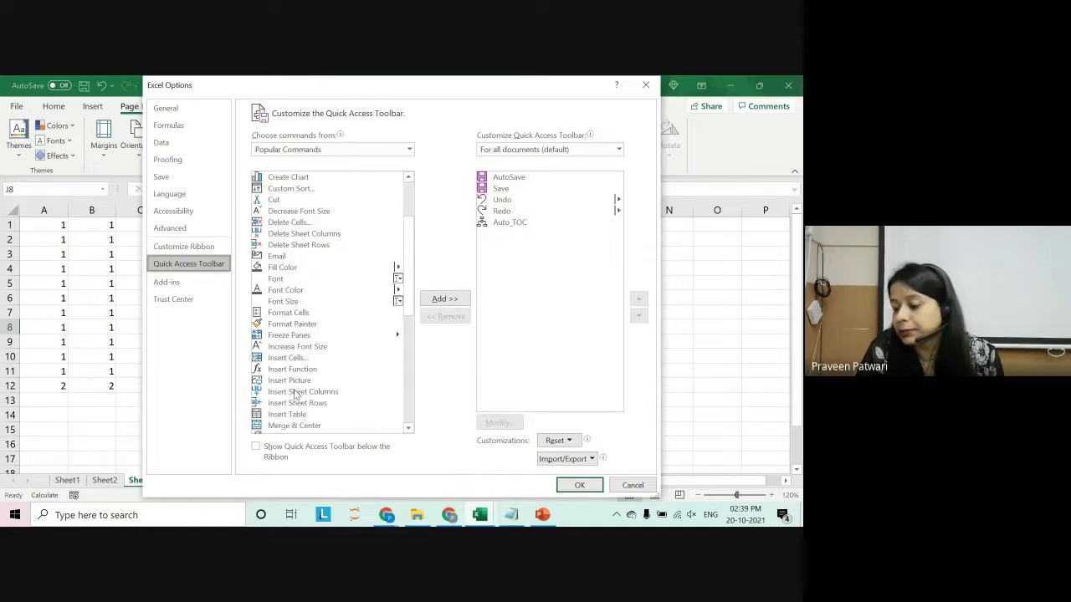
{"action": "scroll", "coordinate": [295, 391], "scroll_direction": "down", "scroll_amount": 2}
{"action": "scroll", "coordinate": [295, 389], "scroll_direction": "down", "scroll_amount": 2}
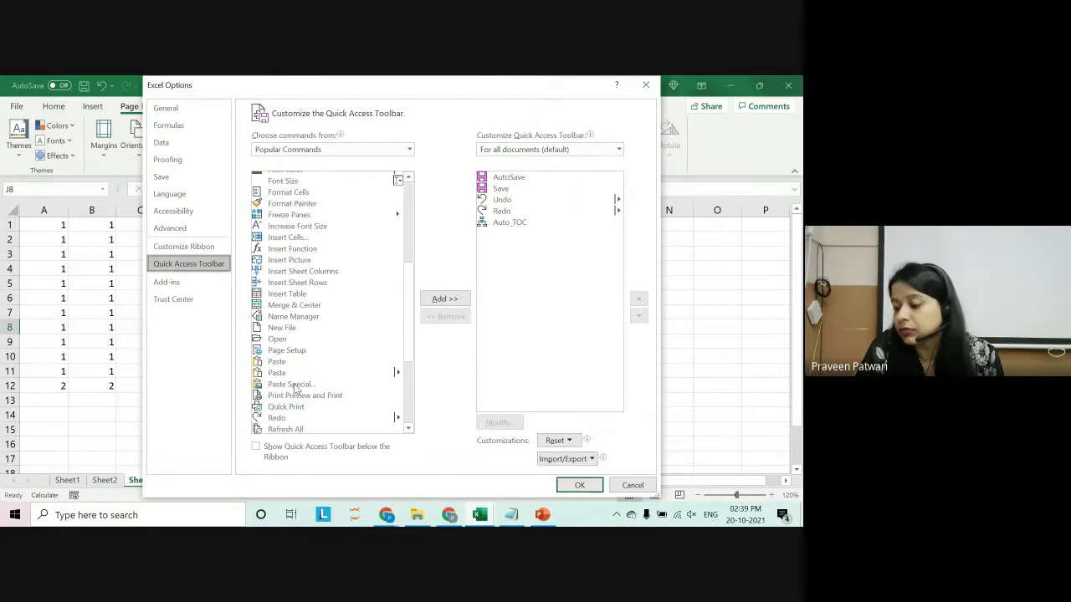
{"action": "left_click", "coordinate": [285, 342]}
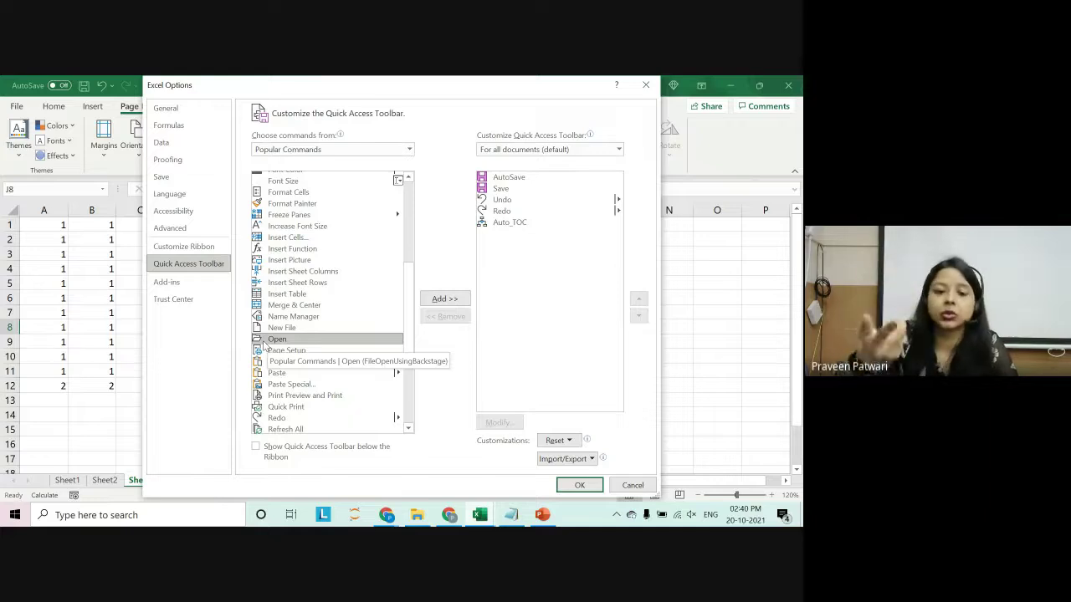
{"action": "left_click", "coordinate": [437, 300]}
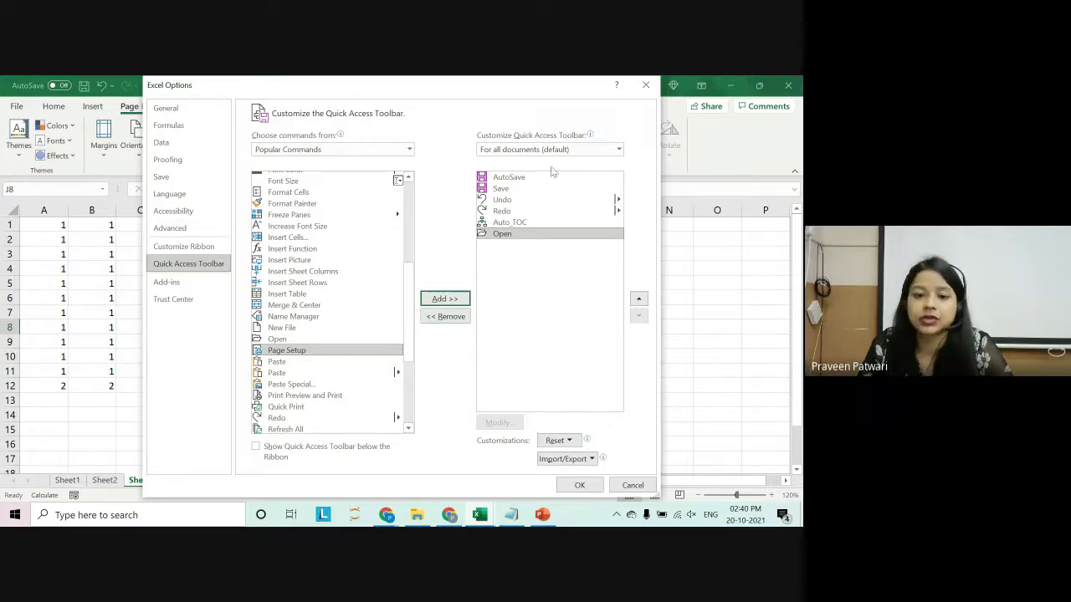
{"action": "left_click", "coordinate": [579, 485]}
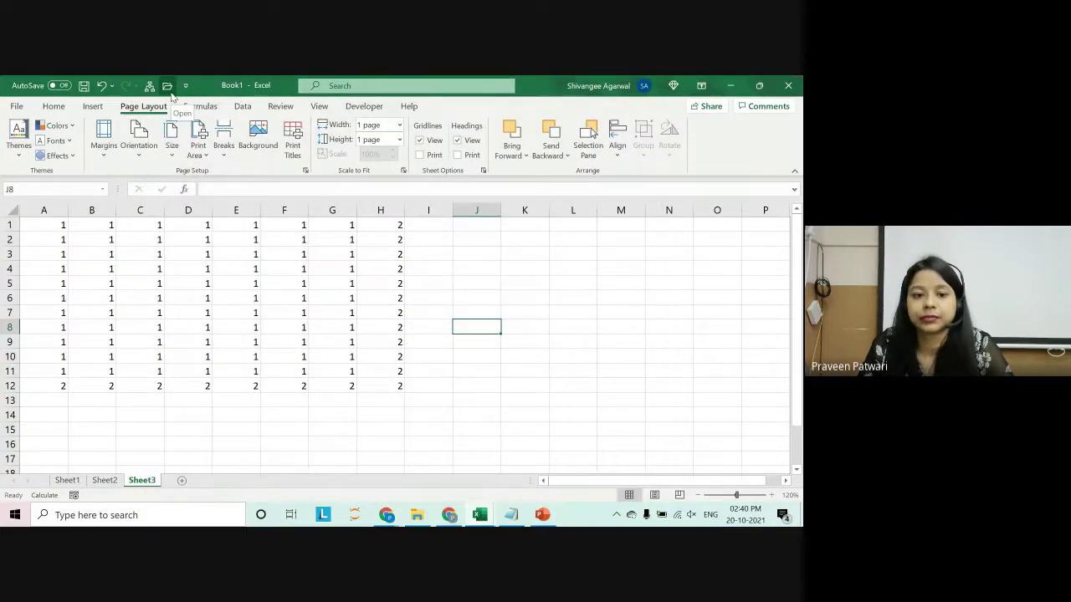
{"action": "left_click", "coordinate": [167, 86]}
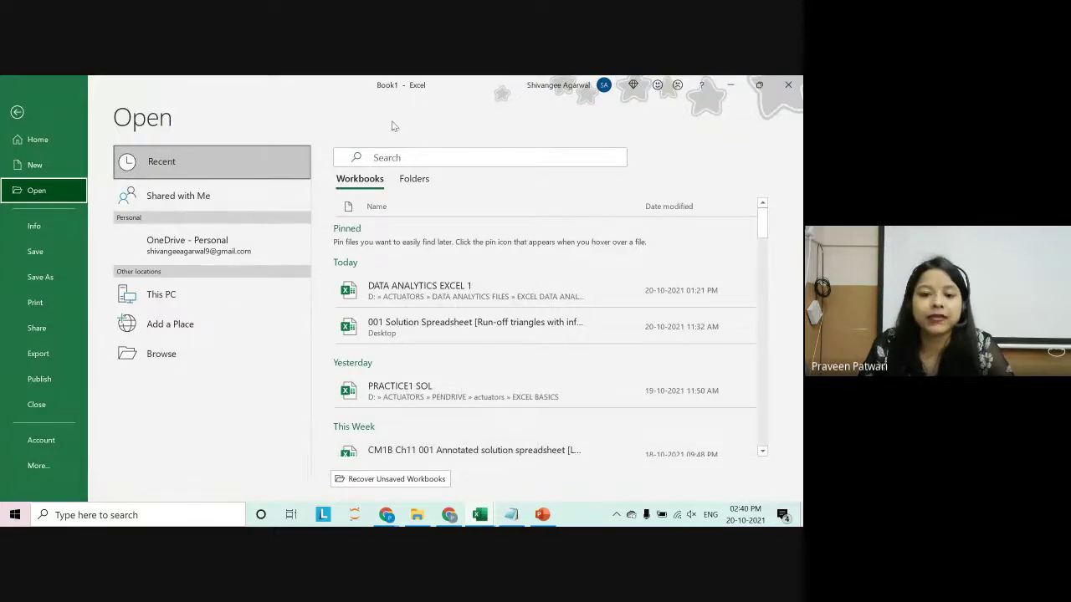
{"action": "left_click", "coordinate": [17, 112]}
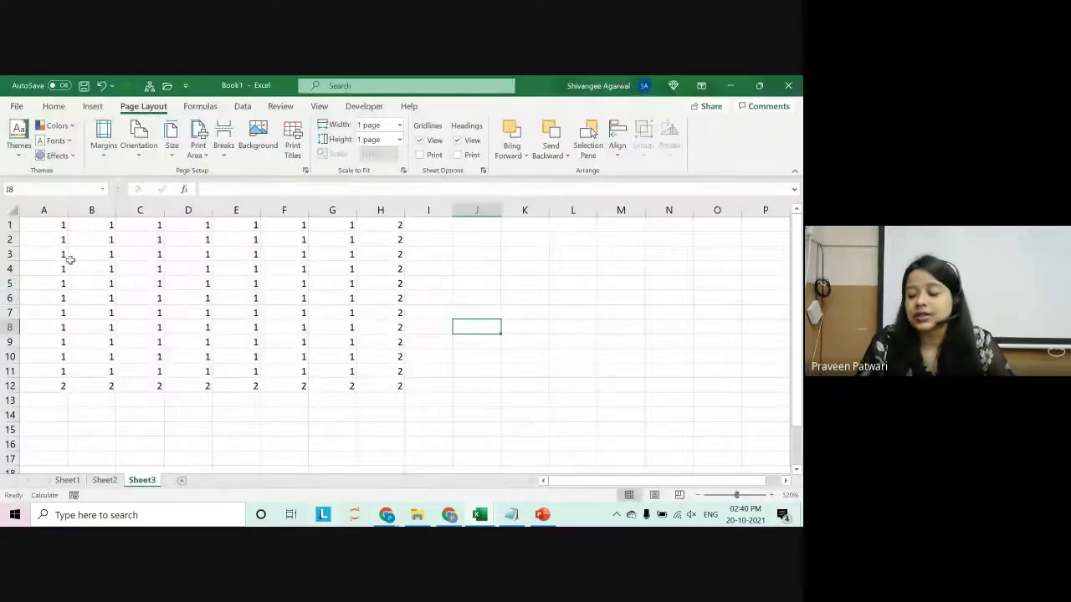
{"action": "left_click", "coordinate": [543, 514]}
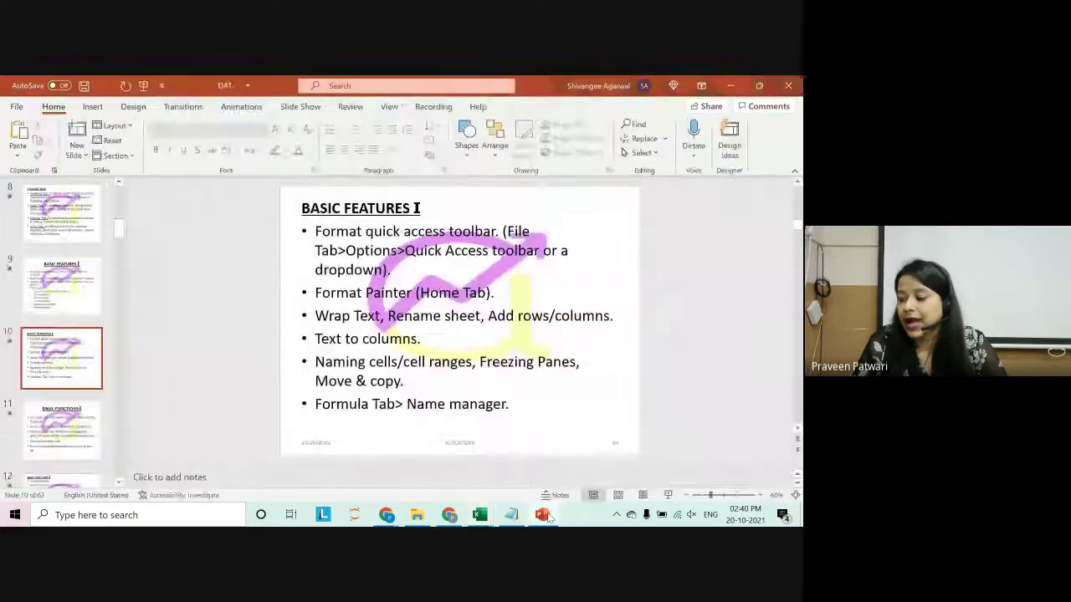
{"action": "left_click", "coordinate": [547, 517]}
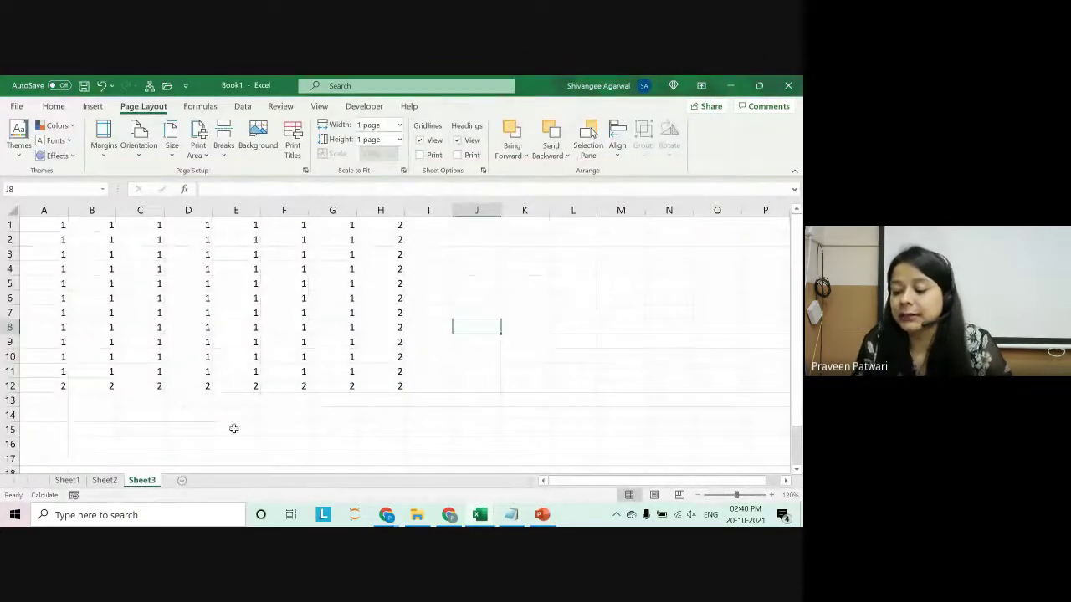
{"action": "mouse_move", "coordinate": [479, 514]}
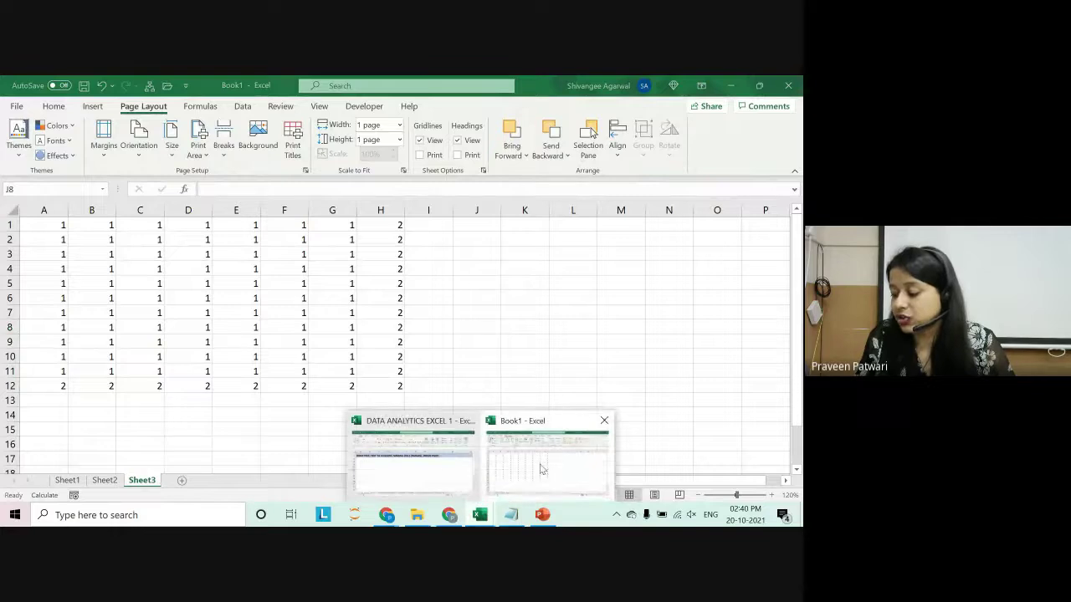
Switch to the DATA ANALYTICS EXCEL 1 workbook and zoom the sheet out.
{"action": "left_click", "coordinate": [432, 468]}
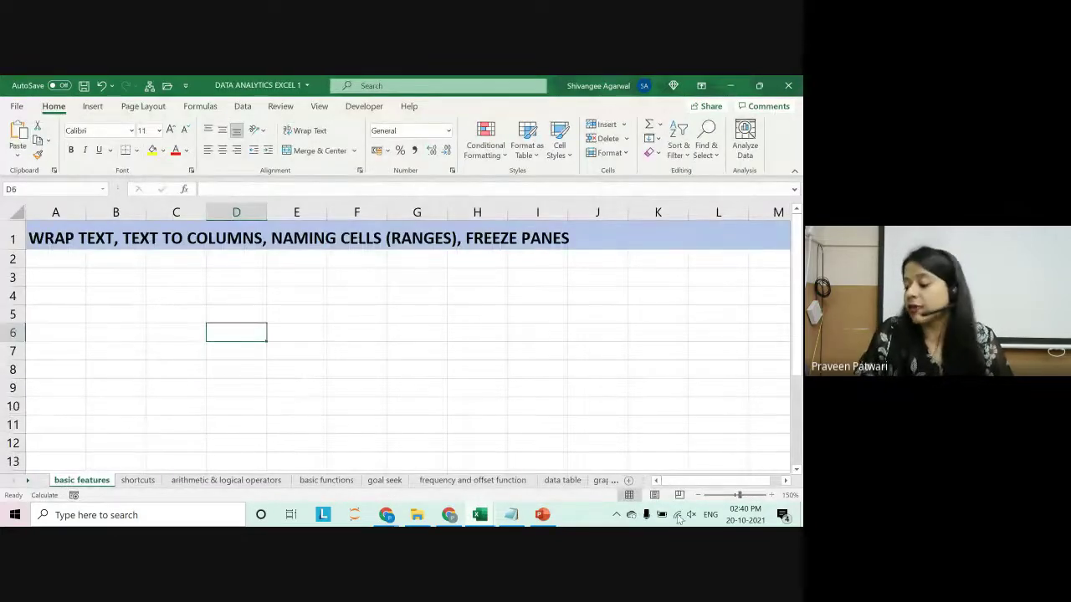
{"action": "left_click", "coordinate": [698, 495]}
{"action": "left_click", "coordinate": [698, 496]}
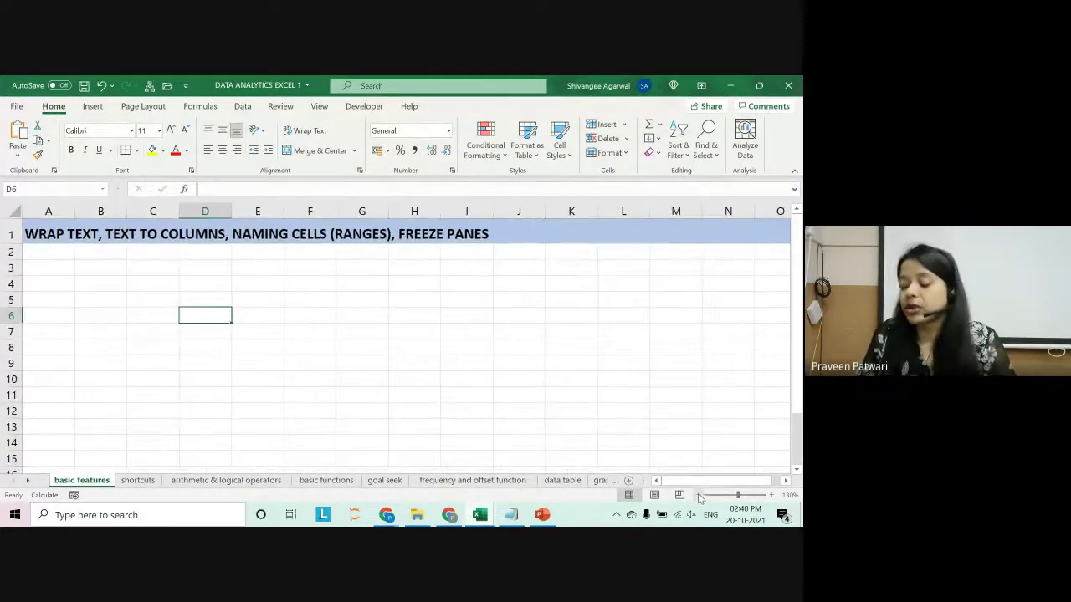
{"action": "left_click", "coordinate": [174, 294]}
Fill cell C4 with yellow and make it bold.
{"action": "left_click", "coordinate": [168, 285]}
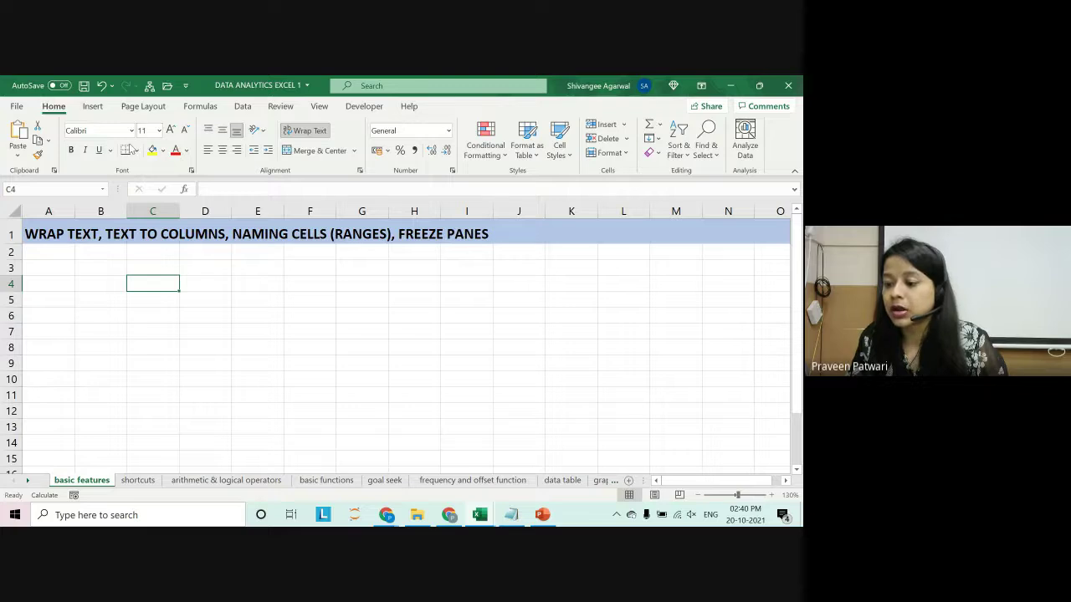
{"action": "left_click", "coordinate": [152, 150]}
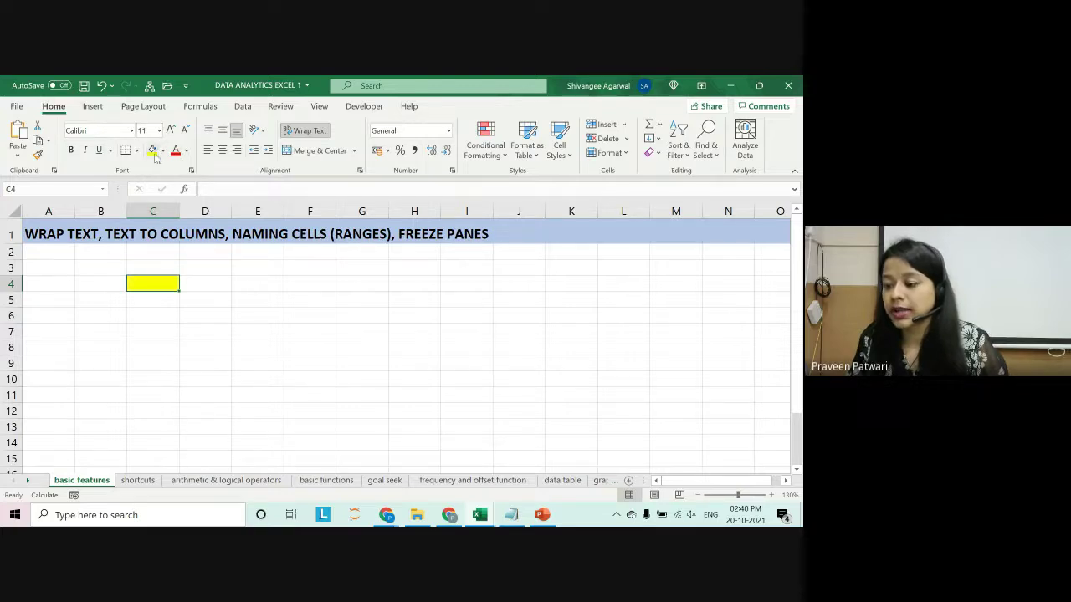
{"action": "left_click", "coordinate": [186, 151]}
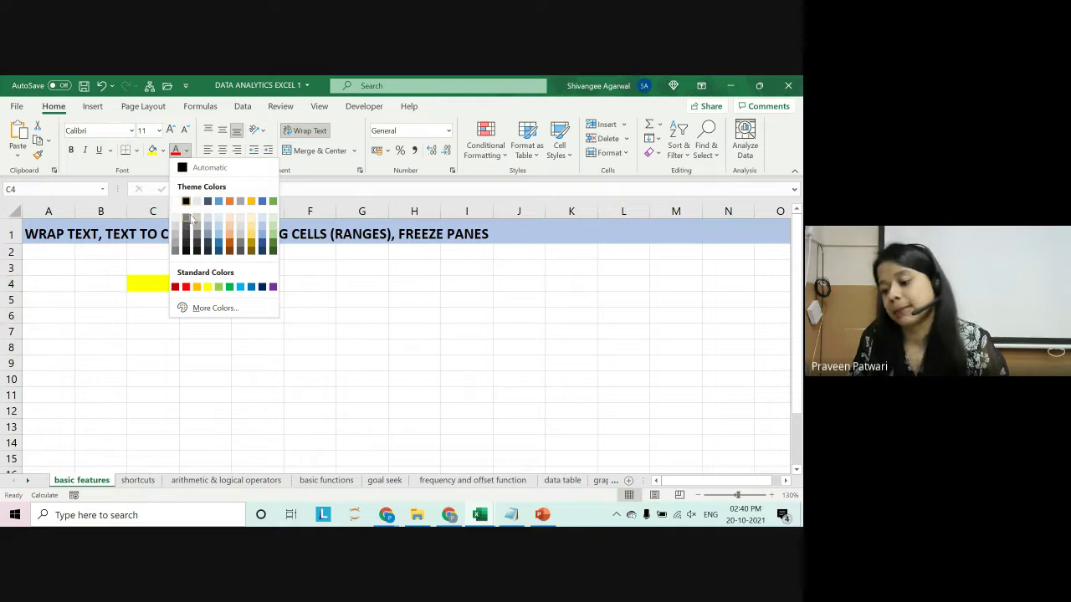
{"action": "key", "text": "Escape"}
{"action": "left_click", "coordinate": [71, 149]}
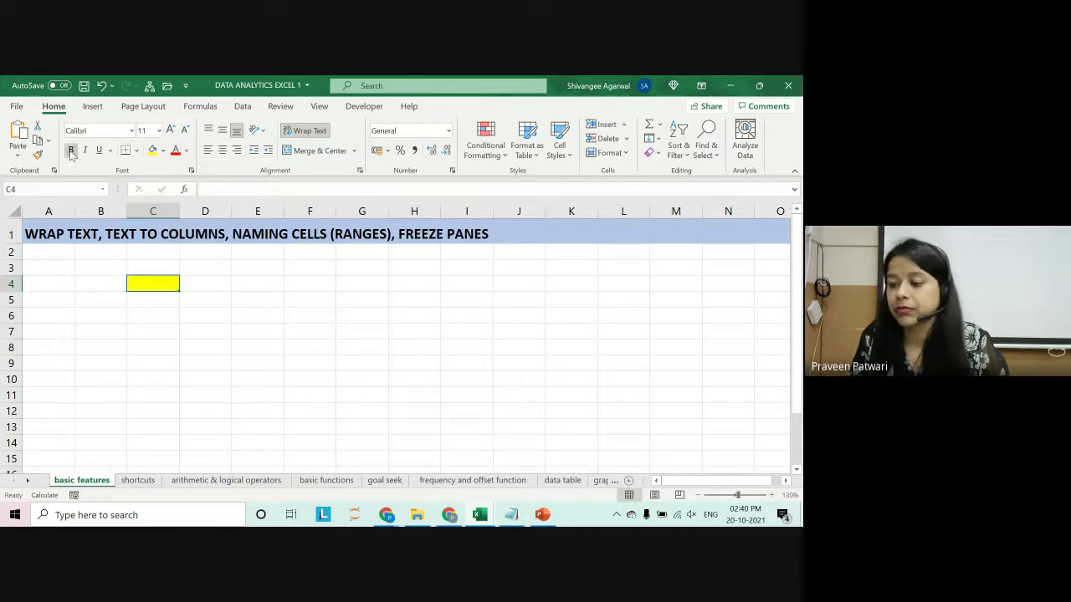
Enter BEST in C4, then underline it and centre it in the cell.
{"action": "key", "text": "Caps_Lock"}
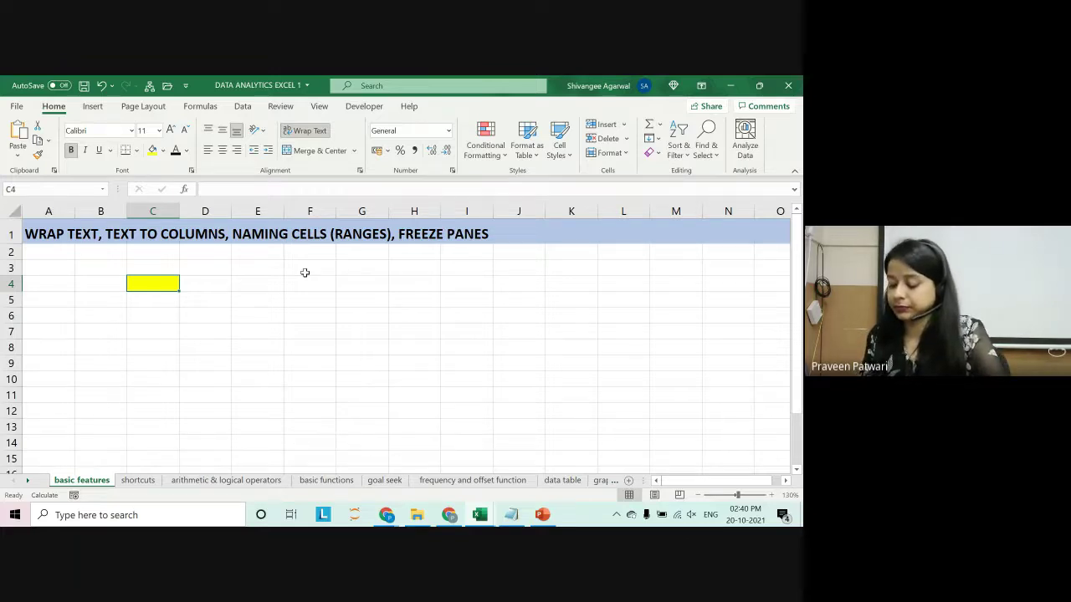
{"action": "type", "text": "BEST"}
{"action": "key", "text": "Return"}
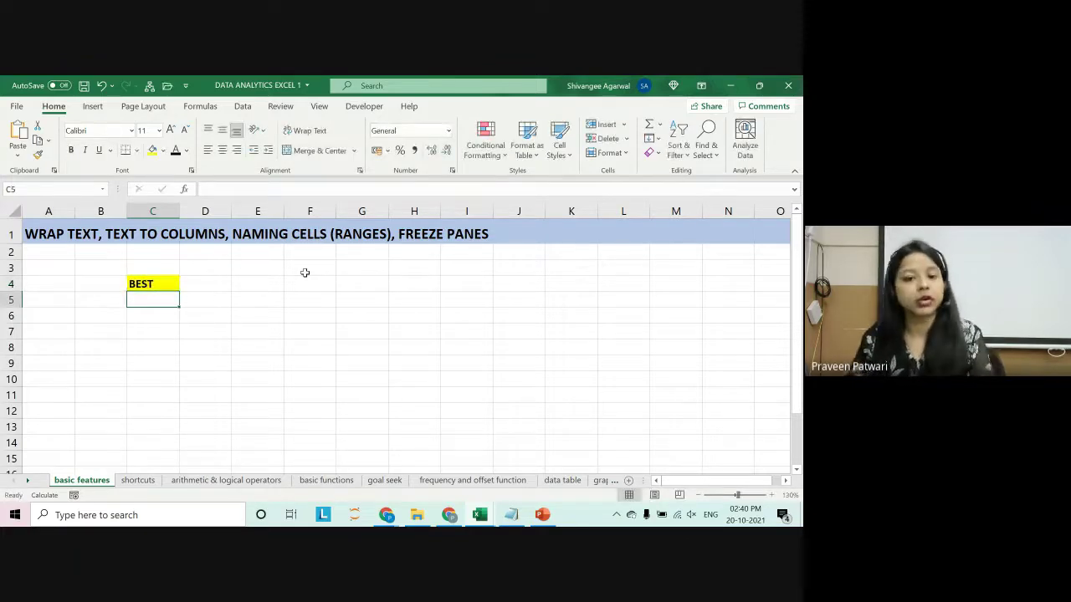
{"action": "left_click", "coordinate": [164, 287]}
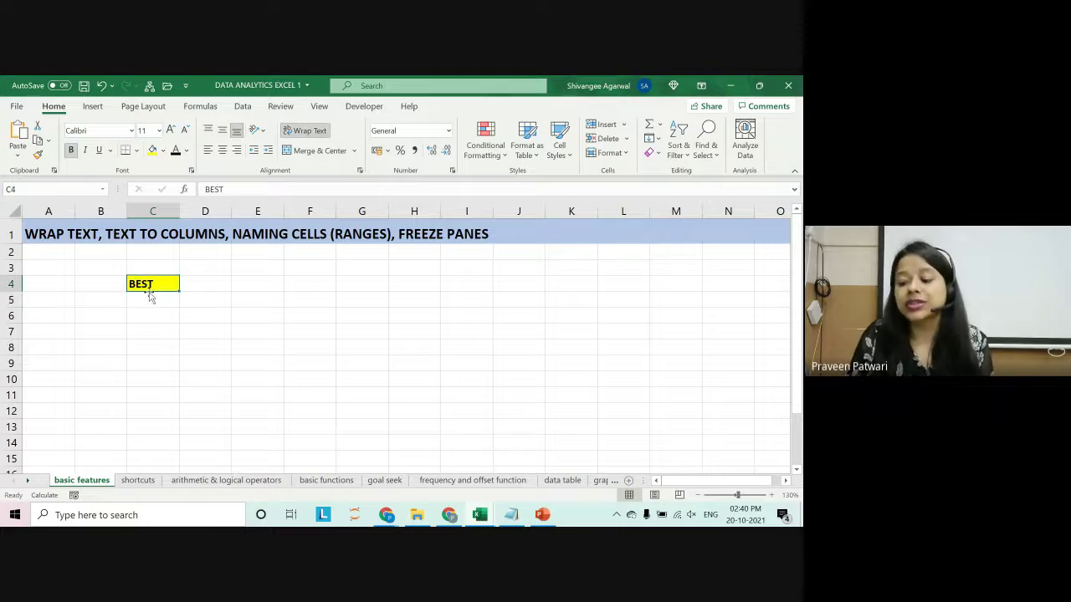
{"action": "left_click", "coordinate": [100, 150]}
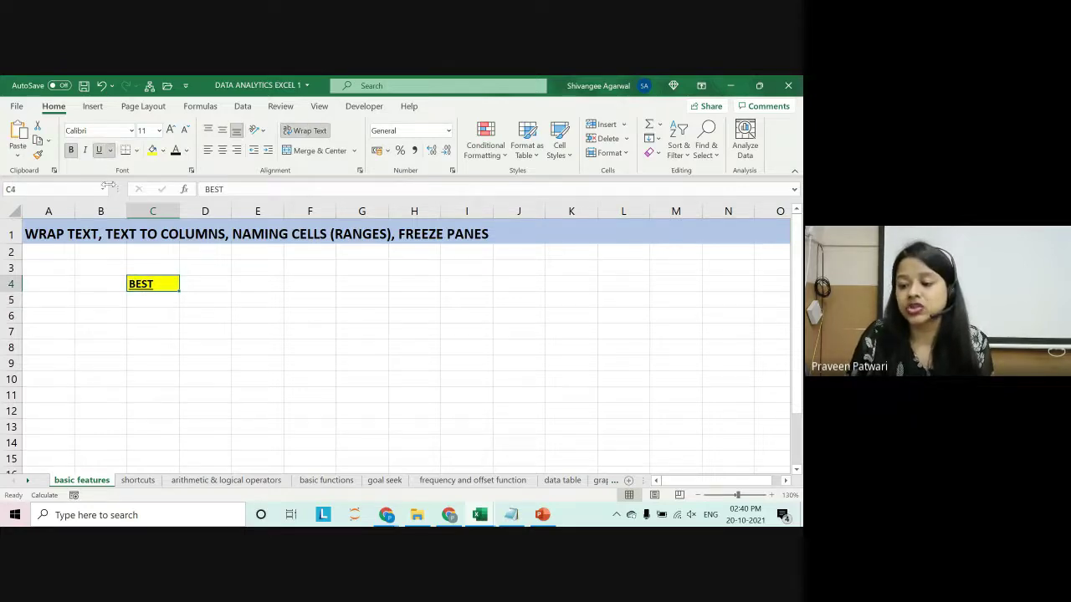
{"action": "left_click", "coordinate": [223, 150]}
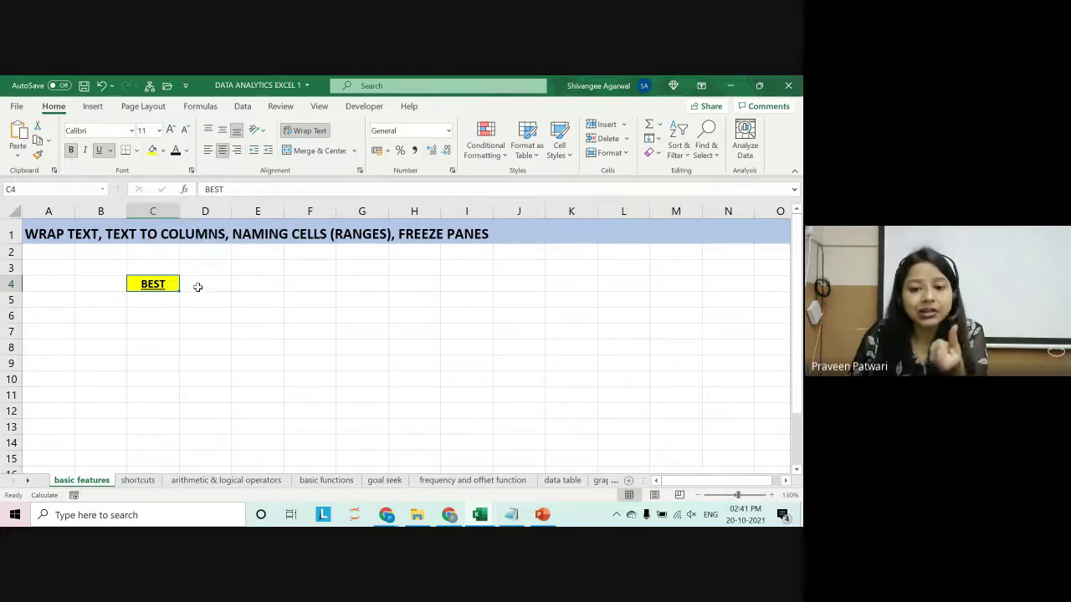
Copy C4's yellow bold underlined format to I4 with Format Painter and enter ACTUATORS there.
{"action": "left_click", "coordinate": [415, 287]}
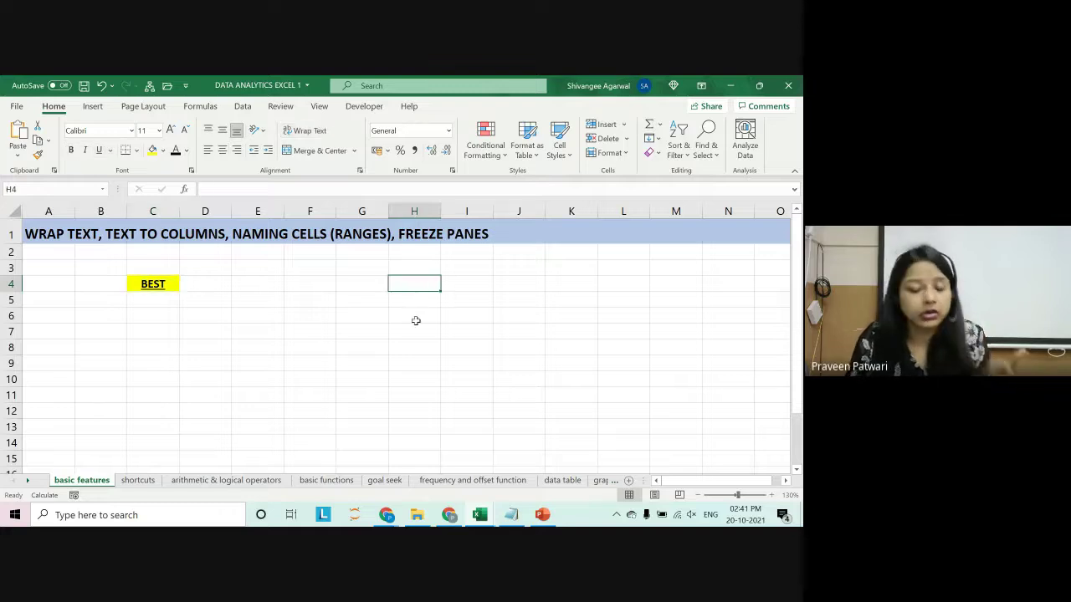
{"action": "left_click", "coordinate": [135, 284]}
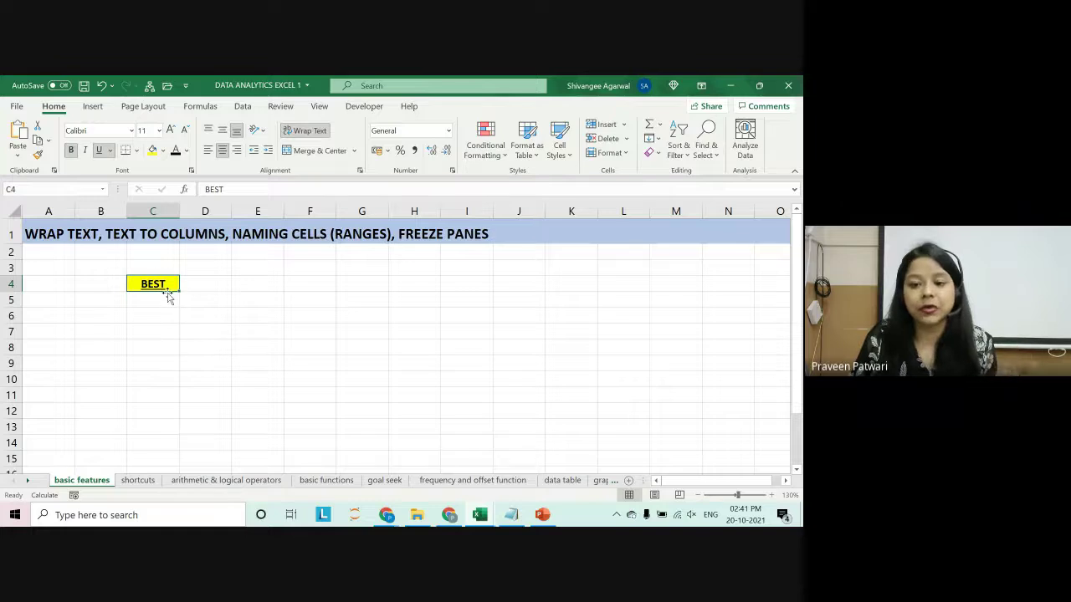
{"action": "left_click", "coordinate": [37, 157]}
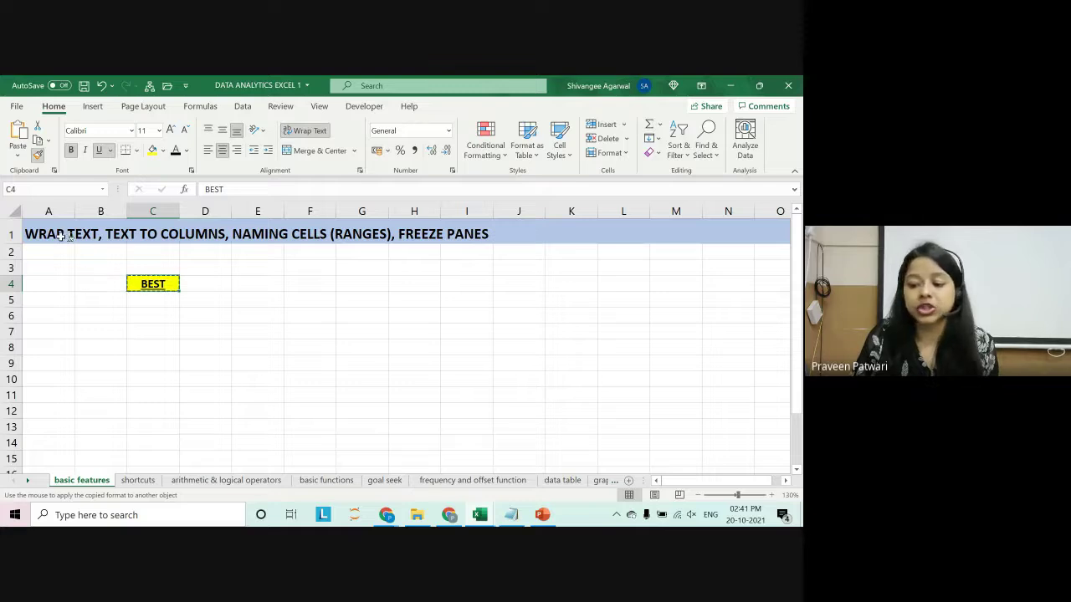
{"action": "left_click", "coordinate": [459, 282]}
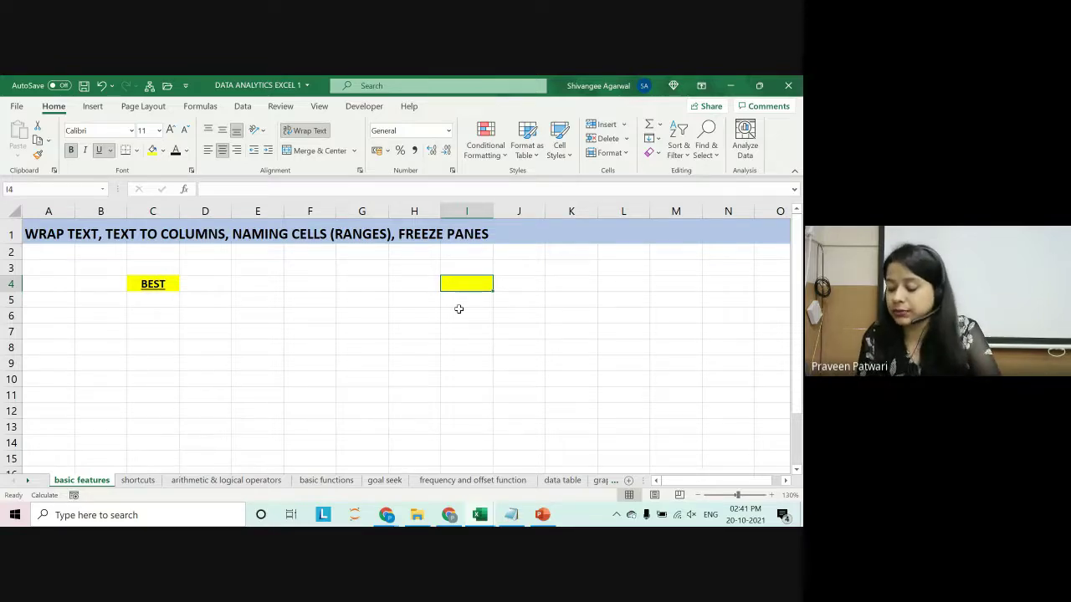
{"action": "type", "text": "AC"}
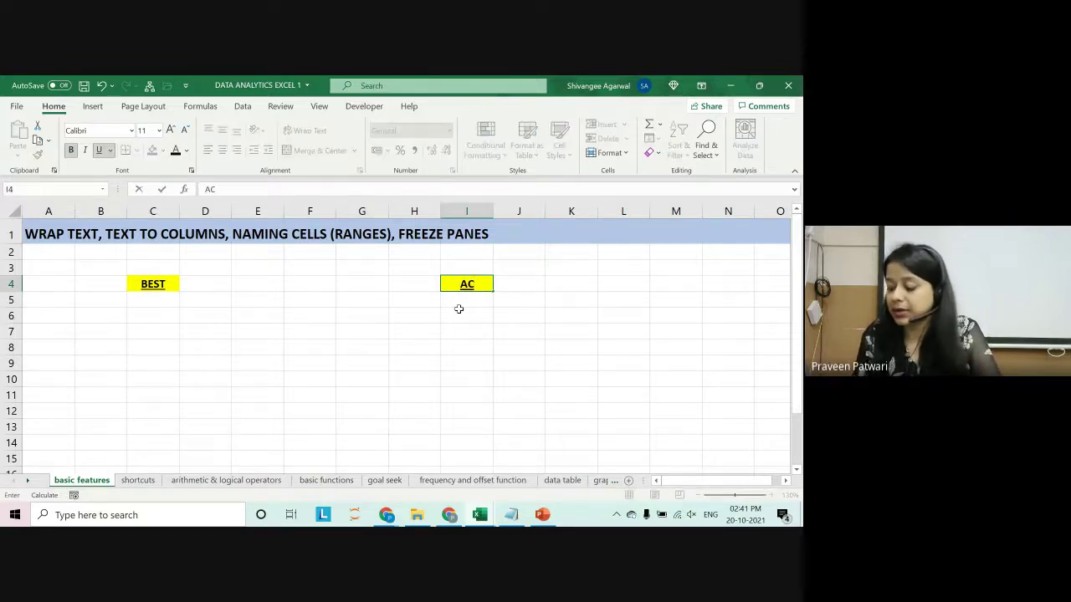
{"action": "type", "text": "TUATORS"}
{"action": "key", "text": "ctrl+Return"}
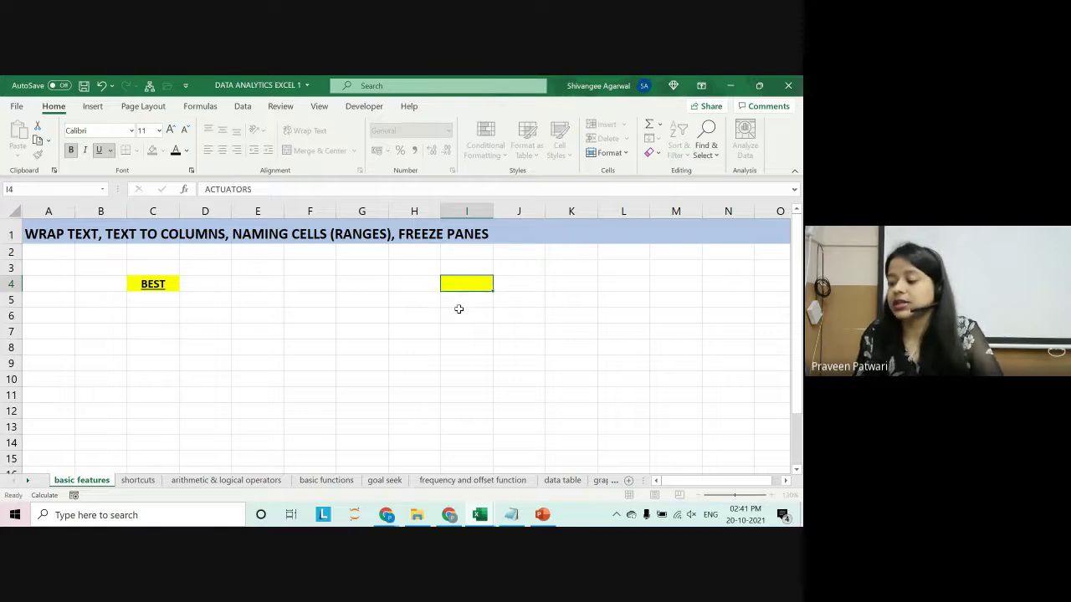
{"action": "key", "text": "Return"}
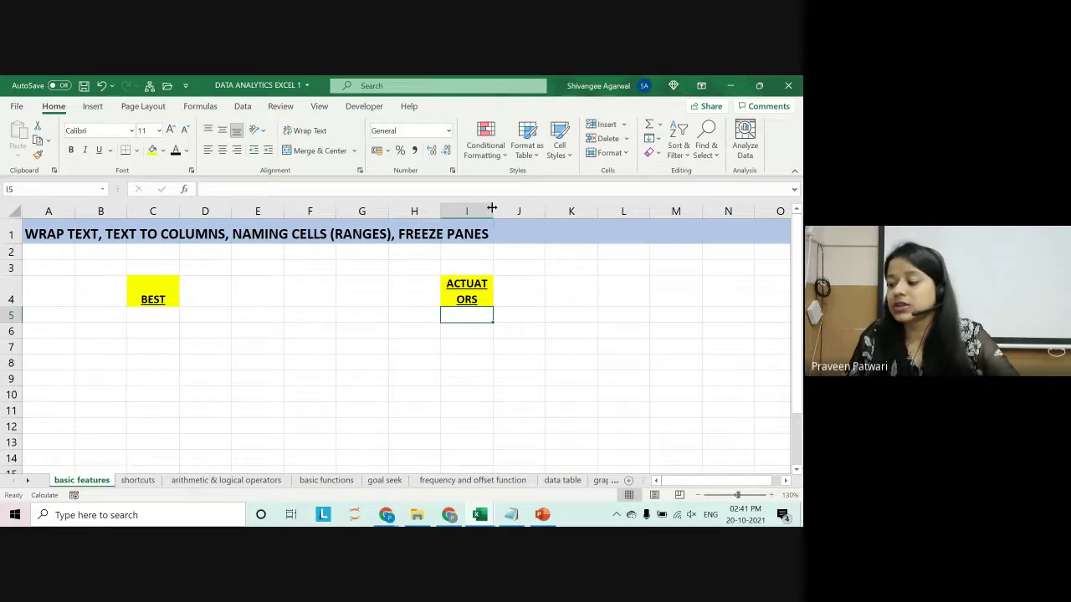
AutoFit column I so ACTUATORS sits on one line, briefly checking PowerPoint before returning.
{"action": "double_click", "coordinate": [492, 208]}
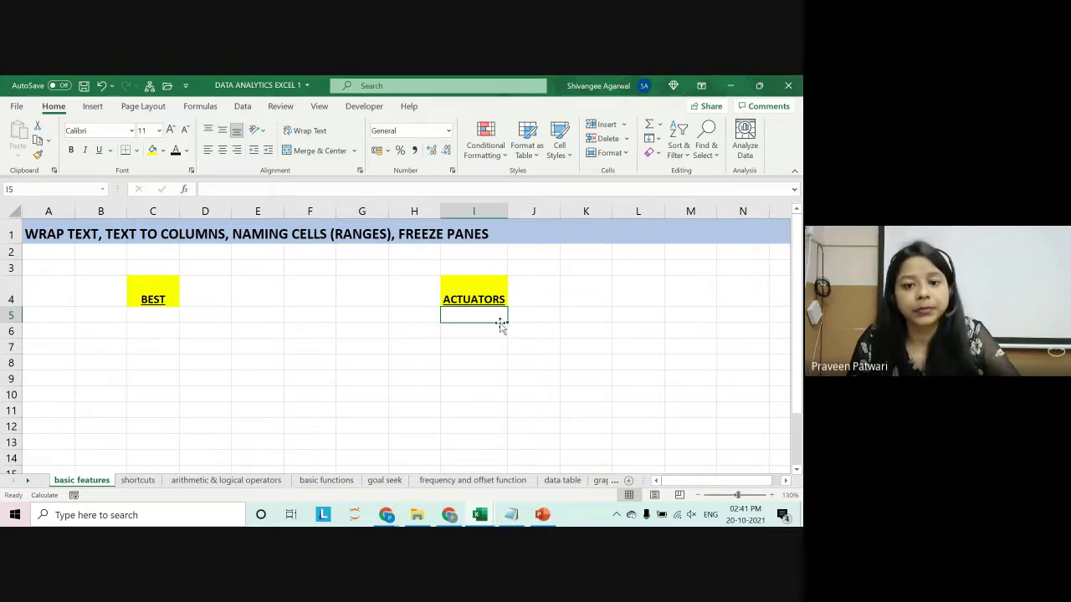
{"action": "left_click", "coordinate": [540, 517]}
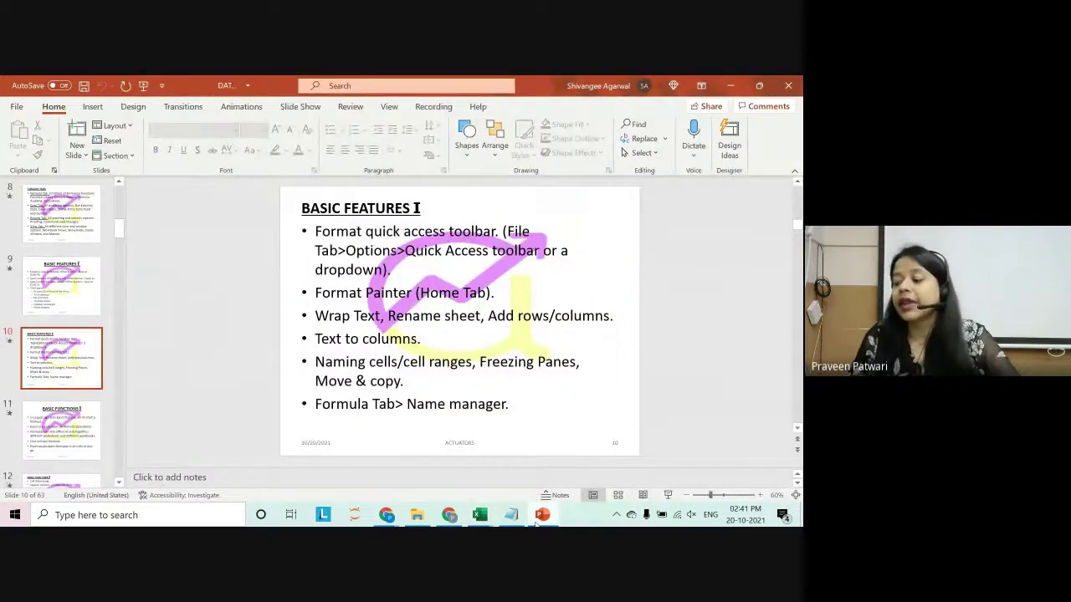
{"action": "left_click", "coordinate": [480, 514]}
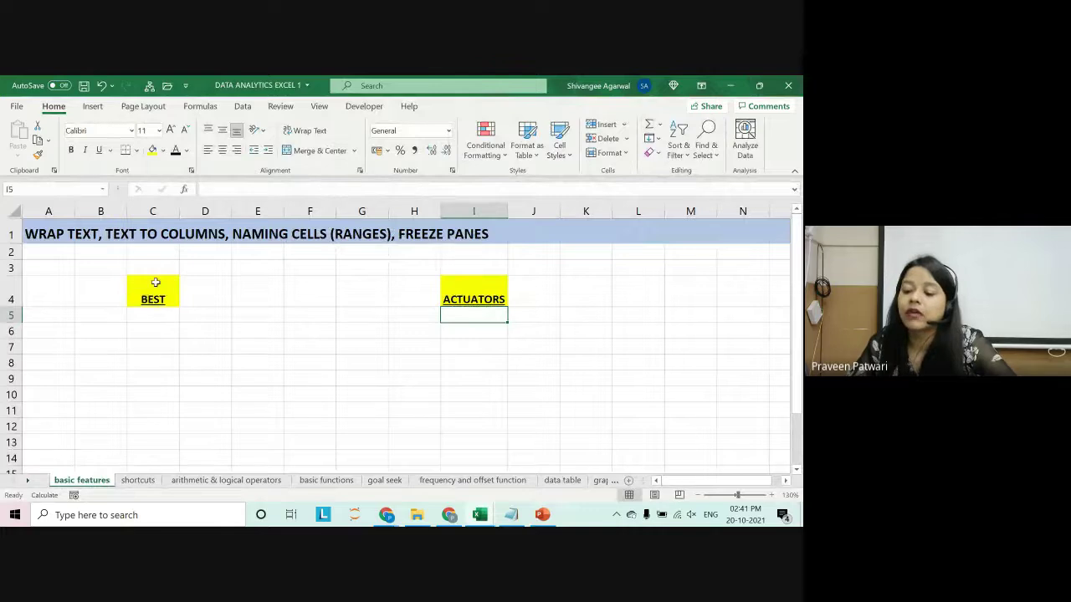
Type a person's full name into cell E6.
{"action": "left_click", "coordinate": [212, 336]}
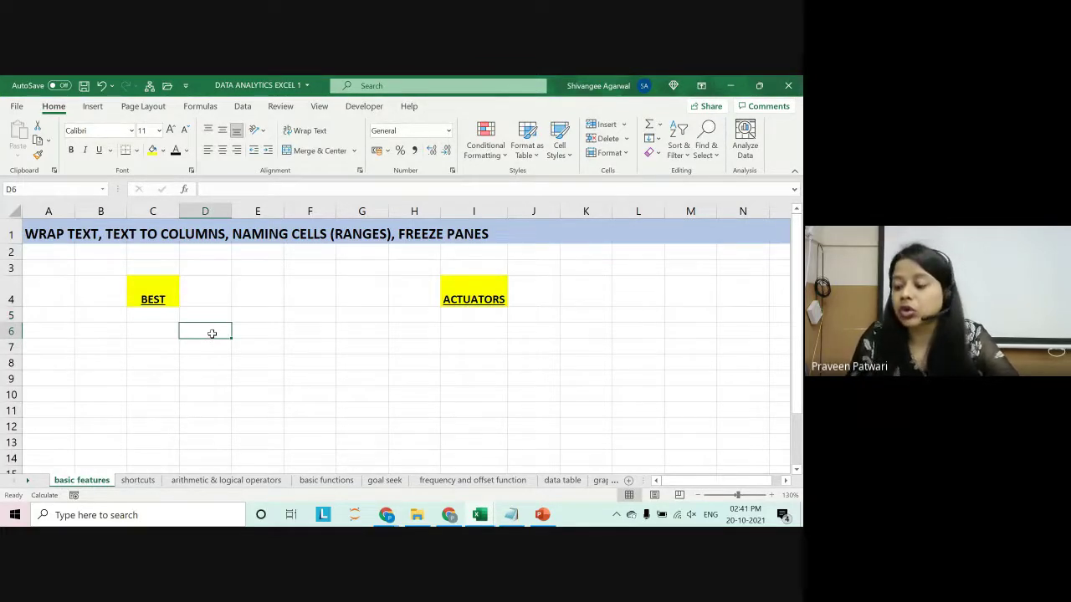
{"action": "left_click_drag", "start_coordinate": [212, 334], "coordinate": [485, 331]}
{"action": "left_click", "coordinate": [275, 332]}
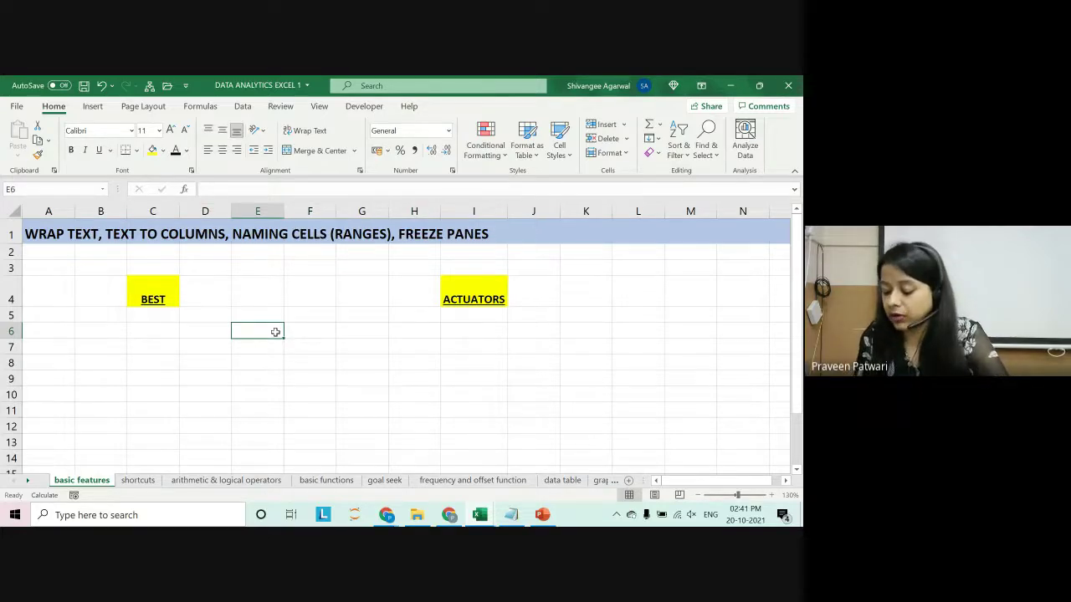
{"action": "type", "text": "SHIVANGEE A"}
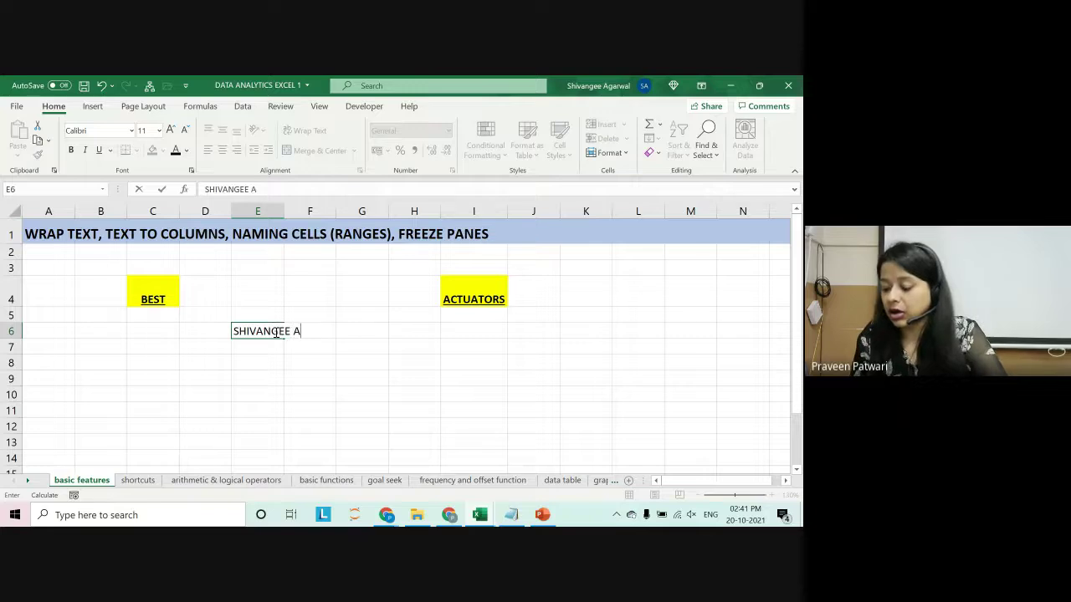
{"action": "type", "text": "GARWAL"}
{"action": "key", "text": "Return"}
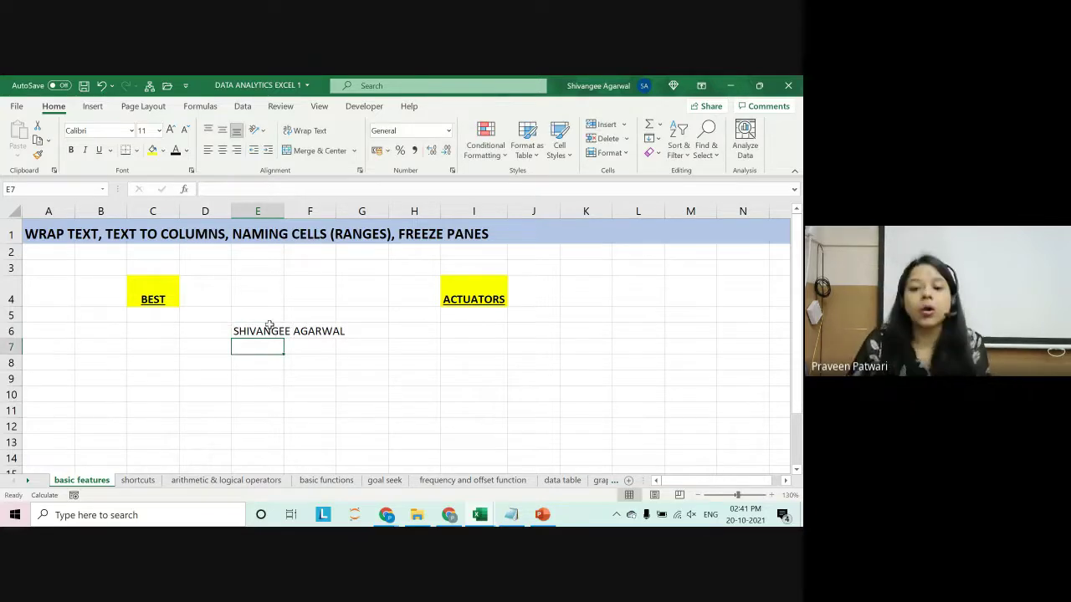
Apply Wrap Text to E6 so the name breaks onto several lines within the cell.
{"action": "left_click_drag", "start_coordinate": [262, 333], "coordinate": [320, 332]}
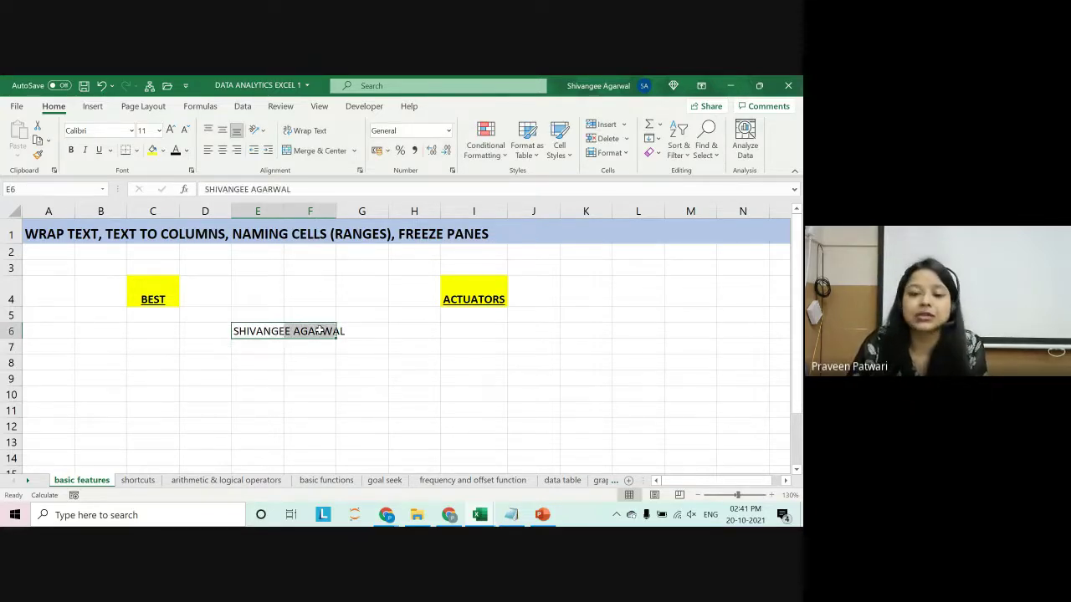
{"action": "left_click", "coordinate": [315, 331]}
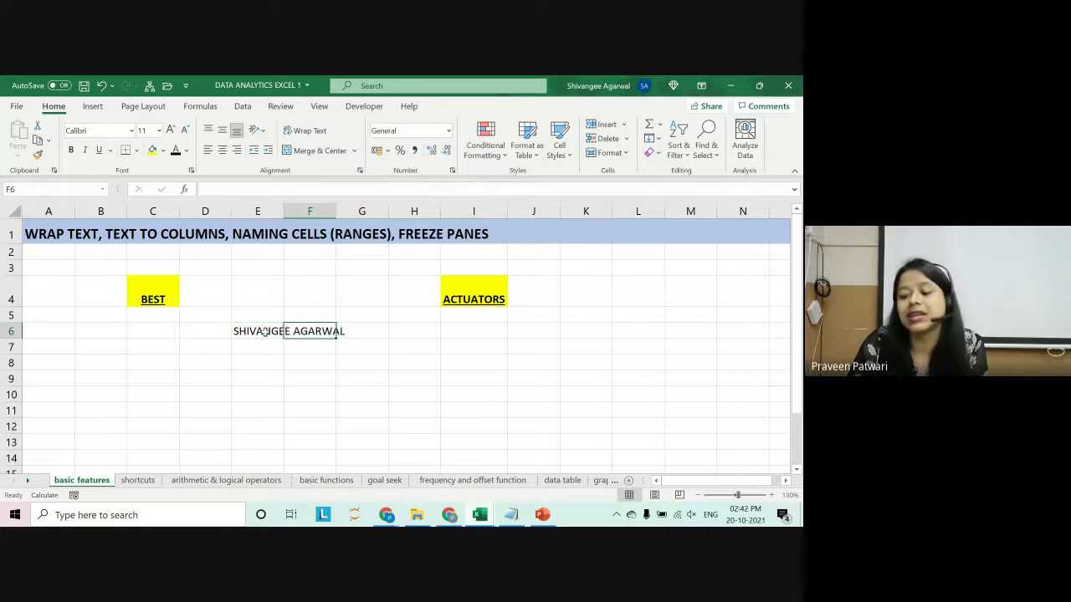
{"action": "left_click", "coordinate": [264, 332]}
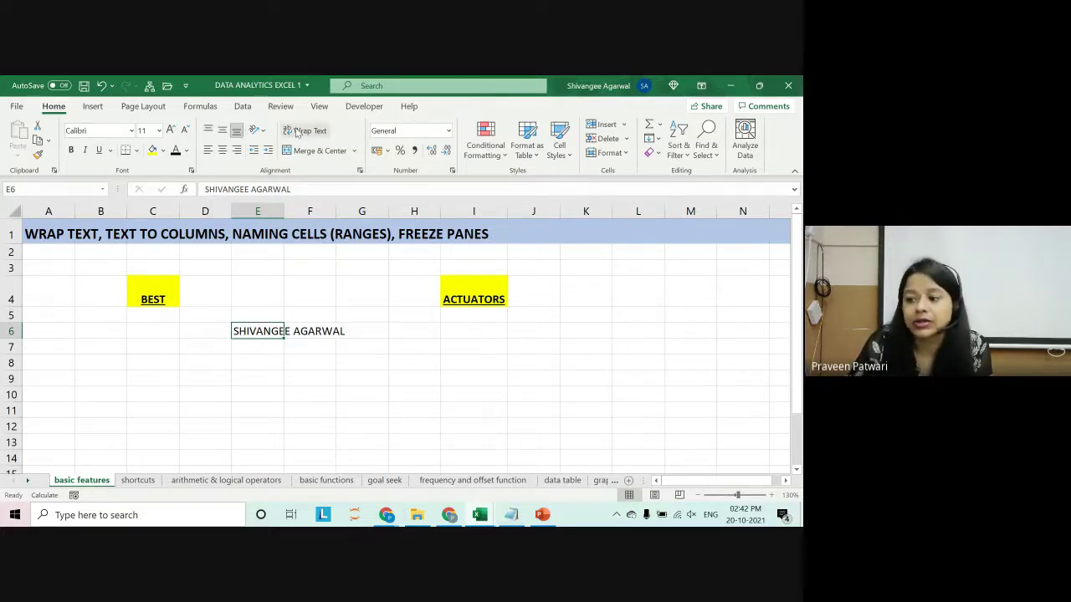
{"action": "left_click", "coordinate": [297, 131]}
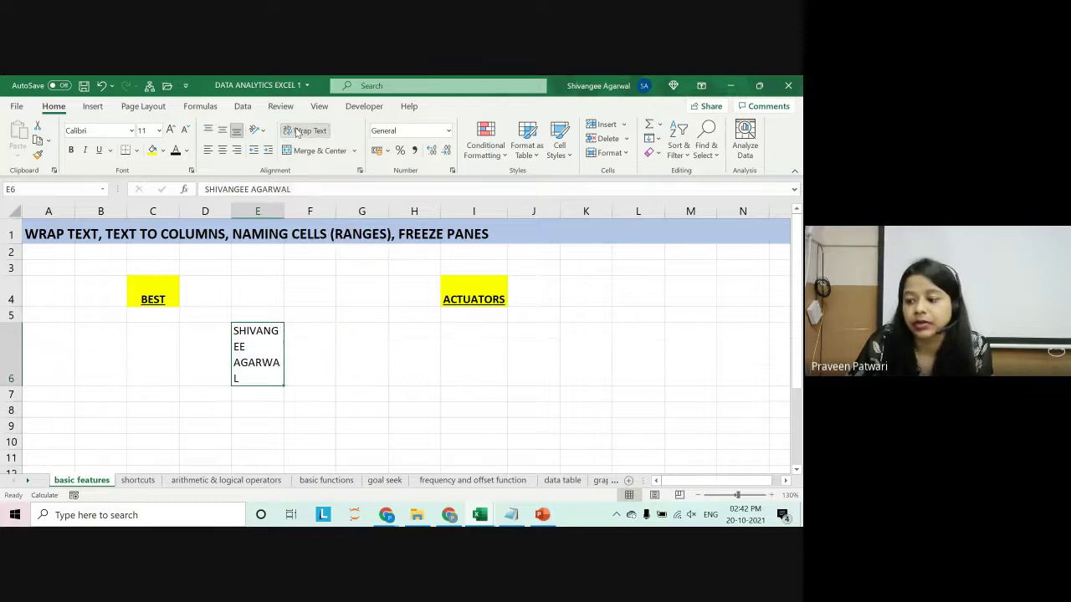
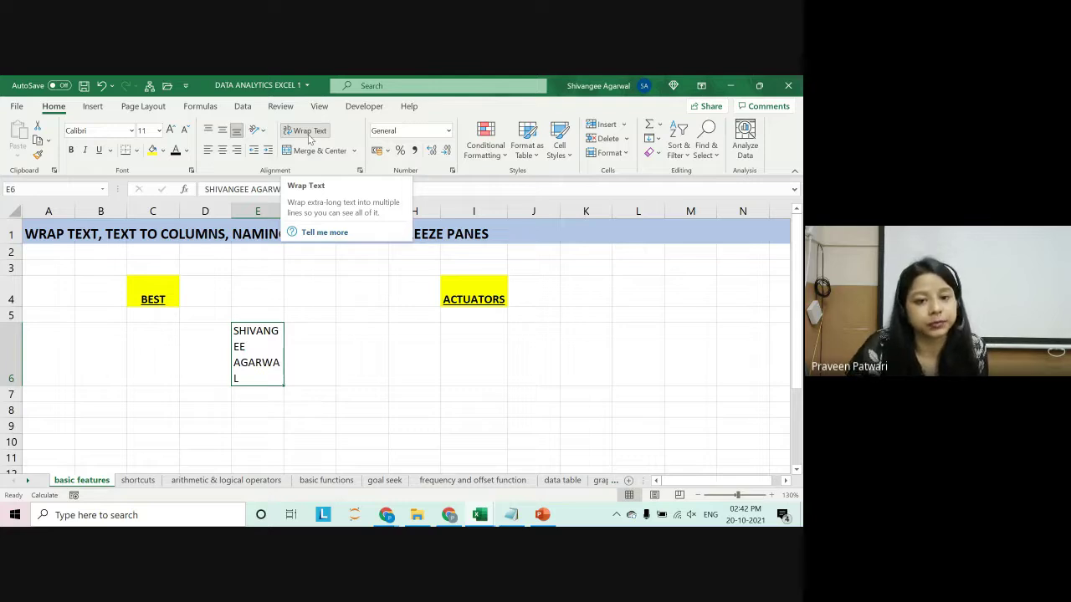
Narrow column E slightly so the full name in E6 rewraps onto four lines.
{"action": "left_click", "coordinate": [243, 250]}
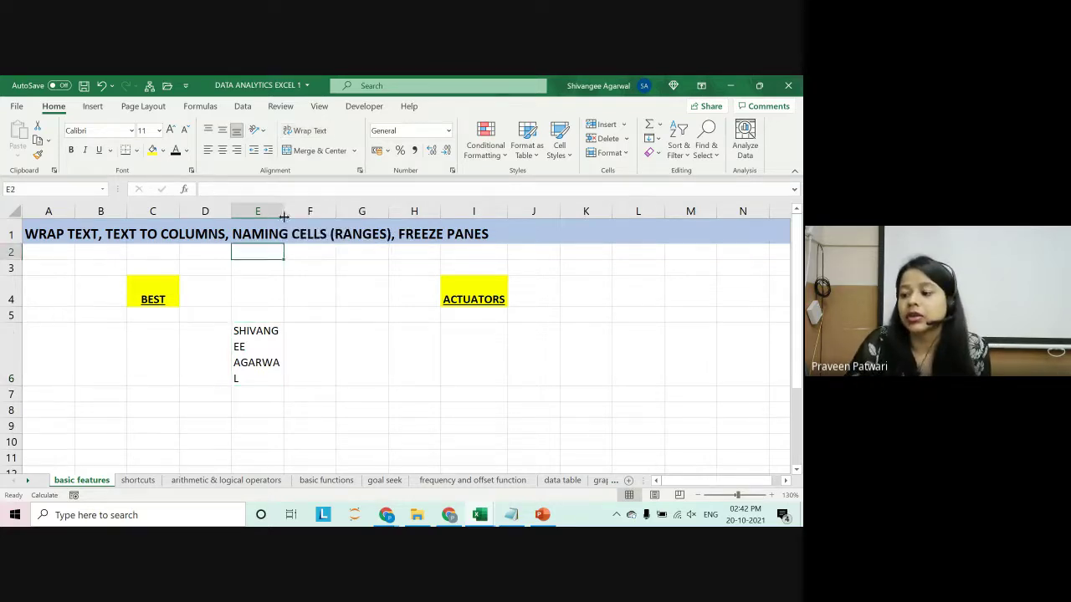
{"action": "left_click", "coordinate": [272, 328]}
{"action": "left_click_drag", "start_coordinate": [284, 213], "coordinate": [281, 214]}
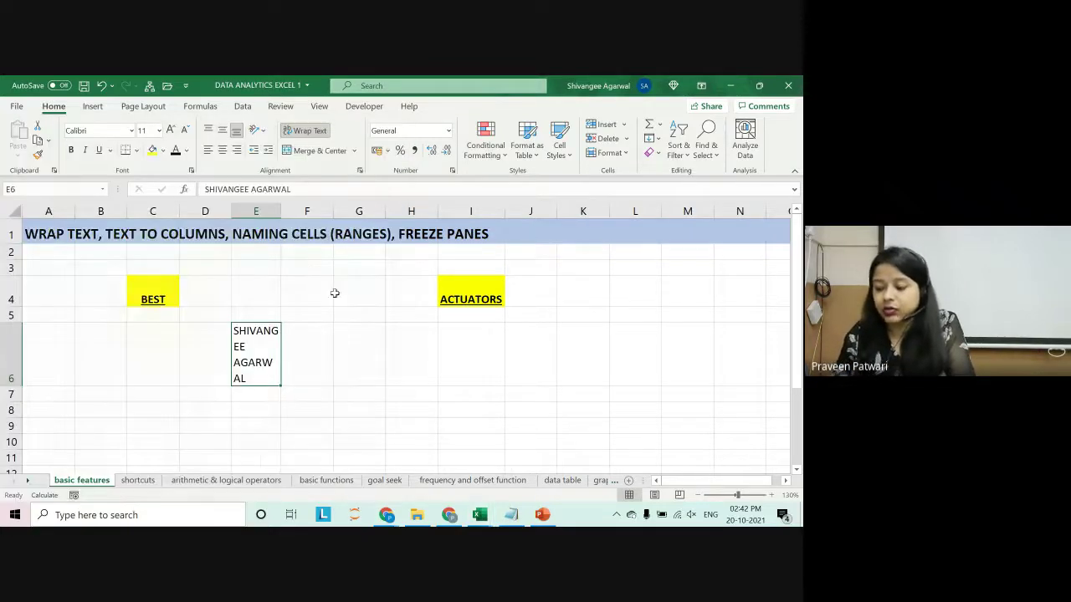
{"action": "key", "text": "alt+Tab"}
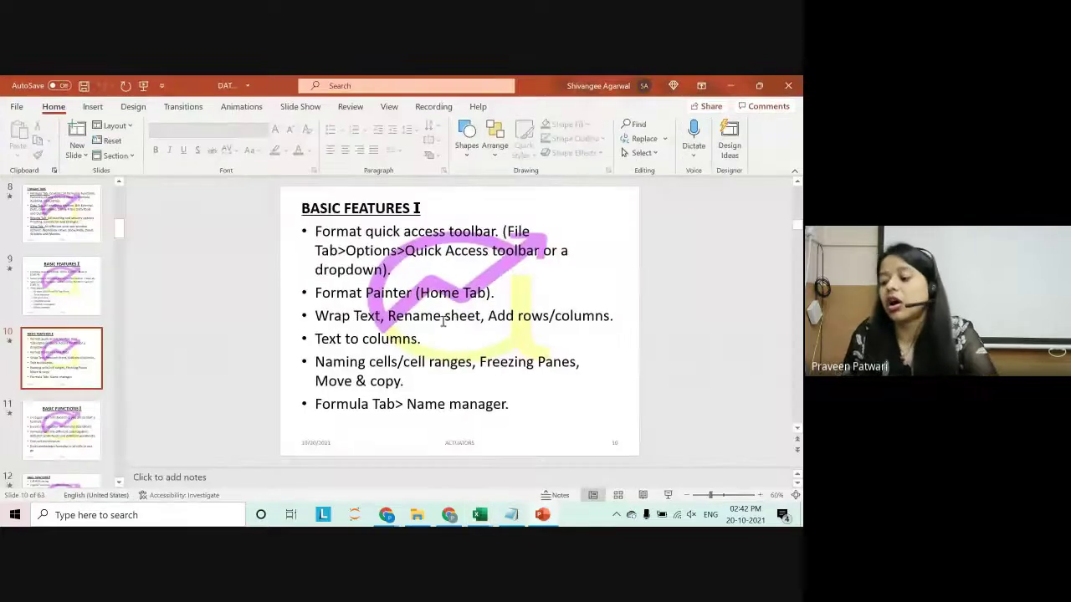
{"action": "key", "text": "alt+Tab"}
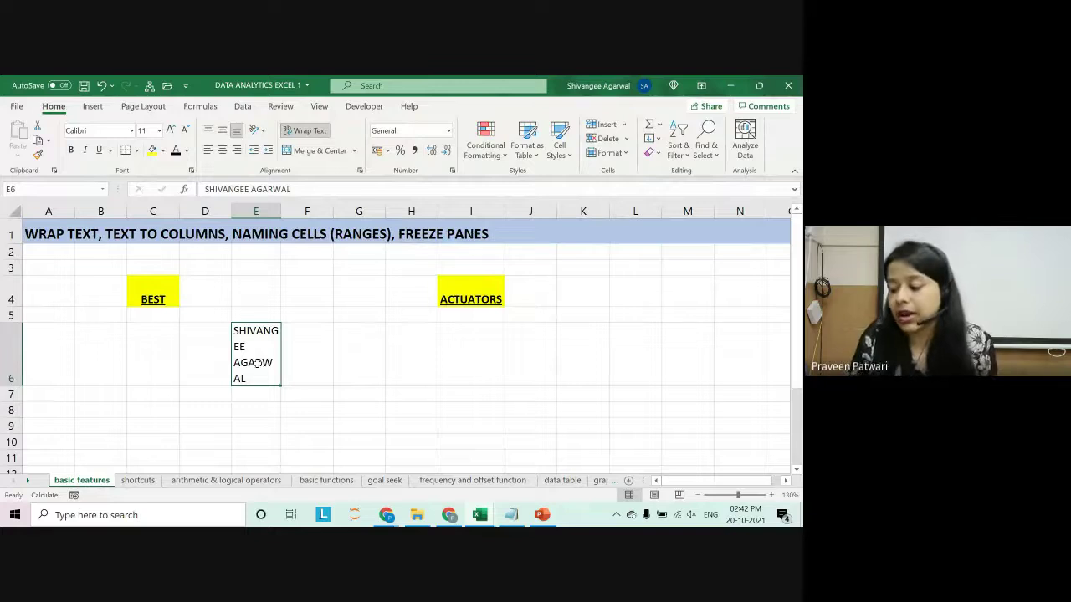
{"action": "left_click", "coordinate": [372, 313]}
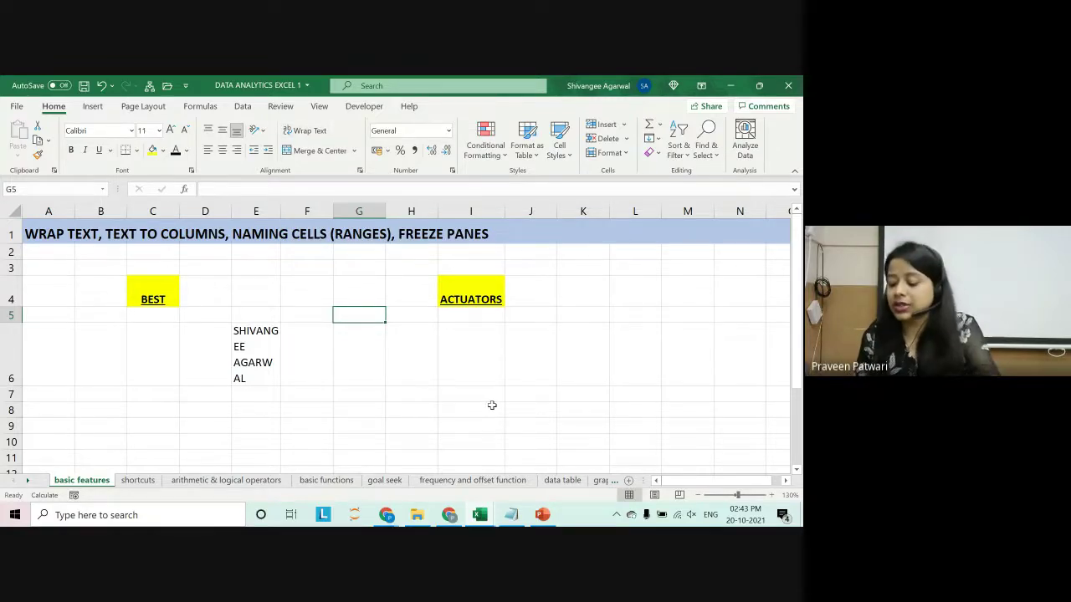
Enter the person's full name in G5 and merge and centre it across G5:H5.
{"action": "type", "text": "SHIVANGEE AGA"}
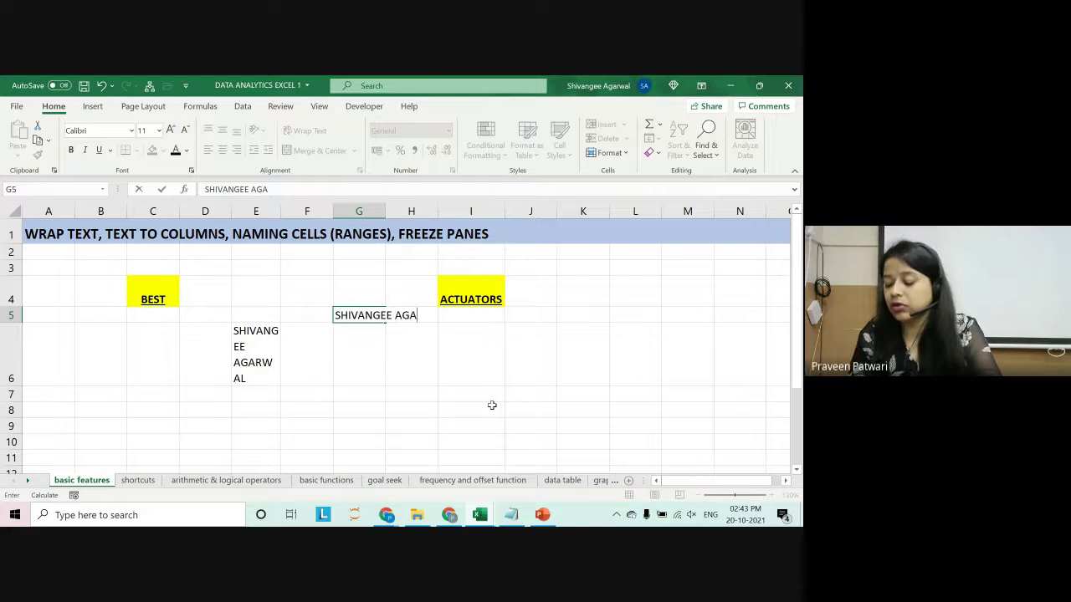
{"action": "type", "text": "RWAL"}
{"action": "left_click", "coordinate": [447, 326]}
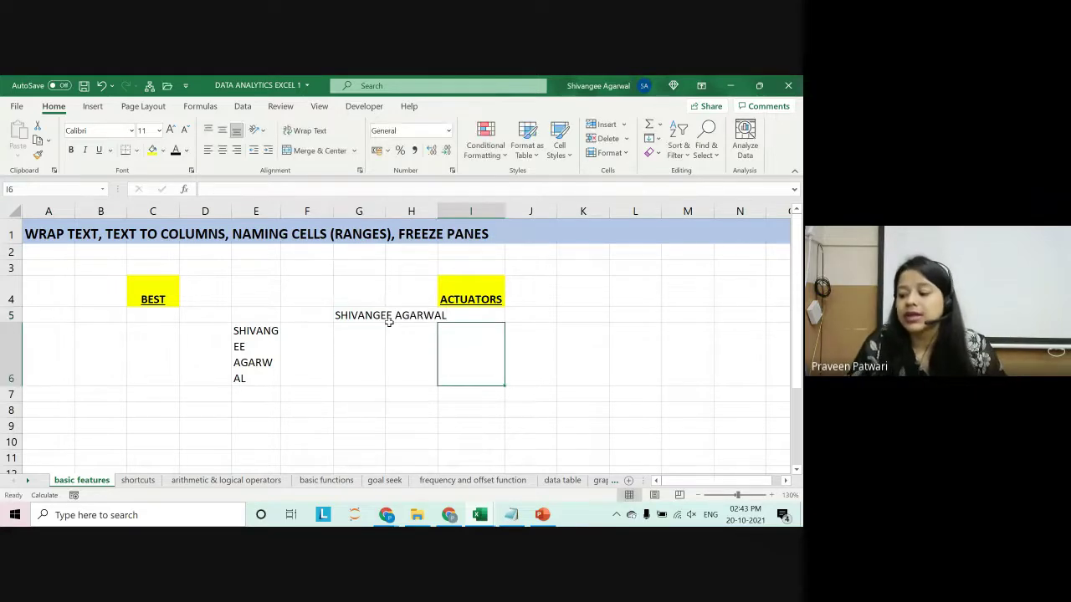
{"action": "left_click", "coordinate": [402, 330]}
{"action": "left_click_drag", "start_coordinate": [360, 314], "coordinate": [403, 314]}
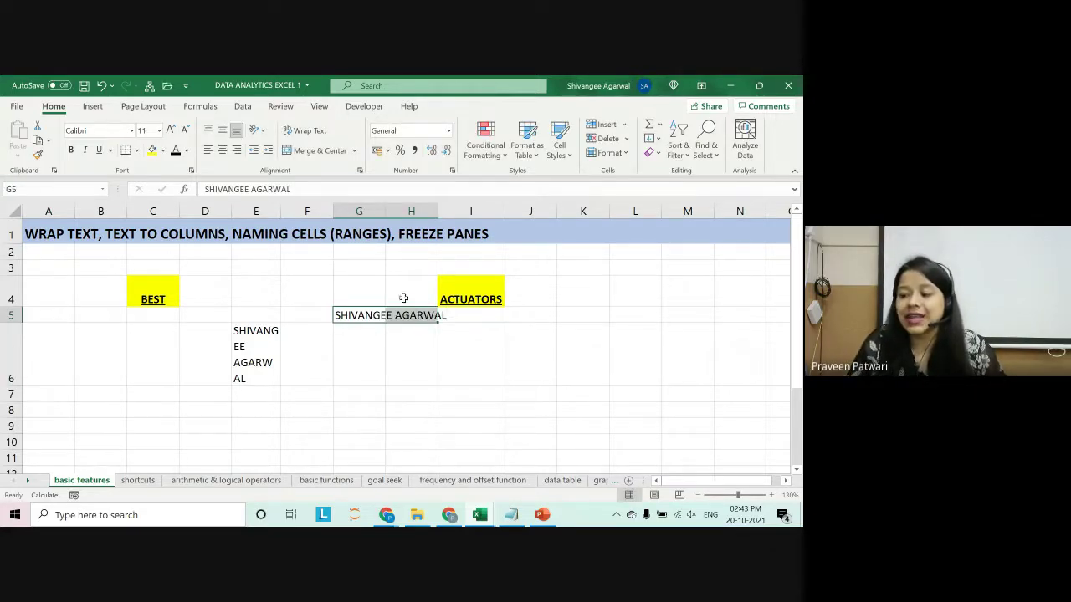
{"action": "left_click", "coordinate": [318, 151]}
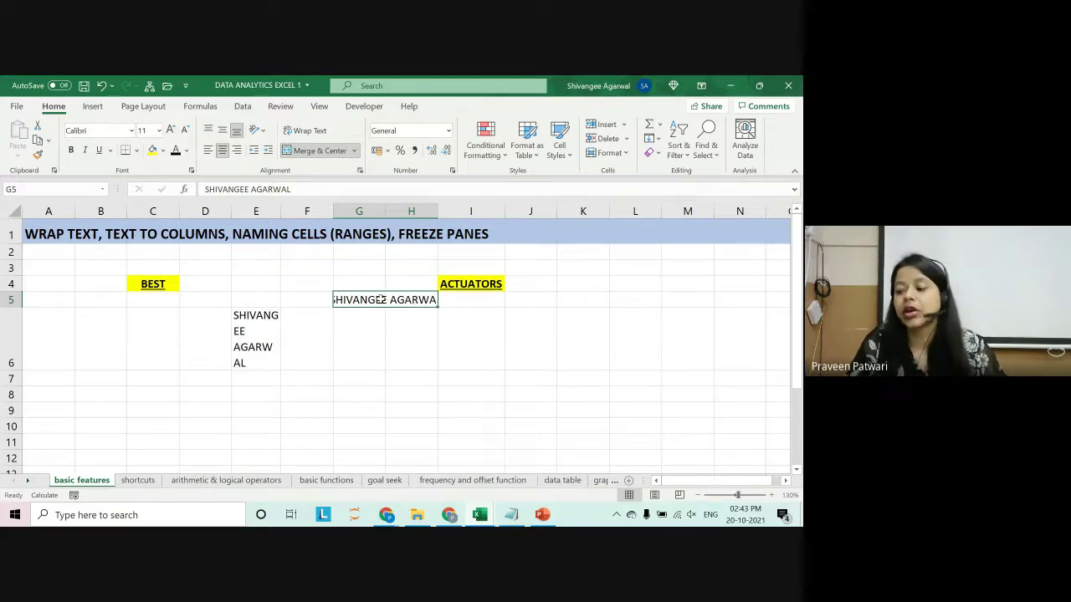
Unmerge G5:H5 and instead merge and centre the name across G5 to I5.
{"action": "left_click", "coordinate": [446, 297], "text": "shift"}
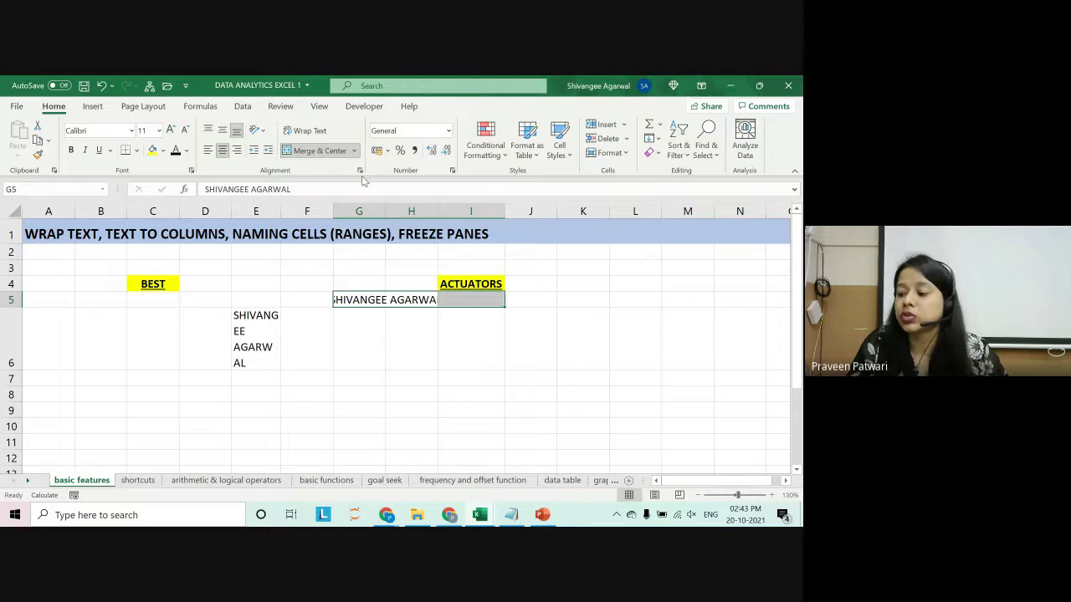
{"action": "left_click", "coordinate": [317, 150]}
{"action": "left_click", "coordinate": [449, 335]}
{"action": "left_click_drag", "start_coordinate": [371, 302], "coordinate": [456, 298]}
{"action": "left_click", "coordinate": [325, 152]}
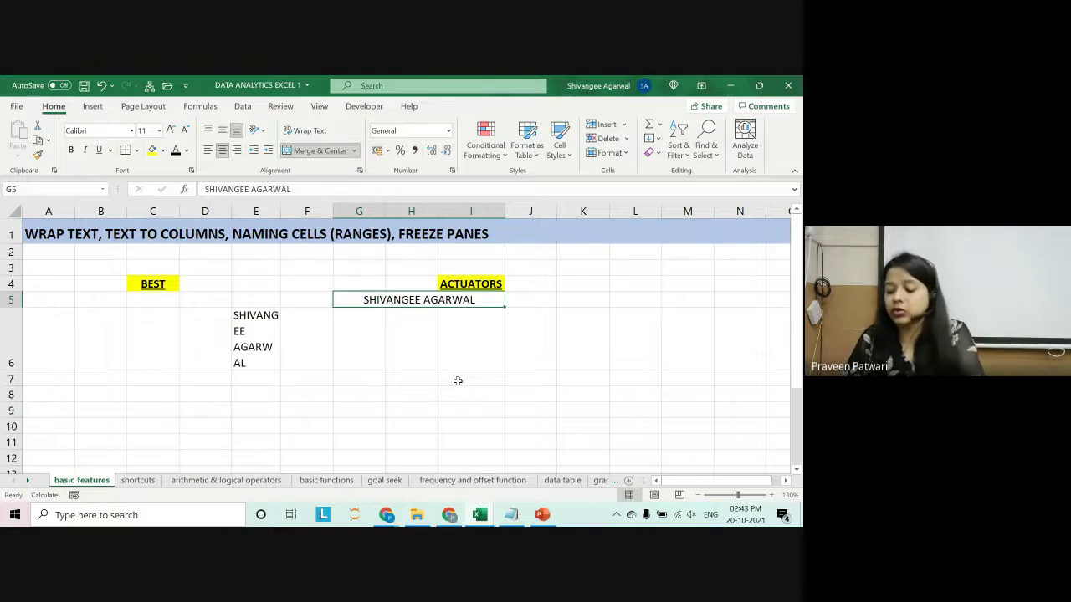
{"action": "key", "text": "alt+Tab"}
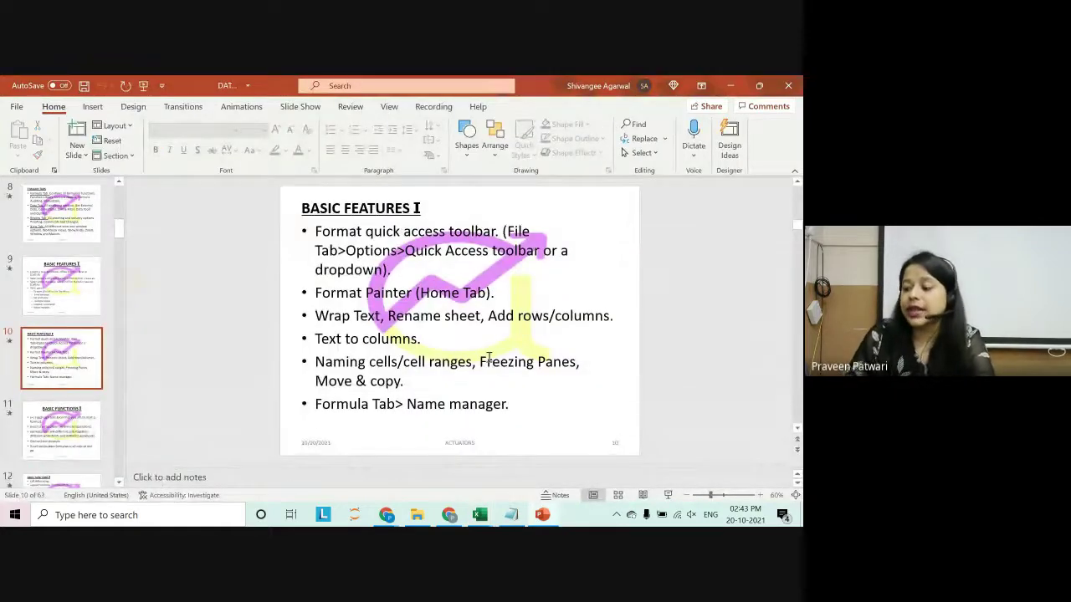
{"action": "key", "text": "alt+Tab"}
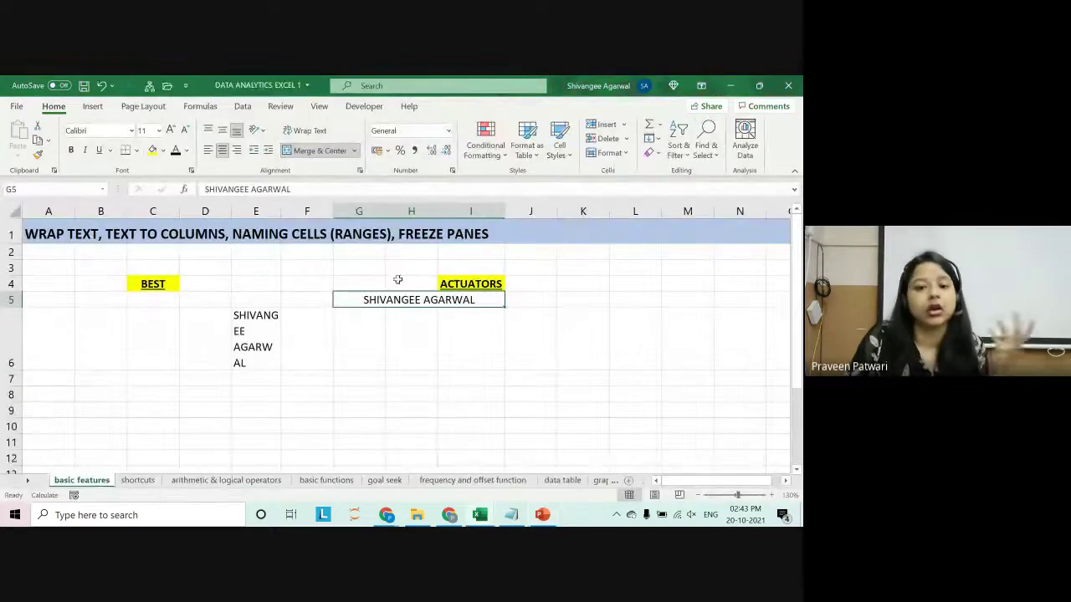
Widen columns F through H slightly.
{"action": "left_click", "coordinate": [322, 323]}
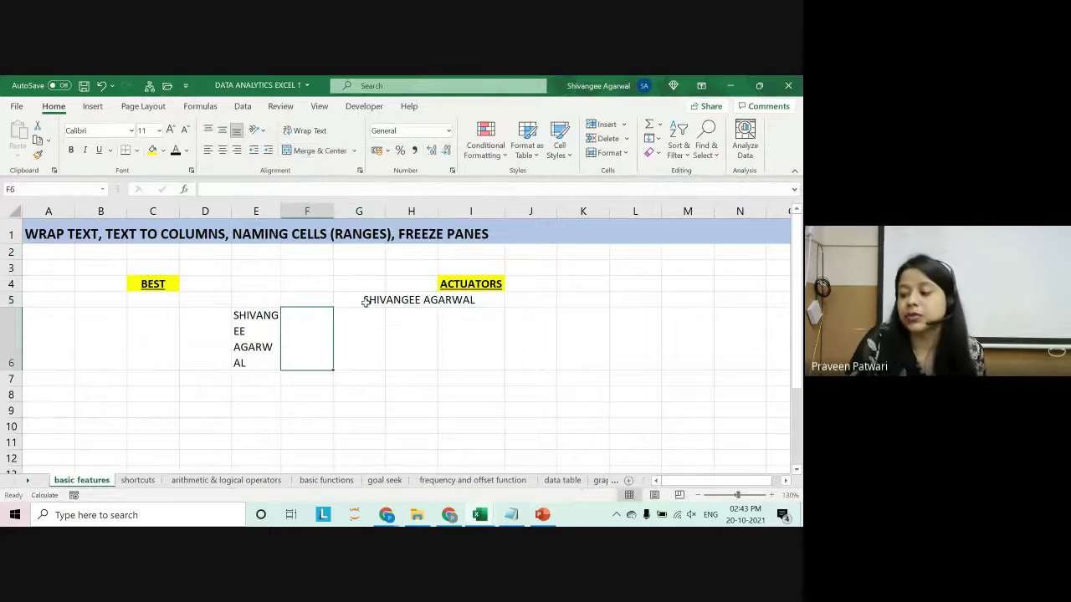
{"action": "left_click_drag", "start_coordinate": [309, 214], "coordinate": [368, 257]}
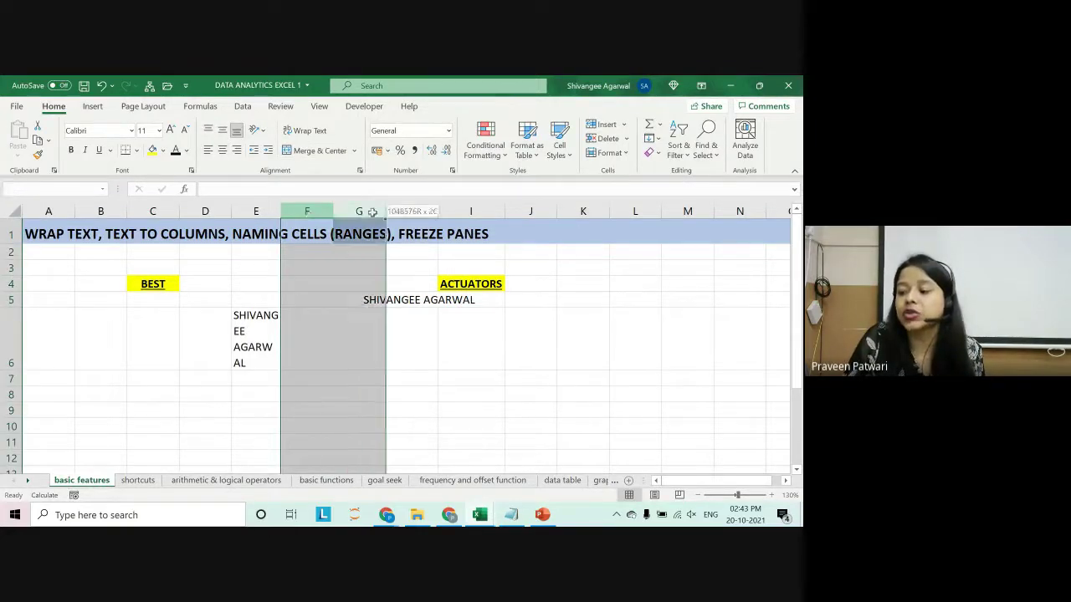
{"action": "left_click", "coordinate": [352, 310]}
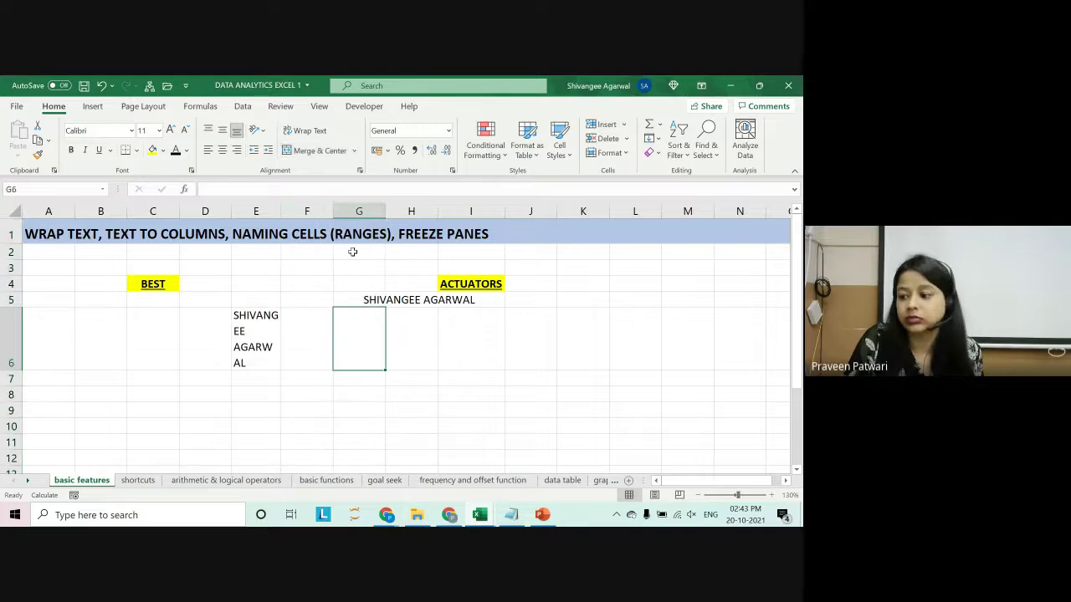
{"action": "left_click_drag", "start_coordinate": [308, 211], "coordinate": [434, 210]}
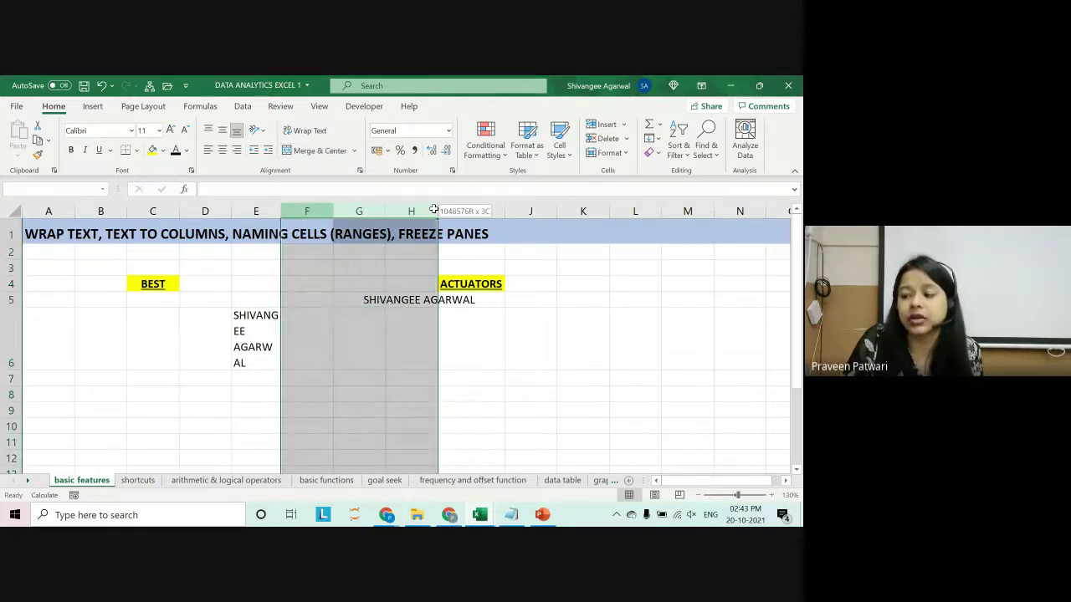
{"action": "left_click_drag", "start_coordinate": [333, 211], "coordinate": [336, 211]}
Insert two blank columns at F:G.
{"action": "left_click", "coordinate": [318, 209]}
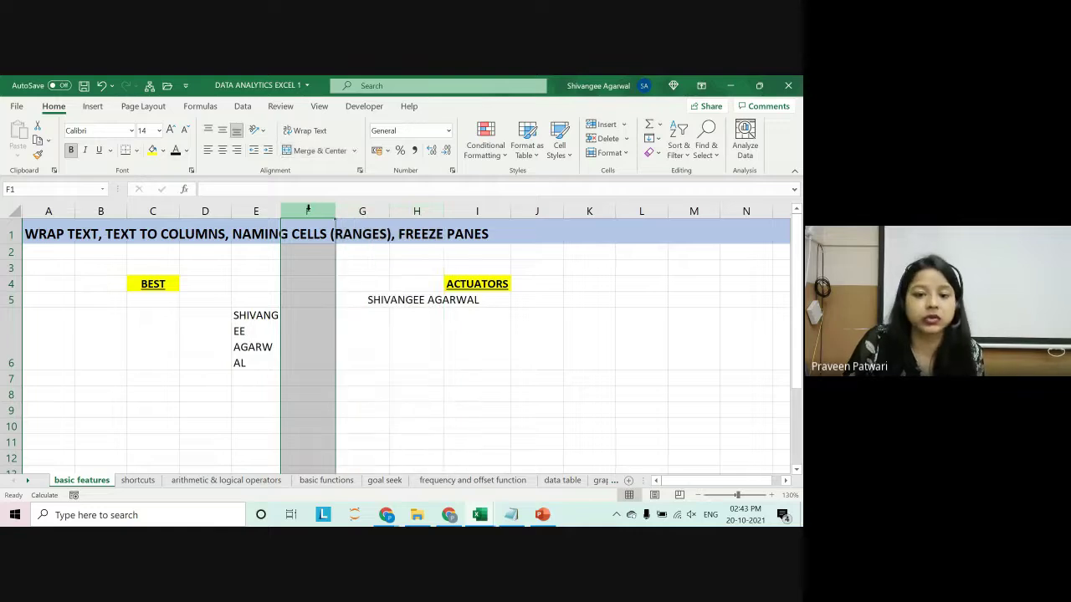
{"action": "left_click_drag", "start_coordinate": [308, 209], "coordinate": [481, 210]}
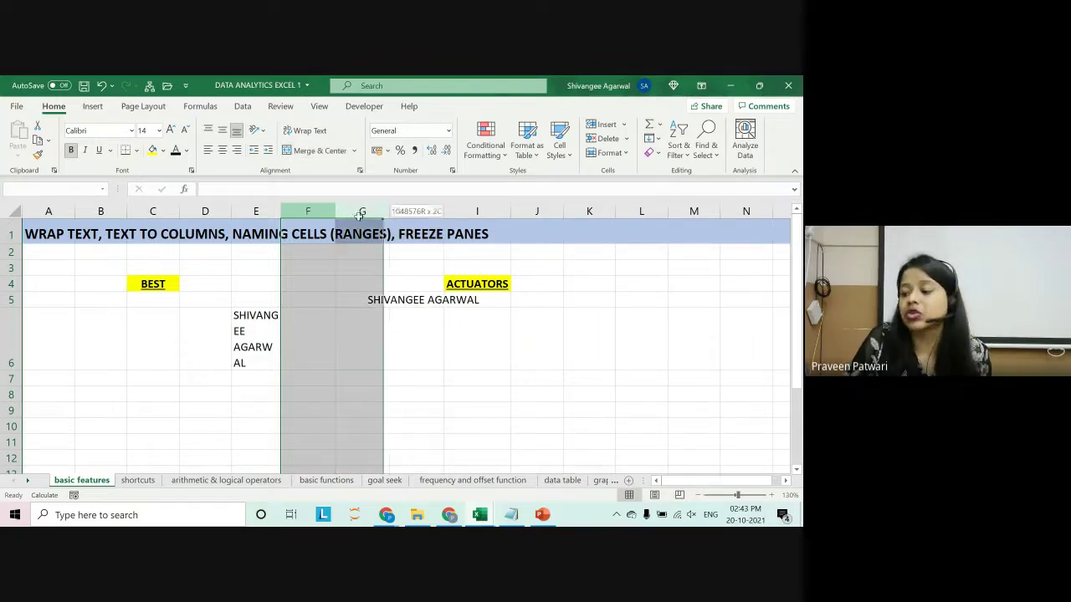
{"action": "left_click_drag", "start_coordinate": [307, 211], "coordinate": [368, 211]}
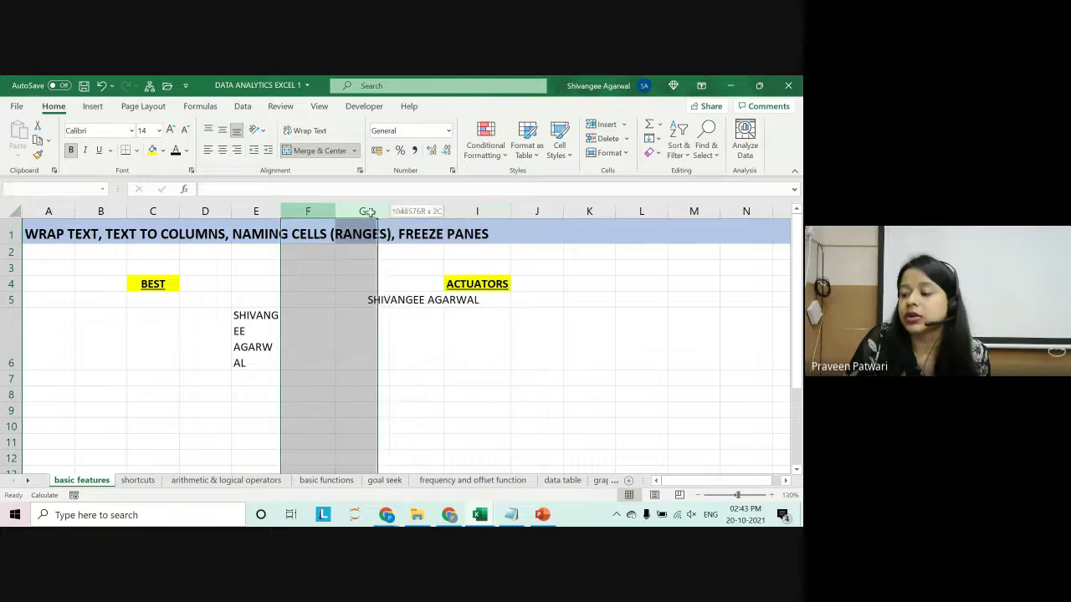
{"action": "right_click", "coordinate": [374, 215]}
{"action": "left_click", "coordinate": [403, 321]}
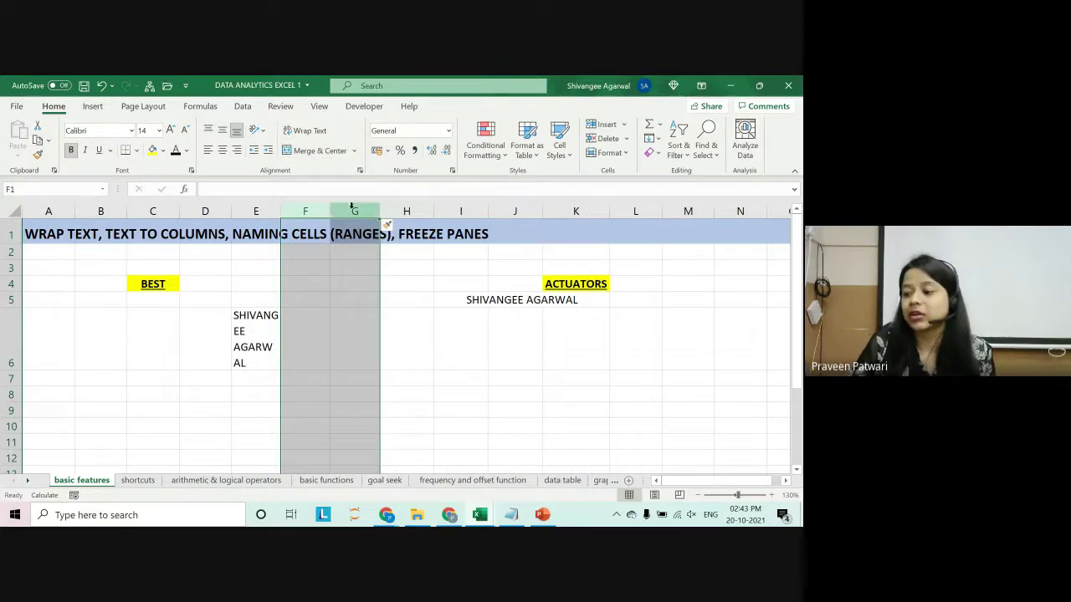
Undo the insertion so the two added columns are removed again.
{"action": "left_click_drag", "start_coordinate": [318, 211], "coordinate": [416, 207]}
{"action": "right_click", "coordinate": [417, 208]}
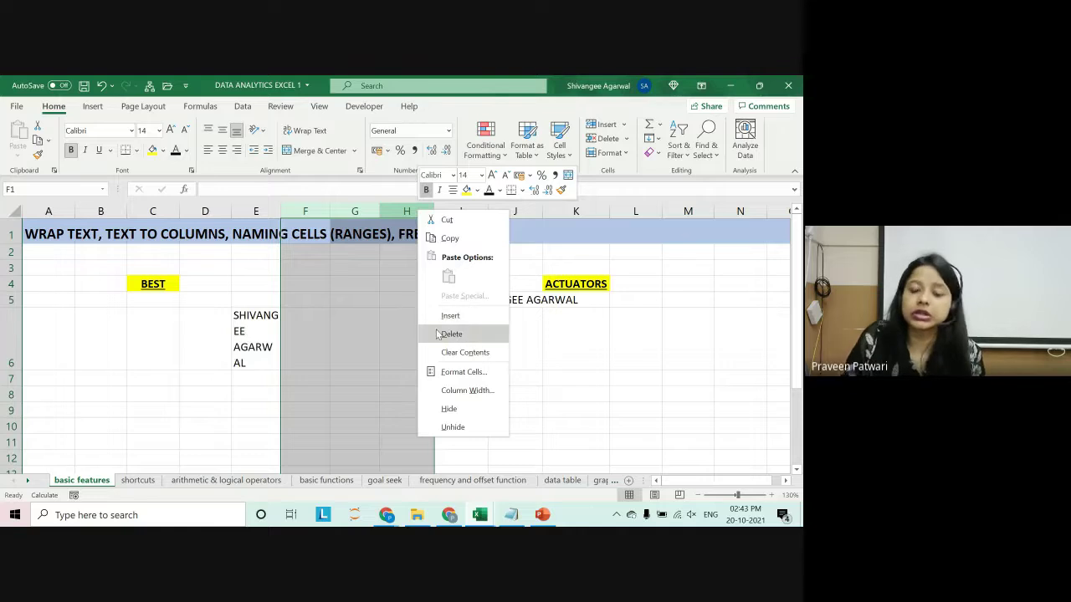
{"action": "left_click", "coordinate": [6, 385]}
{"action": "mouse_move", "coordinate": [6, 380]}
{"action": "left_mouse_down"}
{"action": "mouse_move", "coordinate": [4, 414]}
{"action": "mouse_move", "coordinate": [9, 380]}
{"action": "left_mouse_up"}
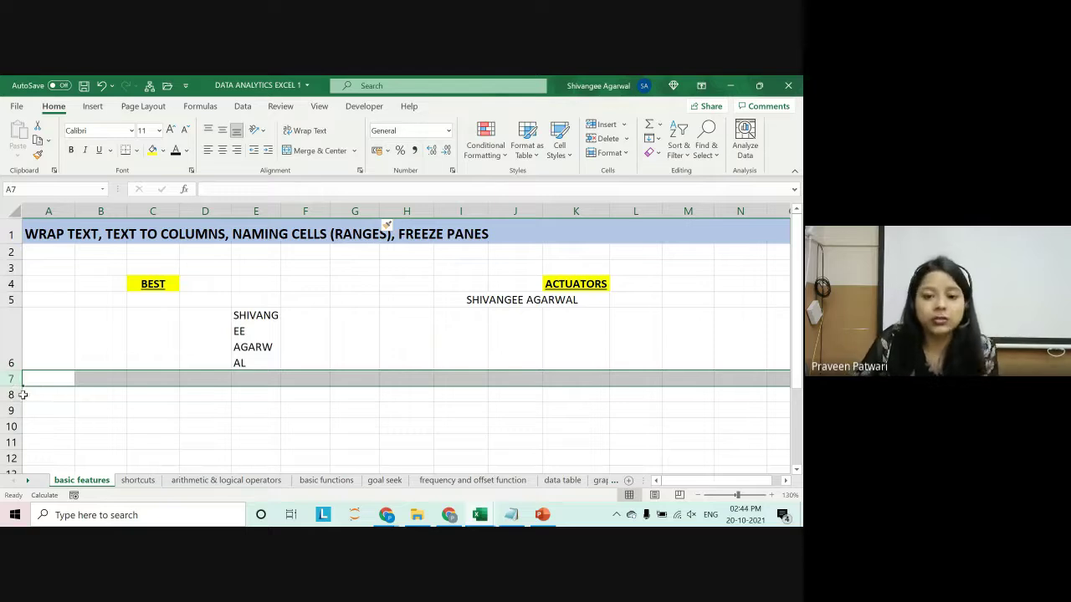
{"action": "left_click_drag", "start_coordinate": [305, 211], "coordinate": [414, 219]}
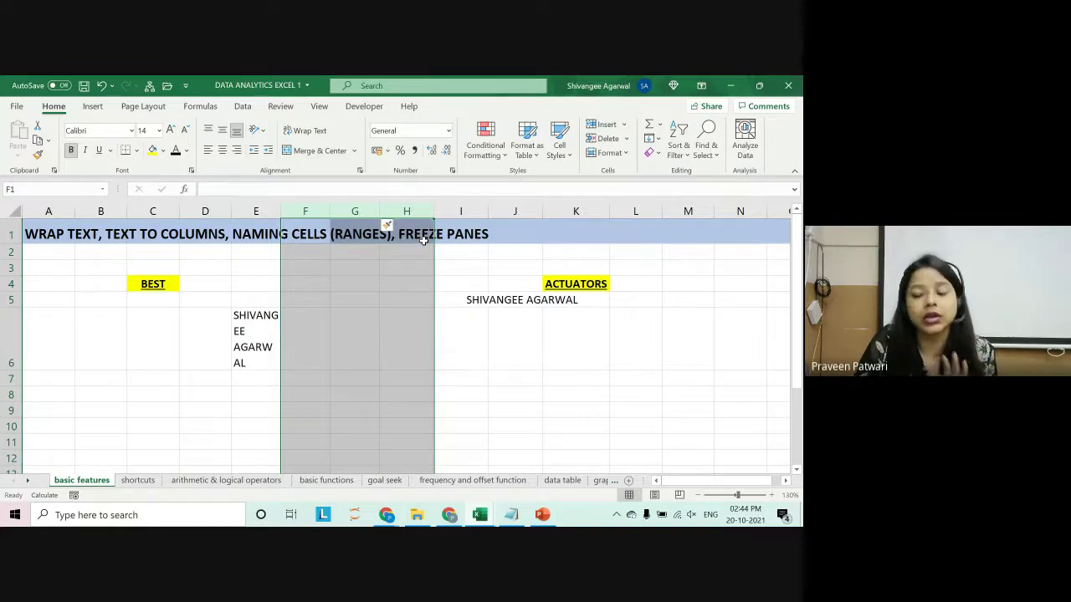
{"action": "left_click", "coordinate": [355, 252]}
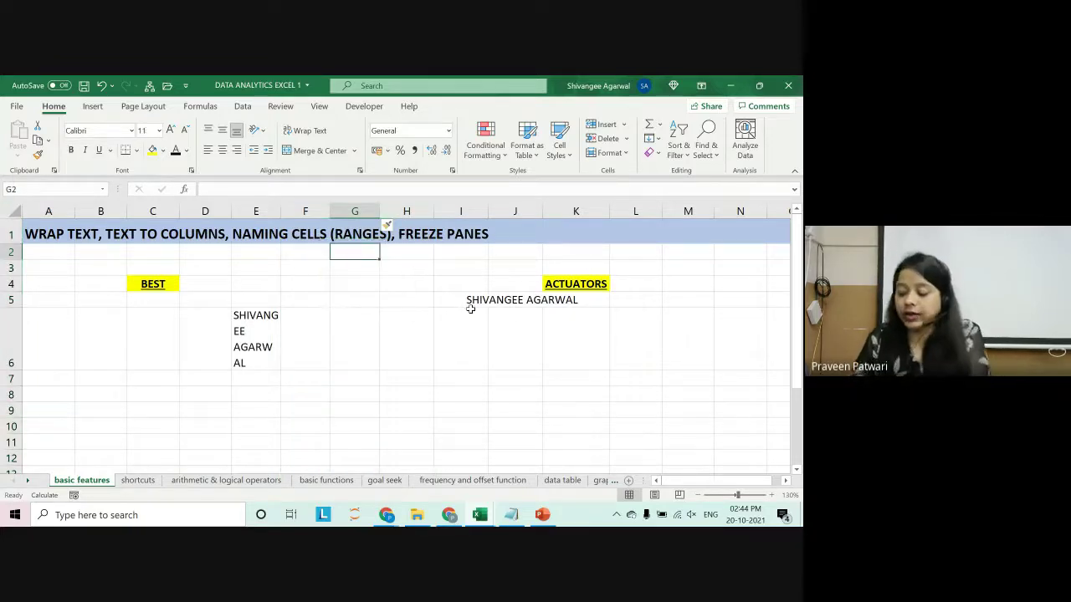
{"action": "key", "text": "ctrl+z"}
Bring up the Insert Cells dialog at F6 and cancel without inserting anything.
{"action": "left_click", "coordinate": [401, 310]}
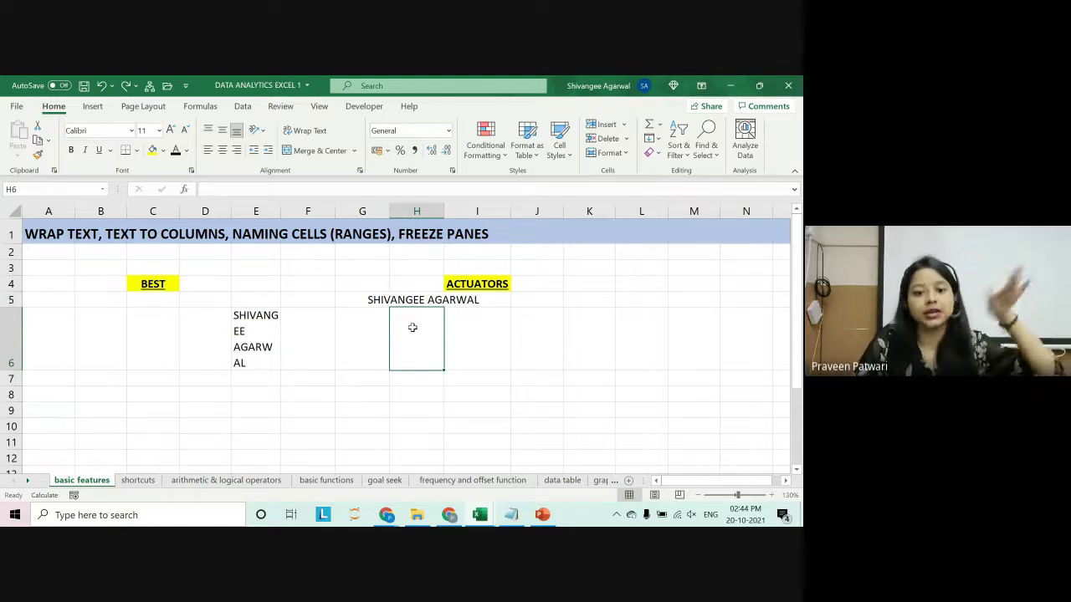
{"action": "left_click", "coordinate": [308, 335]}
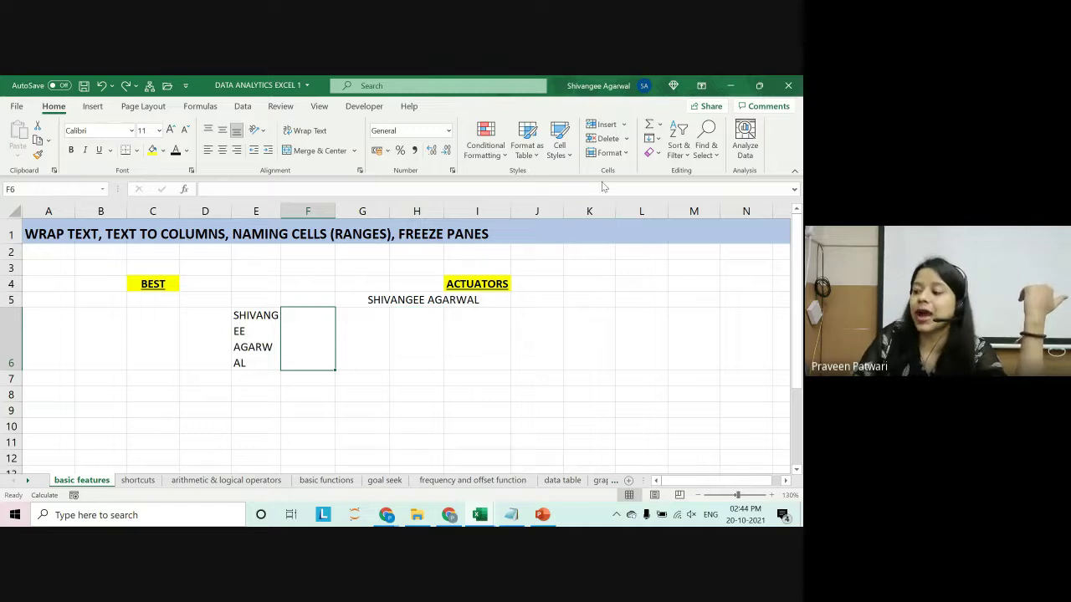
{"action": "left_click", "coordinate": [604, 124]}
{"action": "left_click", "coordinate": [626, 142]}
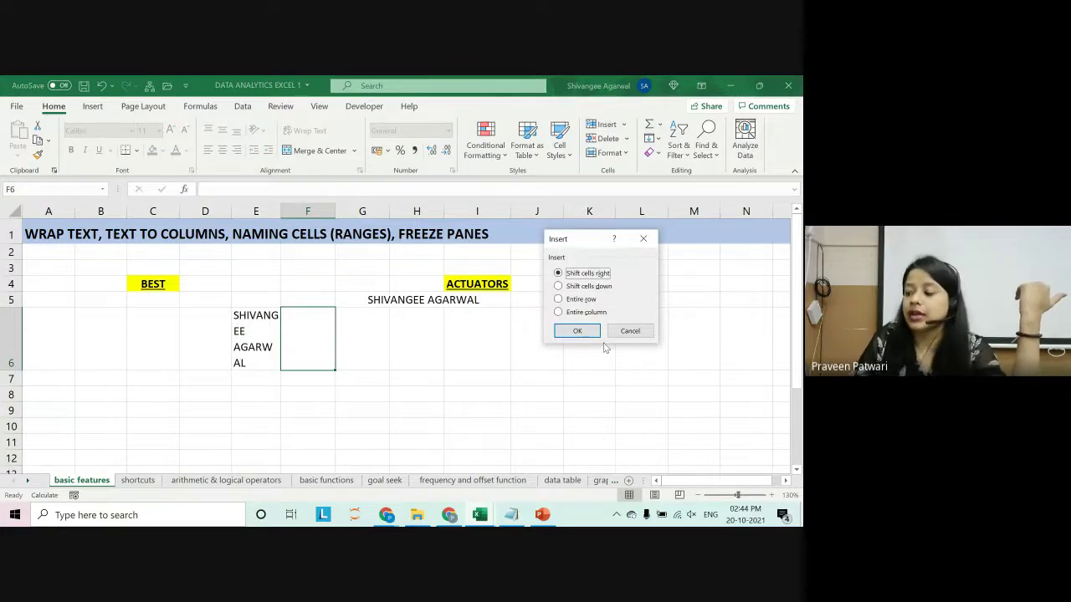
{"action": "left_click", "coordinate": [628, 331]}
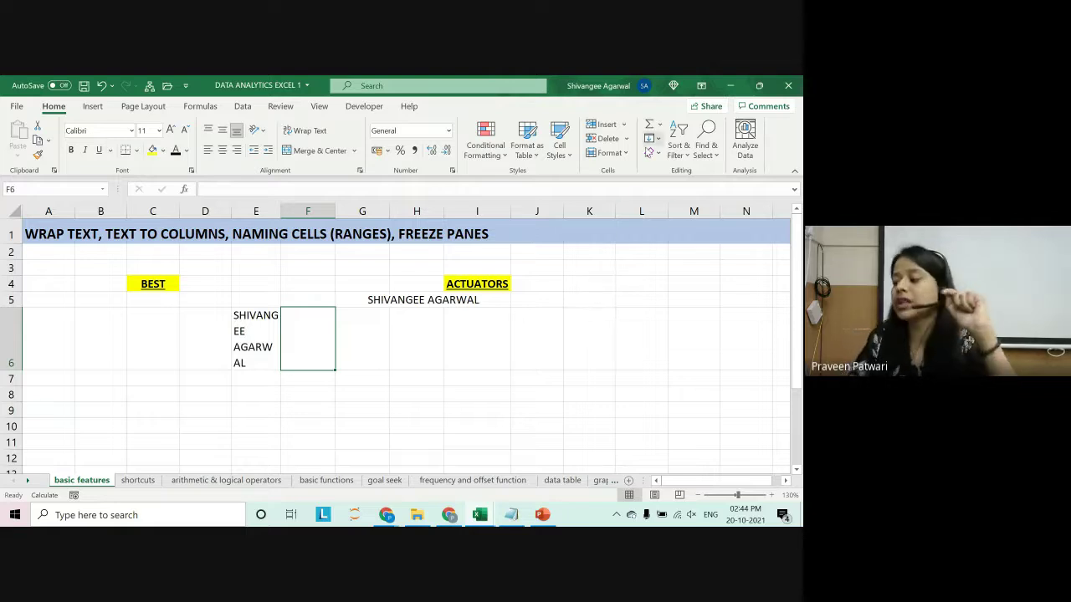
Enter ABC in E5 above the name and XYZ in E7 below it.
{"action": "left_click", "coordinate": [256, 335]}
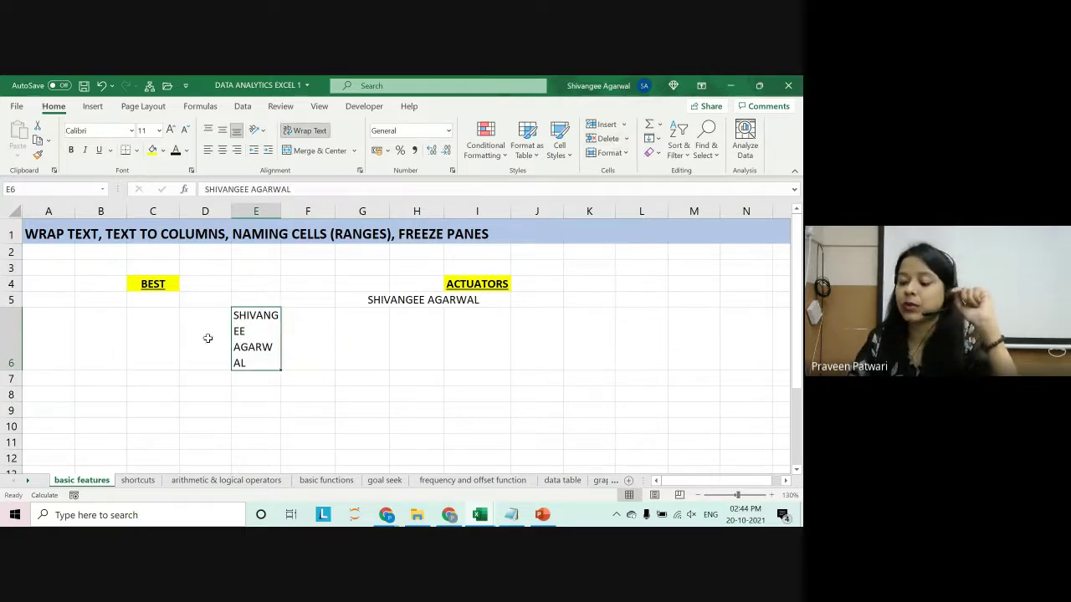
{"action": "left_click", "coordinate": [270, 300]}
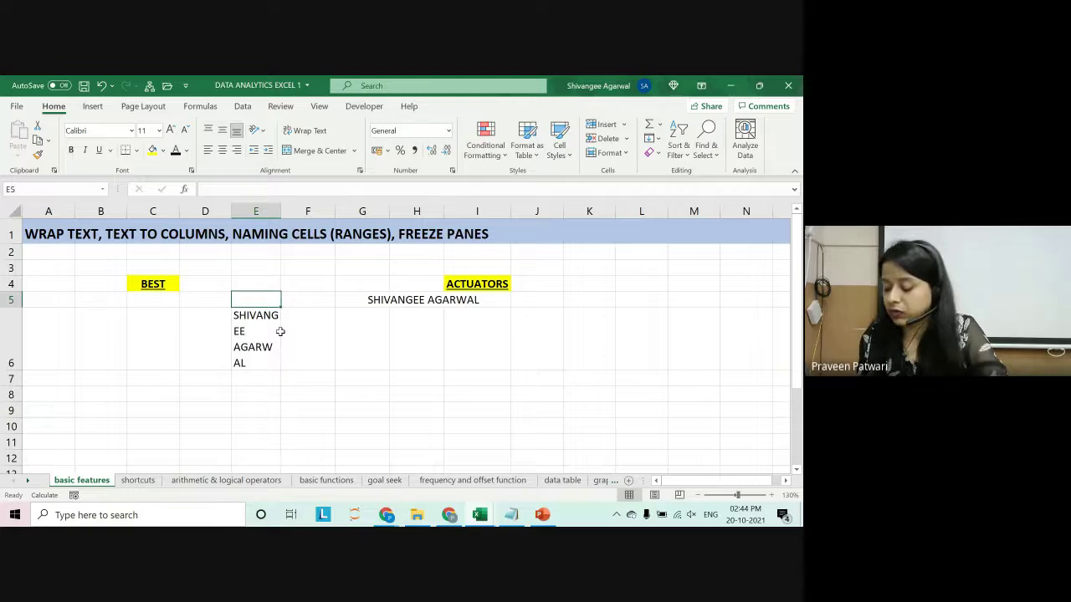
{"action": "type", "text": "ABC"}
{"action": "key", "text": "Return"}
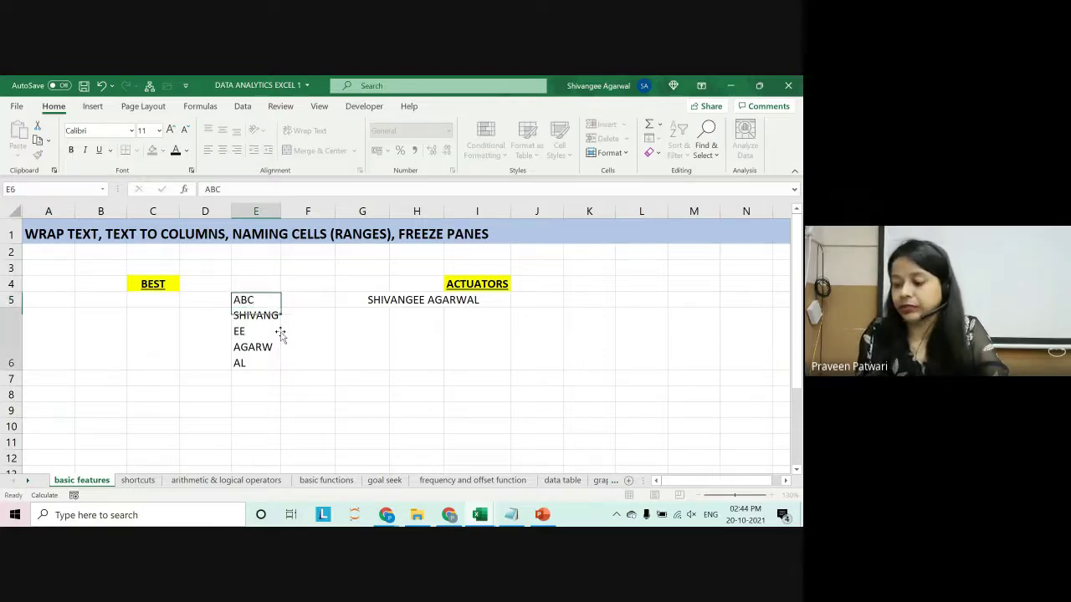
{"action": "left_click", "coordinate": [243, 403]}
{"action": "left_click", "coordinate": [251, 380]}
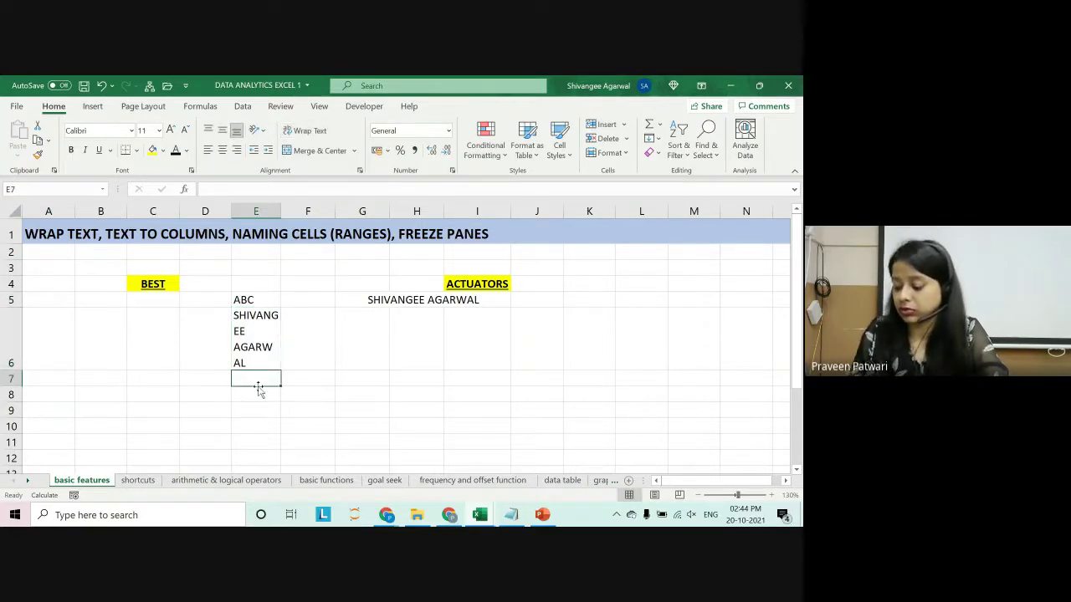
{"action": "type", "text": "XYZ"}
{"action": "key", "text": "Return"}
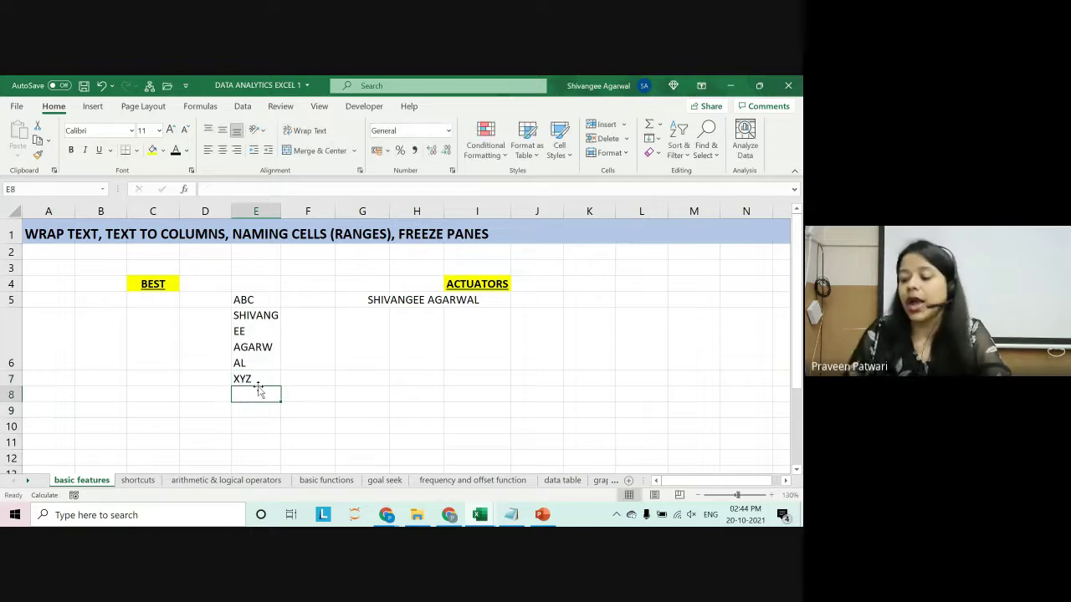
Enter 123 in D6 left of the name and 456 in F6 right of it.
{"action": "left_click", "coordinate": [266, 339]}
{"action": "left_click", "coordinate": [186, 361]}
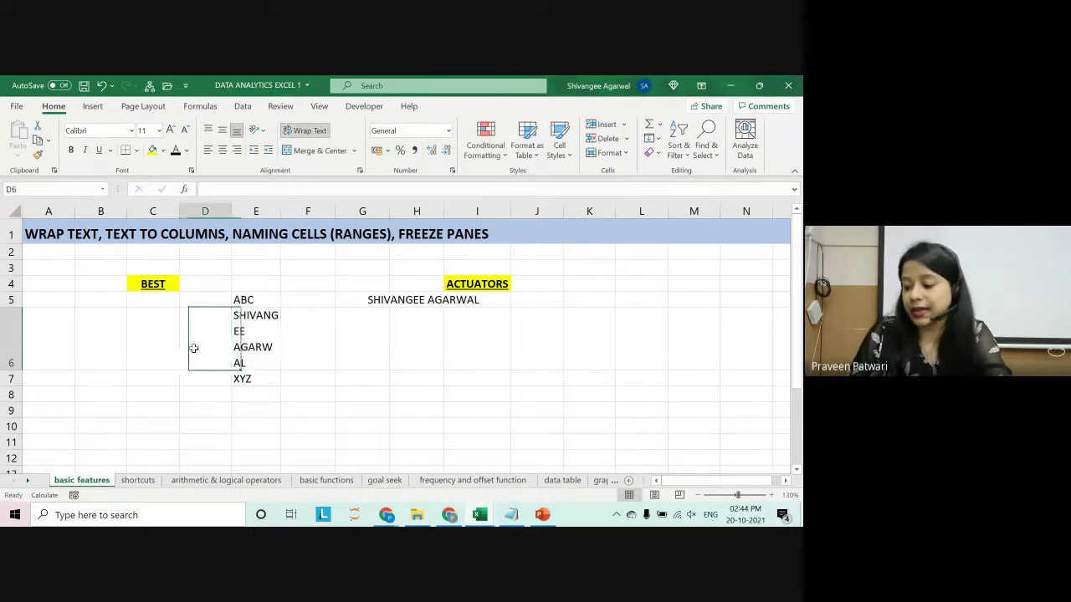
{"action": "type", "text": "DF"}
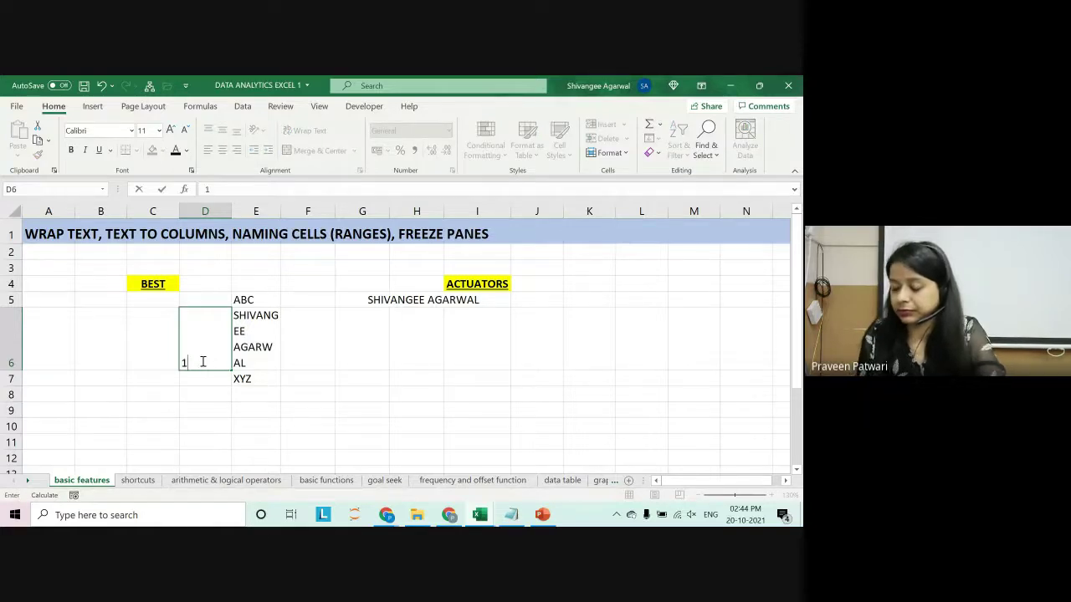
{"action": "type", "text": "3"}
{"action": "key", "text": "Tab"}
{"action": "key", "text": "Tab"}
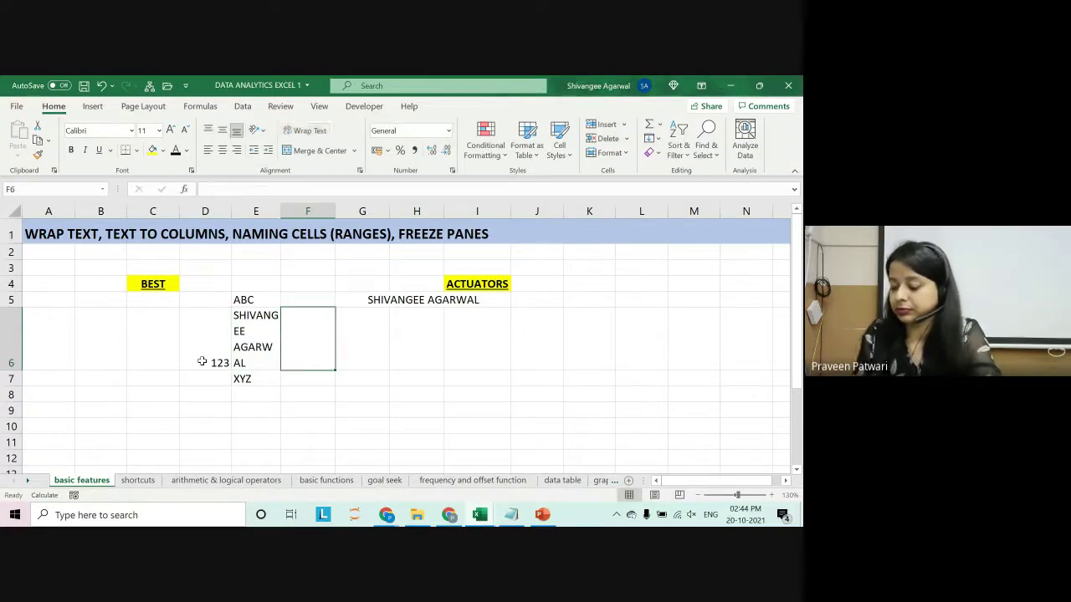
{"action": "type", "text": "456"}
{"action": "key", "text": "Return"}
{"action": "left_click", "coordinate": [254, 353]}
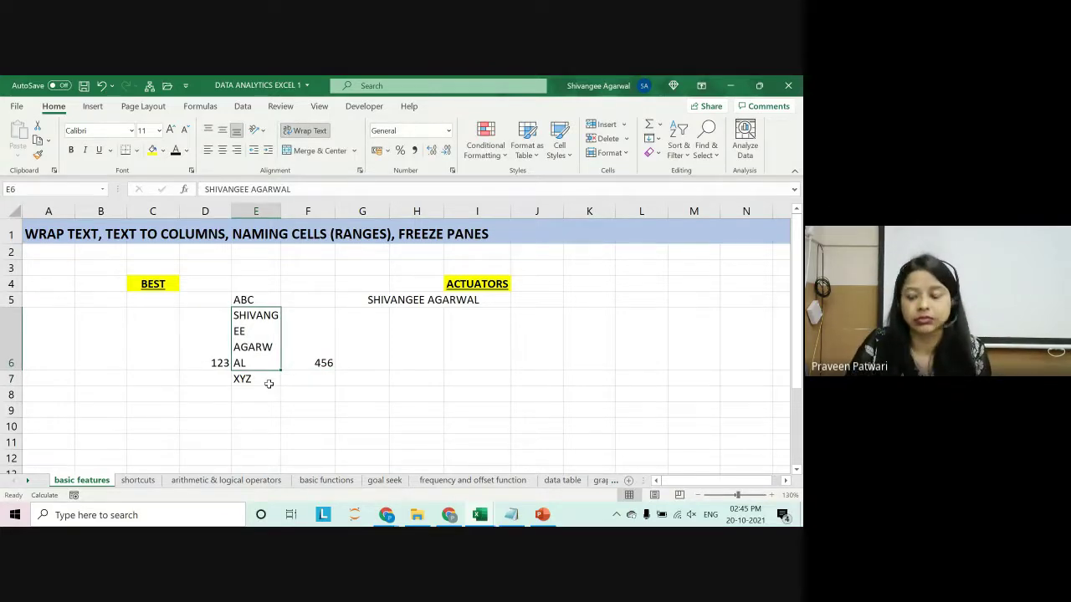
{"action": "left_click", "coordinate": [626, 139]}
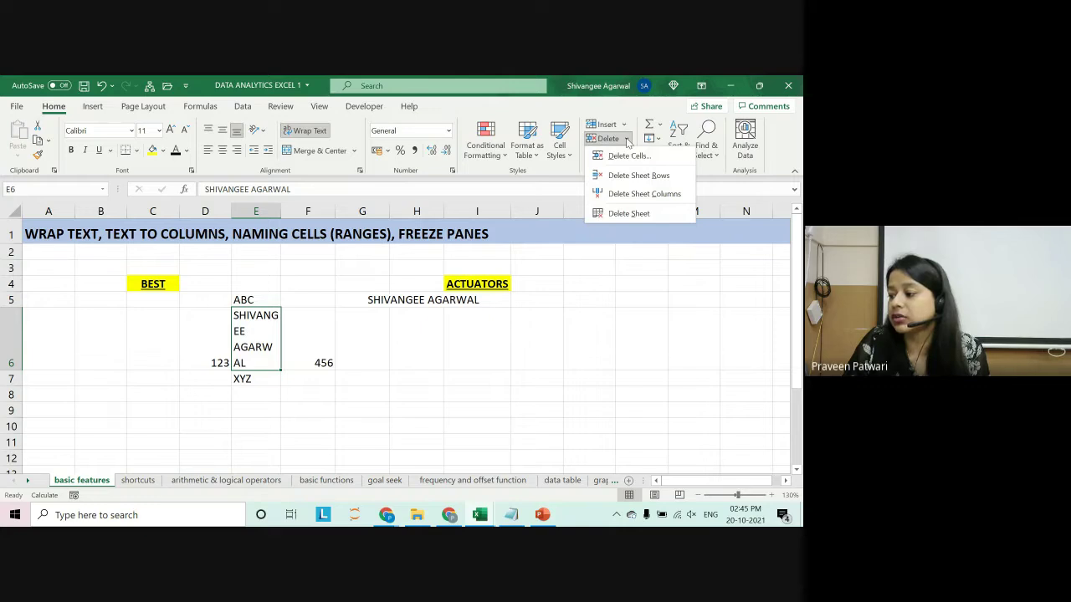
Delete cell E6 with Shift cells left so 456 moves into E6.
{"action": "left_click", "coordinate": [628, 155]}
{"action": "left_click_drag", "start_coordinate": [592, 241], "coordinate": [367, 214]}
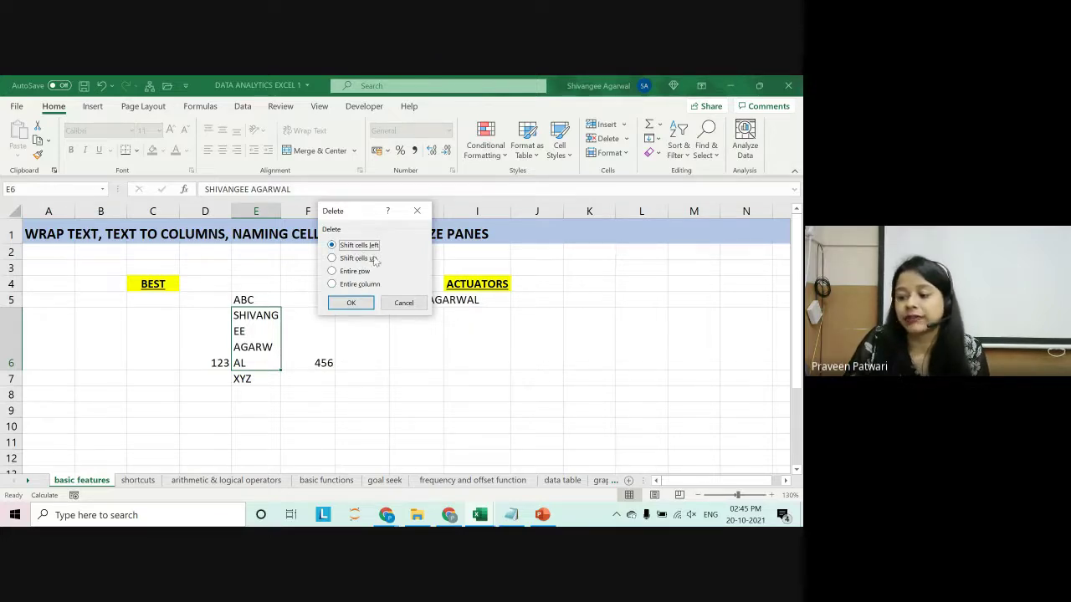
{"action": "left_click", "coordinate": [352, 303]}
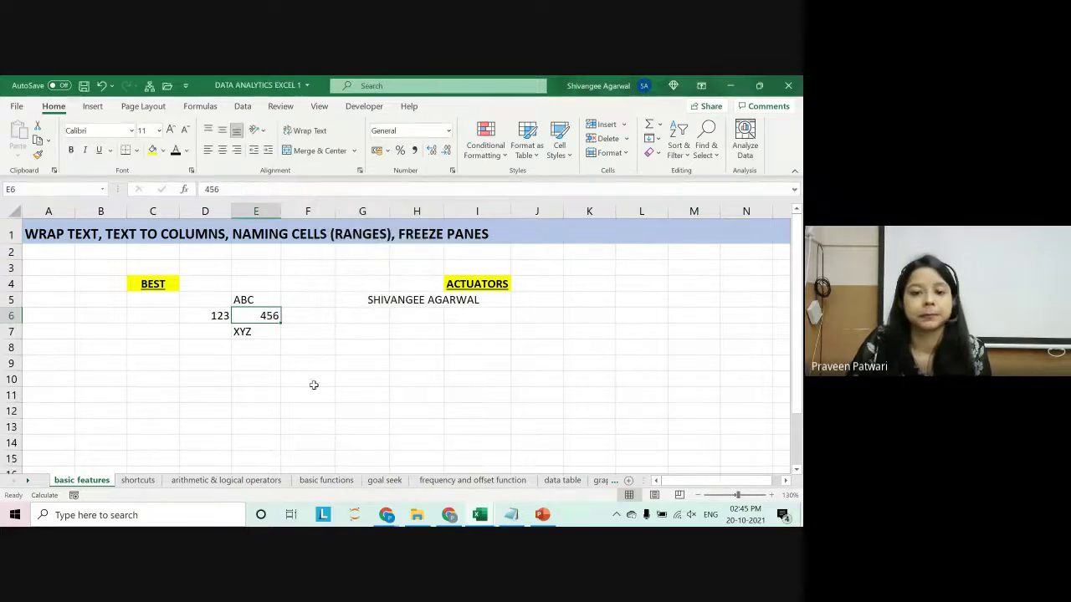
{"action": "left_click", "coordinate": [306, 317]}
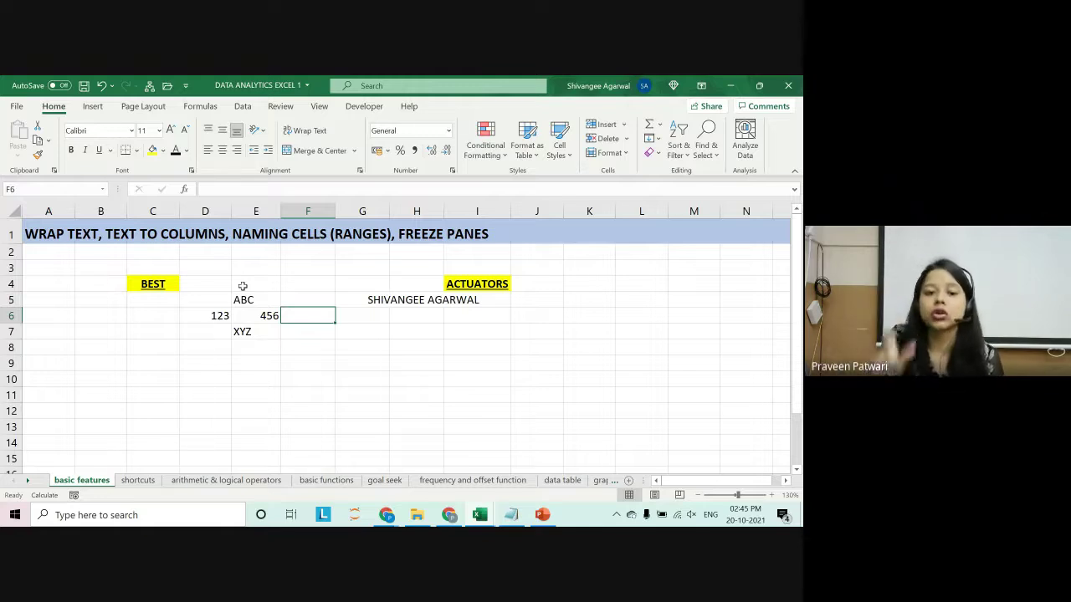
Practise selecting columns B, C, E, rows 7 and 9, and columns D to H without changes.
{"action": "left_click", "coordinate": [251, 211]}
{"action": "left_click", "coordinate": [152, 211]}
{"action": "left_click", "coordinate": [87, 211]}
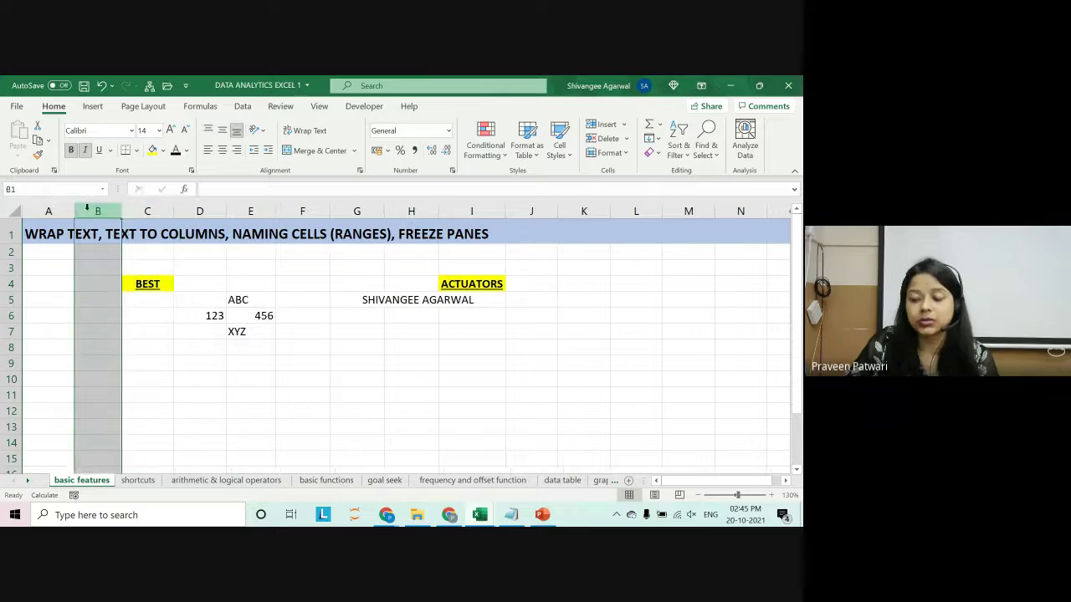
{"action": "left_click", "coordinate": [11, 331]}
{"action": "left_click", "coordinate": [11, 363]}
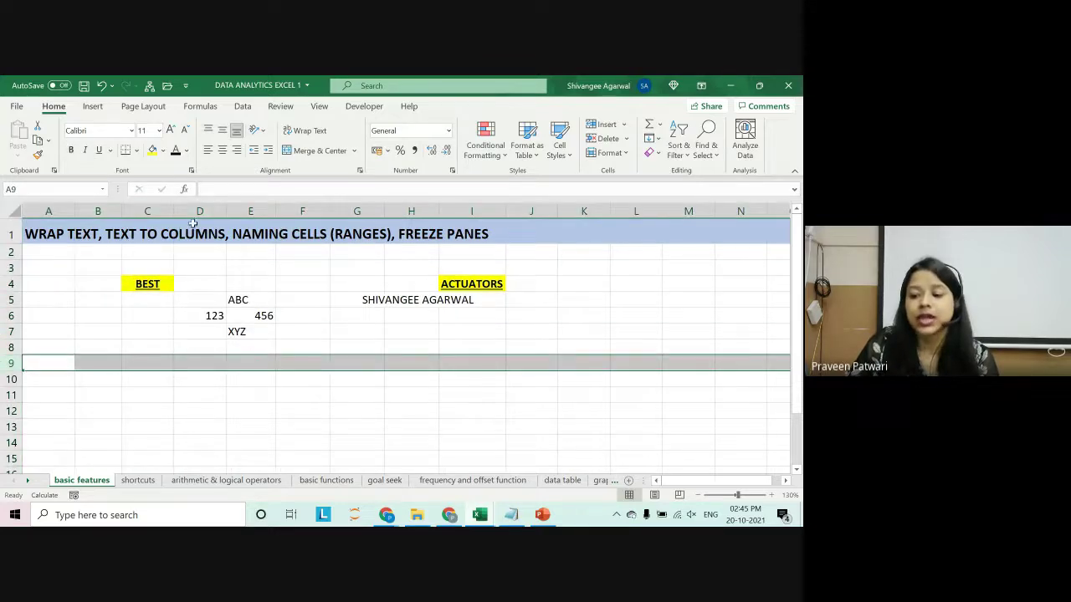
{"action": "left_click", "coordinate": [145, 210]}
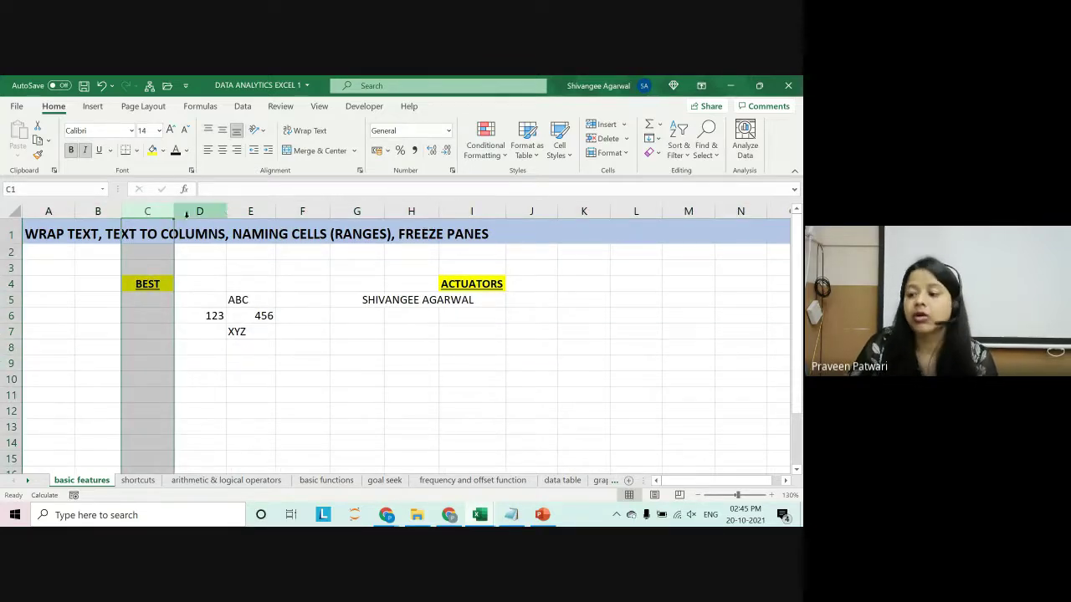
{"action": "left_click", "coordinate": [200, 209]}
{"action": "left_click_drag", "start_coordinate": [200, 209], "coordinate": [400, 211]}
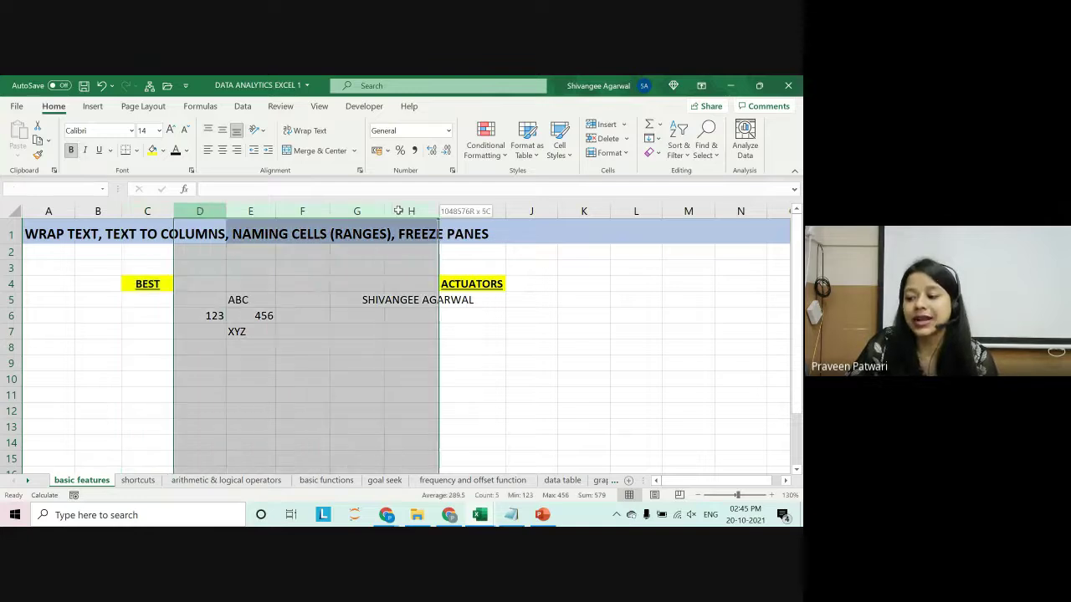
{"action": "right_click", "coordinate": [400, 211]}
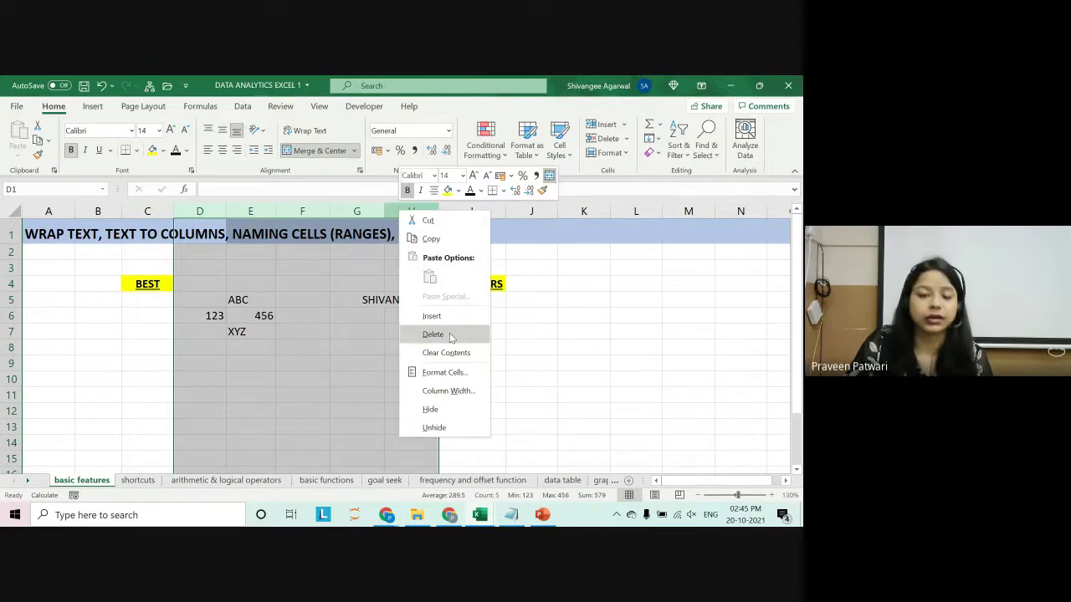
{"action": "left_click", "coordinate": [310, 318]}
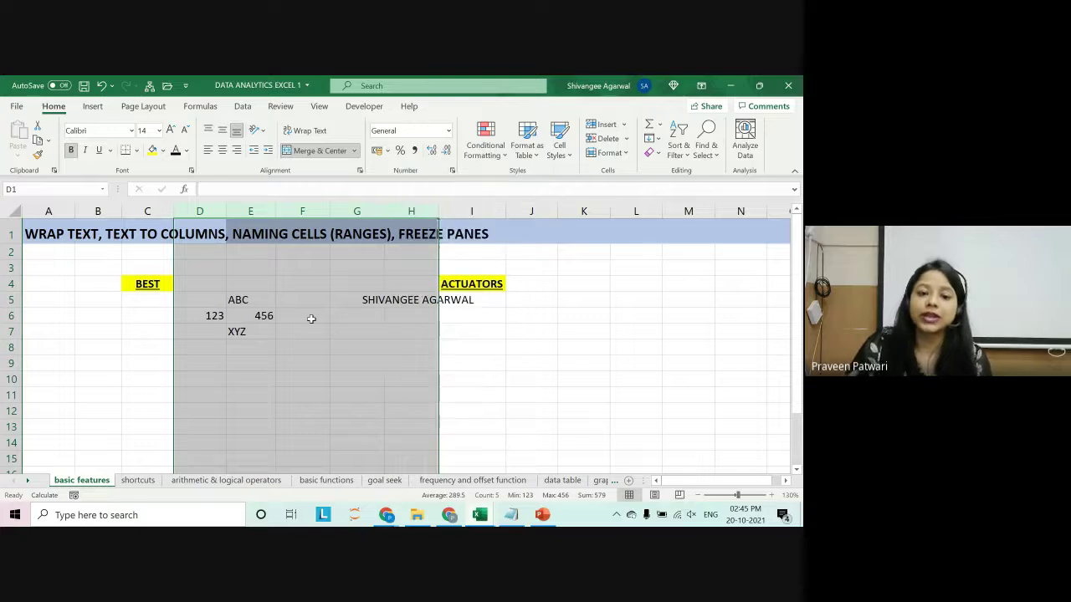
{"action": "left_click", "coordinate": [338, 316]}
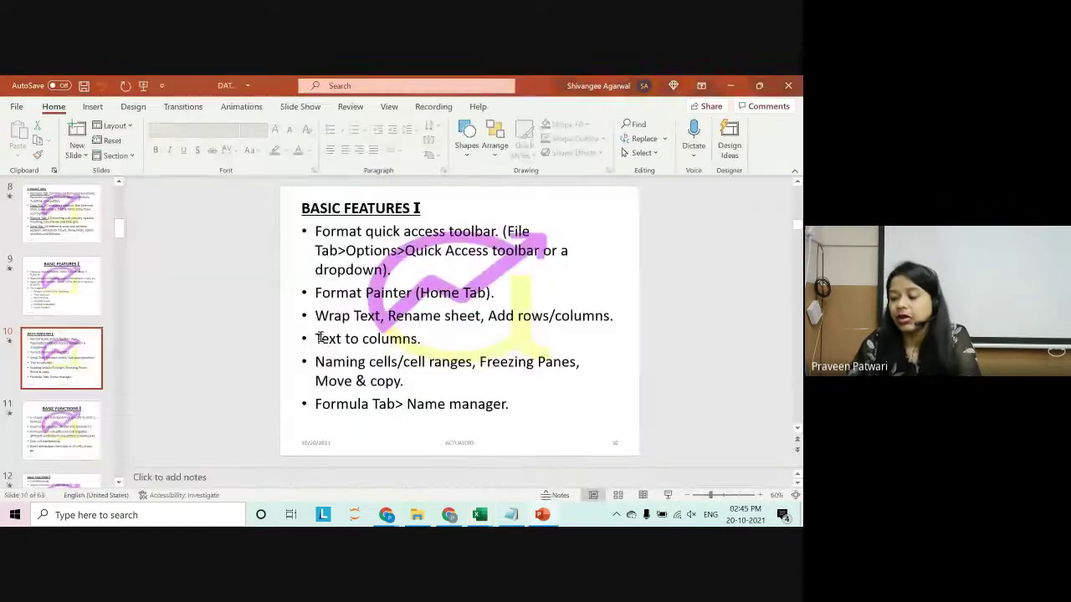
{"action": "key", "text": "alt+Tab"}
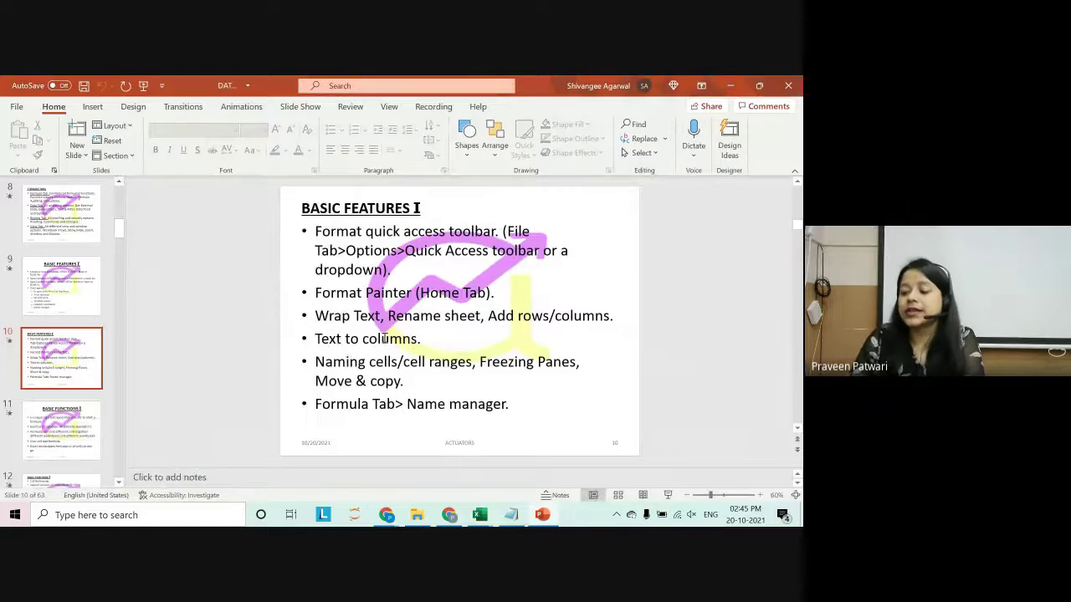
{"action": "key", "text": "alt+Tab"}
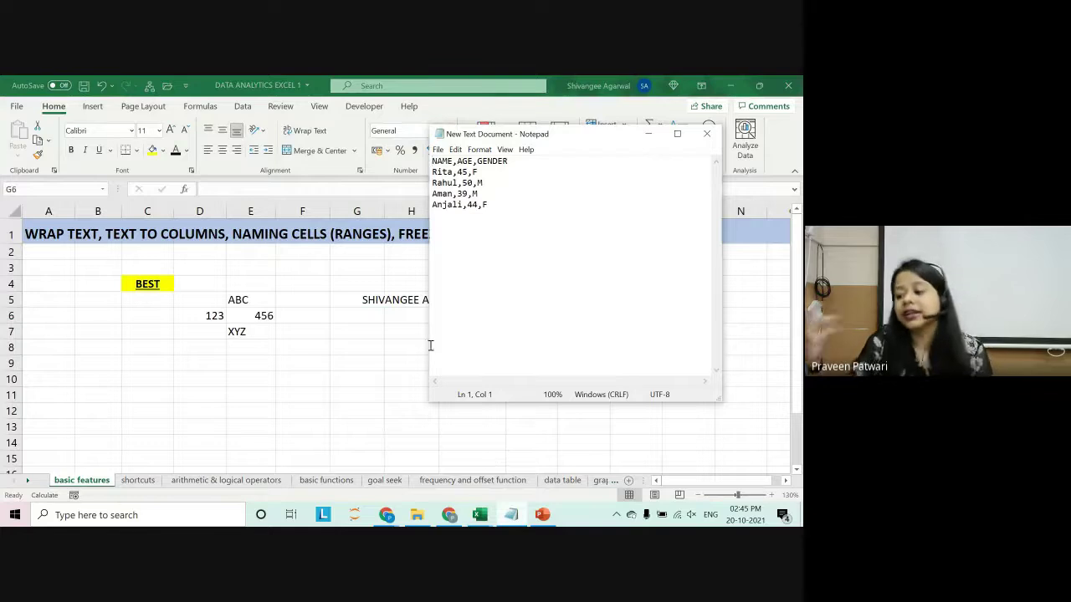
Copy all the NAME,AGE,GENDER data lines from Notepad, then minimise Notepad.
{"action": "left_click_drag", "start_coordinate": [558, 138], "coordinate": [329, 132]}
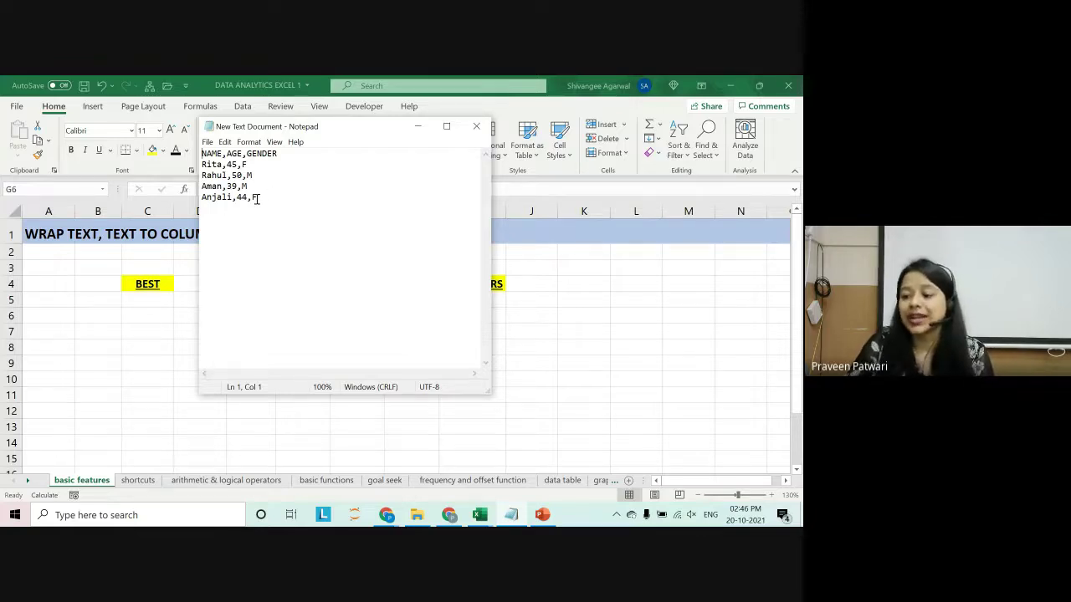
{"action": "left_click_drag", "start_coordinate": [258, 198], "coordinate": [201, 142]}
{"action": "key", "text": "ctrl+c"}
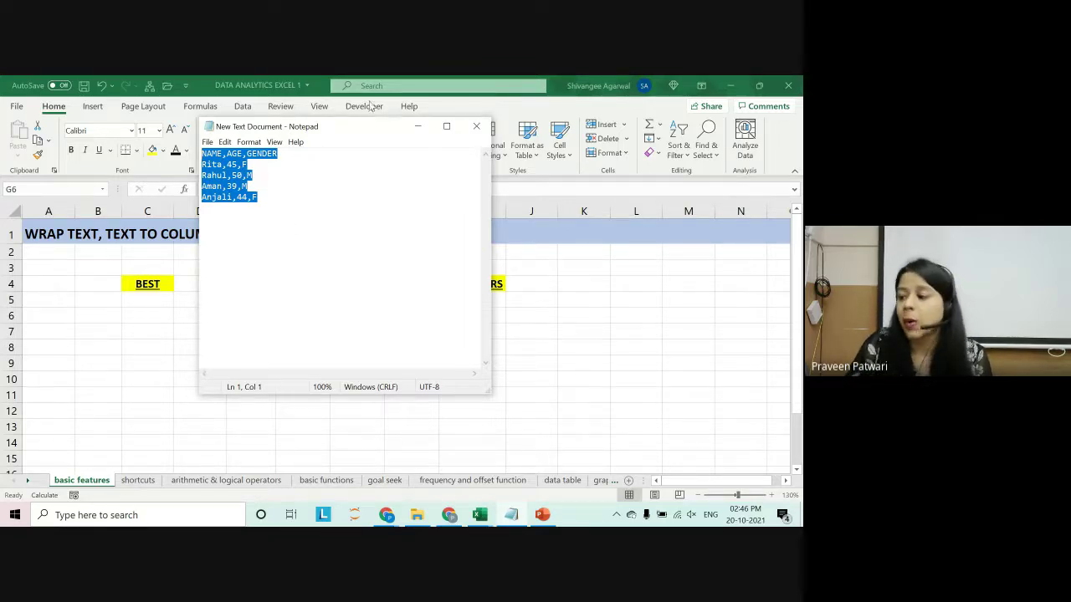
{"action": "left_click", "coordinate": [417, 127]}
Paste the copied comma-separated lines into cells A10 to A14.
{"action": "scroll", "coordinate": [154, 389], "scroll_direction": "down", "scroll_amount": 1}
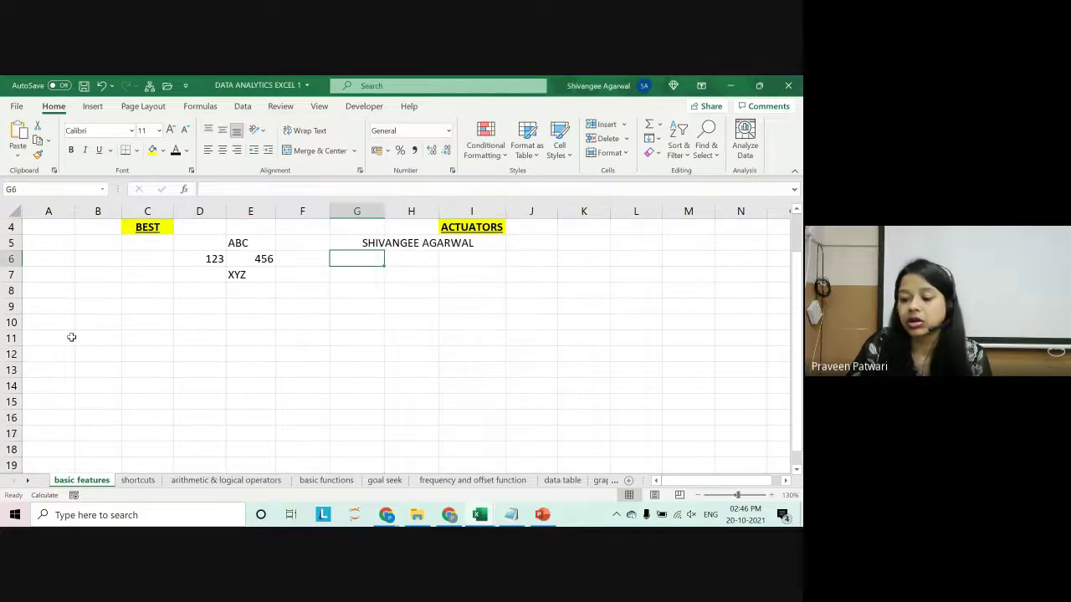
{"action": "left_click", "coordinate": [49, 323]}
{"action": "scroll", "coordinate": [117, 335], "scroll_direction": "up", "scroll_amount": 1}
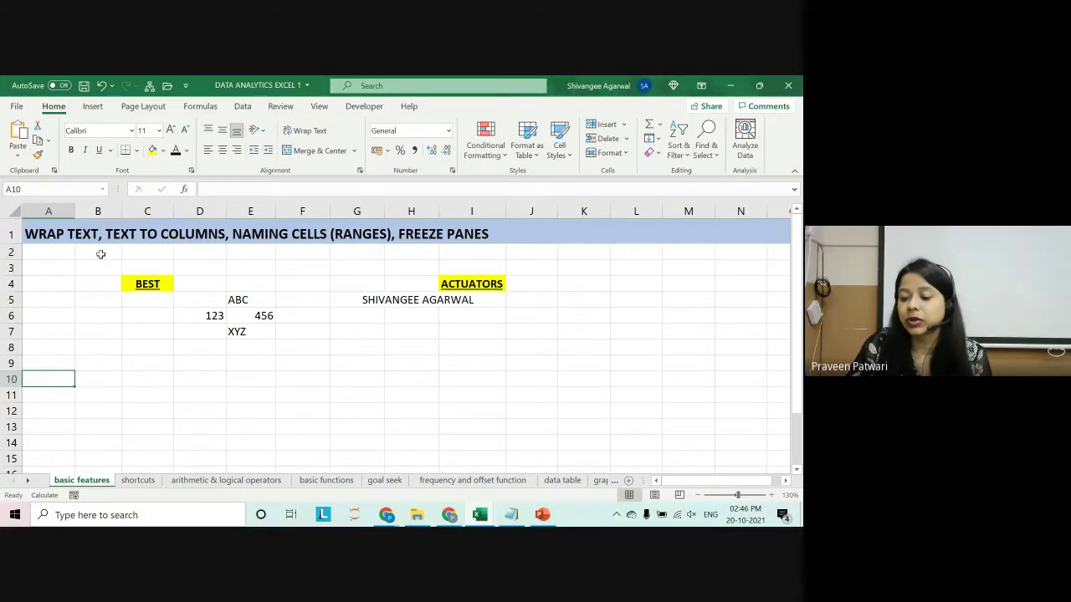
{"action": "key", "text": "ctrl+v"}
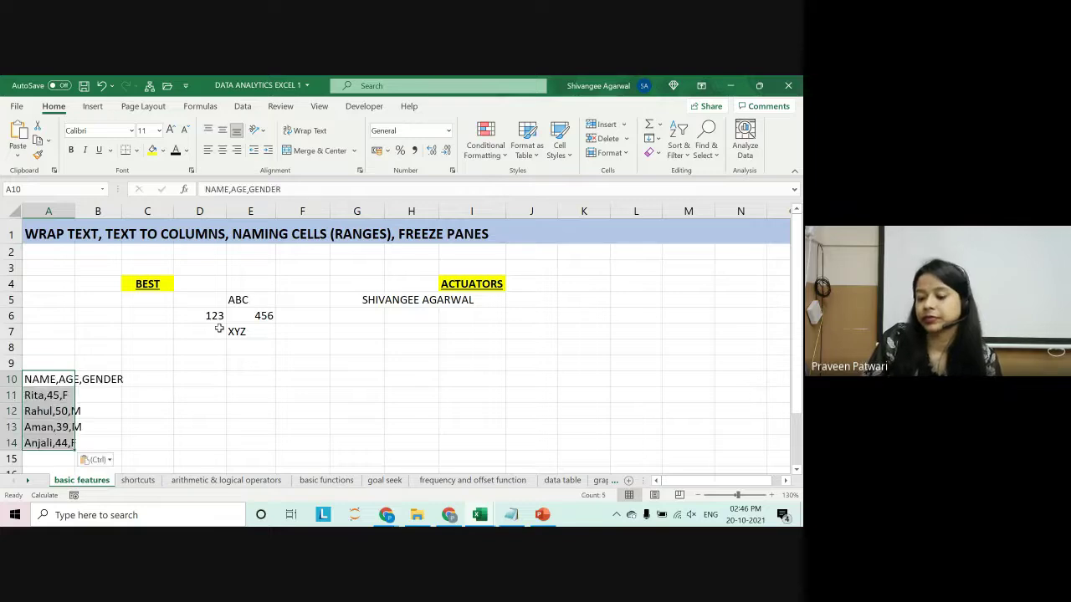
{"action": "left_click", "coordinate": [141, 415]}
{"action": "left_click_drag", "start_coordinate": [41, 380], "coordinate": [52, 446]}
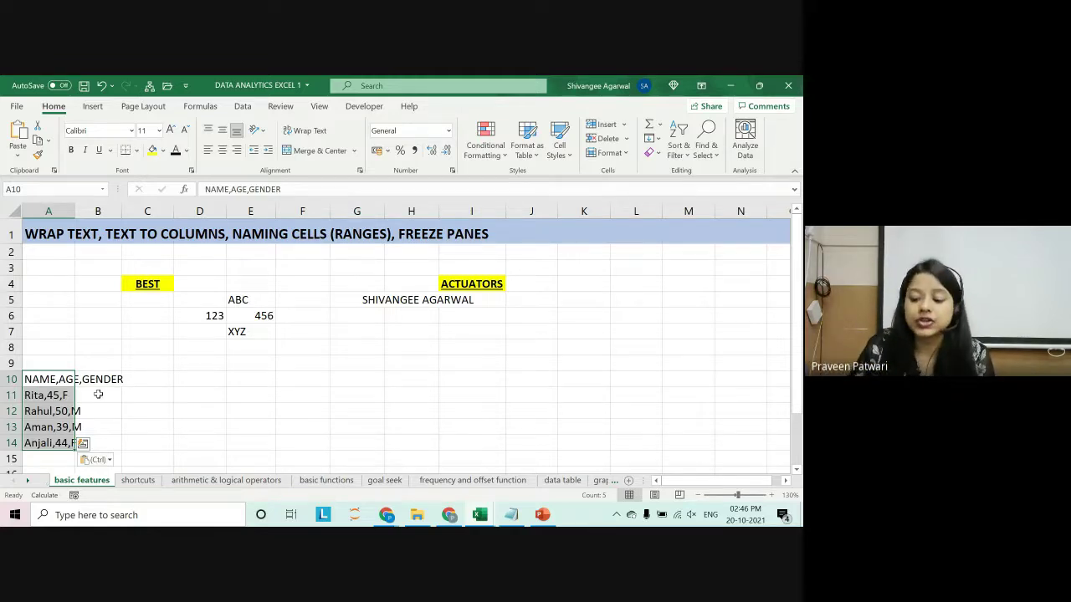
Select the five comma-separated entries in A10:A14 and bring up the Data ribbon.
{"action": "left_click", "coordinate": [98, 425]}
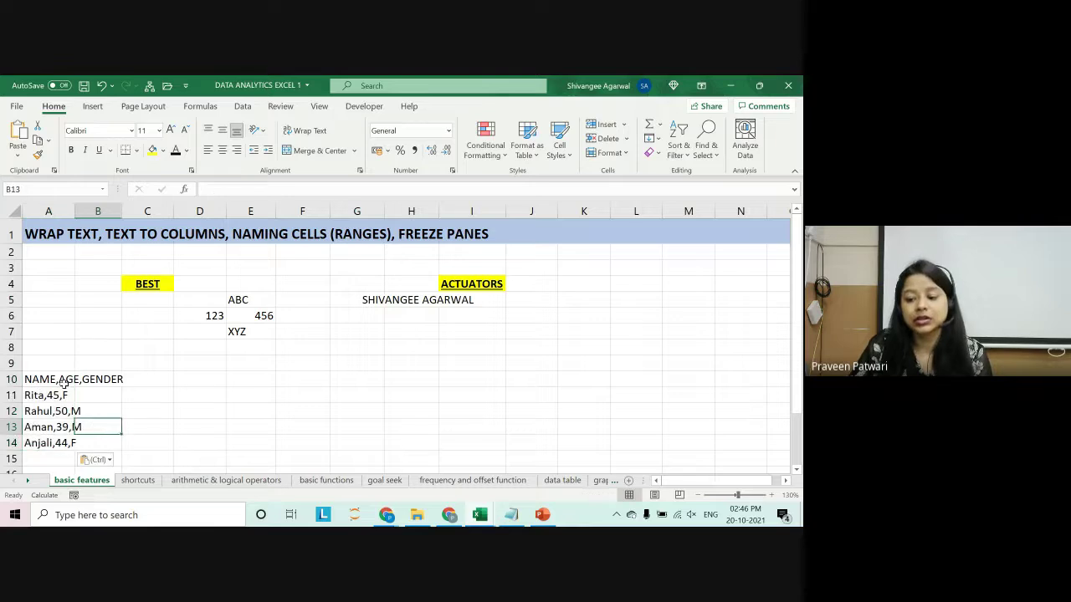
{"action": "left_click", "coordinate": [64, 383]}
{"action": "left_click", "coordinate": [54, 397]}
{"action": "left_click", "coordinate": [56, 383]}
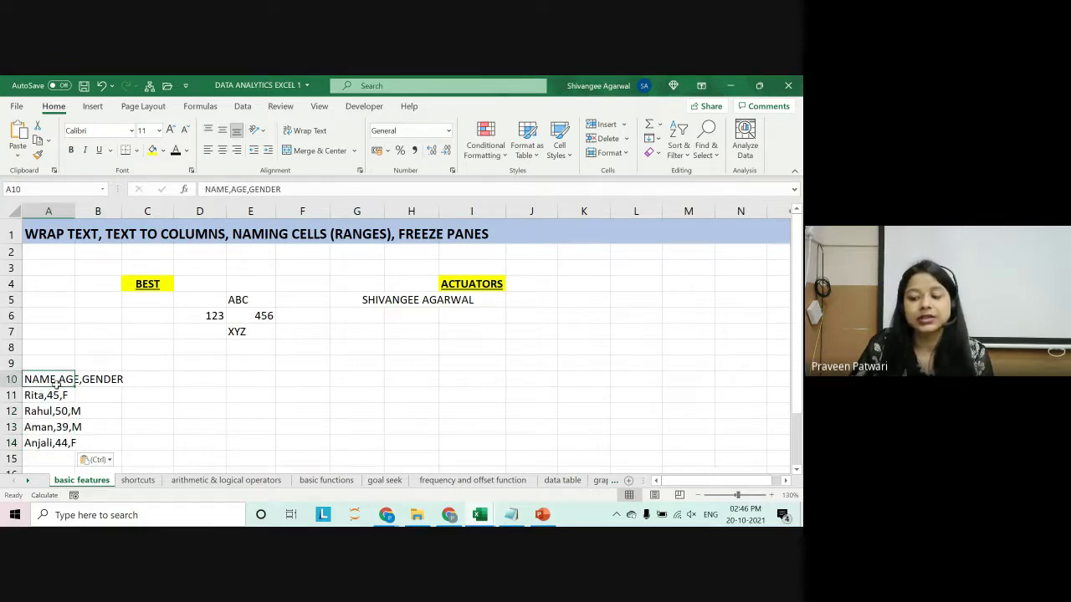
{"action": "left_click", "coordinate": [65, 396]}
{"action": "left_click", "coordinate": [40, 410]}
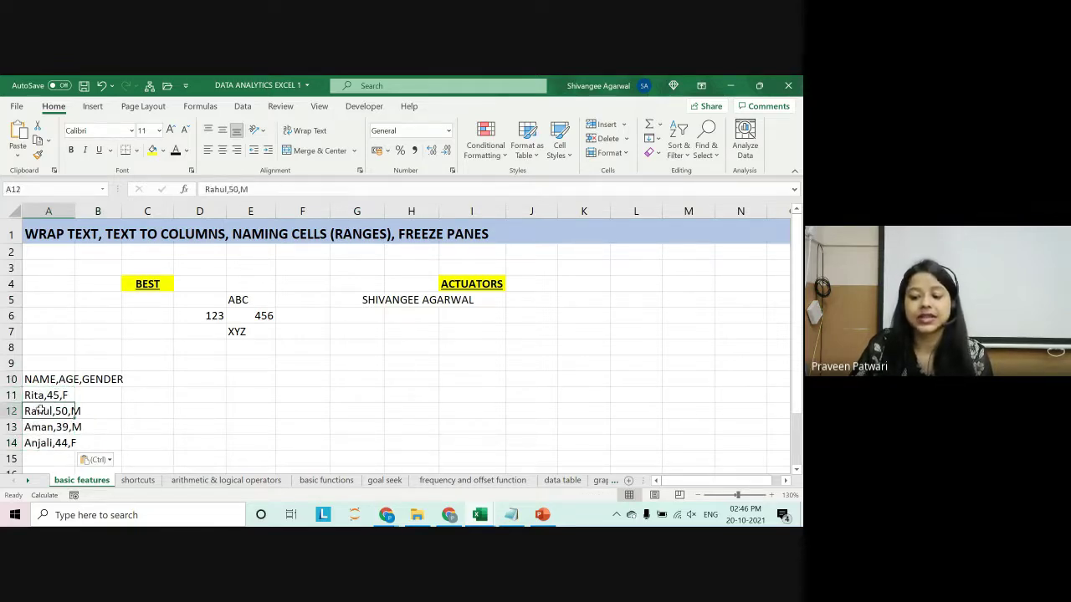
{"action": "left_click_drag", "start_coordinate": [46, 383], "coordinate": [38, 446]}
{"action": "key", "text": "ctrl+c"}
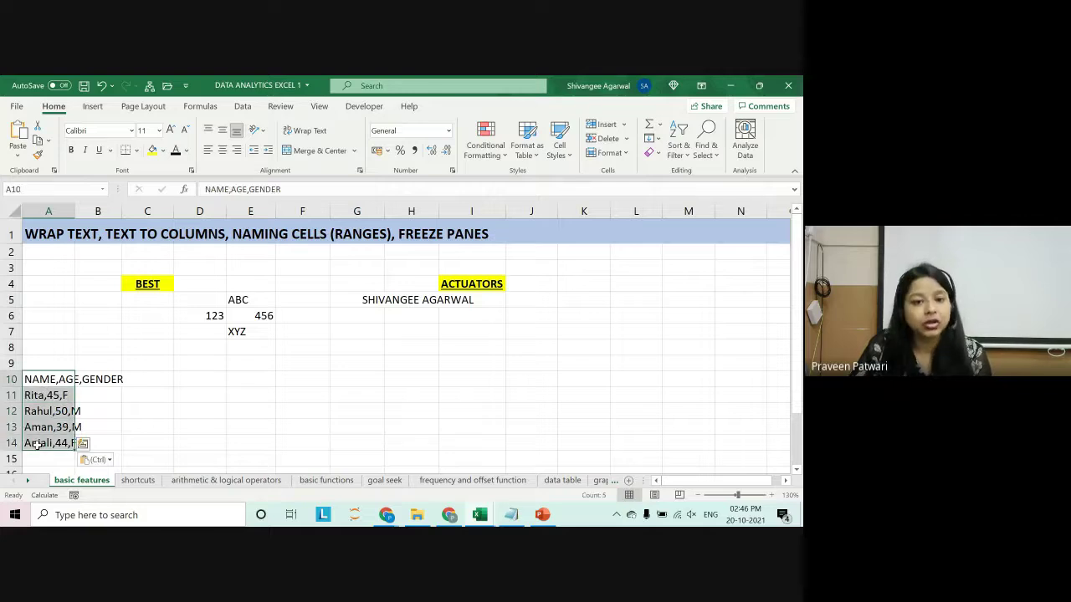
{"action": "left_click", "coordinate": [243, 106]}
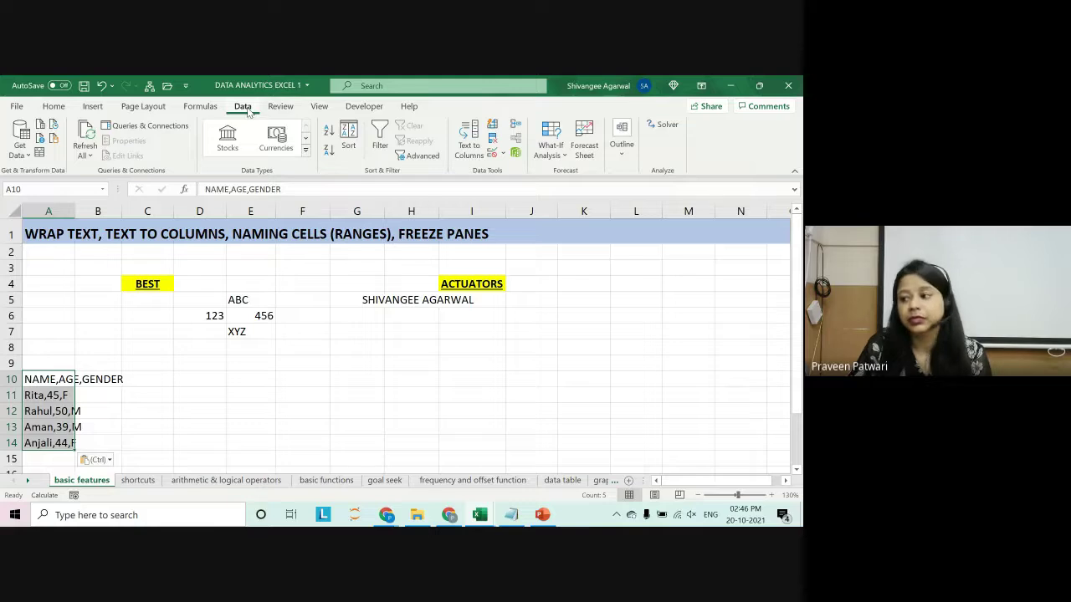
Run Text to Columns on A10:A14 as Delimited by Comma, producing NAME, AGE, GENDER in A10:C14.
{"action": "left_click", "coordinate": [480, 156]}
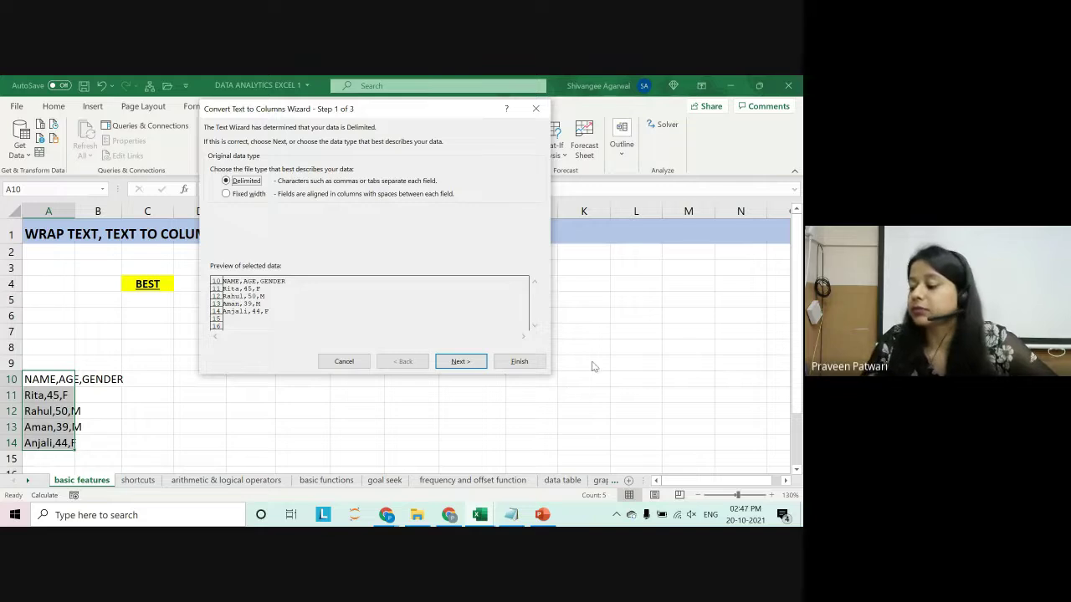
{"action": "left_click", "coordinate": [472, 361]}
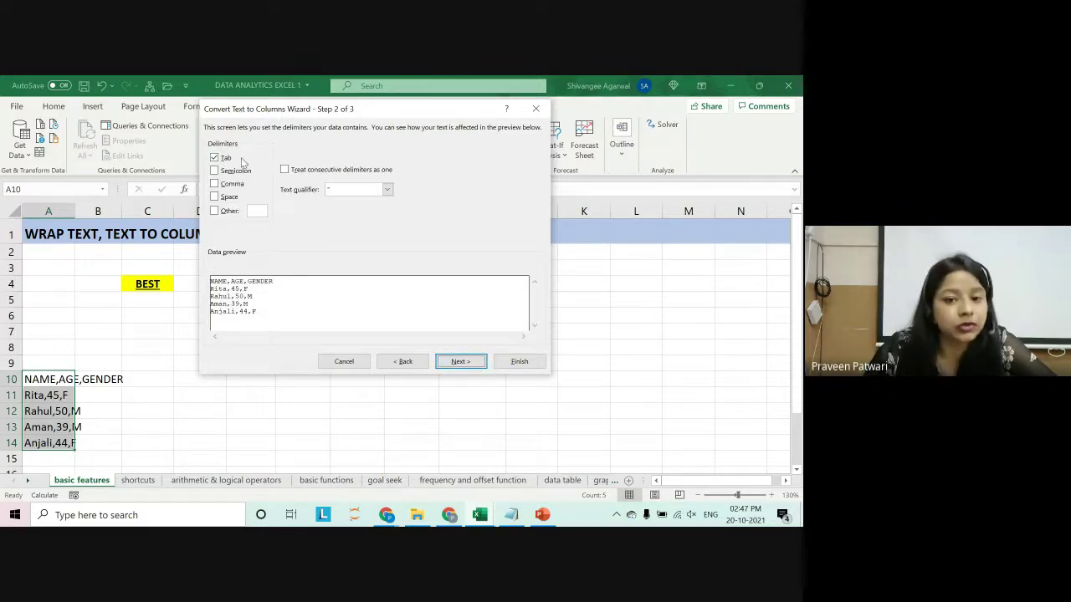
{"action": "left_click", "coordinate": [215, 184]}
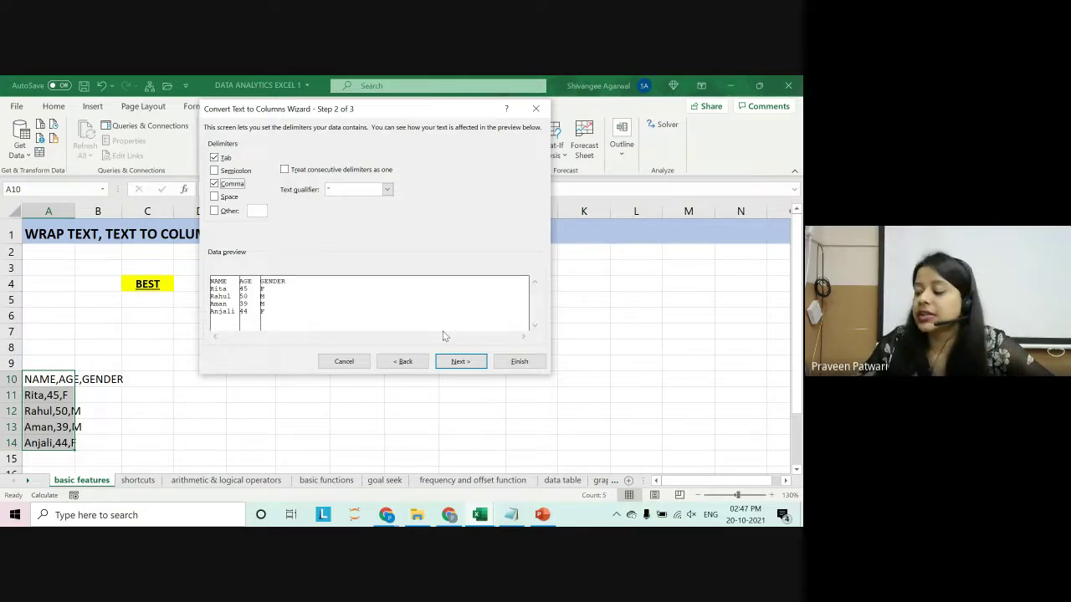
{"action": "left_click", "coordinate": [479, 368]}
{"action": "left_click", "coordinate": [520, 362]}
{"action": "scroll", "coordinate": [91, 375], "scroll_direction": "down", "scroll_amount": 2}
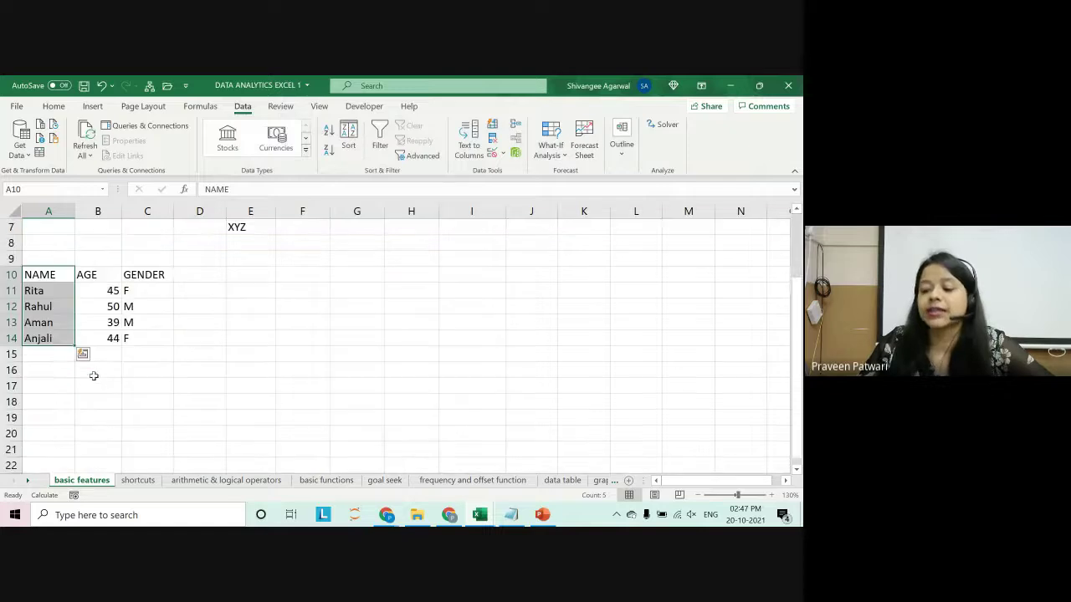
{"action": "scroll", "coordinate": [82, 337], "scroll_direction": "up", "scroll_amount": 2}
{"action": "left_click_drag", "start_coordinate": [60, 376], "coordinate": [148, 442]}
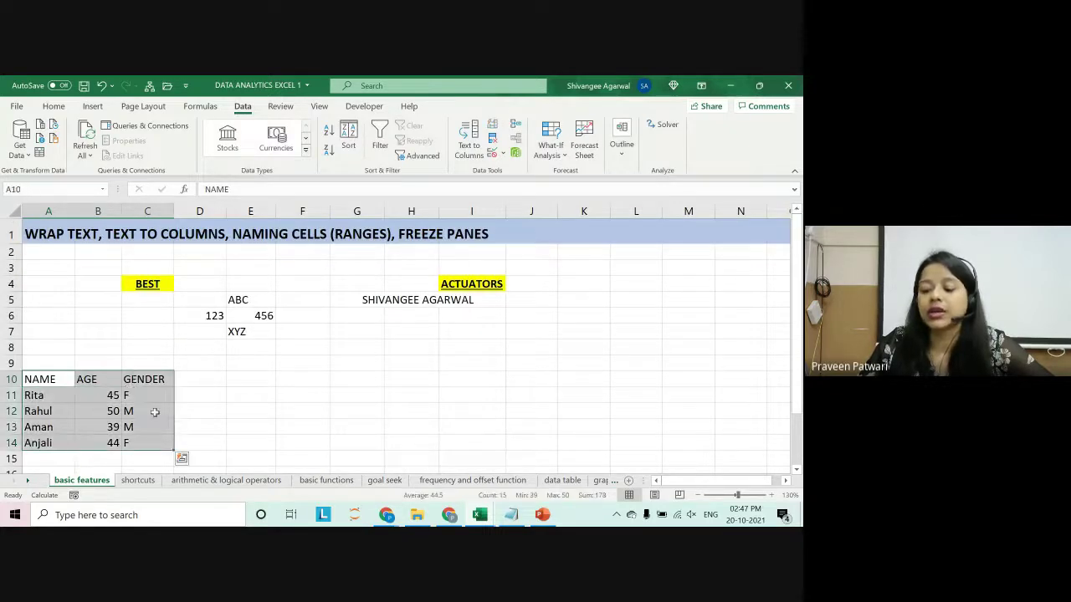
{"action": "left_click", "coordinate": [151, 411]}
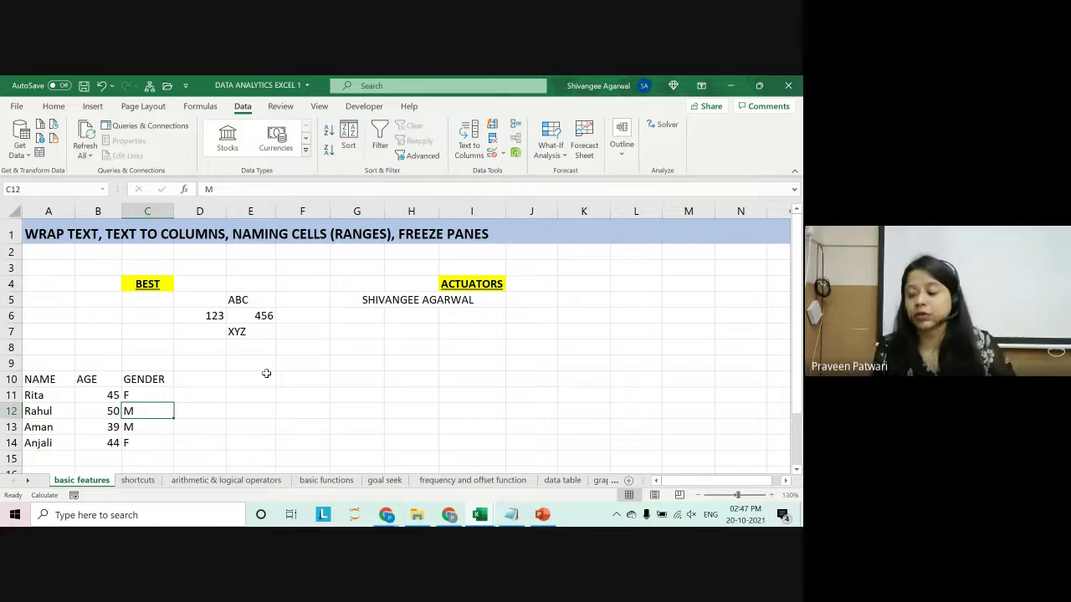
Paste and send the comma-separated sample lines in the Google Meet chat.
{"action": "left_click", "coordinate": [511, 514]}
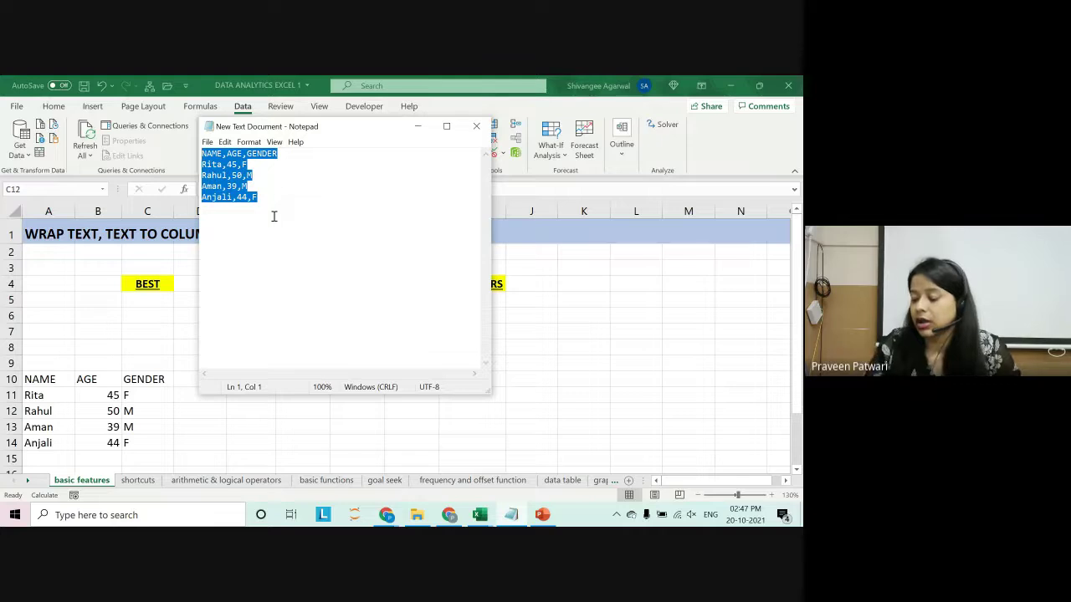
{"action": "left_click", "coordinate": [418, 126]}
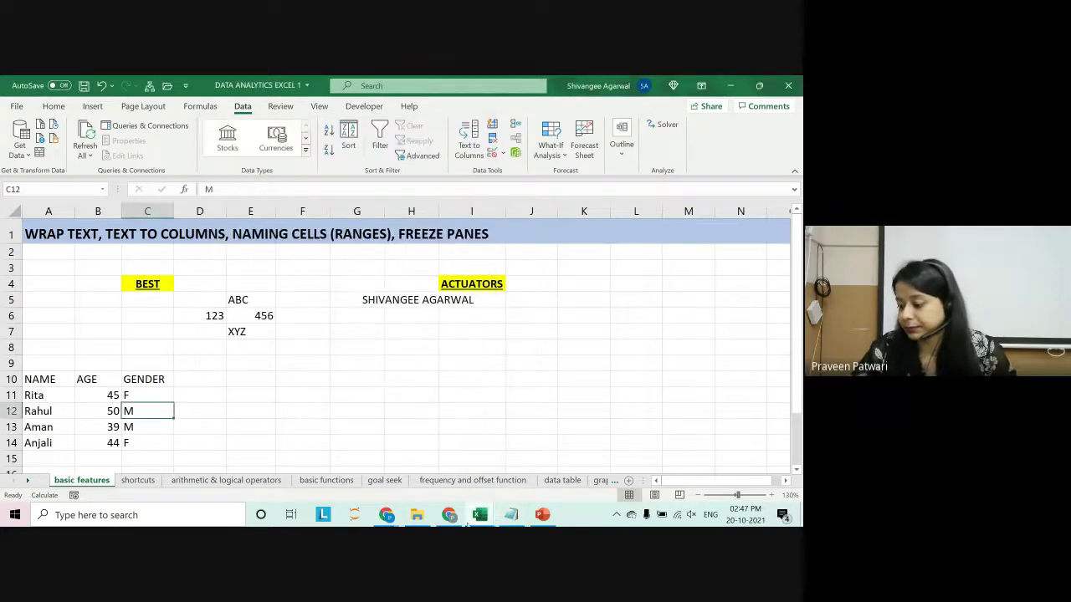
{"action": "left_click", "coordinate": [449, 515]}
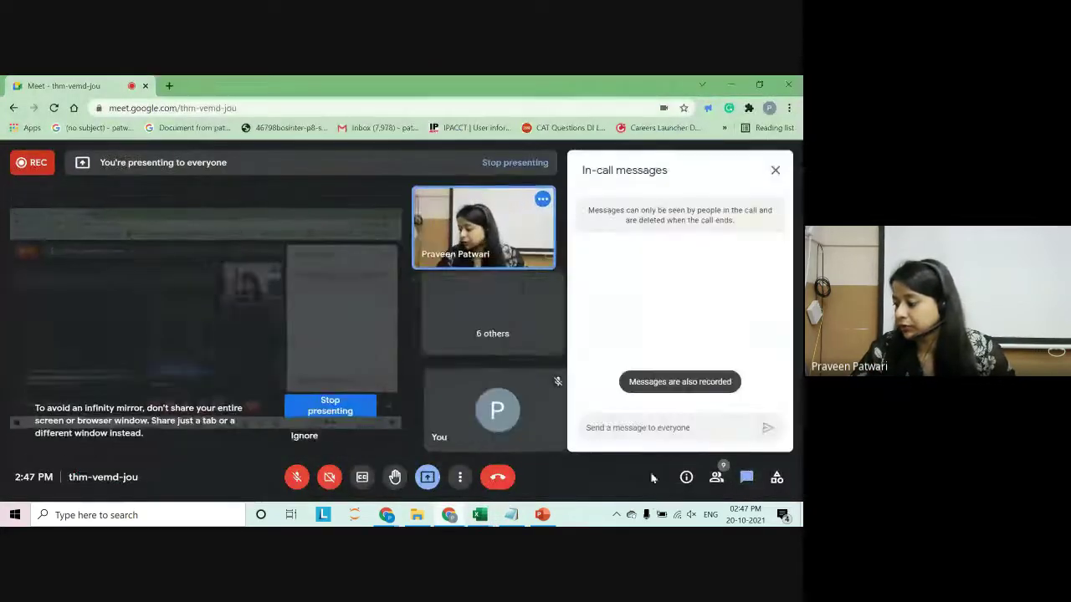
{"action": "left_click", "coordinate": [641, 427]}
{"action": "key", "text": "ctrl+v"}
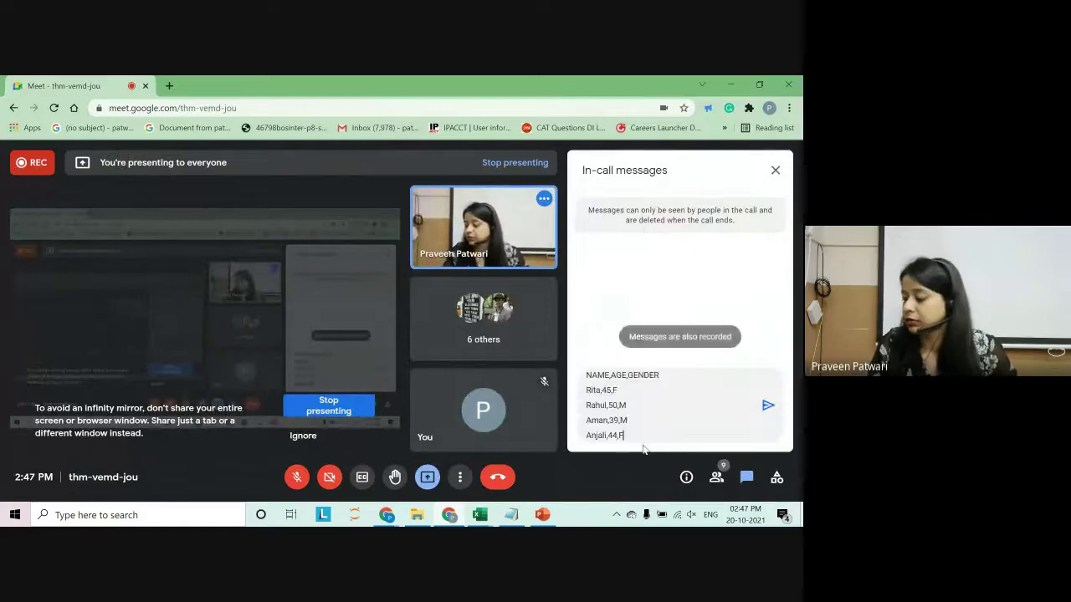
{"action": "key", "text": "Return"}
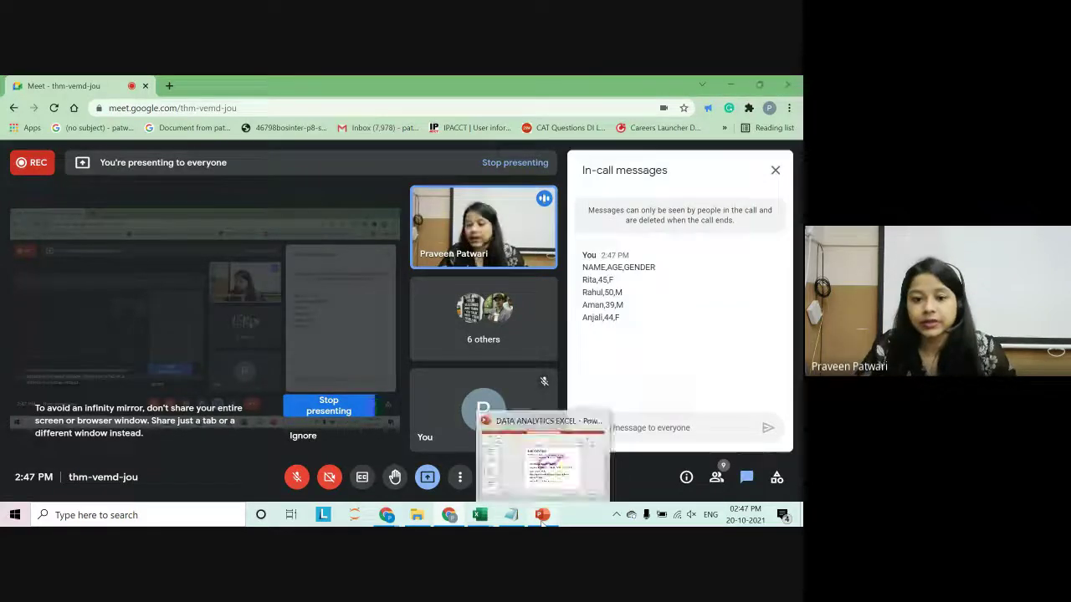
{"action": "left_click", "coordinate": [542, 518]}
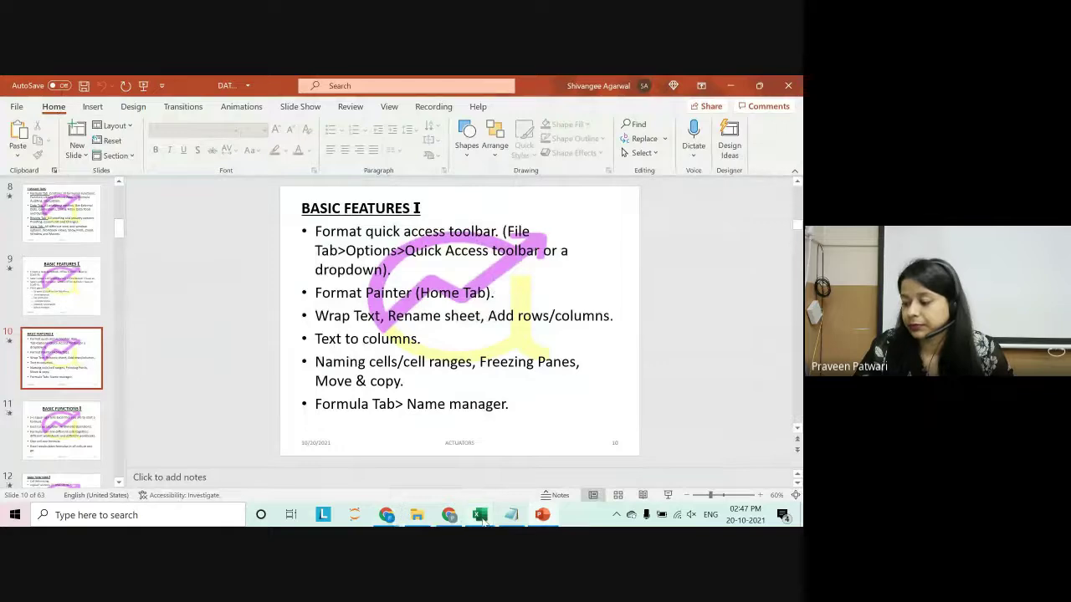
Switch back to the DATA ANALYTICS EXCEL 1 workbook, showing the split NAME, AGE, GENDER table.
{"action": "left_click", "coordinate": [546, 470]}
{"action": "mouse_move", "coordinate": [480, 514]}
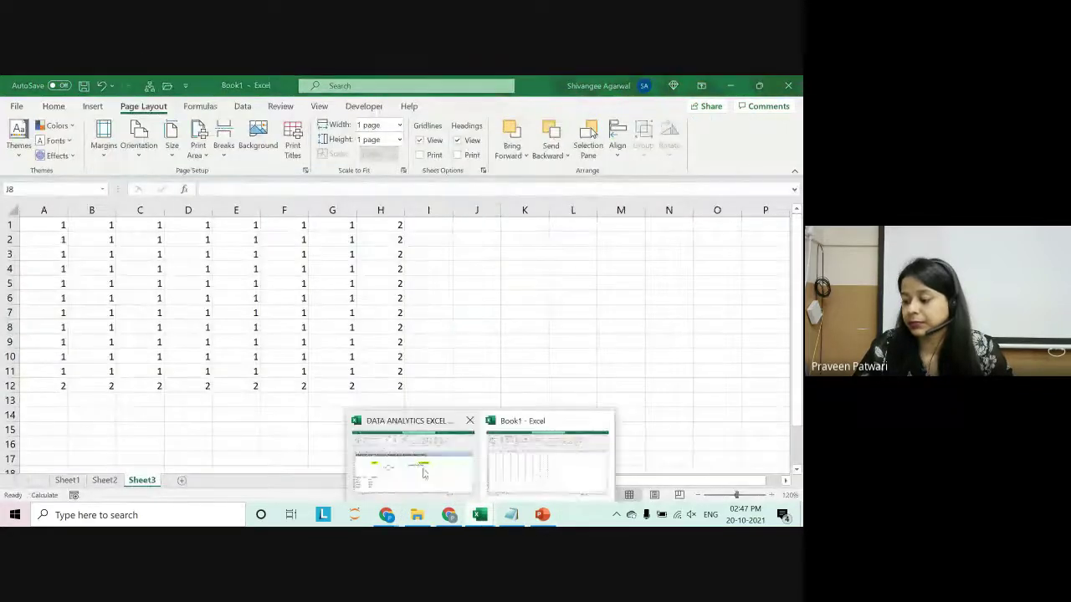
{"action": "left_click", "coordinate": [423, 473]}
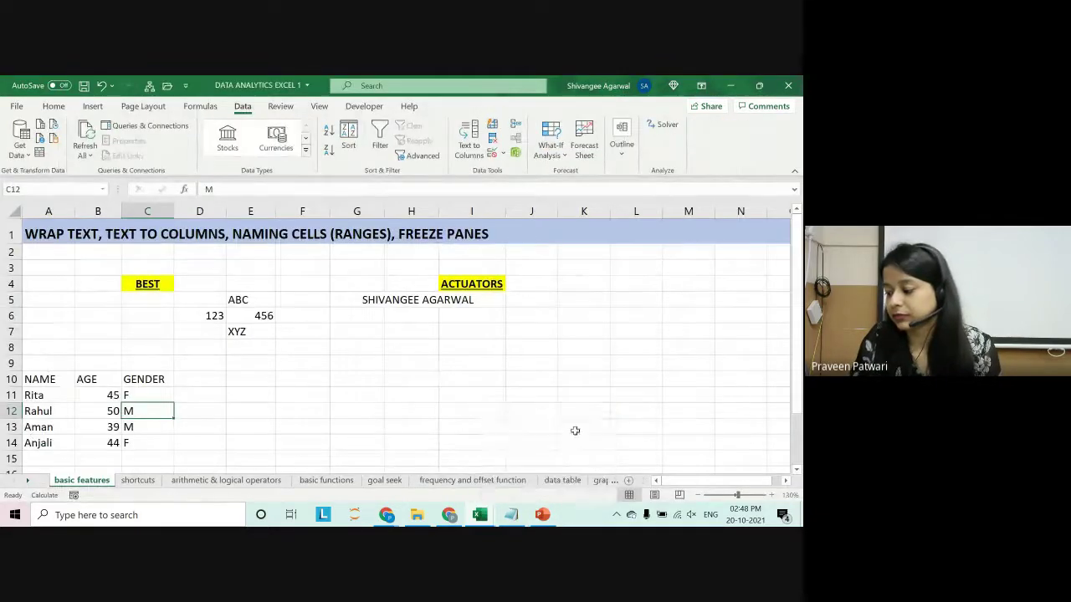
Move from Excel to PowerPoint and back, ending on the Basic Features I slide.
{"action": "left_click", "coordinate": [542, 515]}
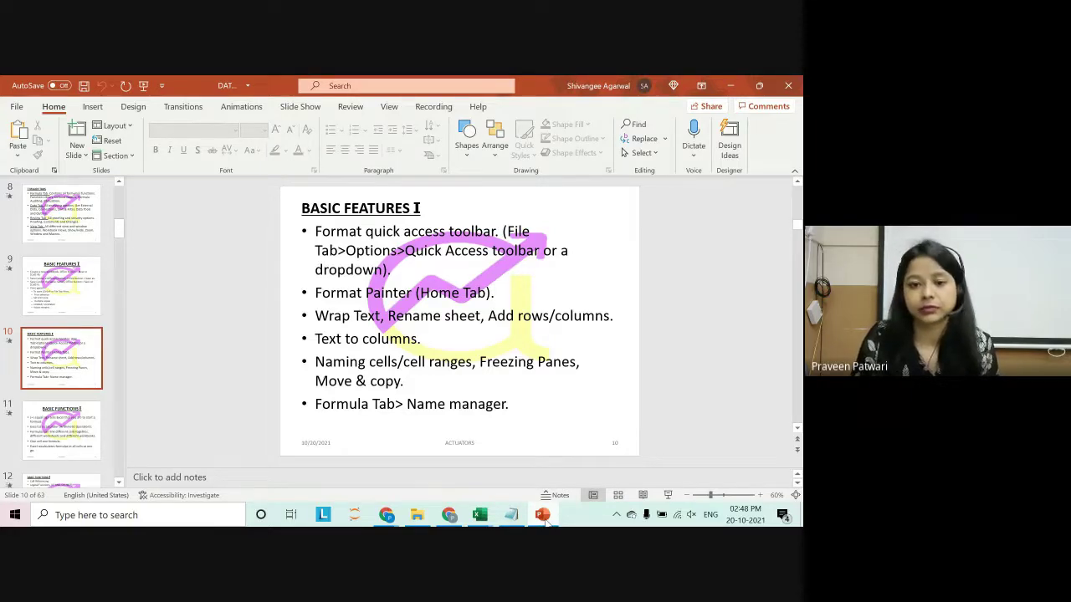
{"action": "left_click", "coordinate": [544, 518]}
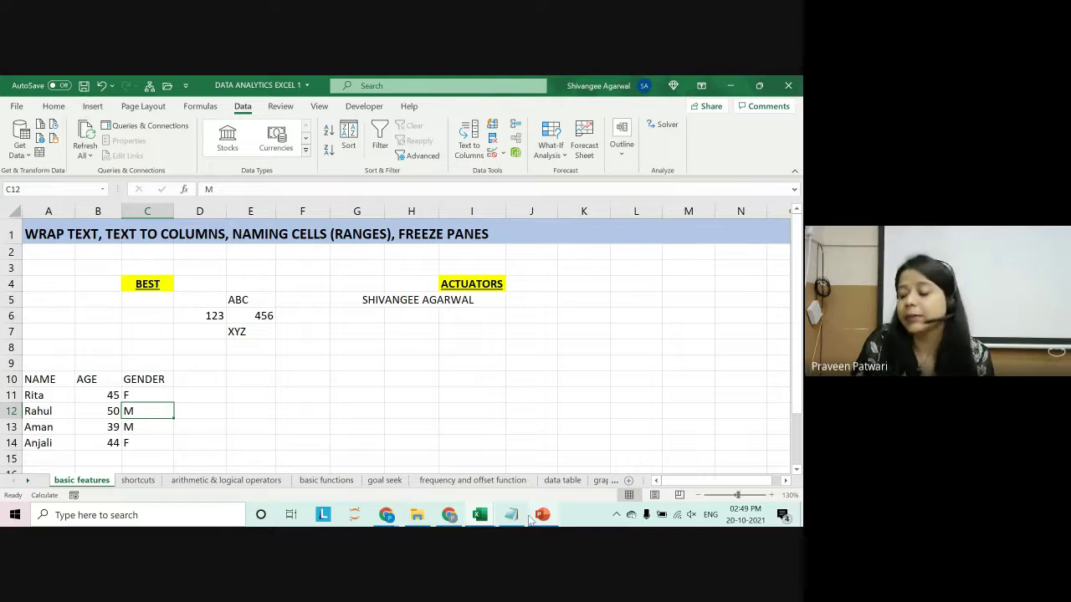
{"action": "left_click", "coordinate": [528, 520]}
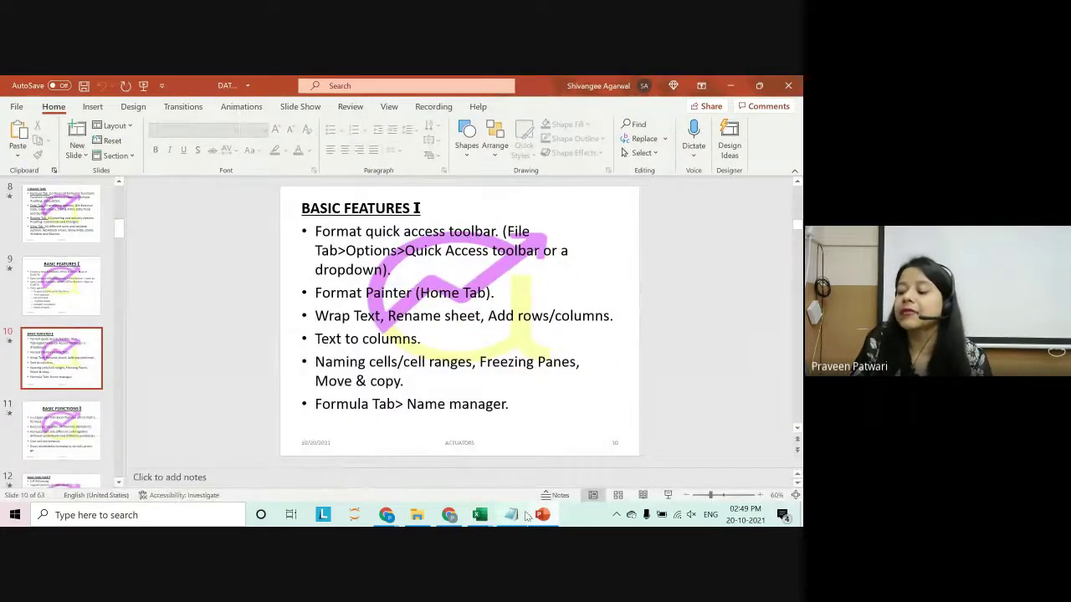
Bring the DATA ANALYTICS EXCEL 1 workbook forward and minimize the Notepad notes.
{"action": "mouse_move", "coordinate": [511, 514]}
{"action": "left_click", "coordinate": [526, 512]}
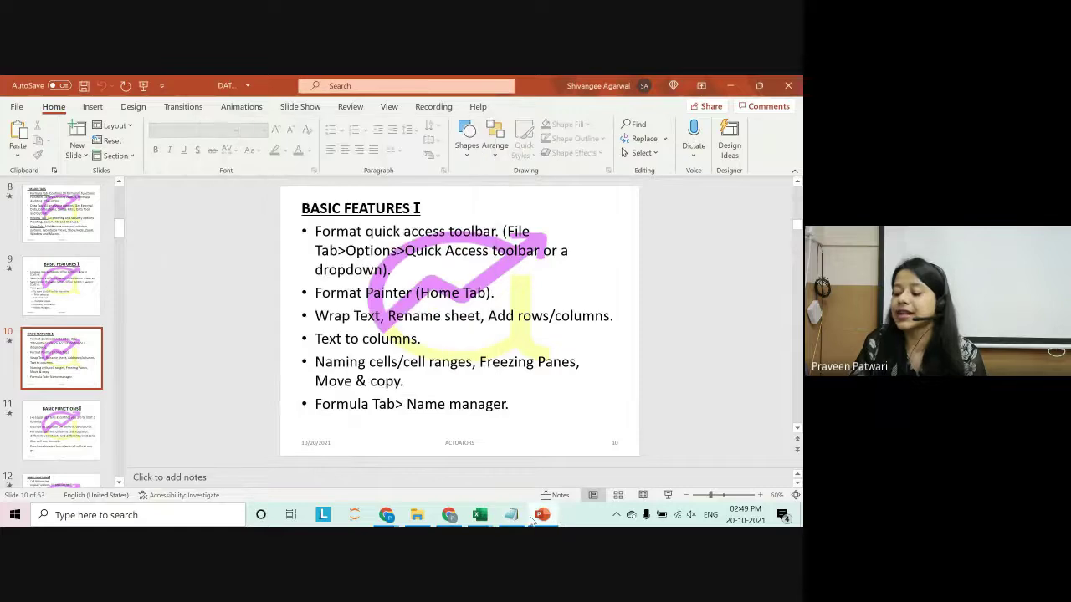
{"action": "left_click", "coordinate": [480, 514]}
{"action": "left_click", "coordinate": [417, 127]}
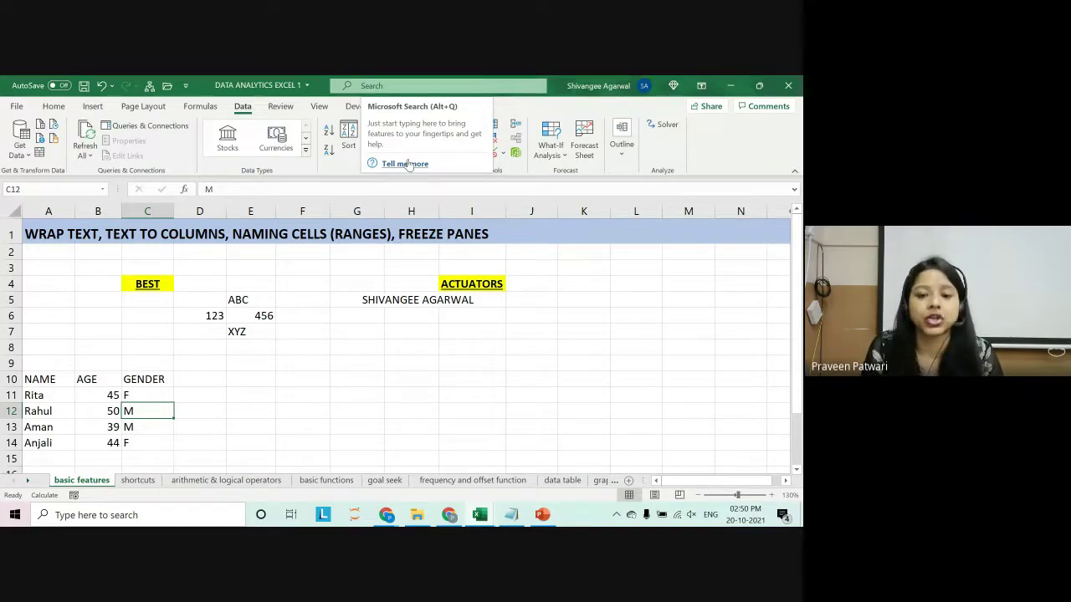
{"action": "left_click_drag", "start_coordinate": [37, 365], "coordinate": [30, 477]}
{"action": "left_click", "coordinate": [42, 338]}
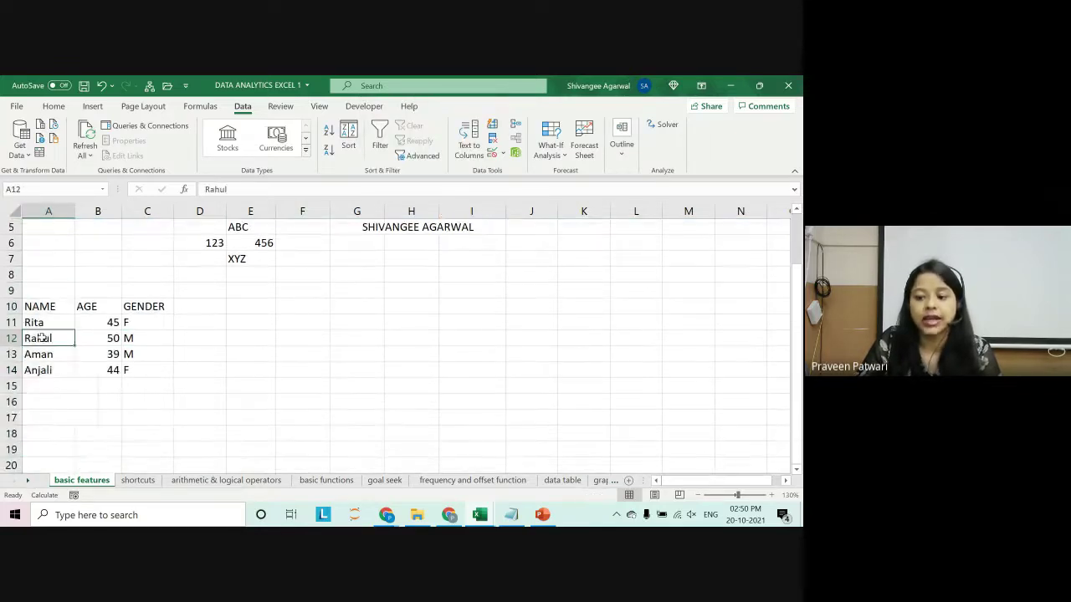
{"action": "scroll", "coordinate": [47, 329], "scroll_direction": "up", "scroll_amount": 2}
{"action": "left_click", "coordinate": [55, 379]}
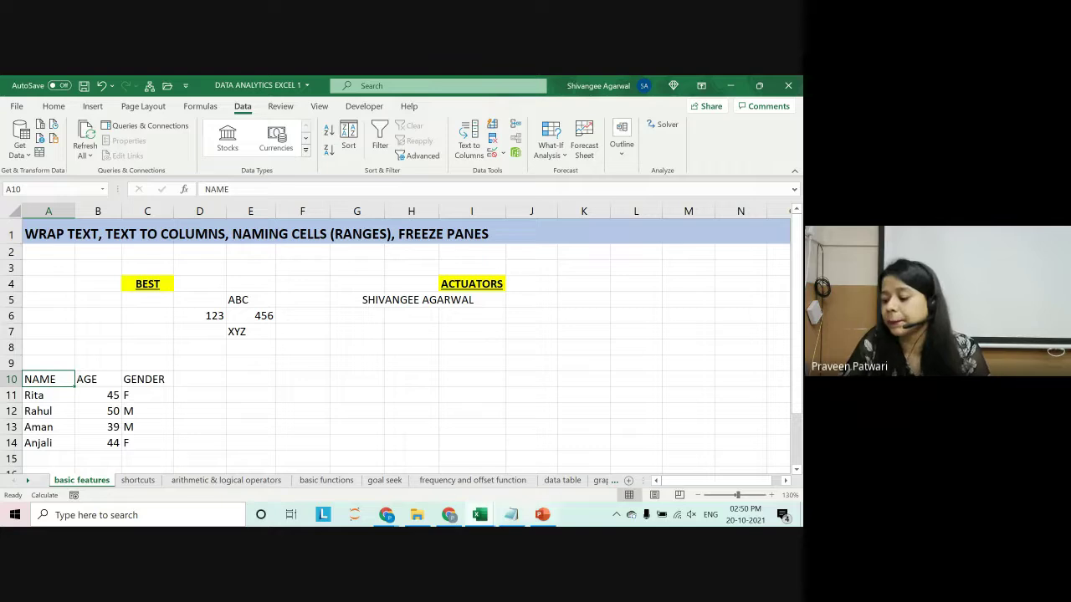
{"action": "mouse_move", "coordinate": [542, 515]}
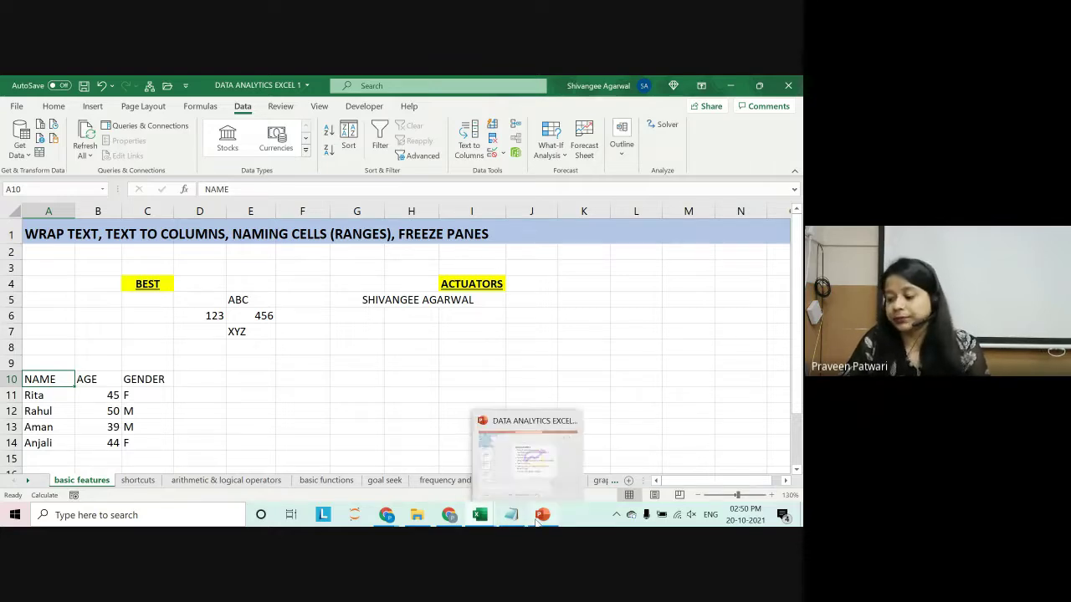
{"action": "left_click", "coordinate": [311, 366]}
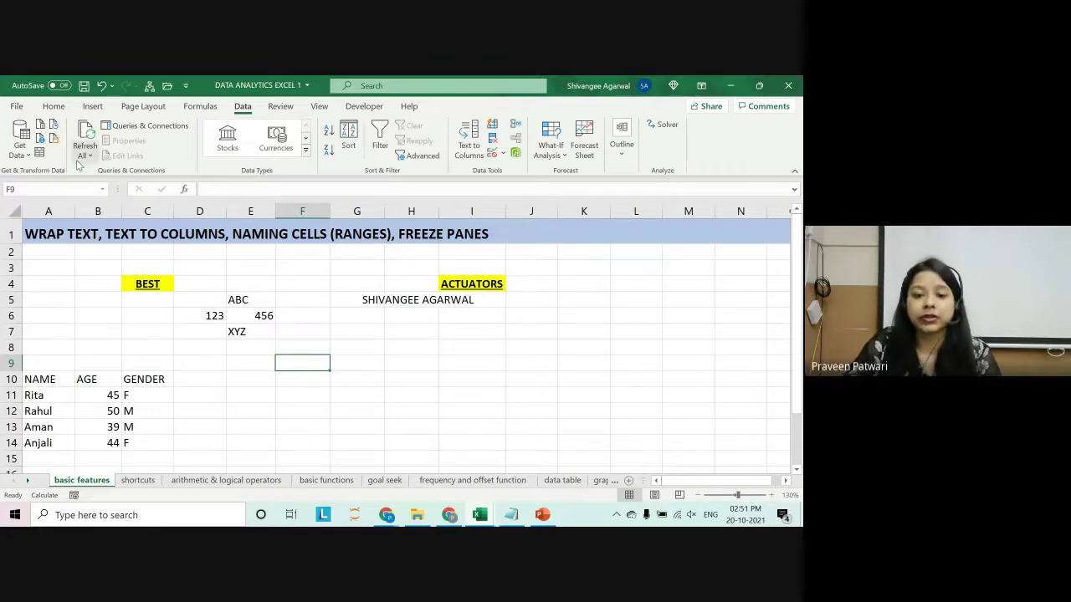
Enter demo in the Name Box to jump to the DEMO range on basic functions.
{"action": "left_click", "coordinate": [20, 190]}
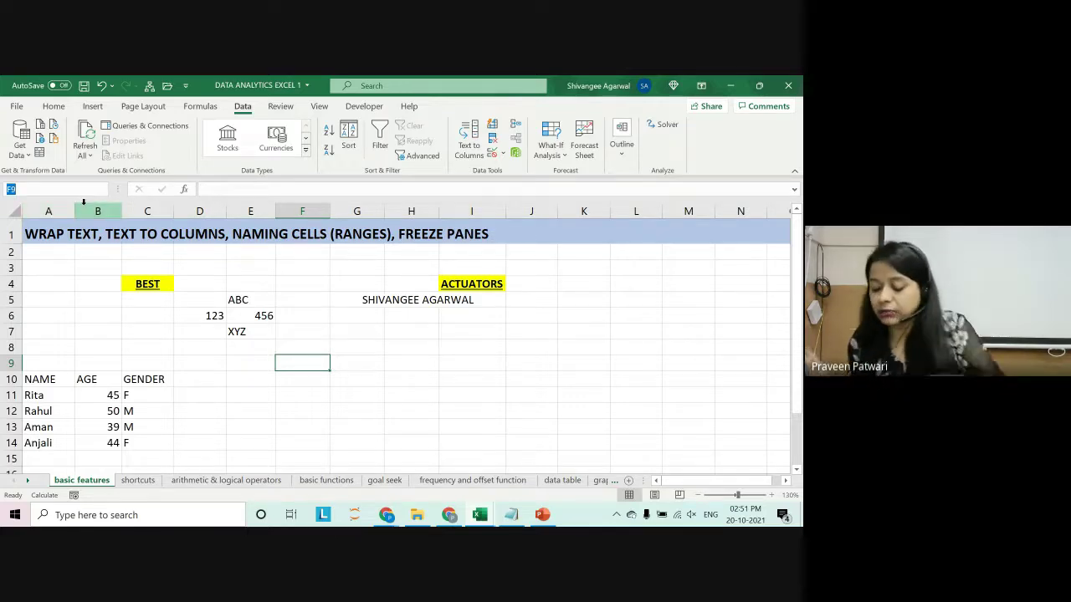
{"action": "type", "text": "d"}
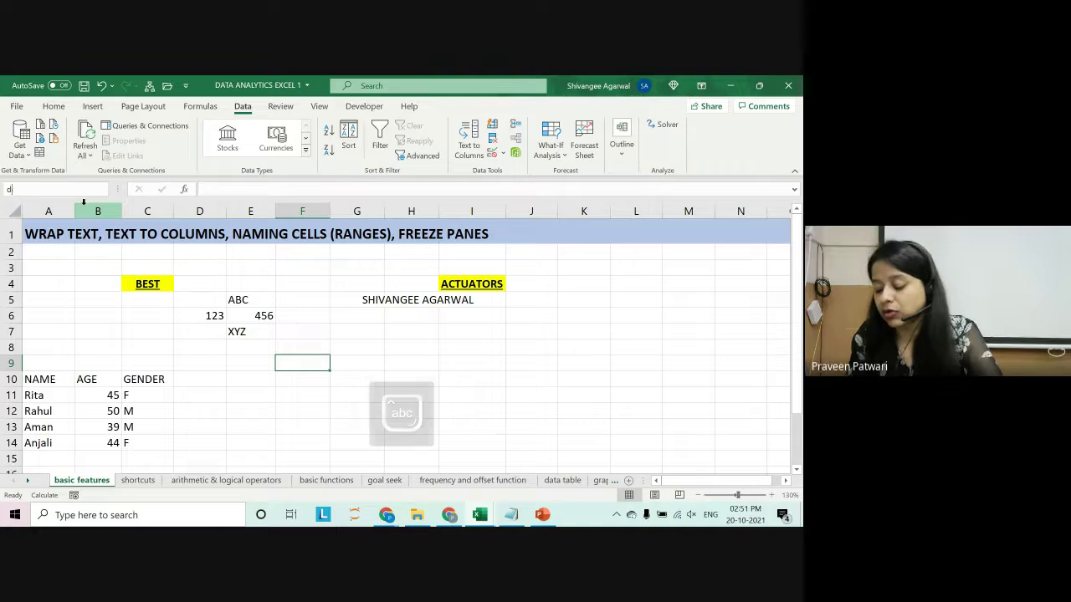
{"action": "type", "text": "emo"}
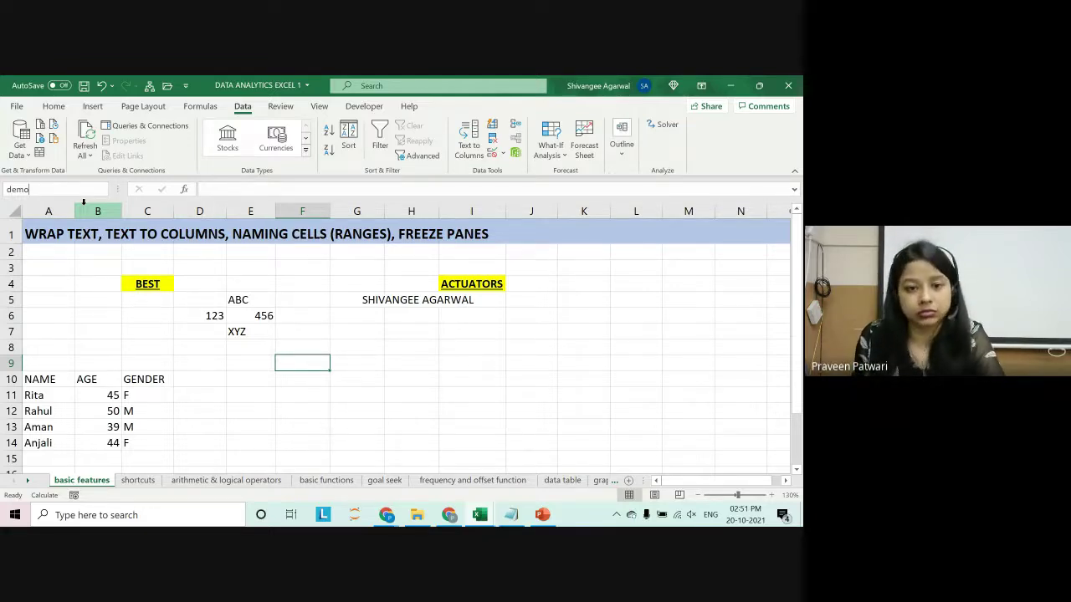
{"action": "key", "text": "Return"}
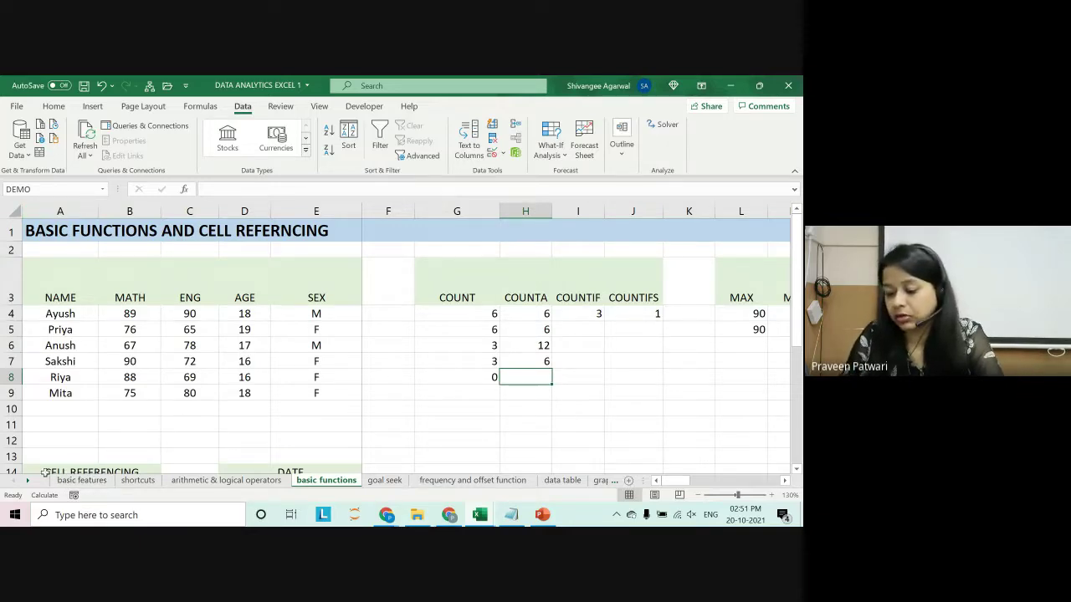
Open Book1's empty Sheet1, zoom in slightly, and select cell D3.
{"action": "left_click", "coordinate": [81, 480]}
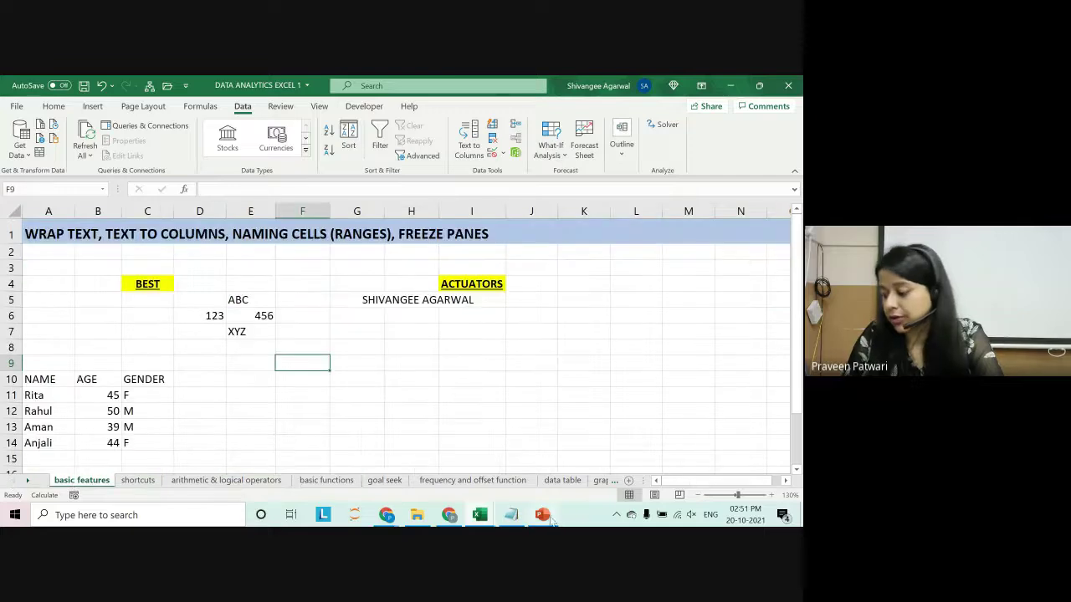
{"action": "mouse_move", "coordinate": [479, 514]}
{"action": "left_click", "coordinate": [544, 458]}
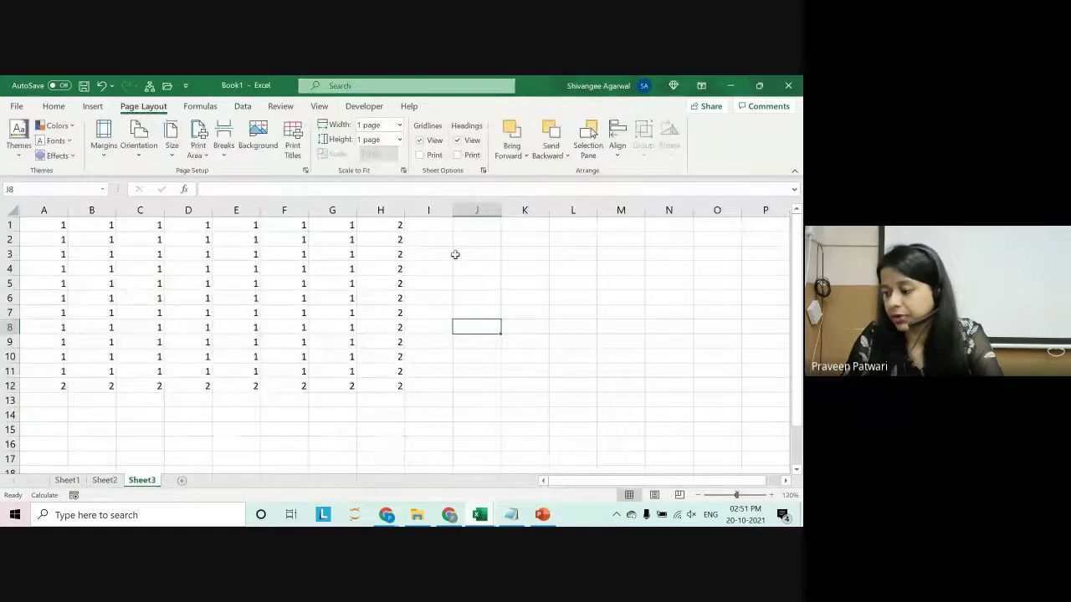
{"action": "left_click", "coordinate": [67, 480]}
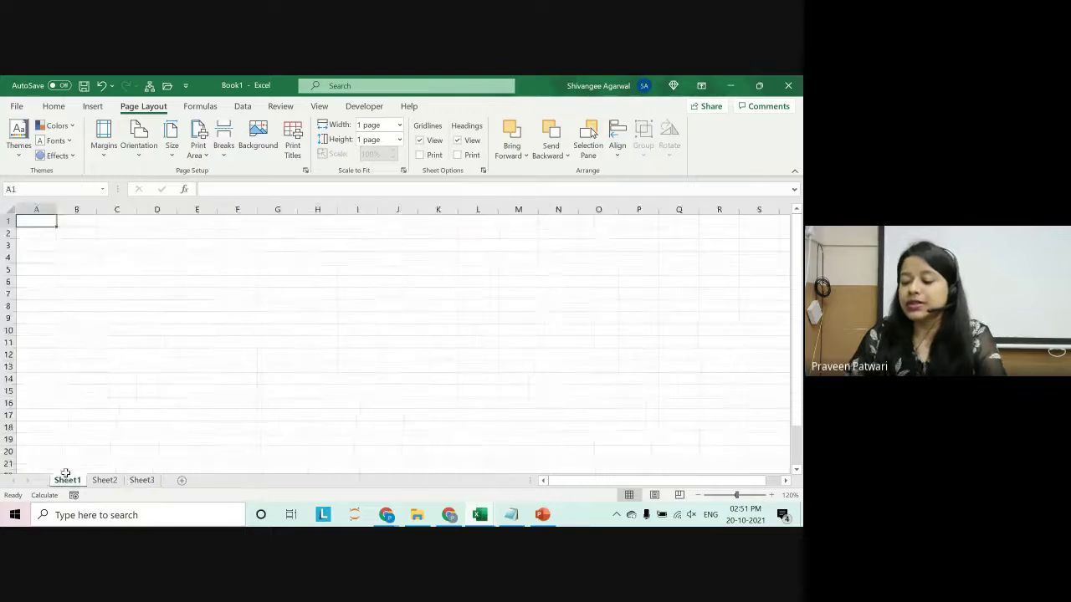
{"action": "left_click", "coordinate": [184, 273]}
{"action": "left_click", "coordinate": [772, 495]}
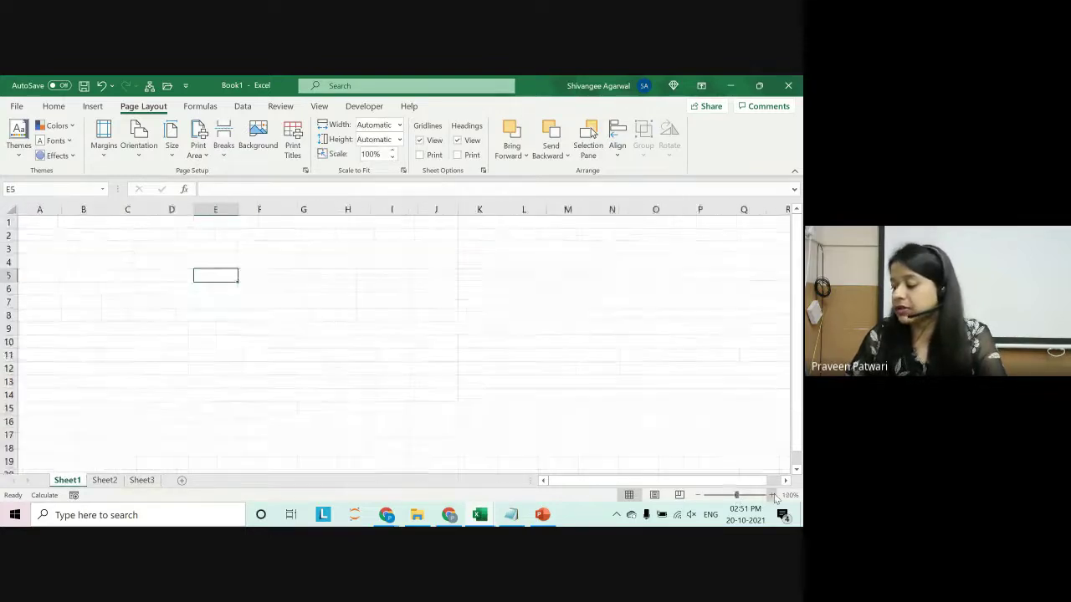
{"action": "left_click", "coordinate": [773, 495]}
{"action": "left_click", "coordinate": [225, 265]}
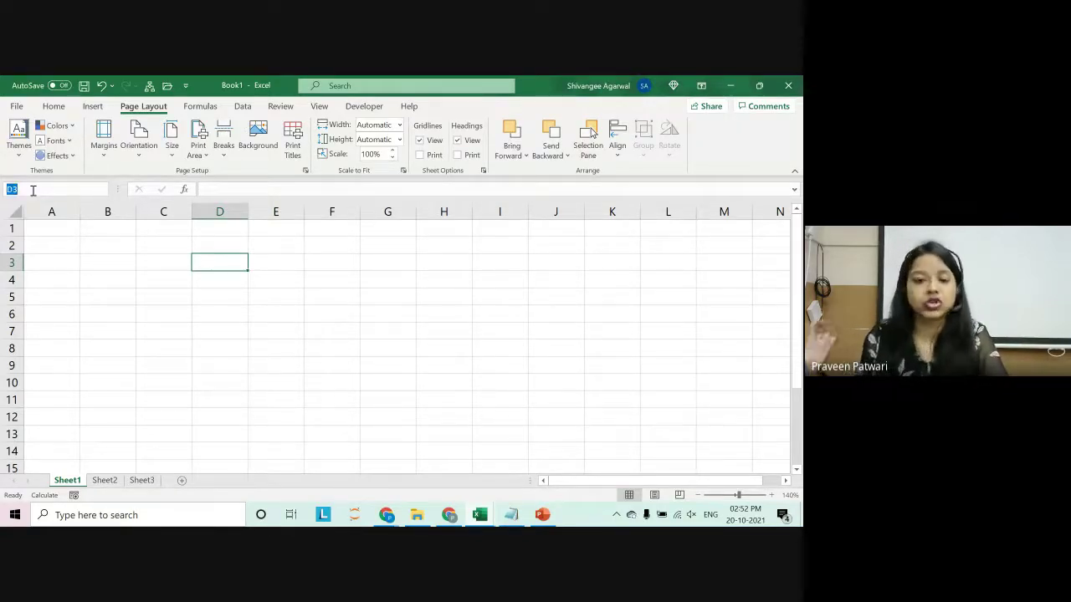
Name cell D3 demo through the Name Box and reselect it to confirm the name.
{"action": "type", "text": "demo"}
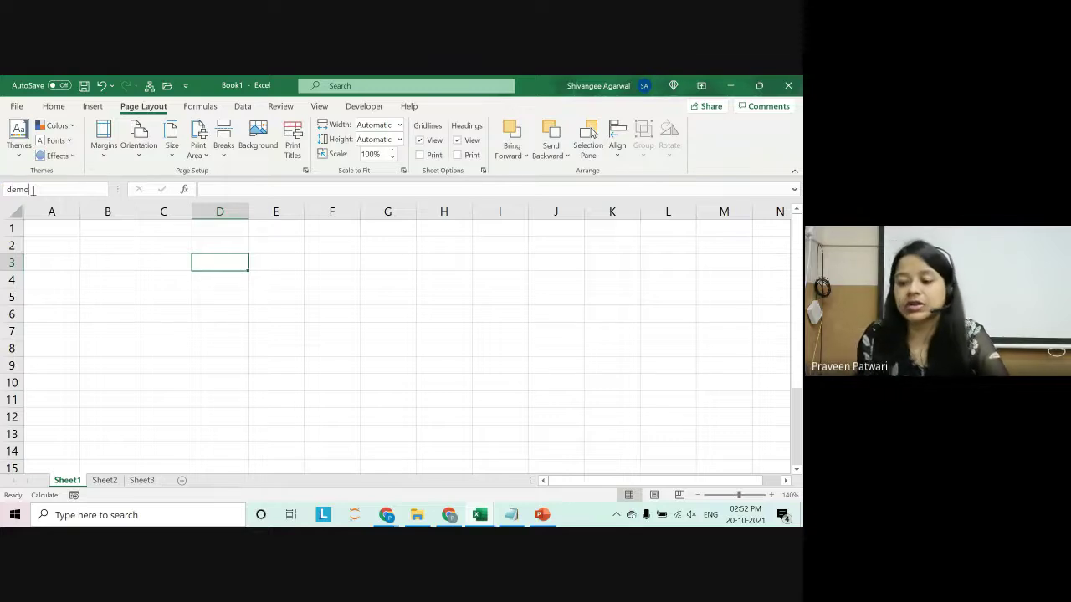
{"action": "key", "text": "Return"}
{"action": "scroll", "coordinate": [210, 236], "scroll_direction": "down", "scroll_amount": 1}
{"action": "scroll", "coordinate": [275, 288], "scroll_direction": "up", "scroll_amount": 1}
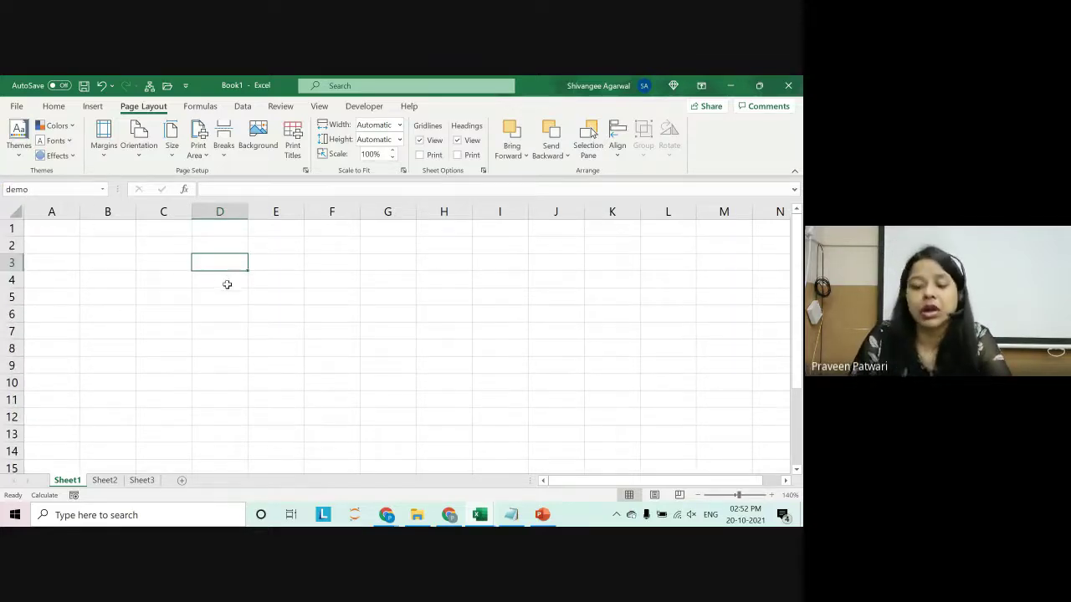
{"action": "left_click", "coordinate": [183, 267]}
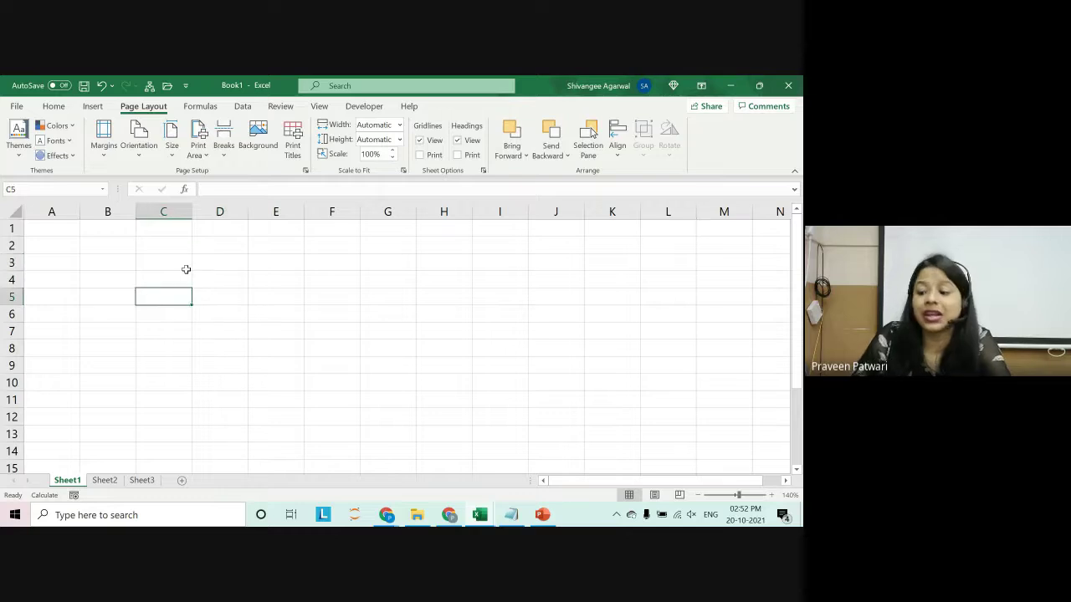
{"action": "left_click", "coordinate": [205, 262]}
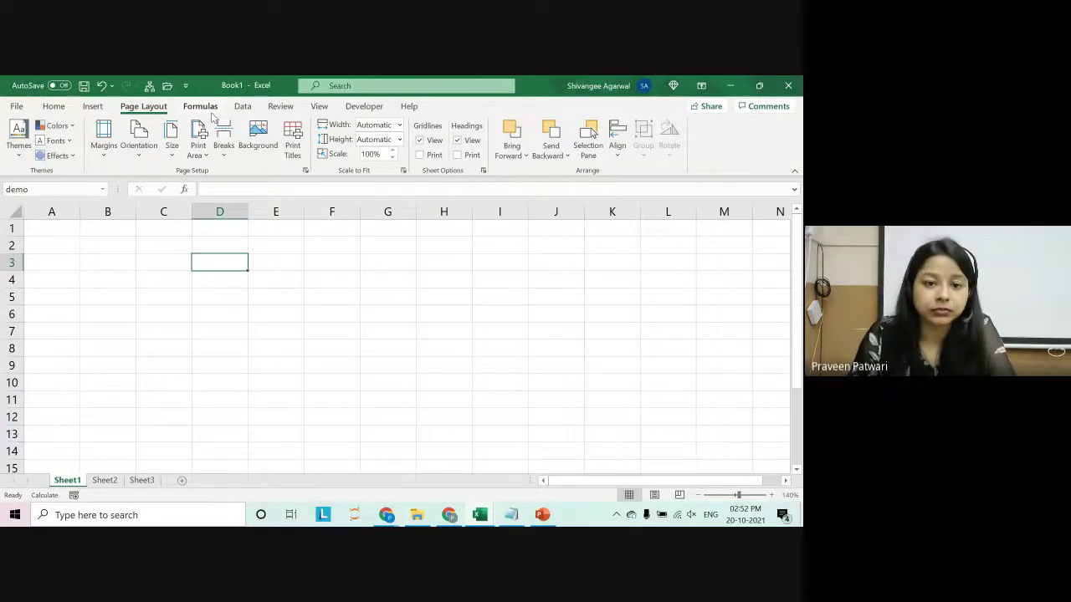
Review the demo and Print_Area entries in Name Manager, checking Print_Area's reference.
{"action": "left_click", "coordinate": [213, 116]}
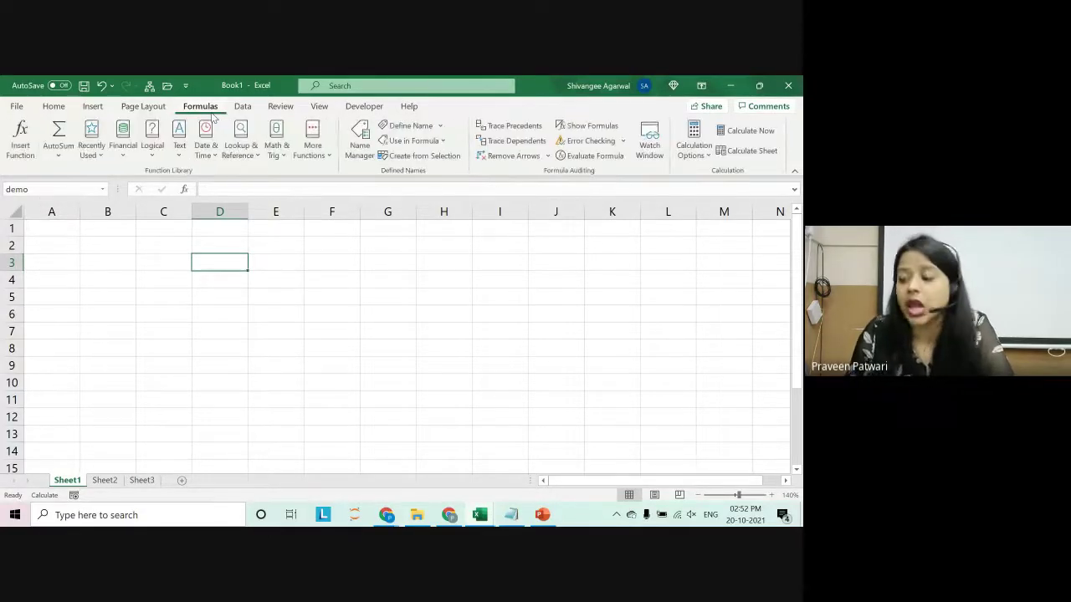
{"action": "left_click", "coordinate": [361, 146]}
{"action": "left_click_drag", "start_coordinate": [358, 119], "coordinate": [452, 140]}
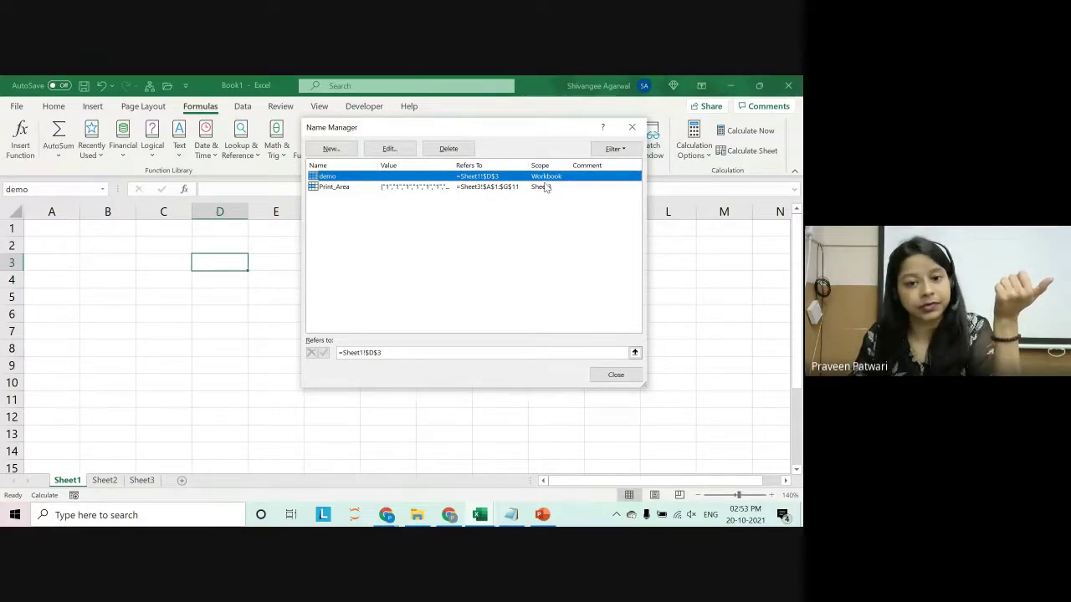
{"action": "left_click", "coordinate": [340, 189]}
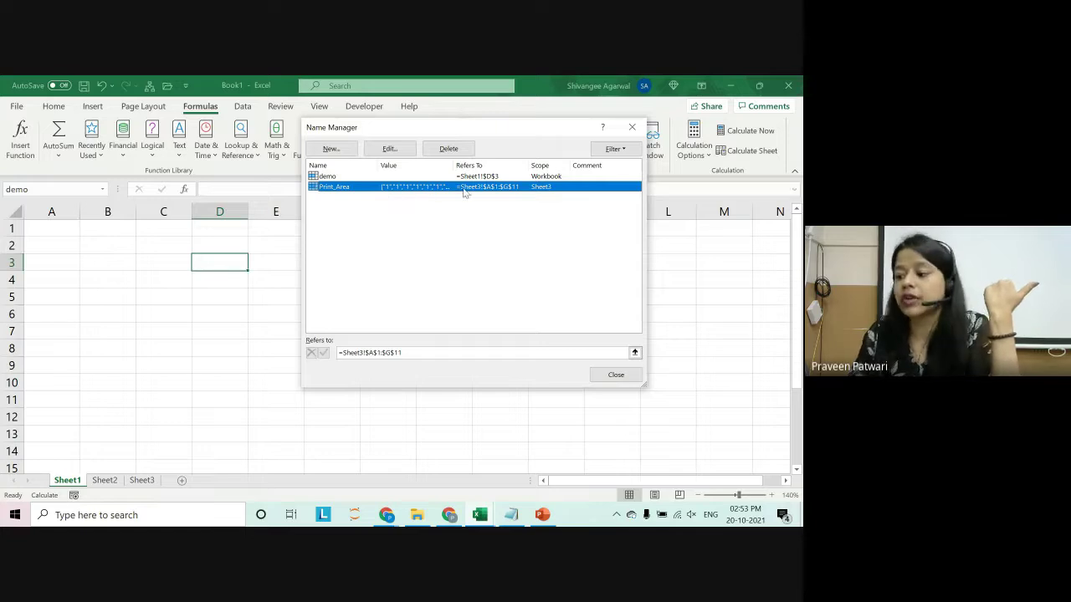
{"action": "left_click", "coordinate": [619, 376]}
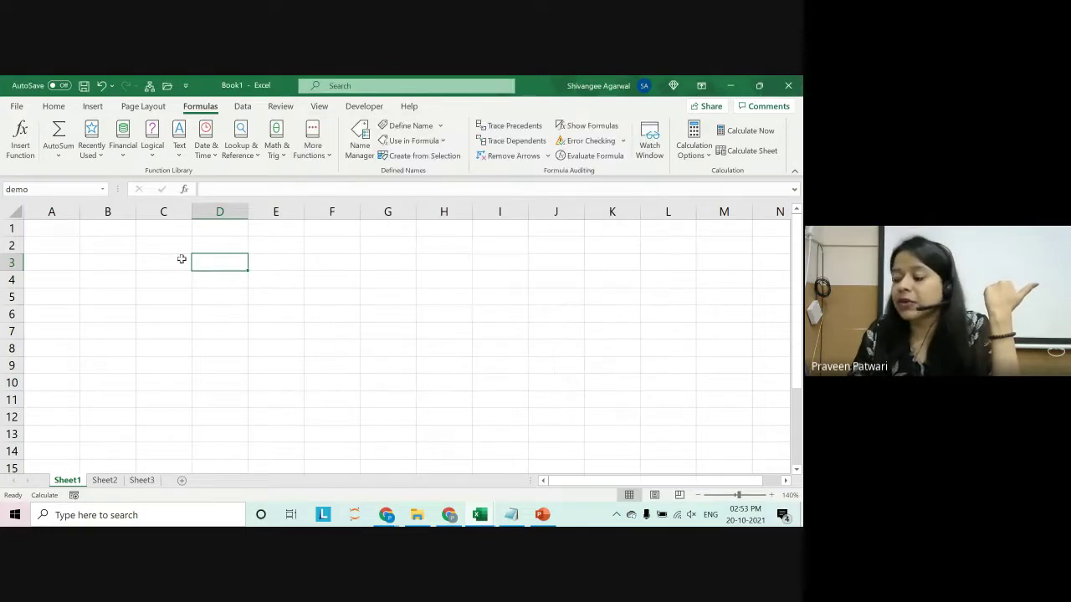
Enter 56 in cell D3 and check demo's value in Name Manager.
{"action": "type", "text": "56"}
{"action": "key", "text": "Return"}
{"action": "left_click", "coordinate": [233, 261]}
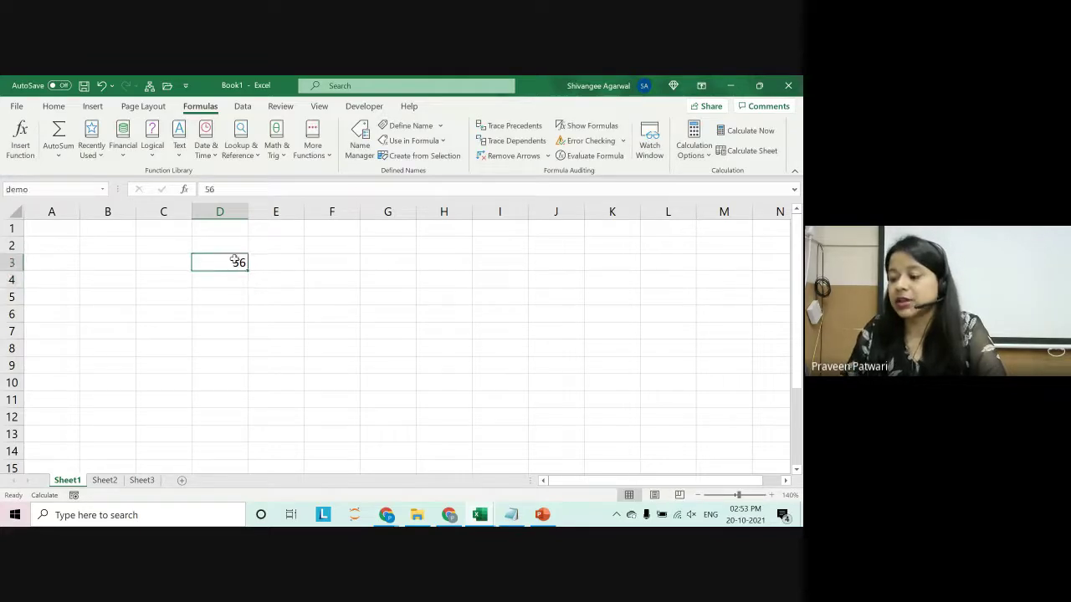
{"action": "left_click", "coordinate": [359, 144]}
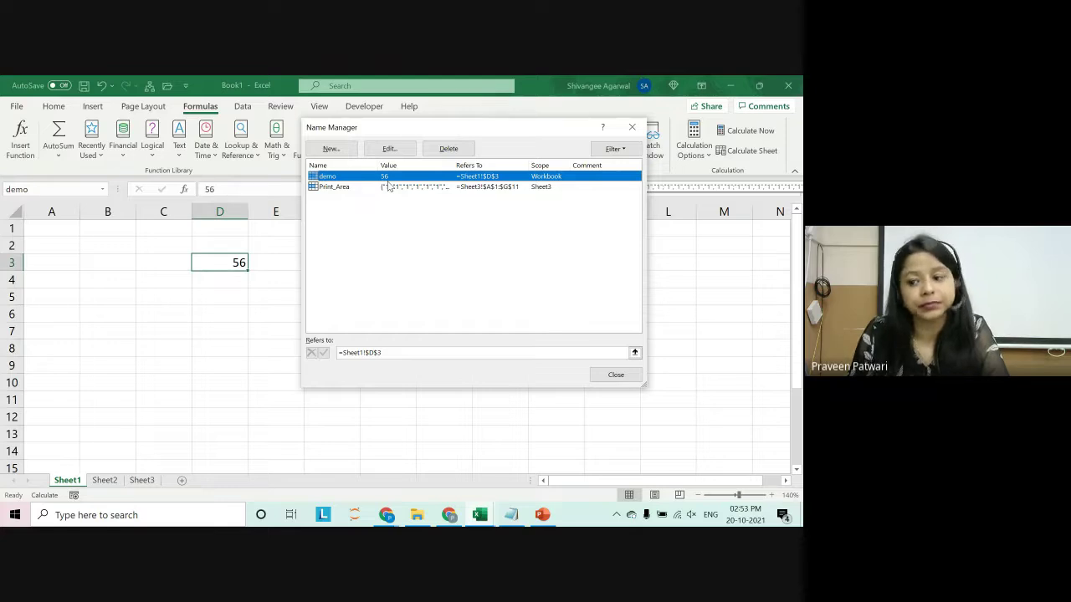
{"action": "left_click", "coordinate": [616, 374]}
Name the range F3:I11 demo2 and verify its Sheet1!$F$3:$I$11 reference in Name Manager.
{"action": "left_click_drag", "start_coordinate": [318, 262], "coordinate": [516, 392]}
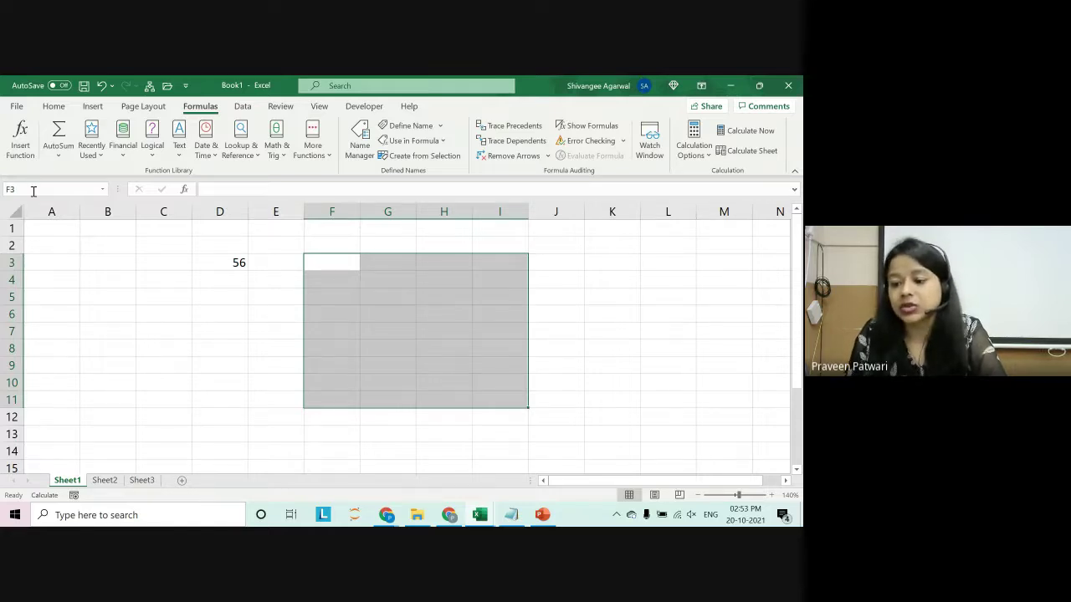
{"action": "type", "text": "demo2"}
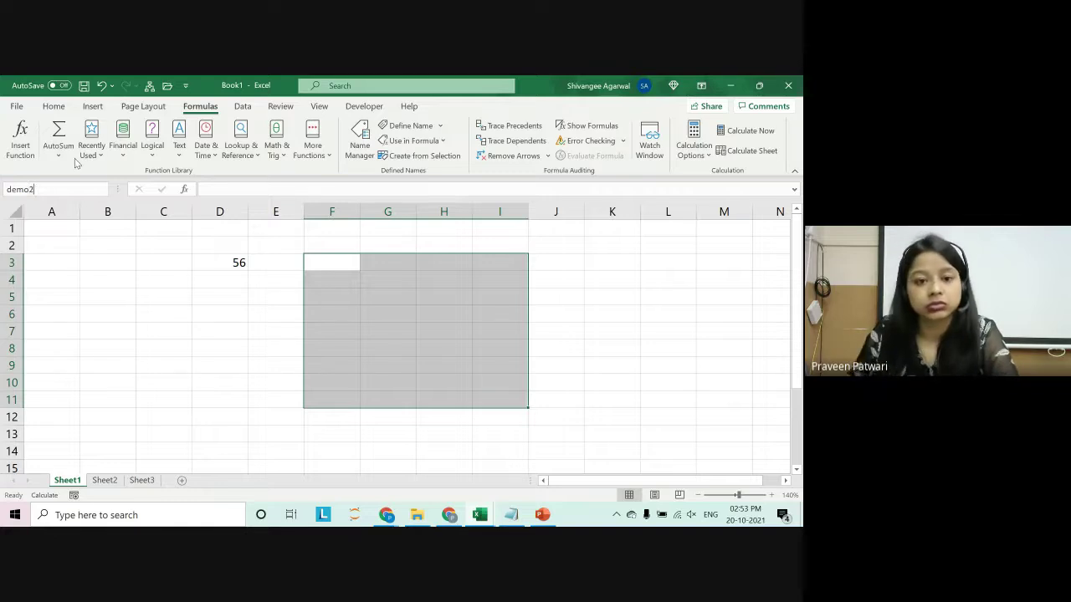
{"action": "key", "text": "Return"}
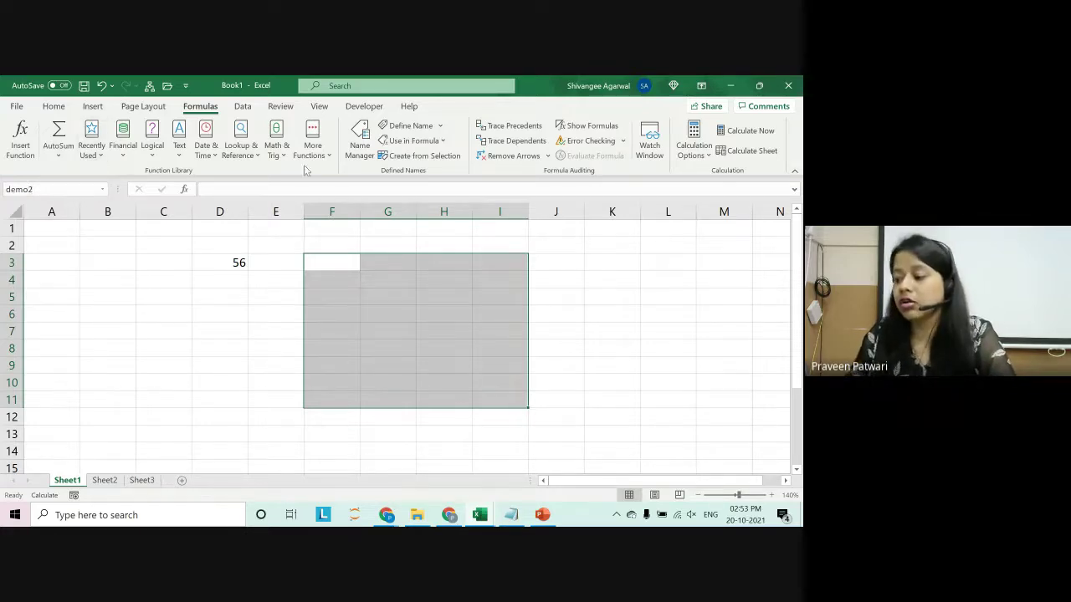
{"action": "left_click", "coordinate": [374, 281]}
{"action": "left_click", "coordinate": [360, 142]}
{"action": "left_click", "coordinate": [333, 188]}
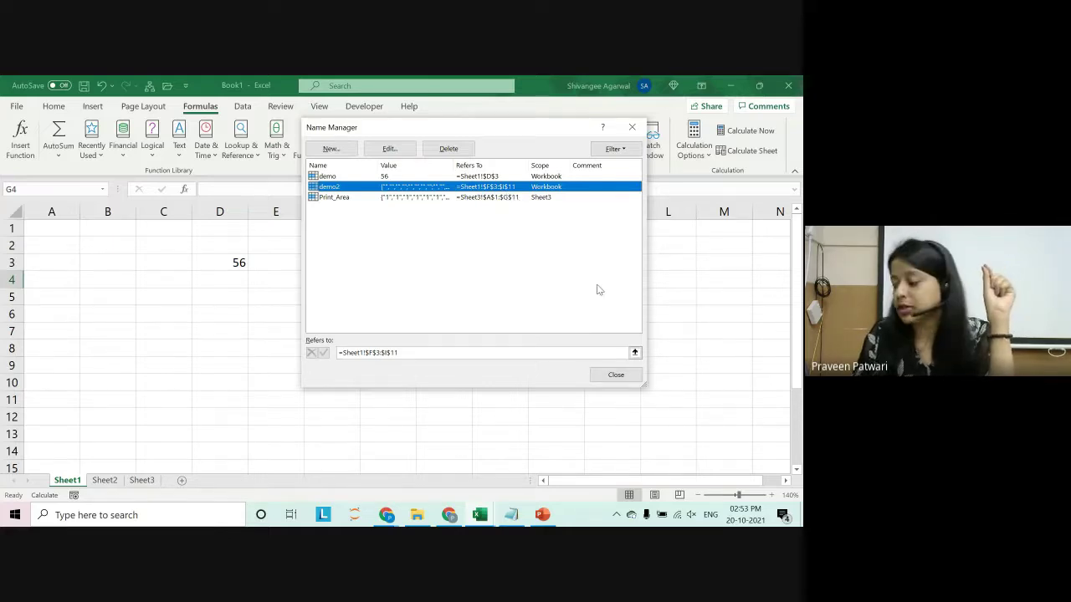
{"action": "left_click", "coordinate": [623, 375]}
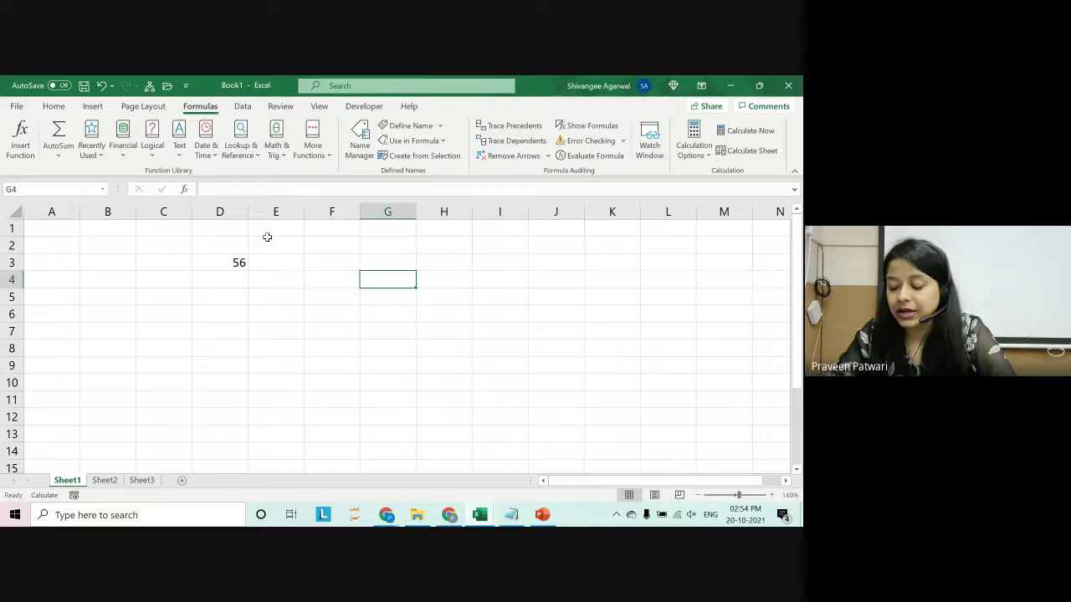
{"action": "key", "text": "ctrl+shift+F2"}
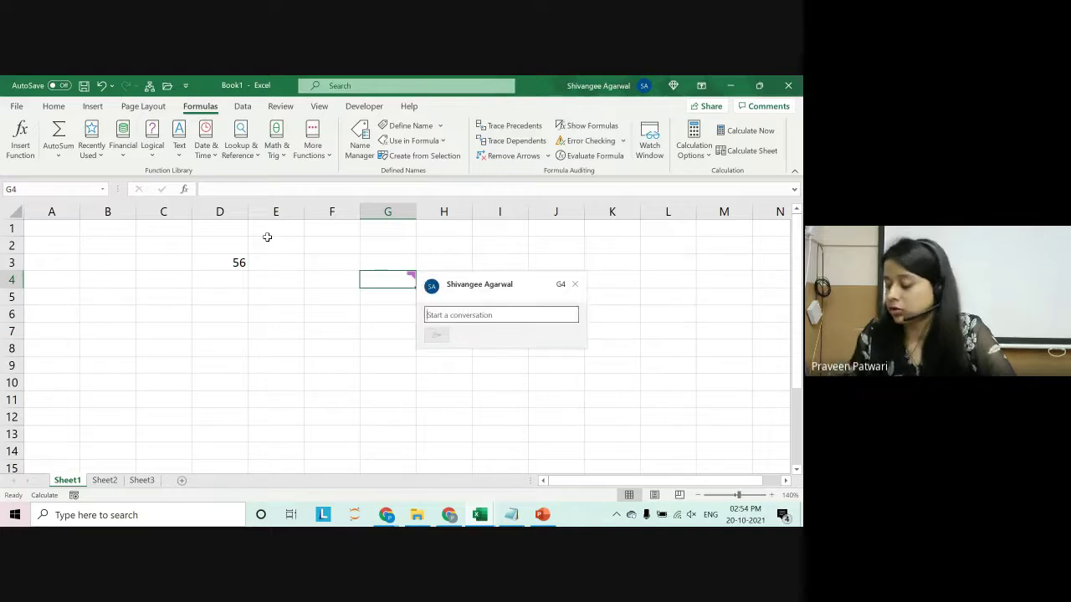
{"action": "left_click", "coordinate": [575, 285]}
{"action": "key", "text": "ctrl+shift+F3"}
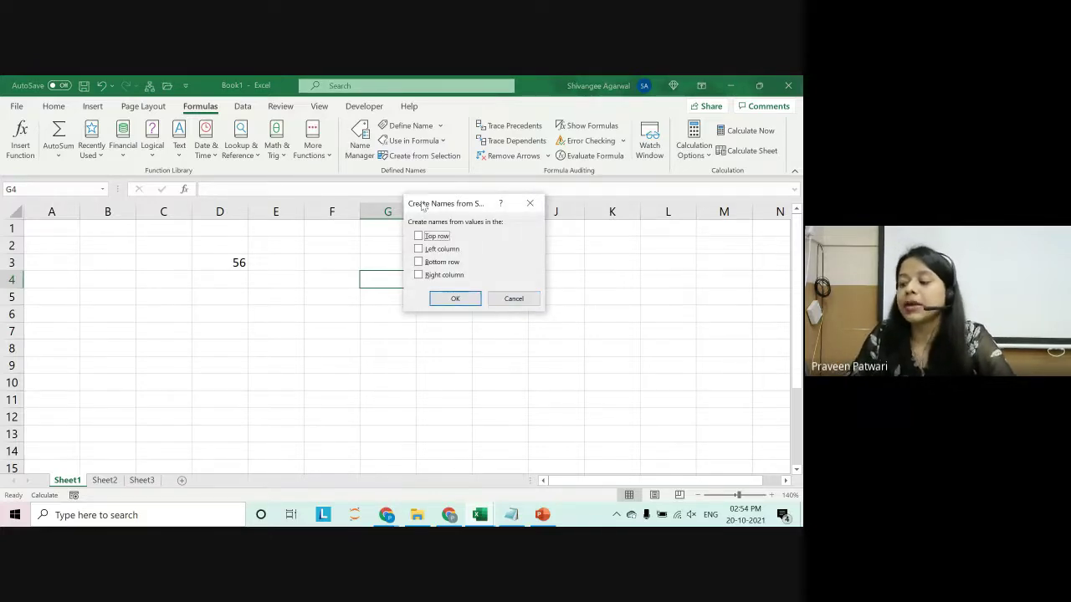
{"action": "left_click", "coordinate": [517, 300]}
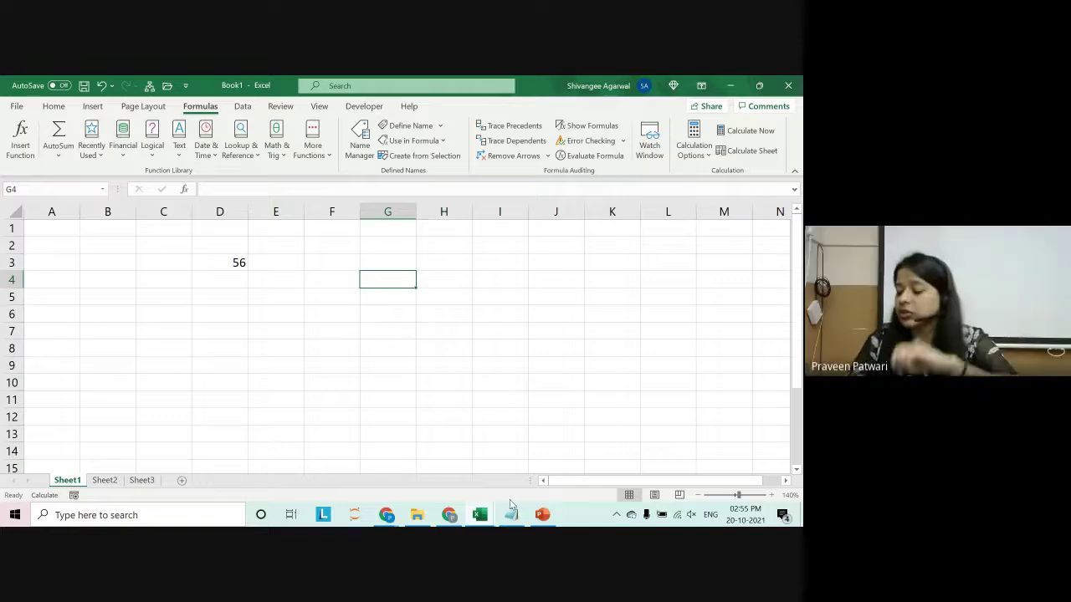
Copy the NAME,AGE,GENDER records from the Meet chat and paste them into Book1's B6.
{"action": "left_click", "coordinate": [452, 516]}
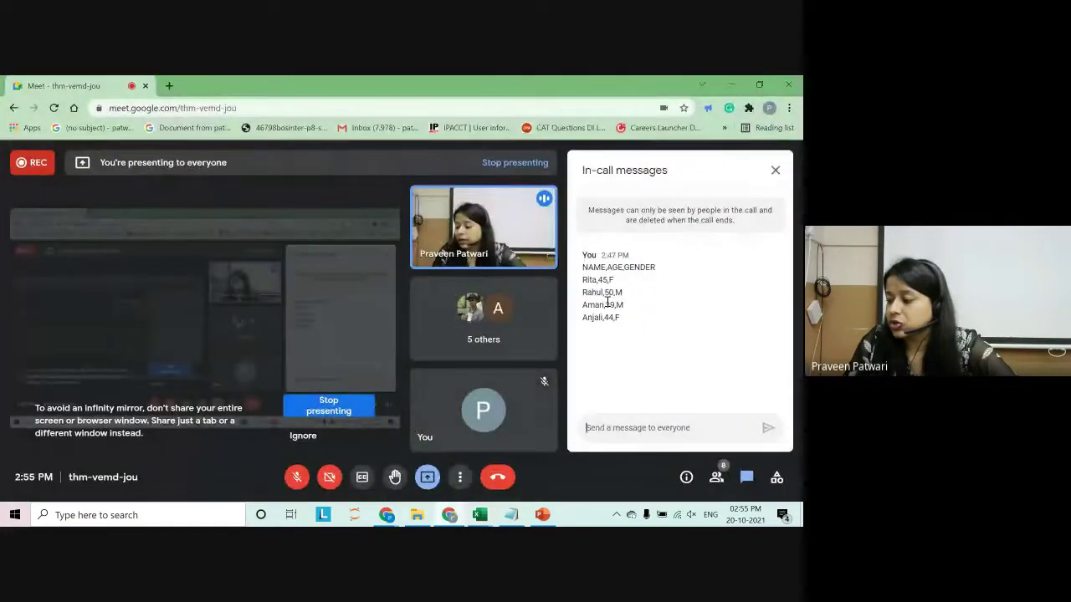
{"action": "left_click_drag", "start_coordinate": [629, 322], "coordinate": [571, 267]}
{"action": "key", "text": "ctrl+c"}
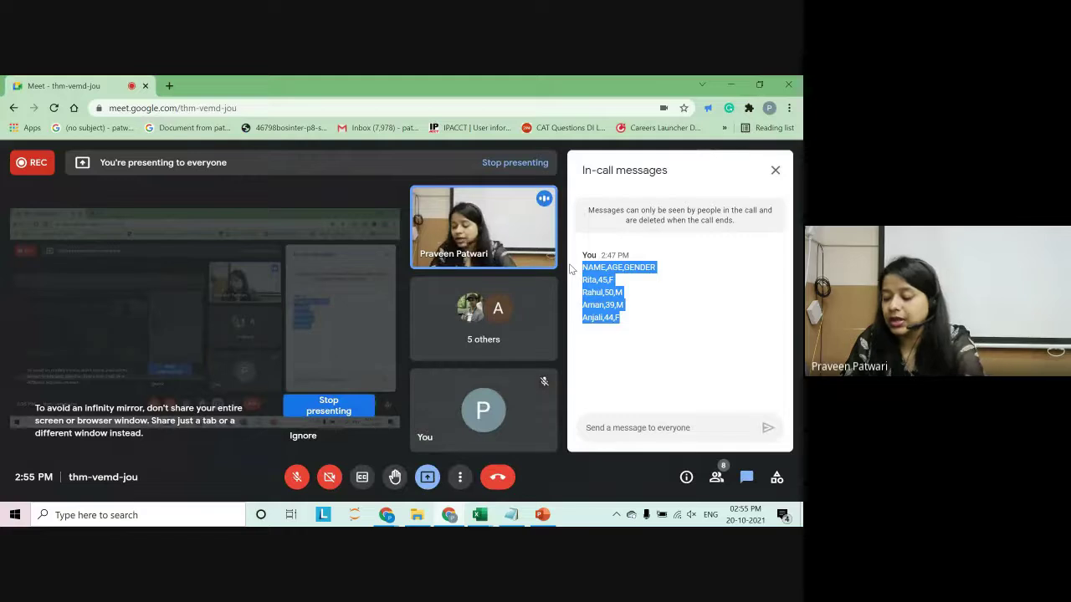
{"action": "mouse_move", "coordinate": [480, 515]}
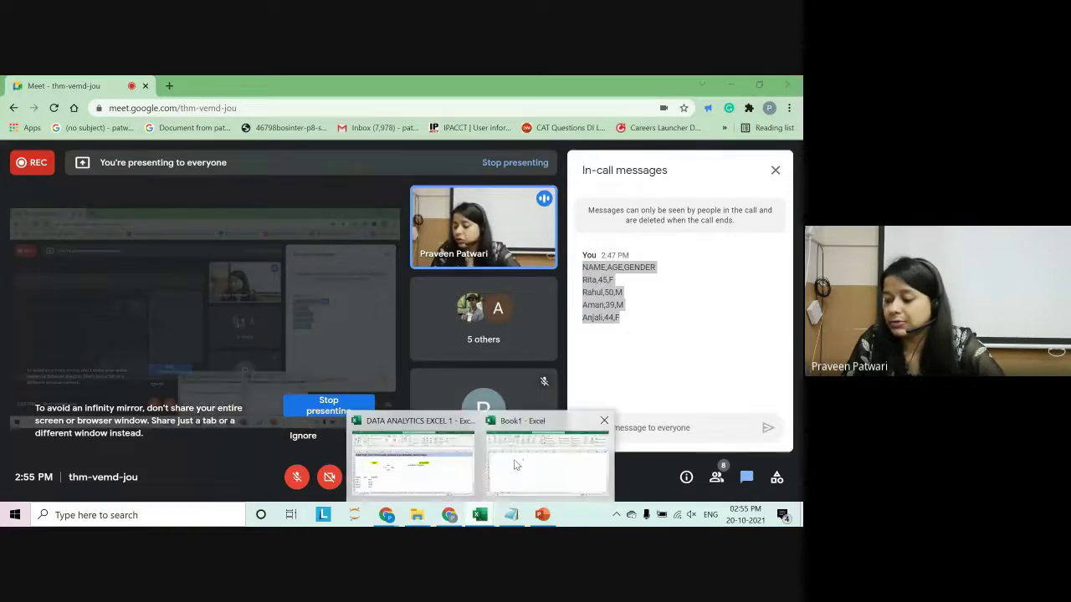
{"action": "left_click", "coordinate": [515, 465]}
{"action": "left_click", "coordinate": [94, 309]}
{"action": "key", "text": "ctrl+v"}
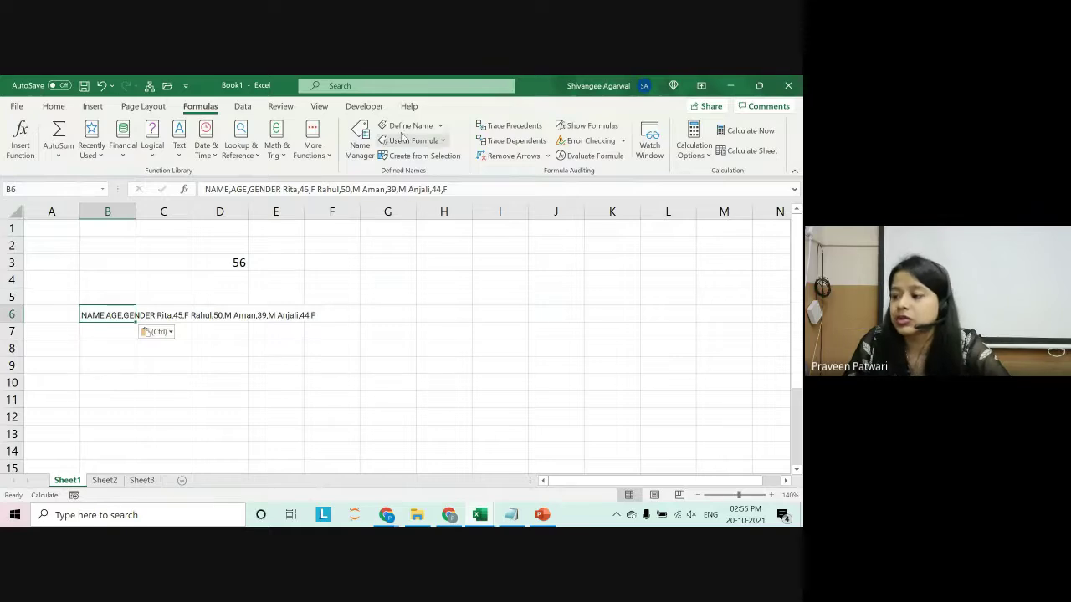
{"action": "left_click", "coordinate": [276, 107]}
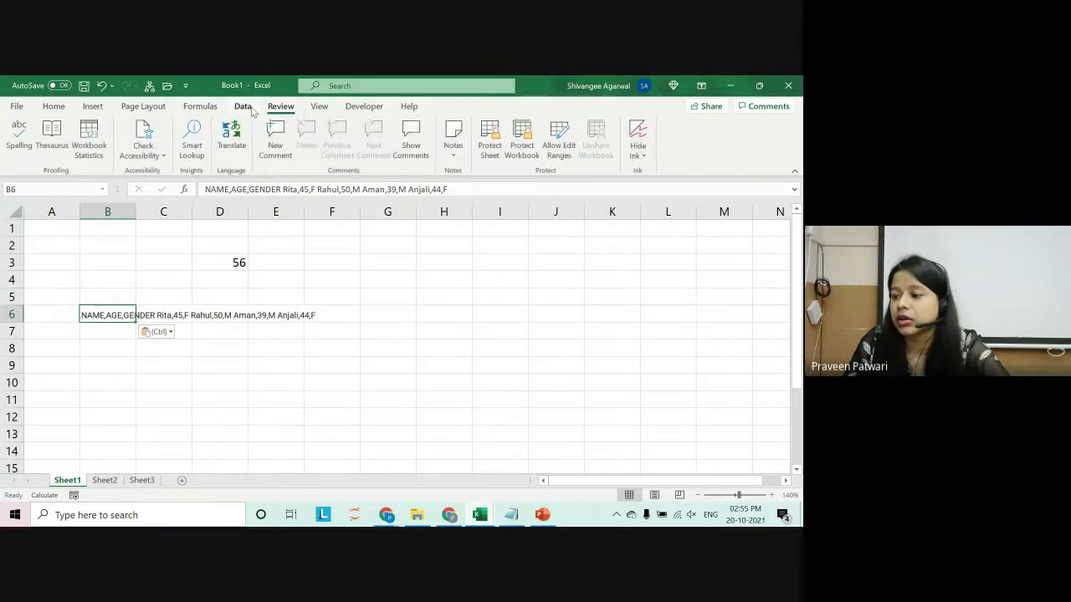
{"action": "left_click", "coordinate": [243, 106]}
{"action": "left_click", "coordinate": [470, 146]}
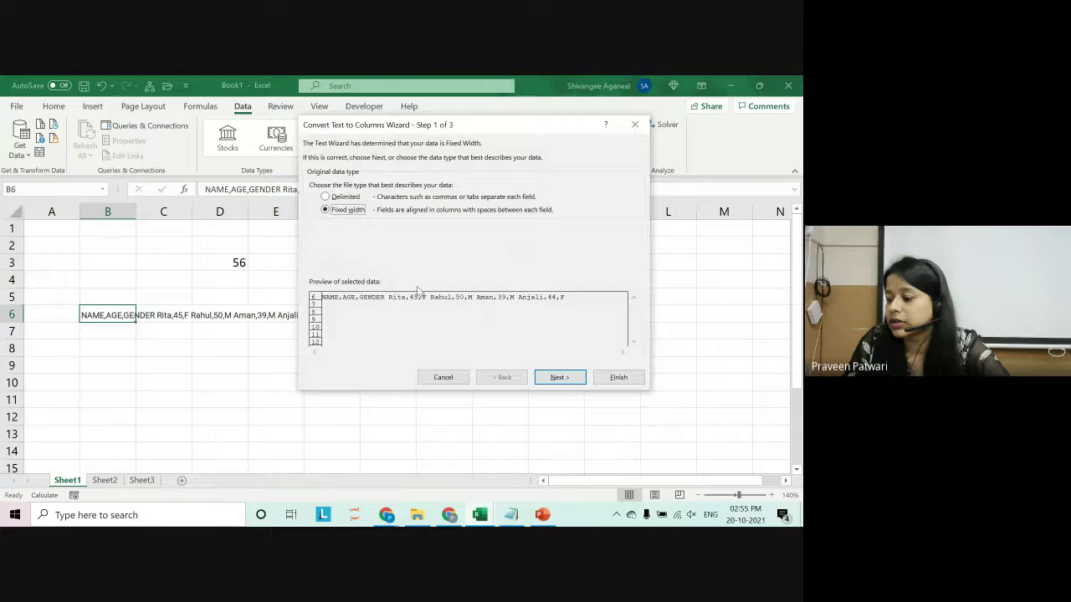
{"action": "left_click", "coordinate": [340, 197]}
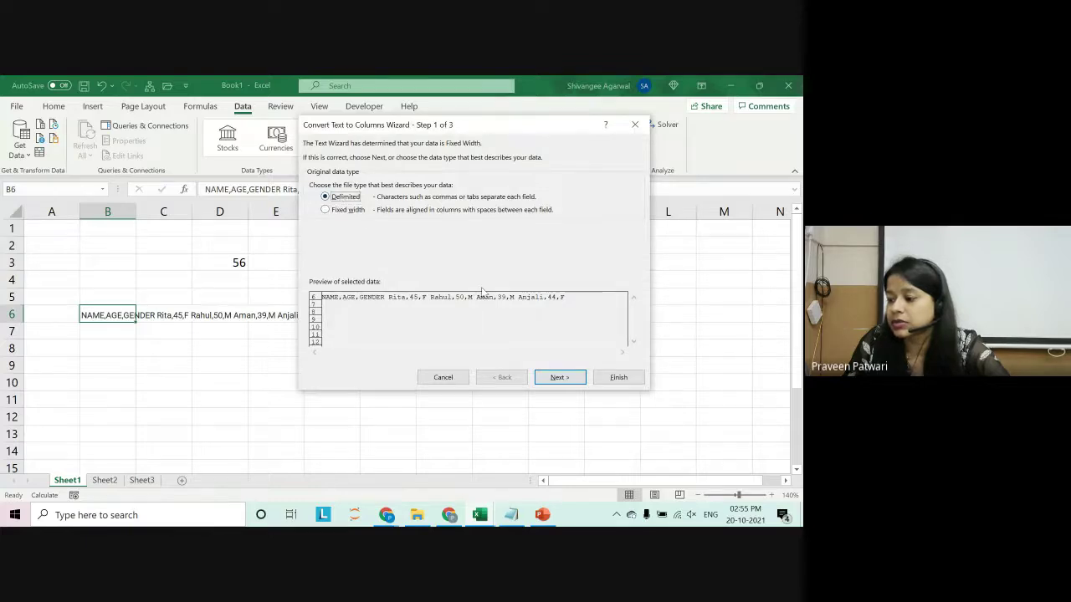
{"action": "left_click", "coordinate": [558, 378]}
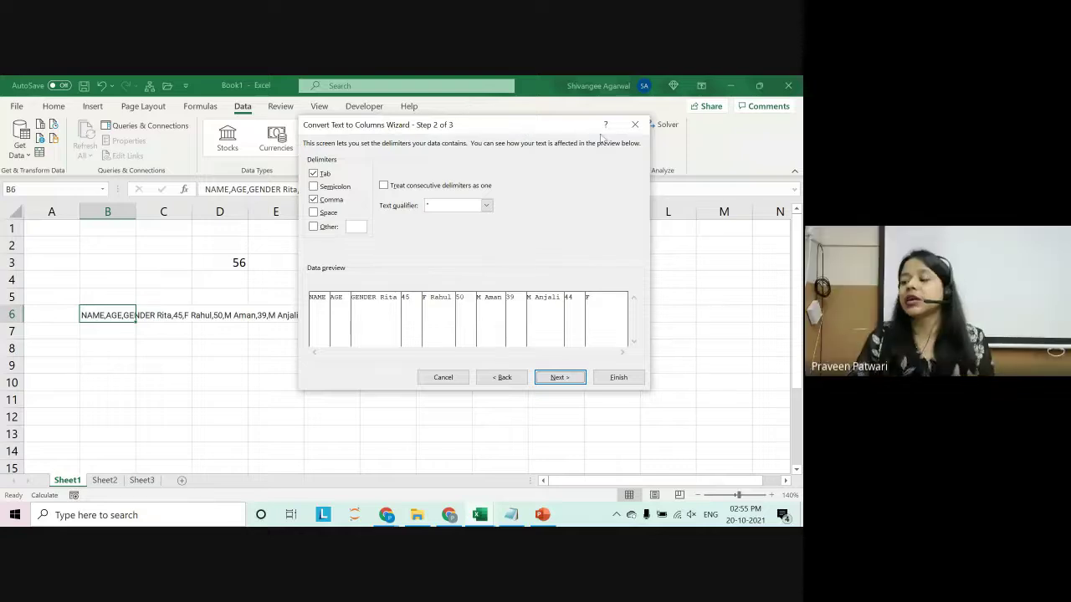
{"action": "left_click", "coordinate": [635, 125]}
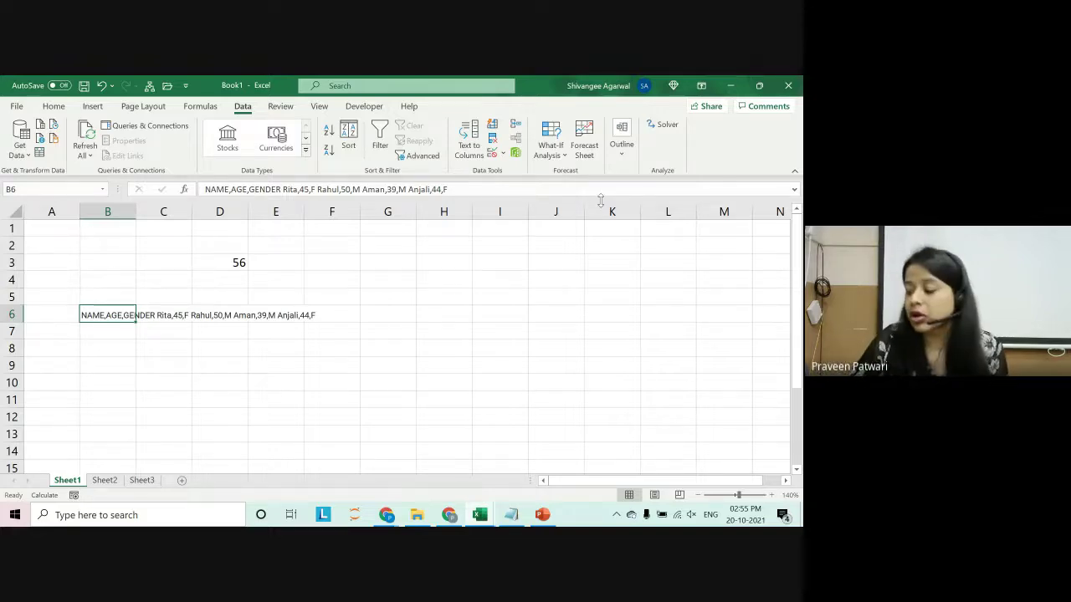
Bring up the five-line NAME,AGE,GENDER records in Notepad, then close Notepad.
{"action": "left_click", "coordinate": [511, 515]}
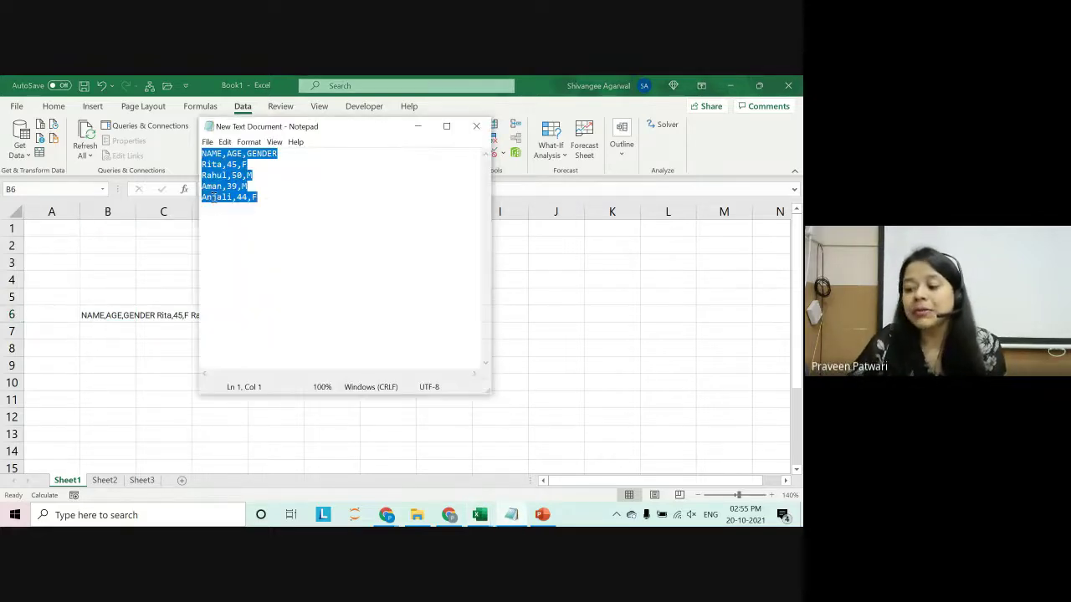
{"action": "left_click", "coordinate": [213, 198]}
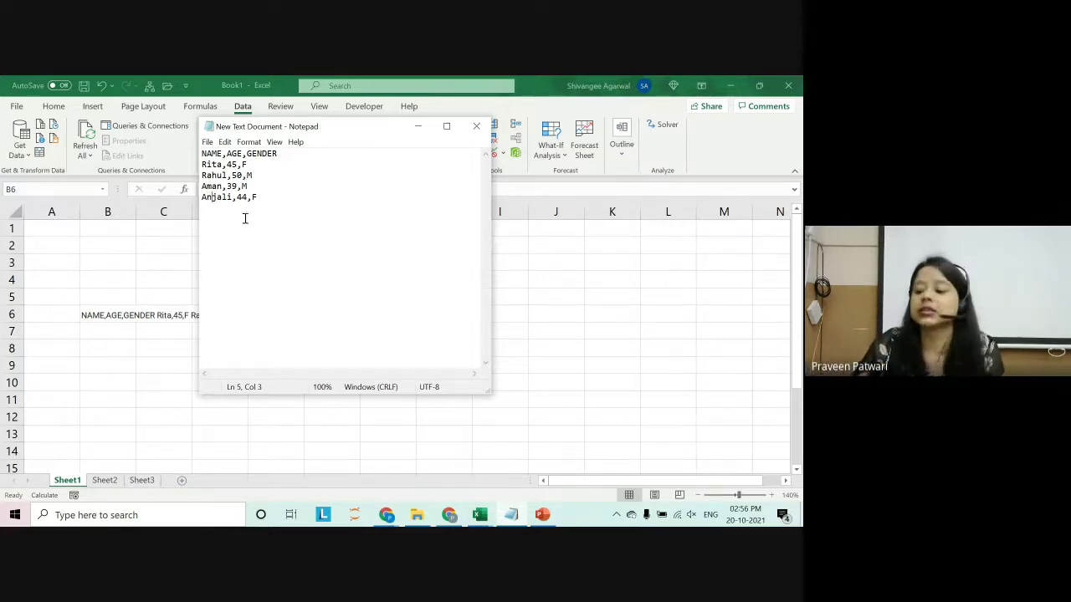
{"action": "left_click", "coordinate": [476, 127]}
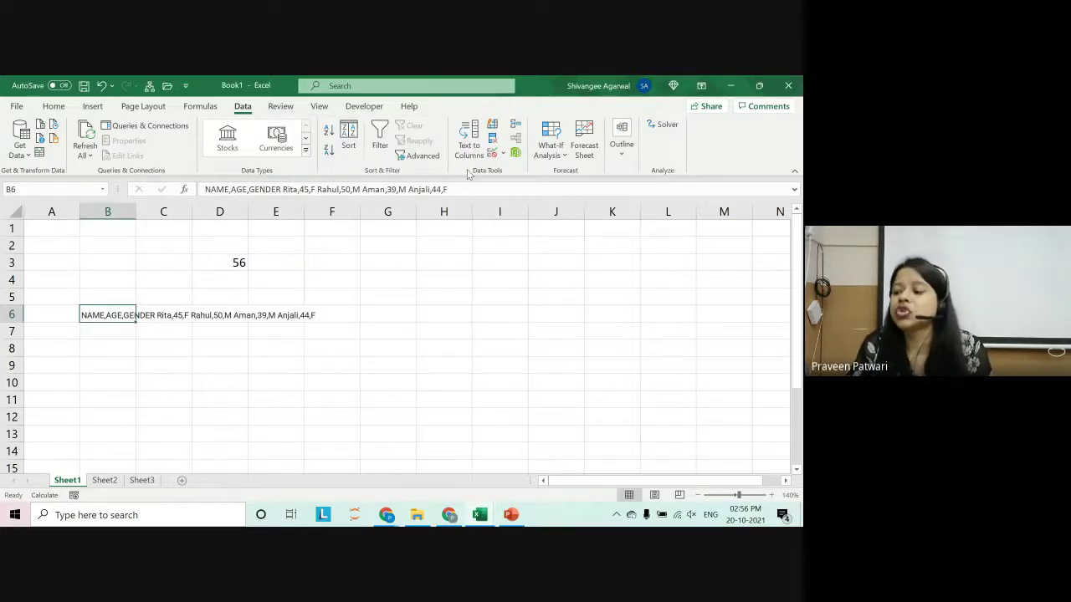
Delete the unsplit comma-separated line from cell B6 after briefly opening the Data Validation options.
{"action": "left_click", "coordinate": [503, 155]}
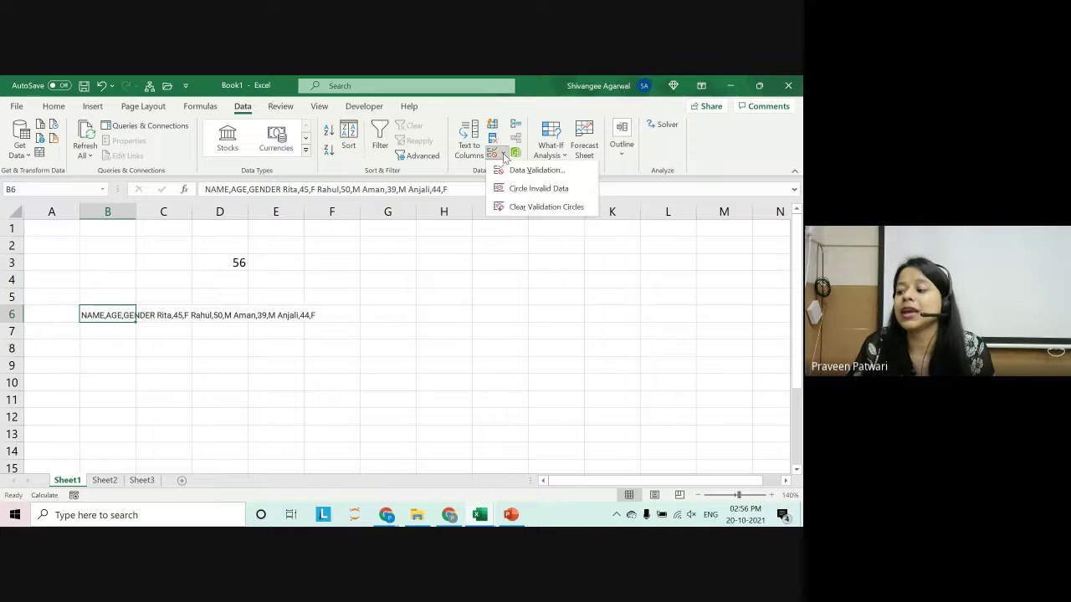
{"action": "left_click", "coordinate": [444, 253]}
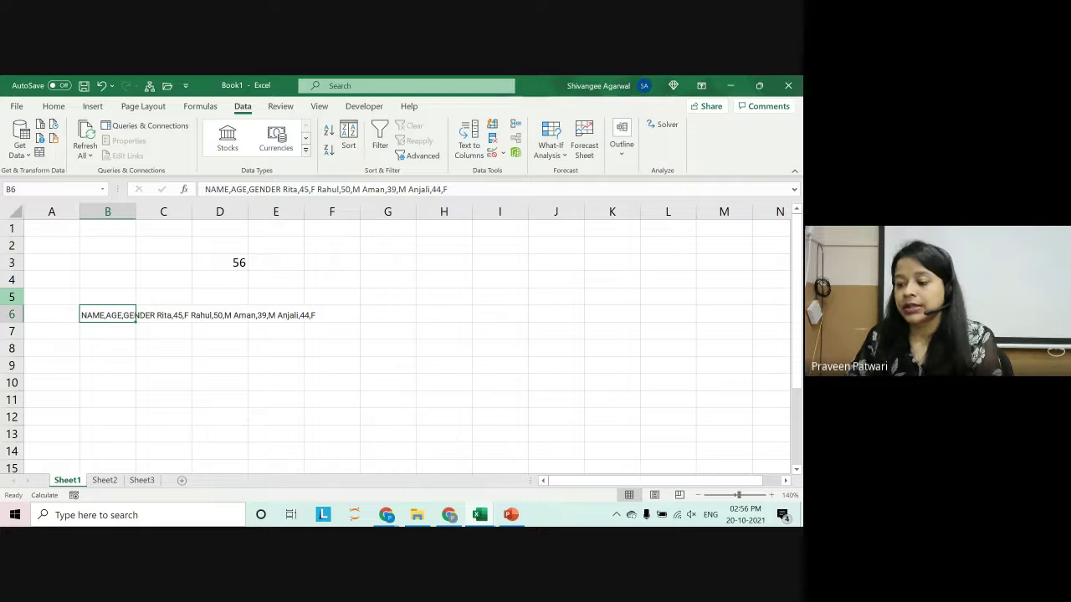
{"action": "key", "text": "Delete"}
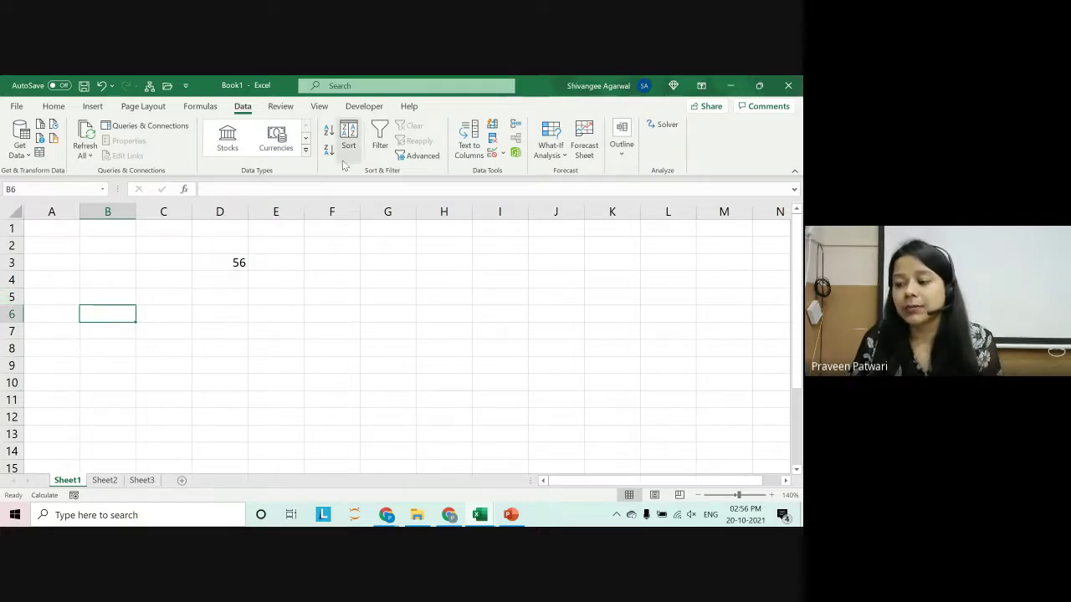
Start a new name with Define Name and set its reference to Sheet1!$B$4:$D$10.
{"action": "left_click", "coordinate": [200, 106]}
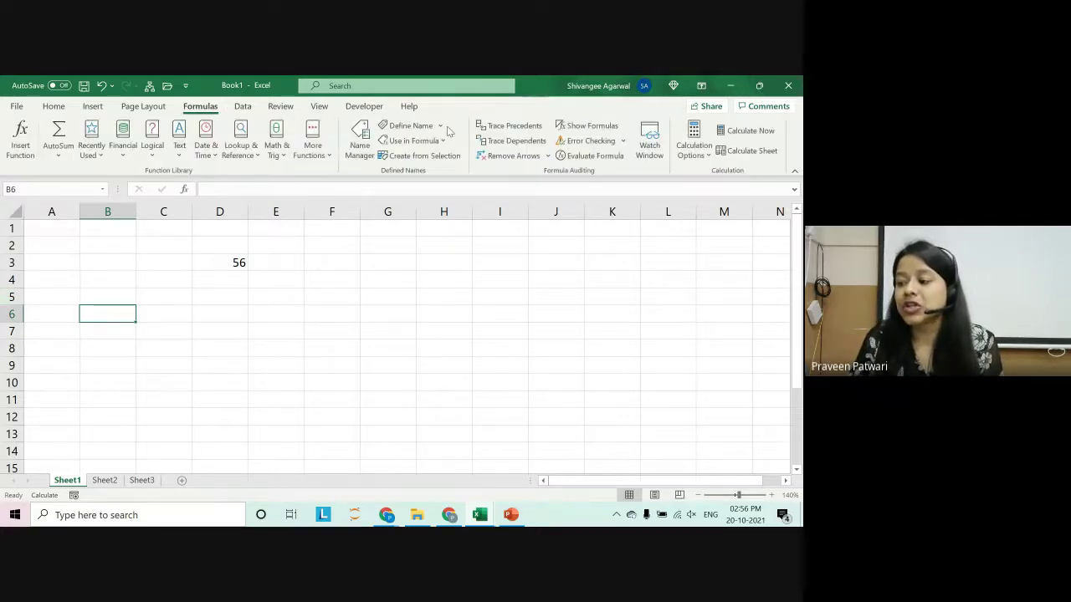
{"action": "left_click", "coordinate": [441, 127]}
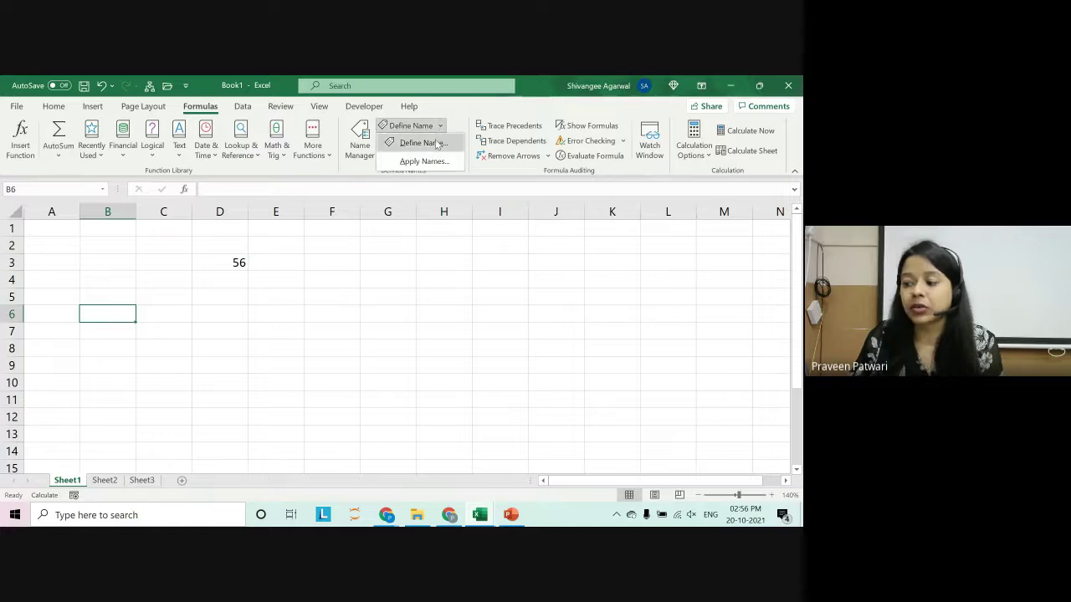
{"action": "left_click", "coordinate": [437, 143]}
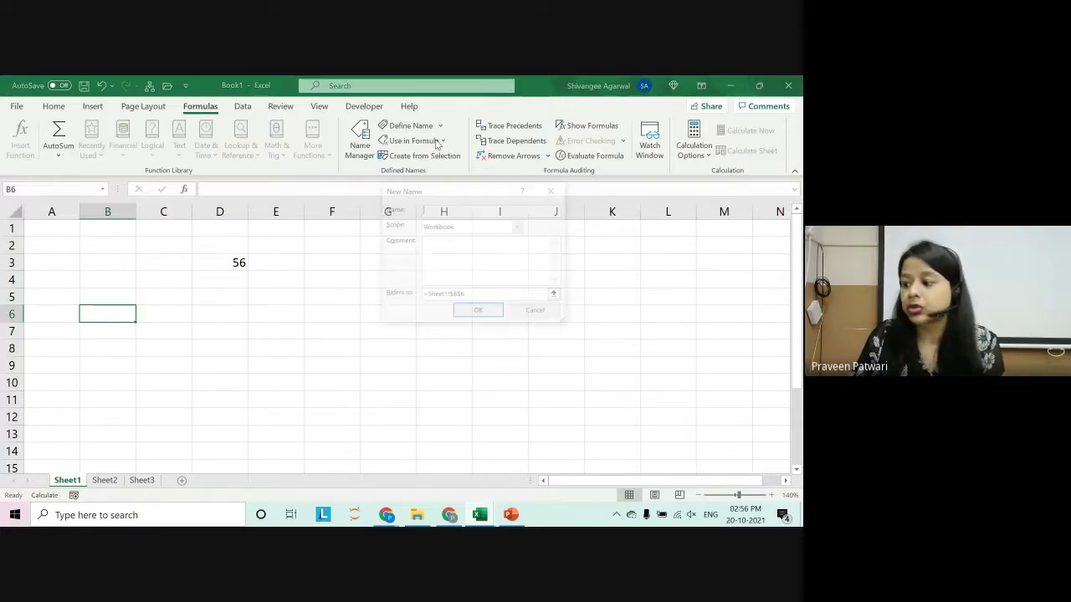
{"action": "left_click_drag", "start_coordinate": [436, 191], "coordinate": [260, 125]}
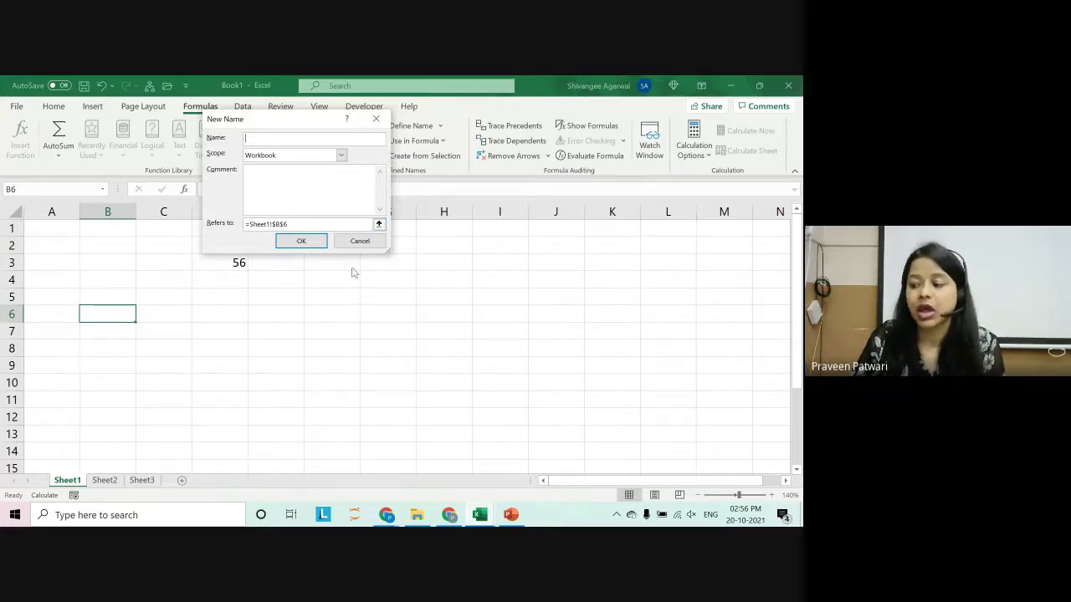
{"action": "left_click", "coordinate": [378, 223]}
{"action": "mouse_move", "coordinate": [107, 280]}
{"action": "left_mouse_down"}
{"action": "mouse_move", "coordinate": [117, 311]}
{"action": "mouse_move", "coordinate": [222, 384]}
{"action": "left_mouse_up"}
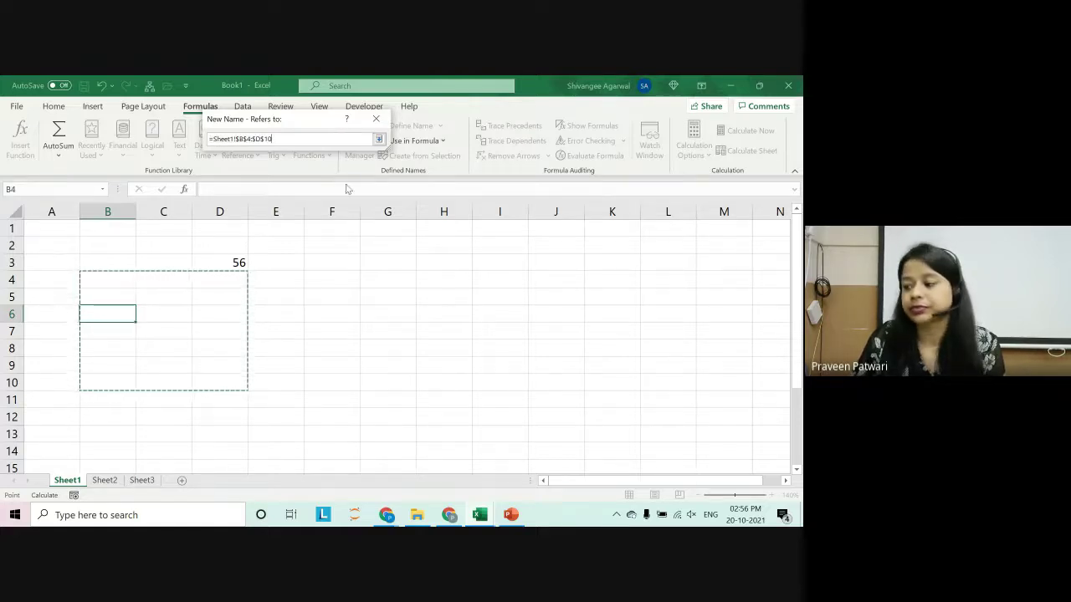
{"action": "left_click", "coordinate": [378, 139]}
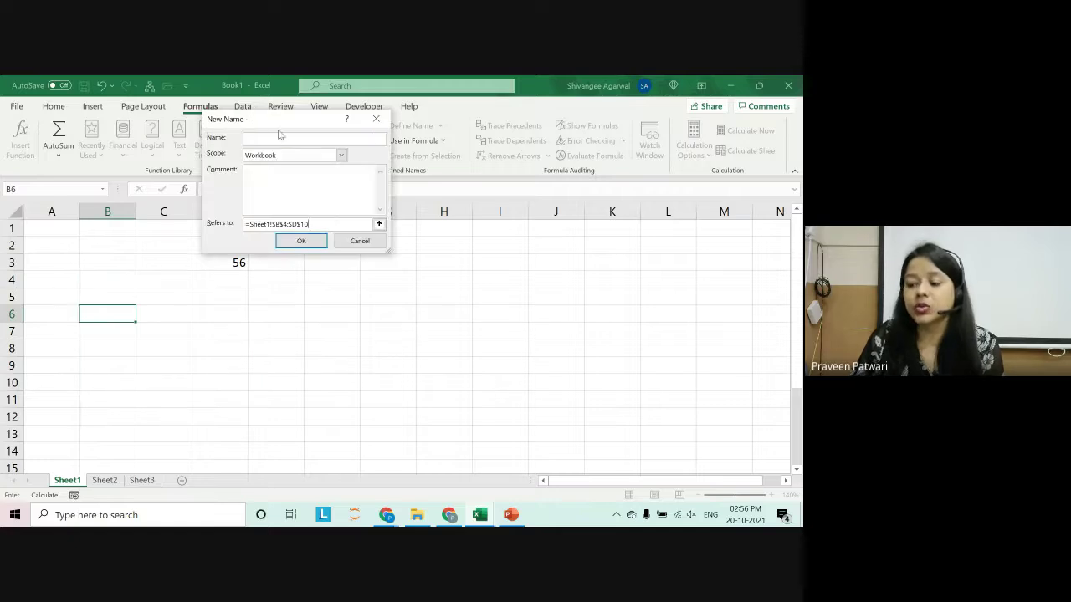
Cancel the new name for B4:D10, then select cells D3, B3 and A3.
{"action": "left_click", "coordinate": [359, 242]}
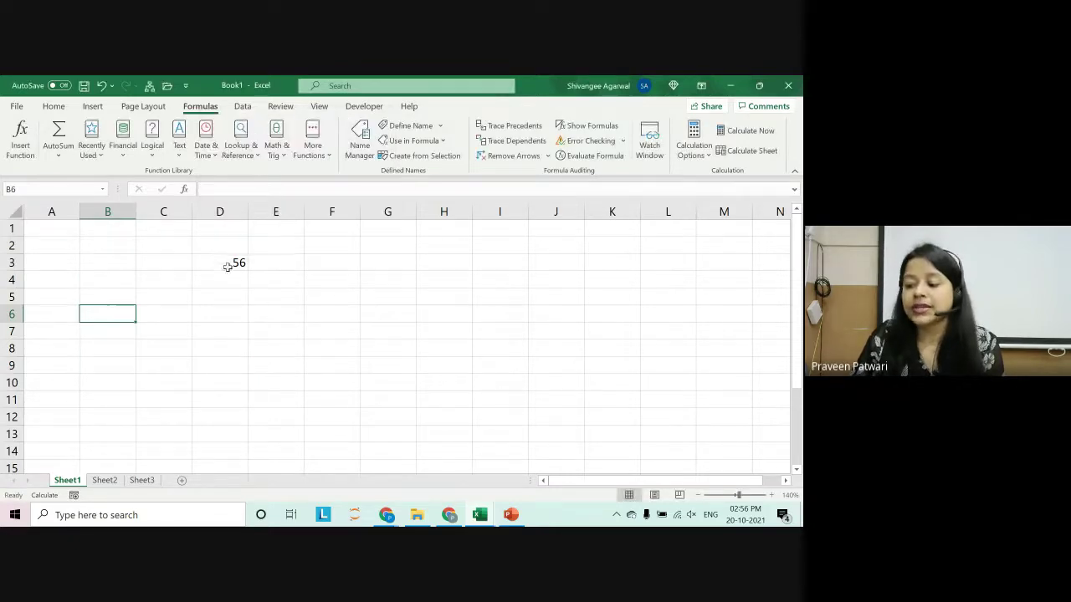
{"action": "left_click", "coordinate": [228, 264]}
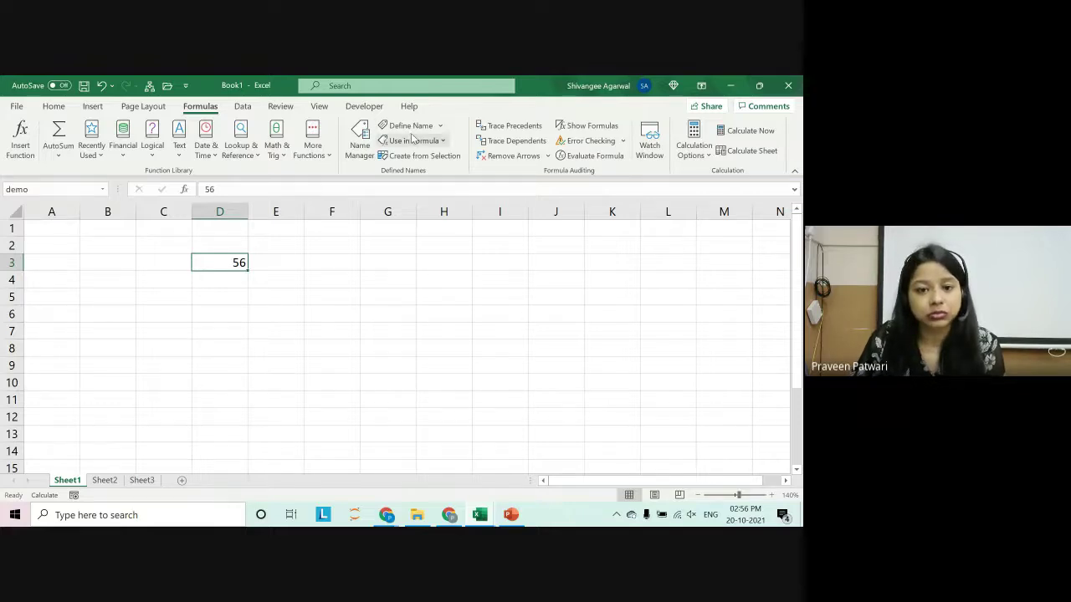
{"action": "left_click", "coordinate": [108, 265]}
{"action": "left_click", "coordinate": [72, 265]}
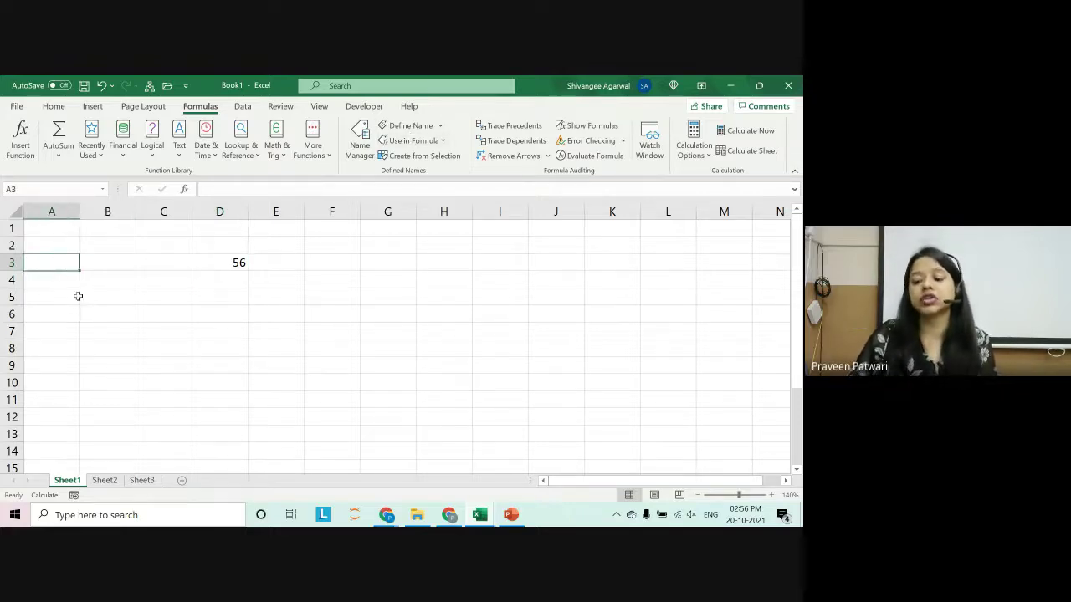
Label A5 'interest rate' and A6 'principal', and autofit column A to the labels.
{"action": "left_click", "coordinate": [72, 297]}
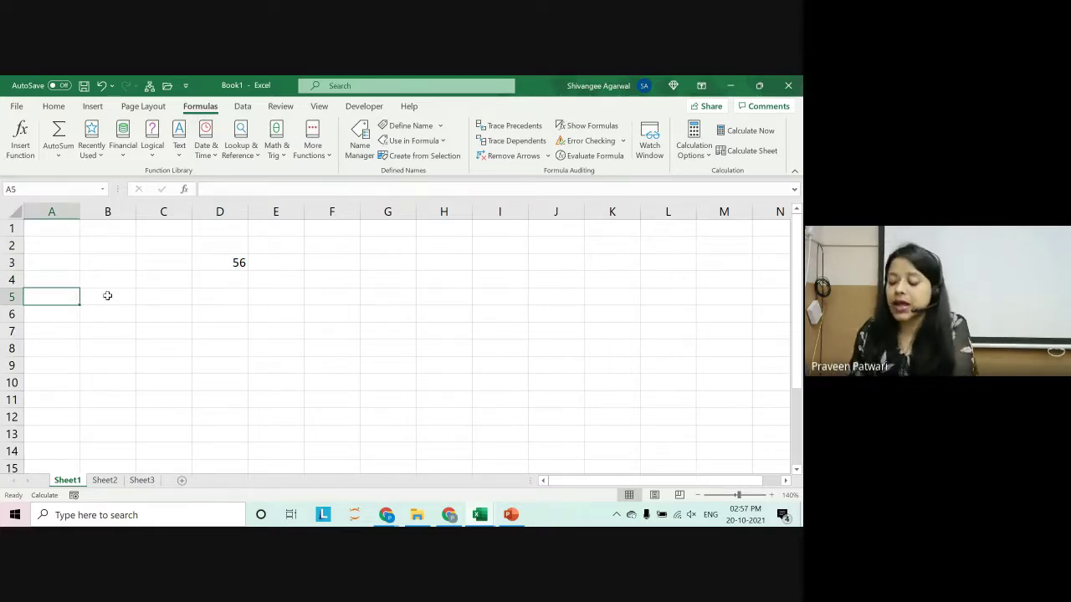
{"action": "type", "text": "intere"}
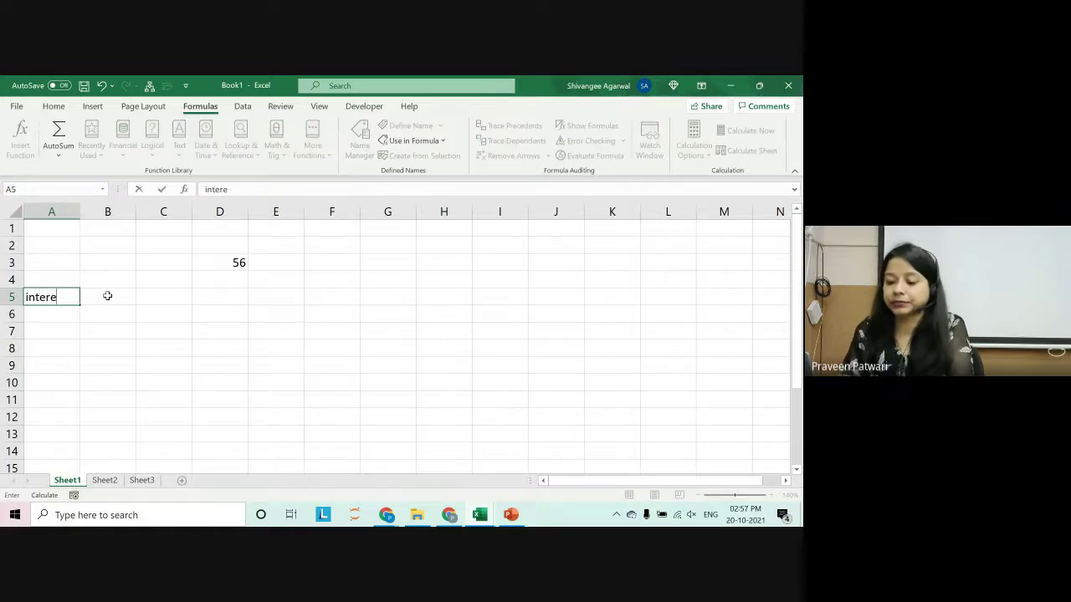
{"action": "type", "text": "st rate"}
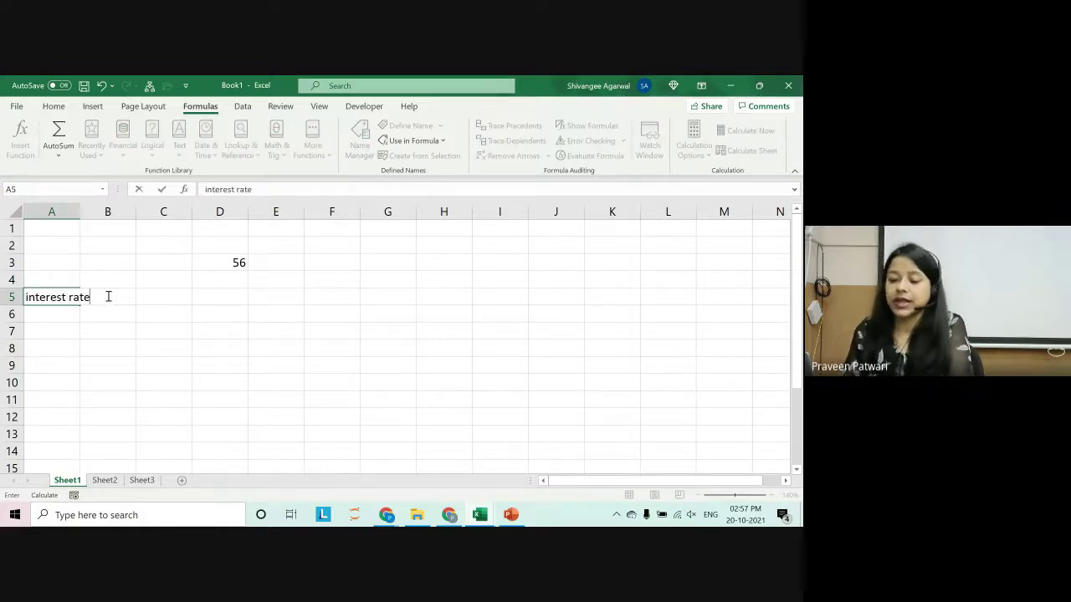
{"action": "key", "text": "Return"}
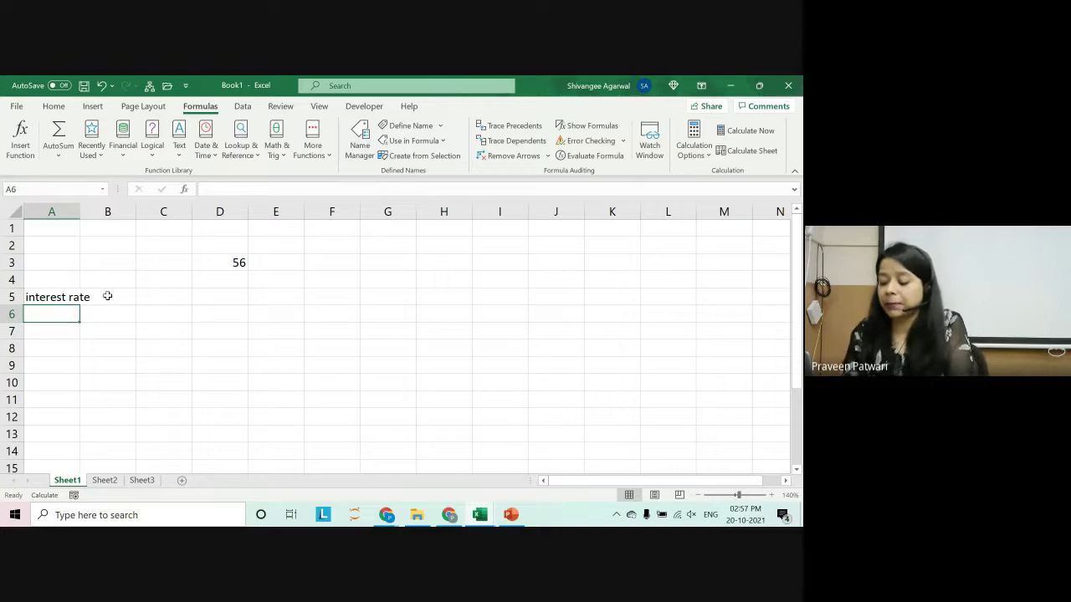
{"action": "type", "text": "principal"}
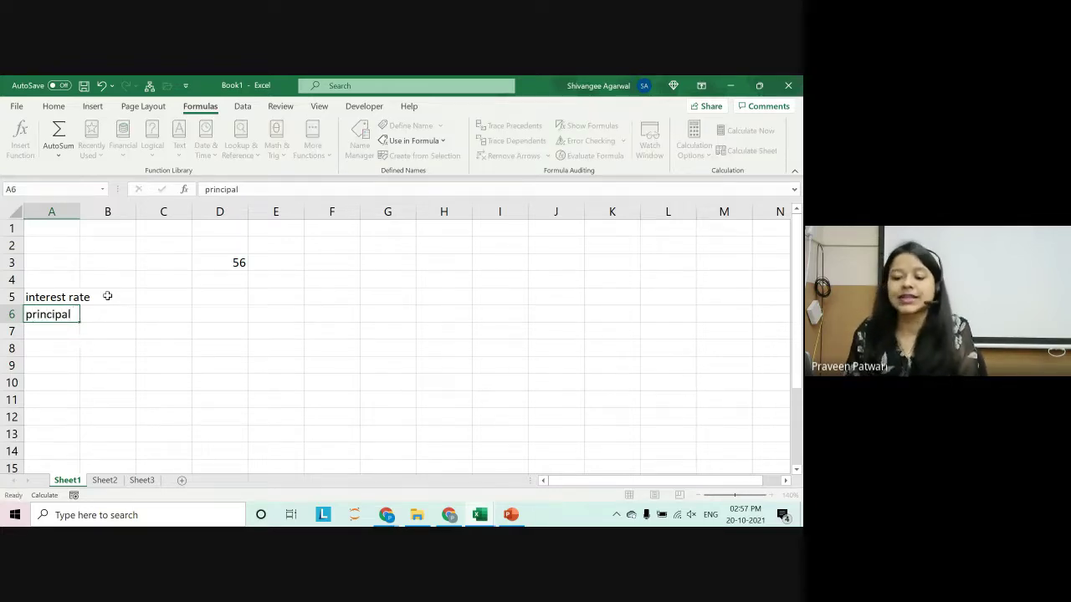
{"action": "key", "text": "Return"}
{"action": "left_click_drag", "start_coordinate": [107, 296], "coordinate": [108, 332]}
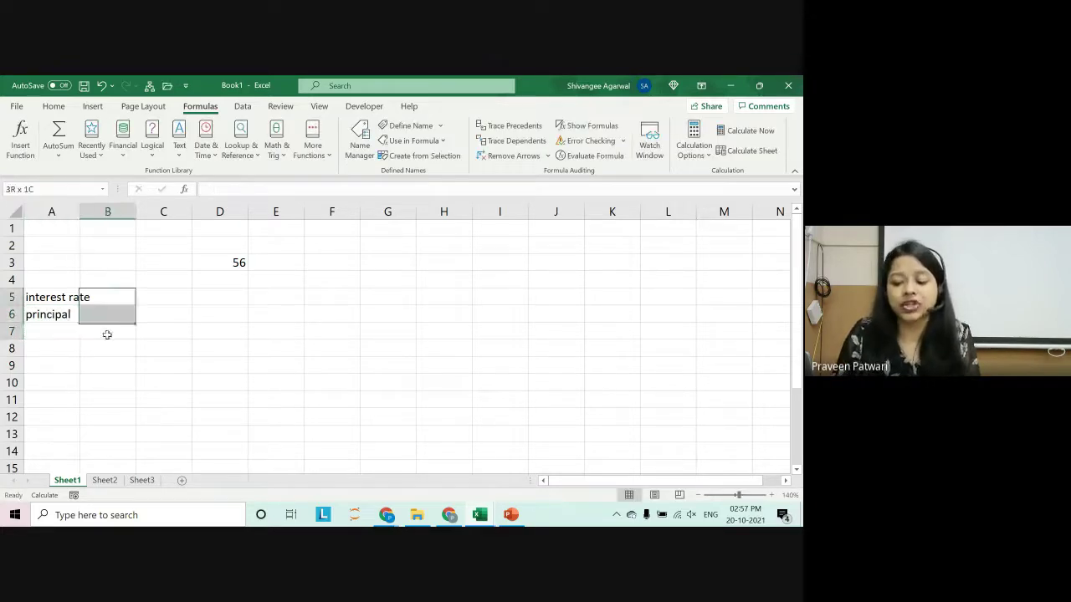
{"action": "double_click", "coordinate": [80, 212]}
Enter 6% in B5 and the principal amount 24,00,000 in B6.
{"action": "left_click", "coordinate": [113, 298]}
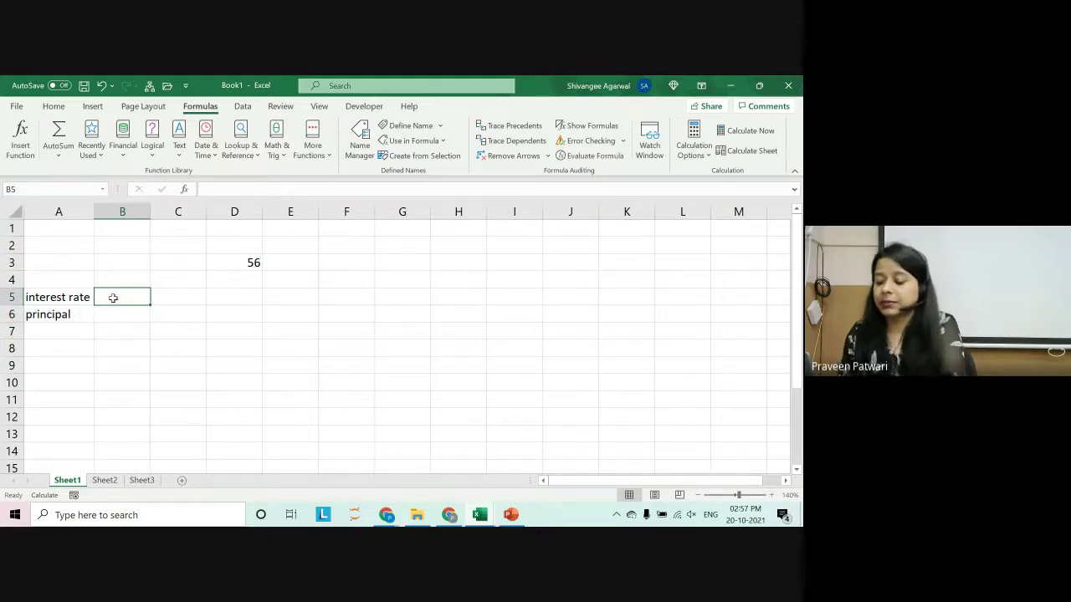
{"action": "type", "text": "6%"}
{"action": "key", "text": "Return"}
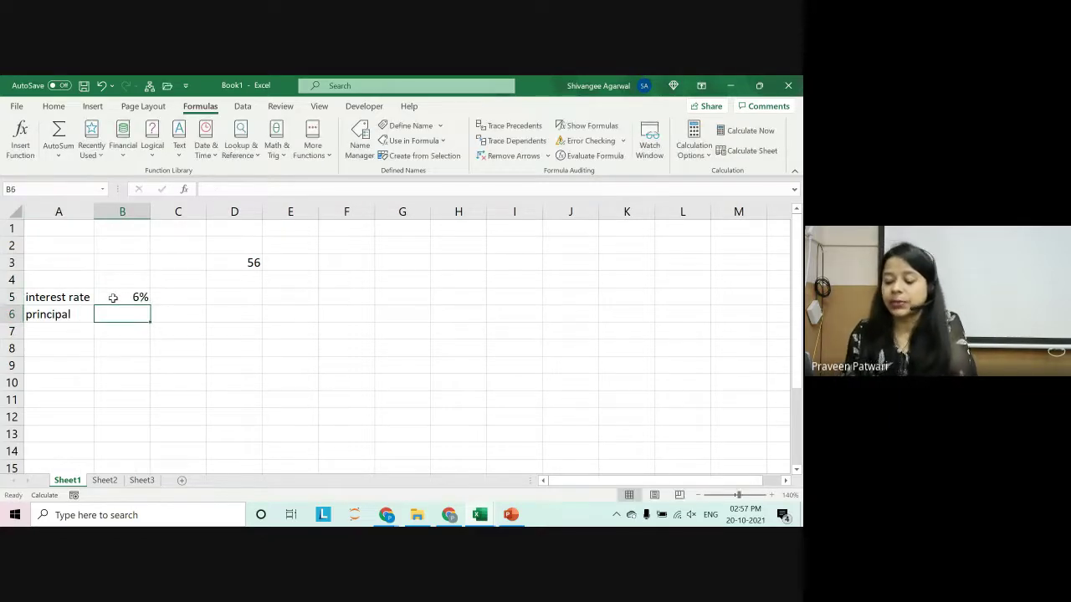
{"action": "type", "text": "24"}
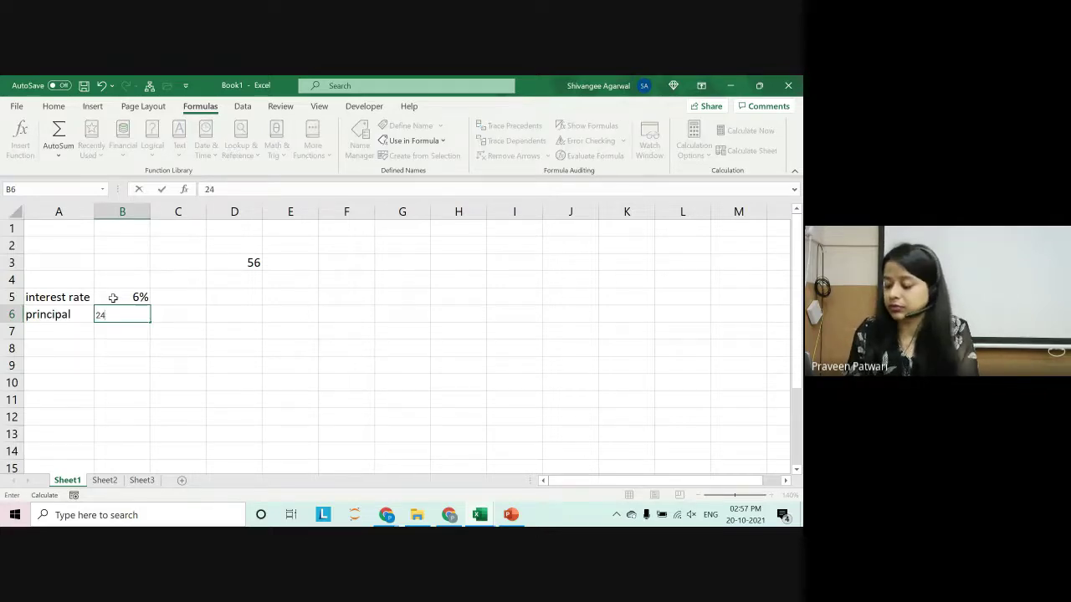
{"action": "type", "text": ",00,000"}
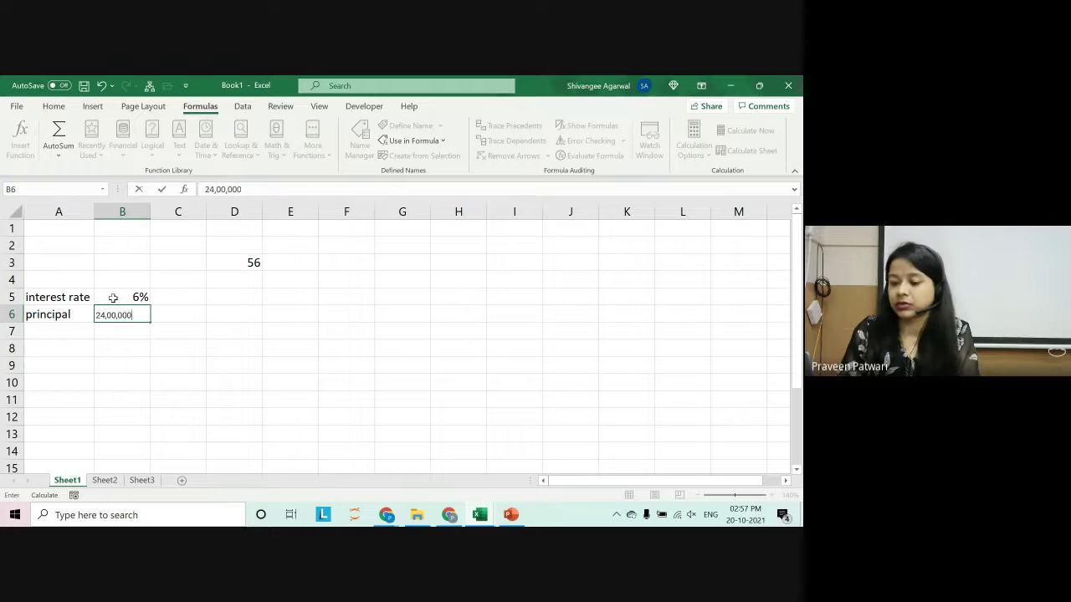
{"action": "key", "text": "Return"}
{"action": "left_click", "coordinate": [123, 317]}
Copy B5's percentage formatting onto B6 with Format Painter.
{"action": "left_click", "coordinate": [122, 297]}
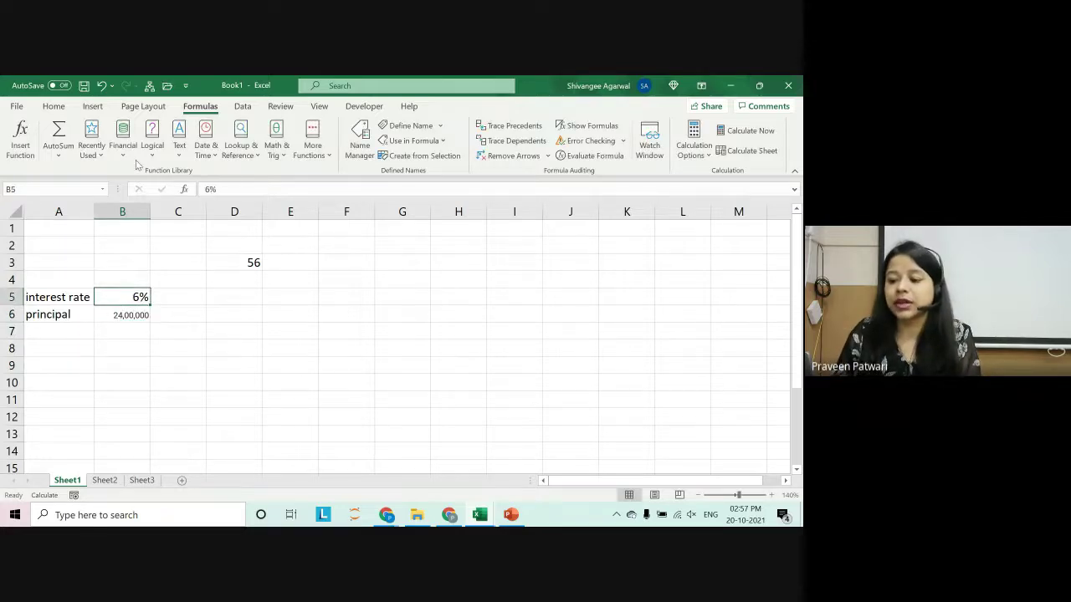
{"action": "left_click", "coordinate": [53, 106]}
{"action": "left_click", "coordinate": [137, 318]}
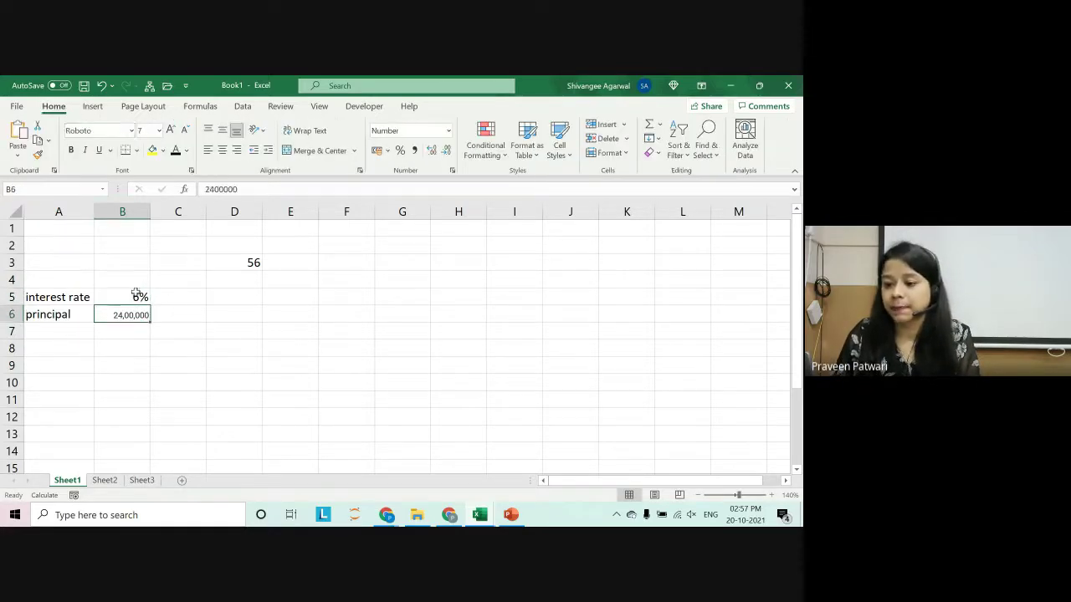
{"action": "left_click", "coordinate": [131, 131]}
{"action": "key", "text": "Escape"}
{"action": "left_click", "coordinate": [57, 297]}
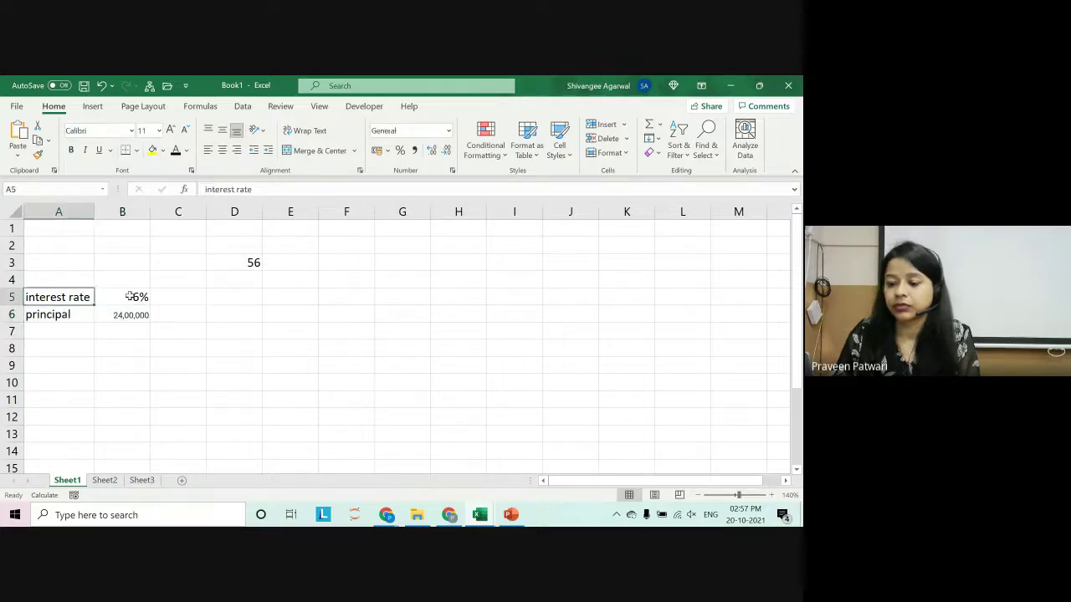
{"action": "left_click", "coordinate": [125, 289]}
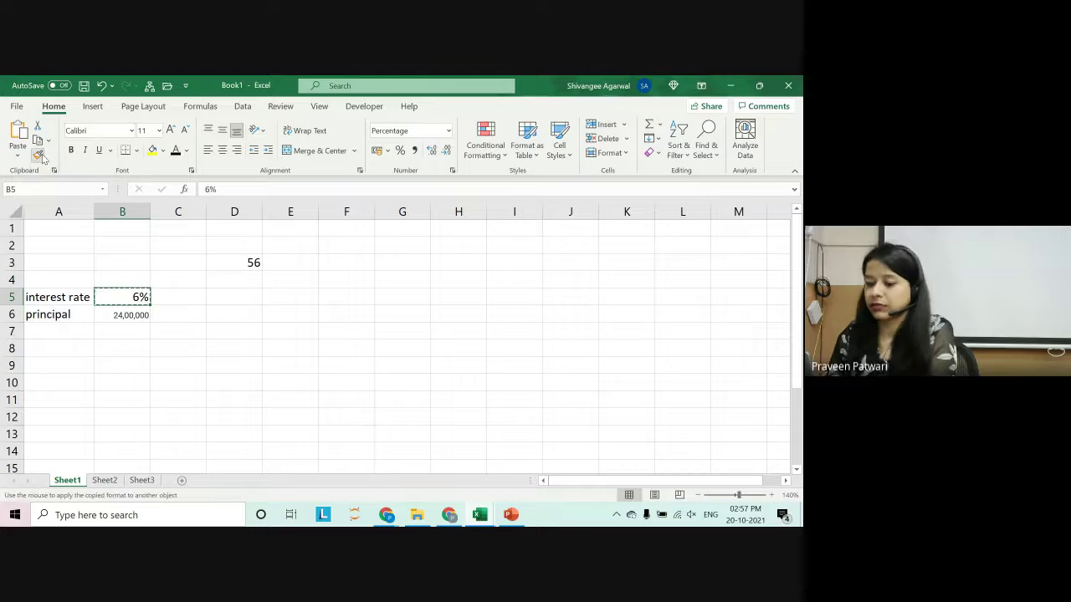
{"action": "left_click", "coordinate": [39, 153]}
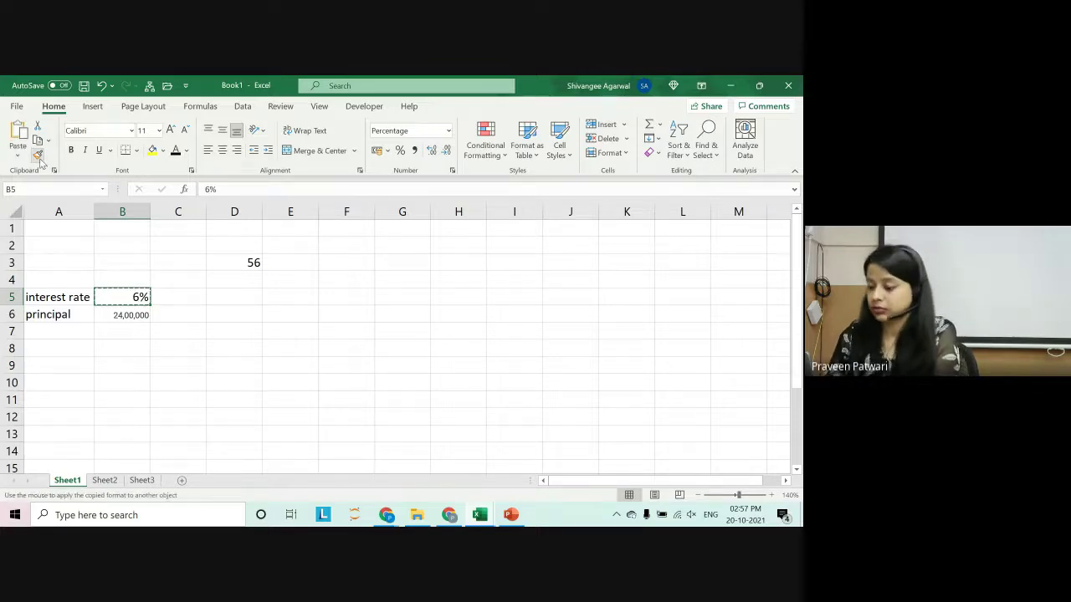
{"action": "left_click", "coordinate": [122, 314]}
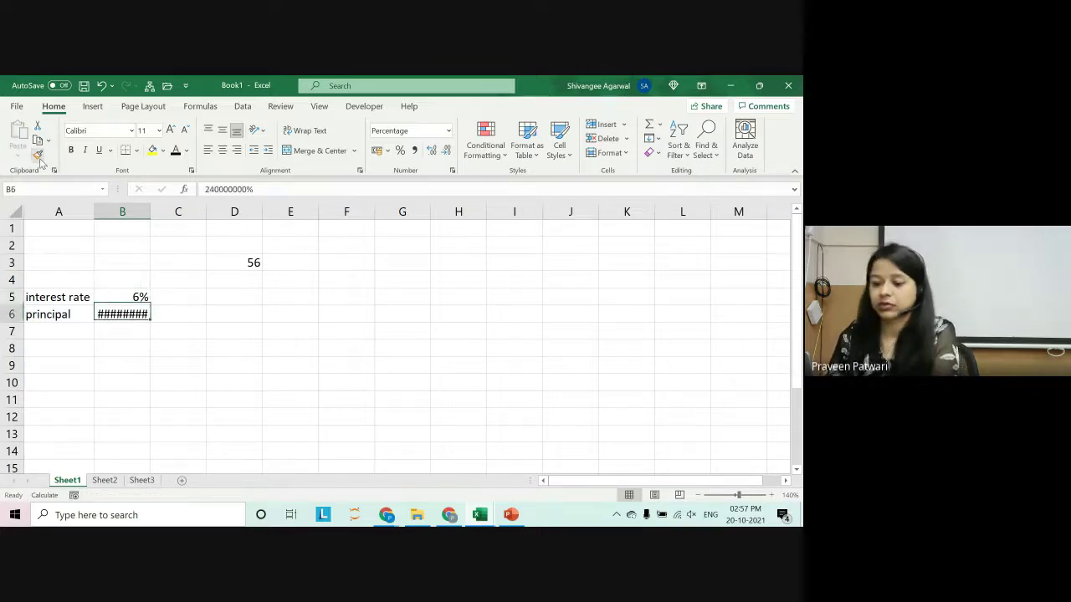
Autofit column B and give B6 Accounting format, showing ₹ 24,00,000.00.
{"action": "double_click", "coordinate": [151, 211]}
{"action": "left_click", "coordinate": [158, 297]}
{"action": "key", "text": "Down"}
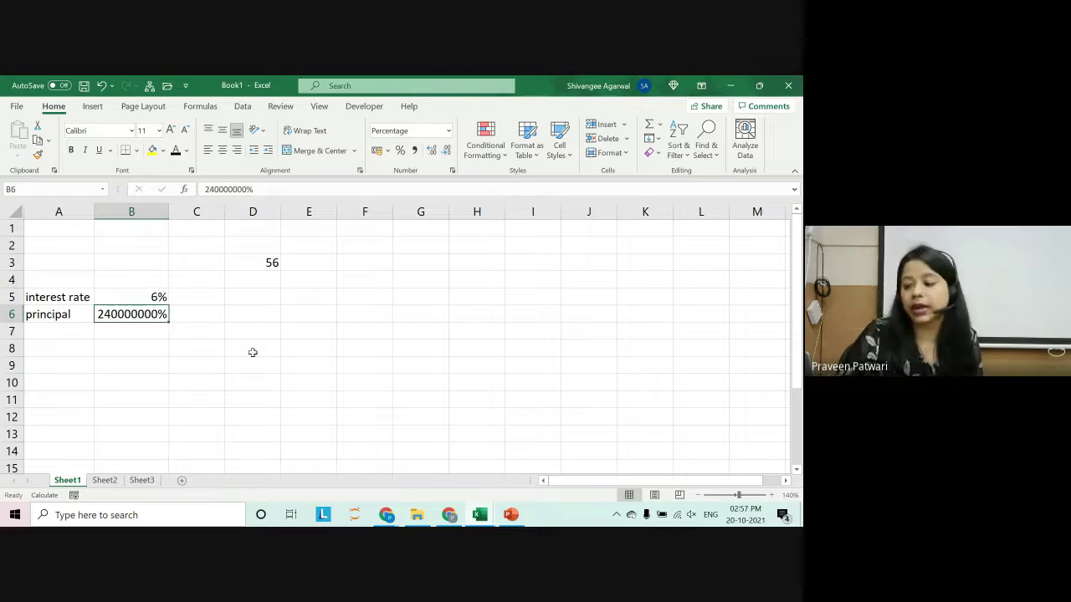
{"action": "left_click", "coordinate": [448, 130]}
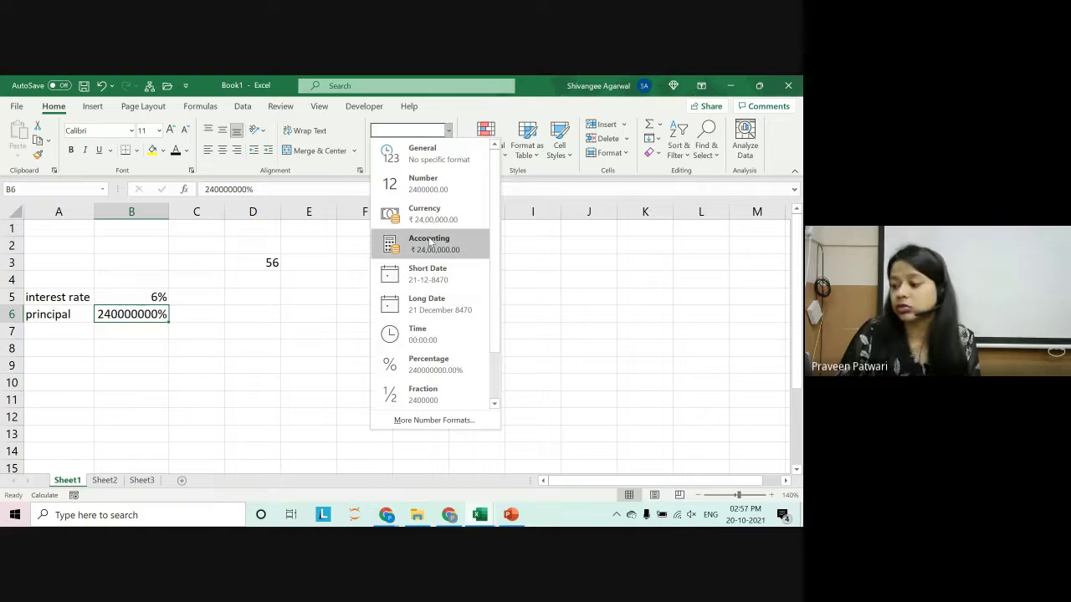
{"action": "left_click", "coordinate": [430, 242]}
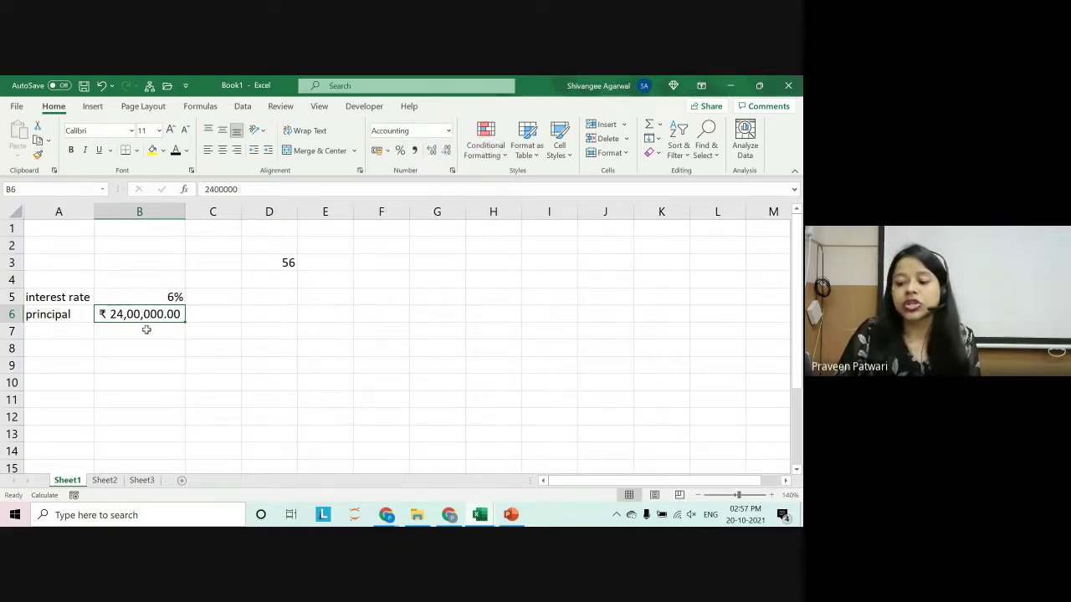
{"action": "left_click", "coordinate": [148, 298]}
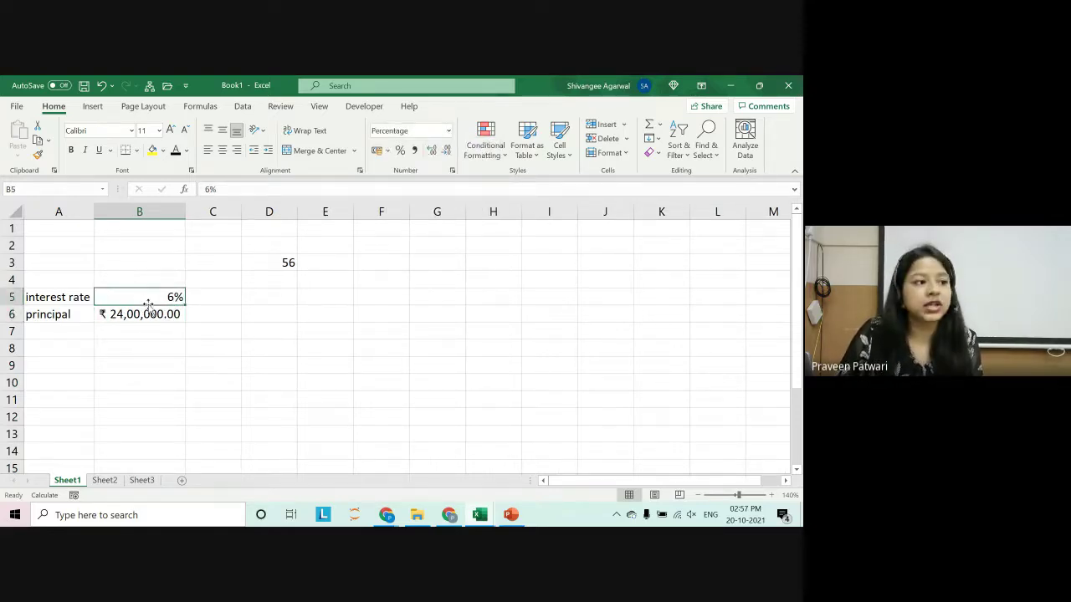
{"action": "left_click", "coordinate": [144, 309]}
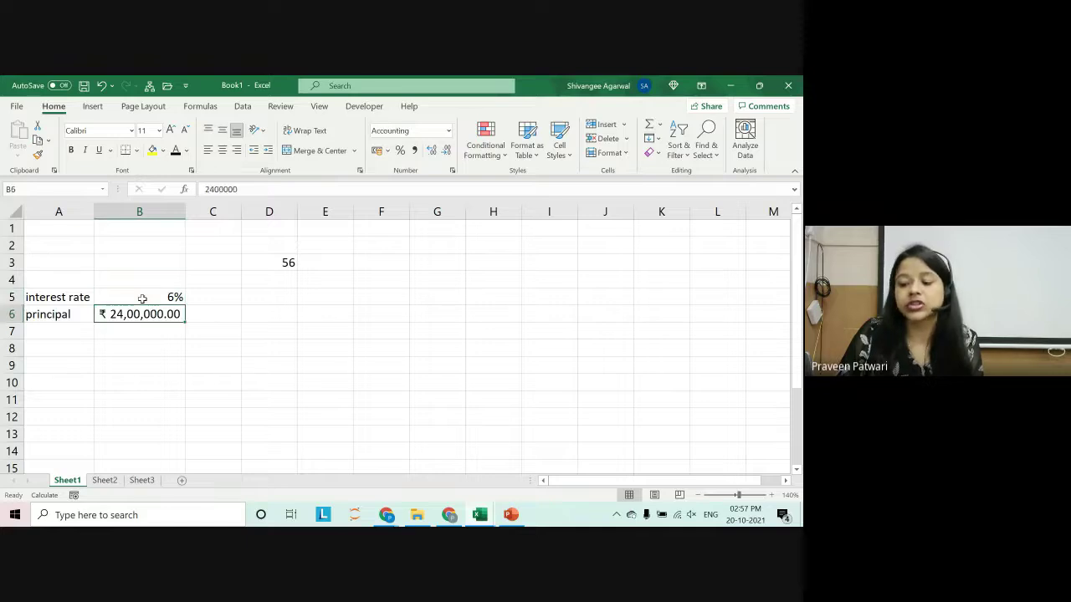
{"action": "left_click", "coordinate": [139, 298]}
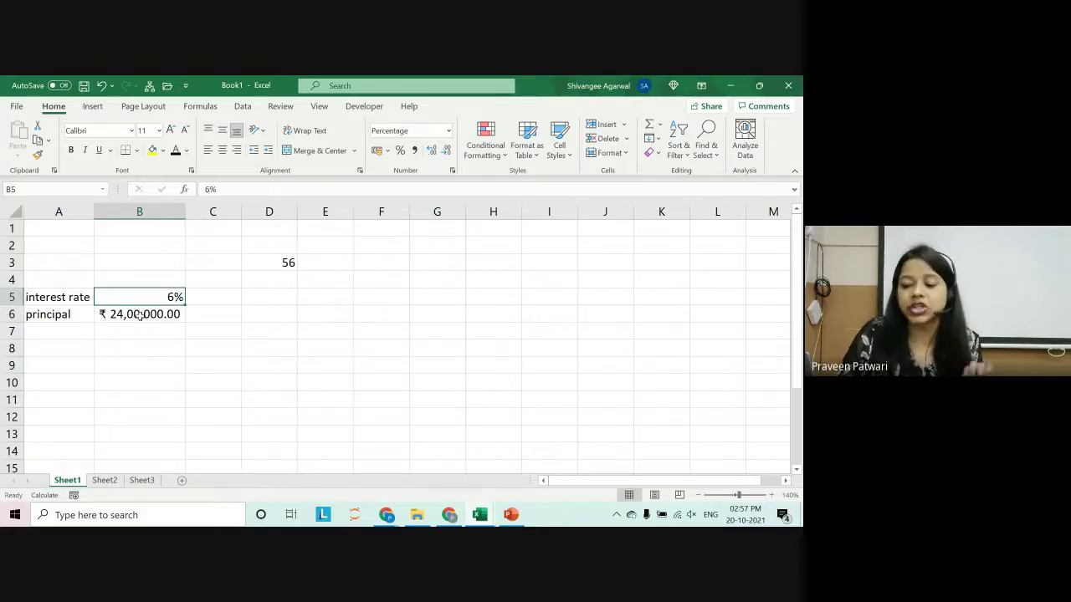
{"action": "left_click", "coordinate": [139, 315]}
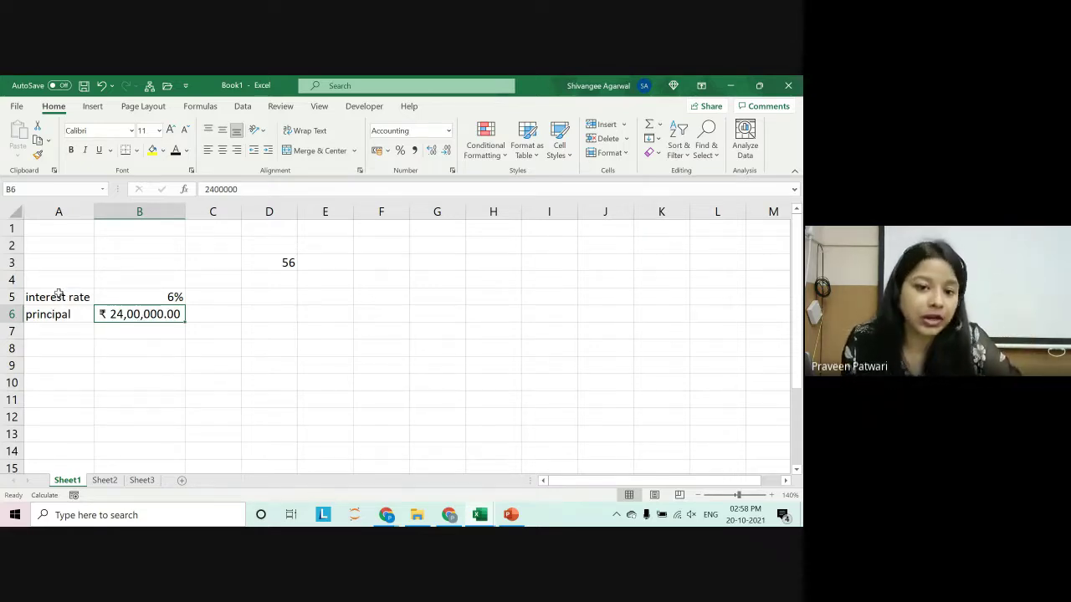
Type int_rate in C5 and p in C6, then select B5:C6.
{"action": "left_click", "coordinate": [210, 302]}
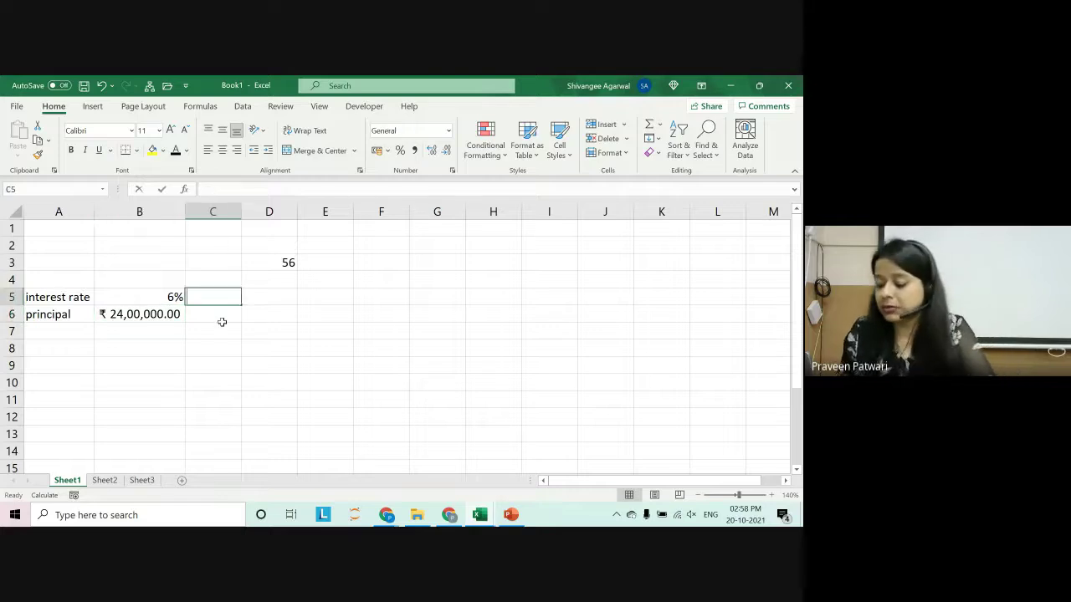
{"action": "type", "text": "int_"}
{"action": "type", "text": "ra"}
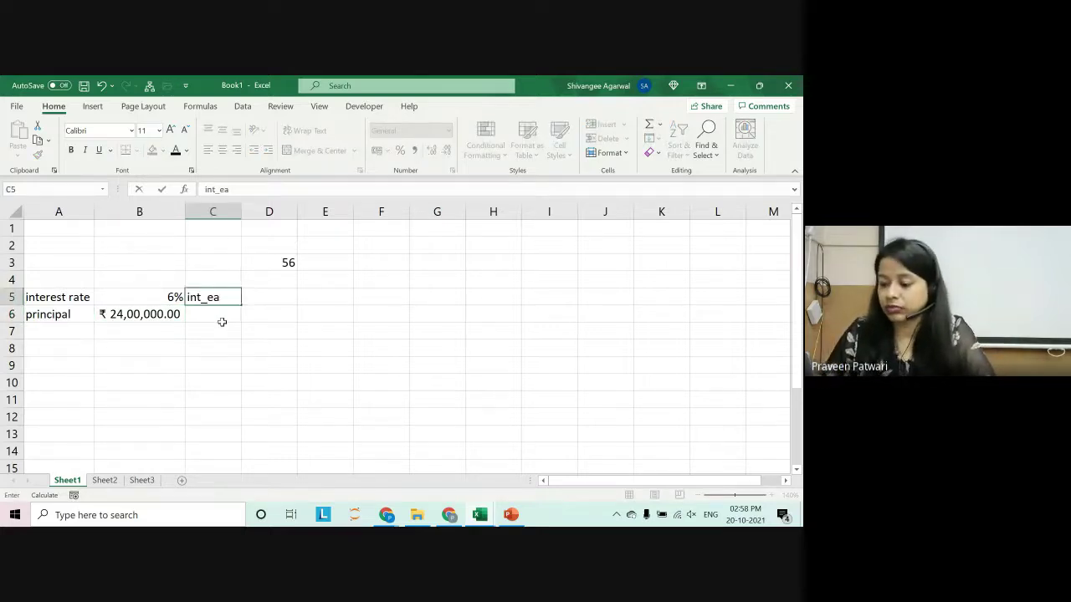
{"action": "key", "text": "BackSpace"}
{"action": "key", "text": "BackSpace"}
{"action": "type", "text": "rate"}
{"action": "key", "text": "Return"}
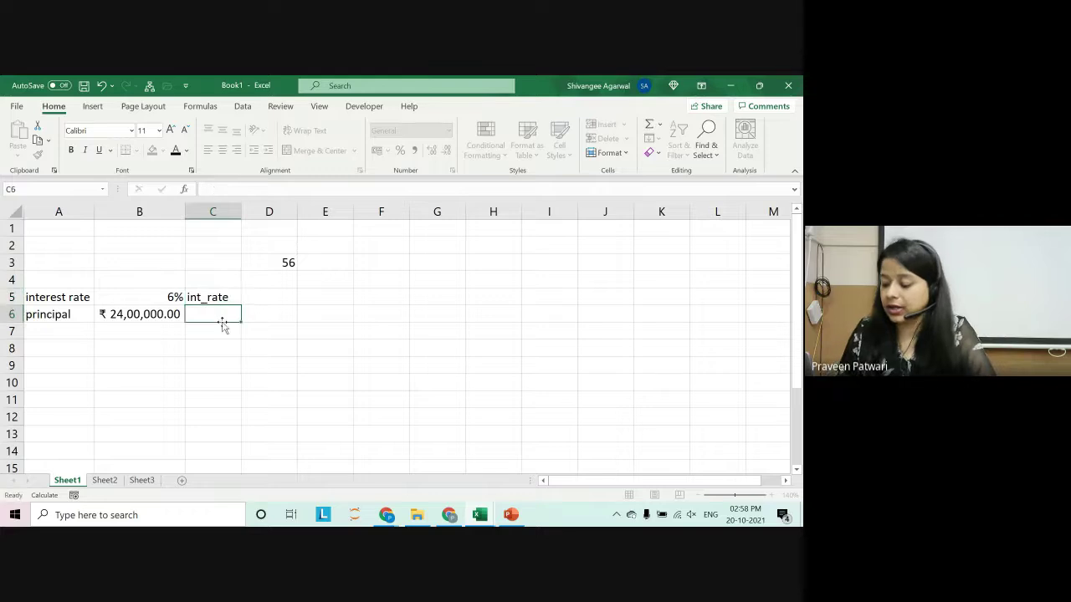
{"action": "type", "text": "p"}
{"action": "key", "text": "Return"}
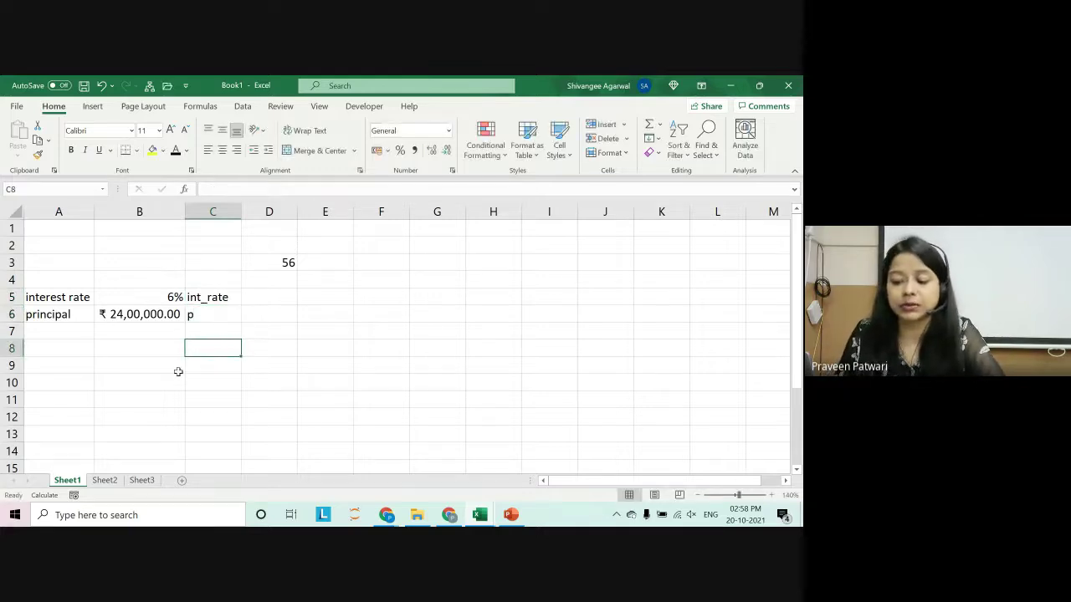
{"action": "left_click", "coordinate": [160, 318]}
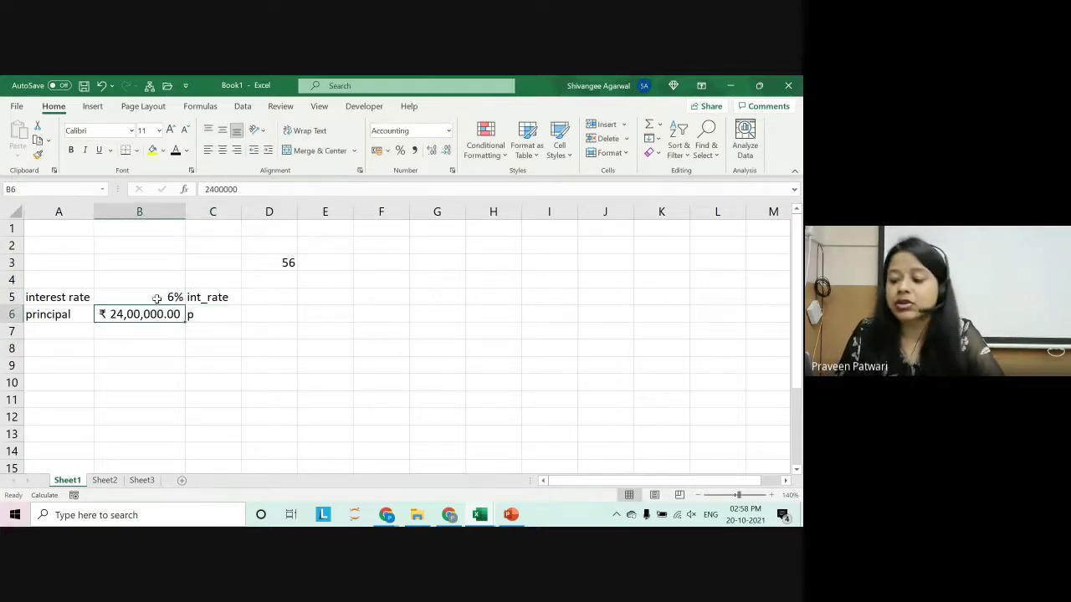
{"action": "key", "text": "Up"}
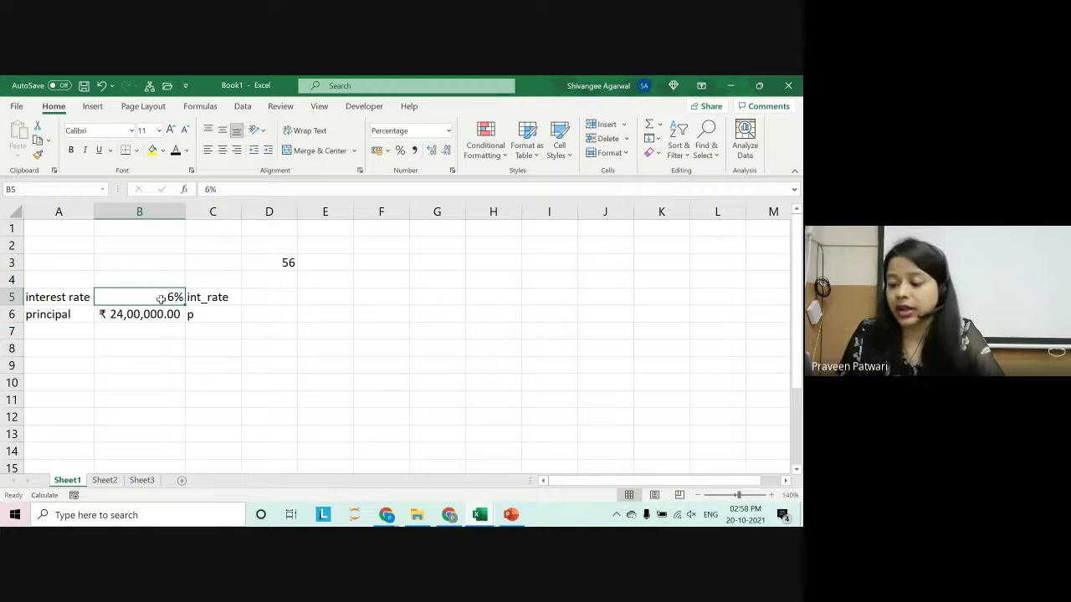
{"action": "left_click_drag", "start_coordinate": [159, 300], "coordinate": [204, 314]}
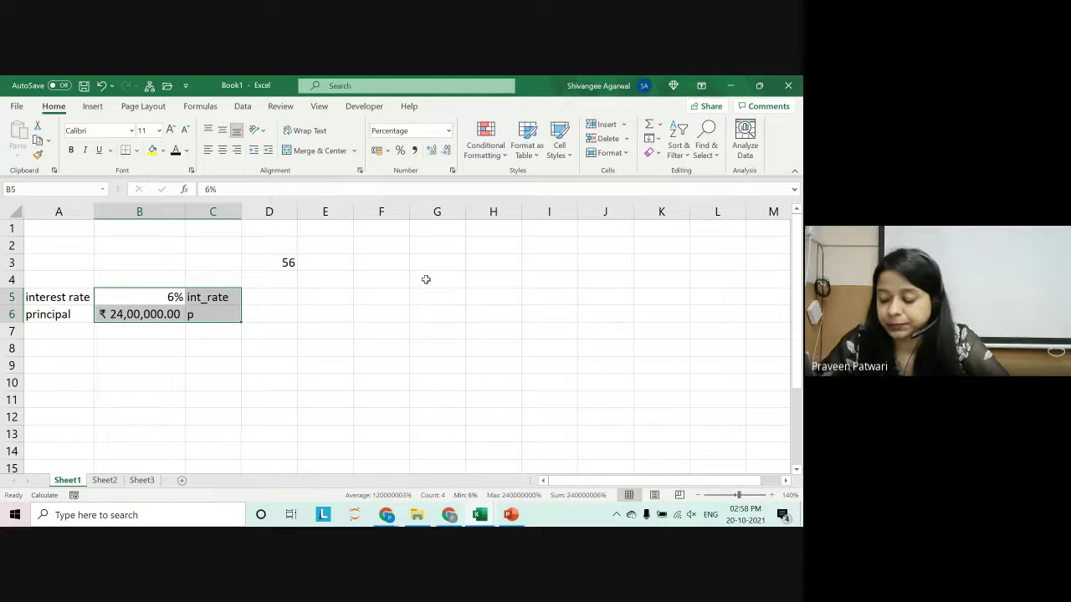
Create names from B5:C6 using only the right column, naming B5 int_rate and B6 p.
{"action": "key", "text": "ctrl+shift+F3"}
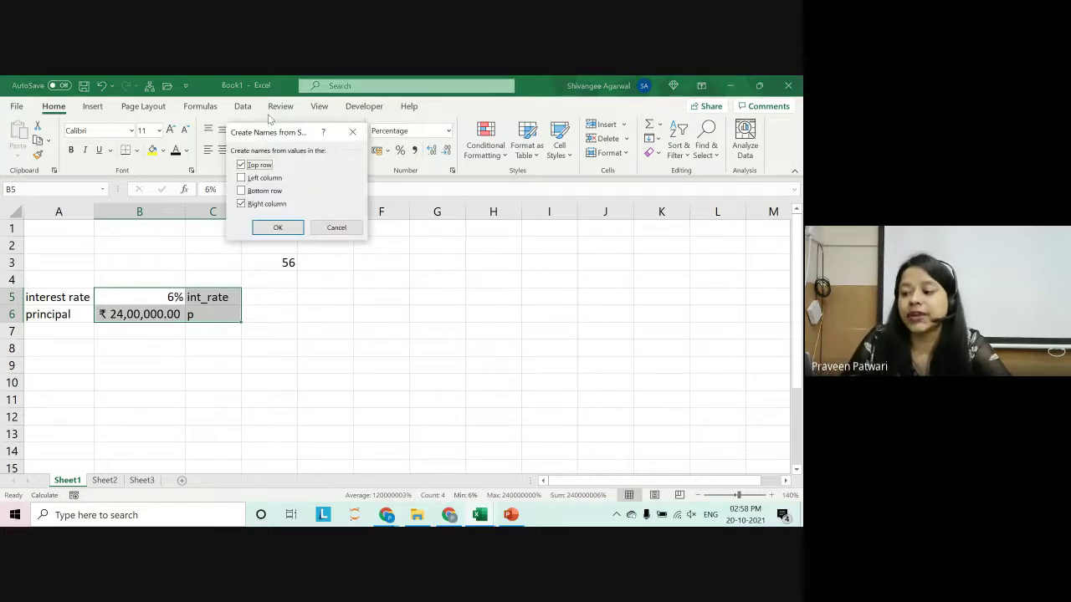
{"action": "left_click_drag", "start_coordinate": [272, 136], "coordinate": [308, 219]}
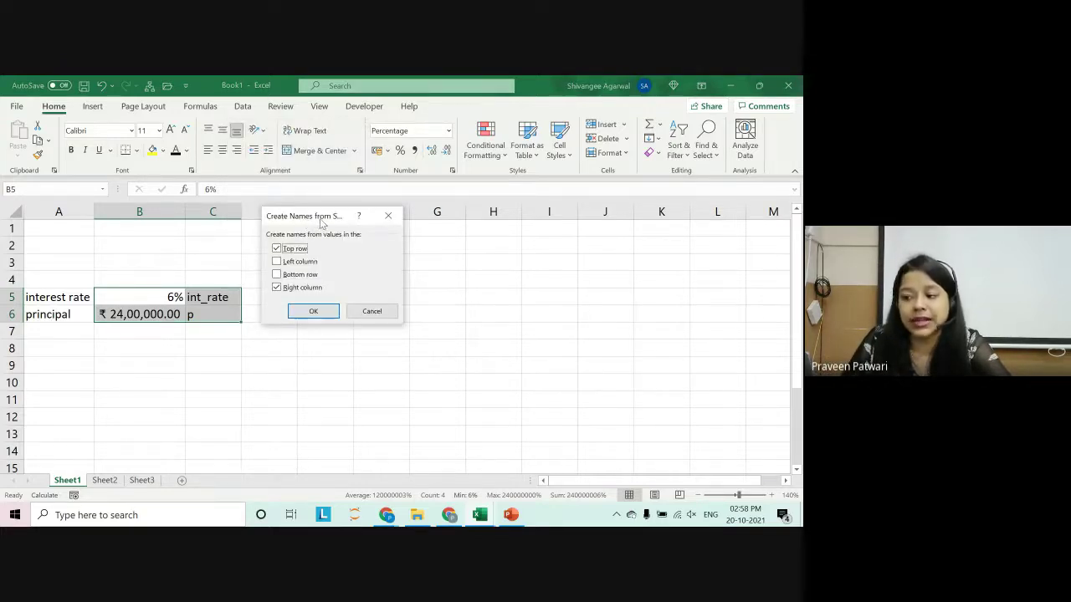
{"action": "left_click", "coordinate": [371, 311]}
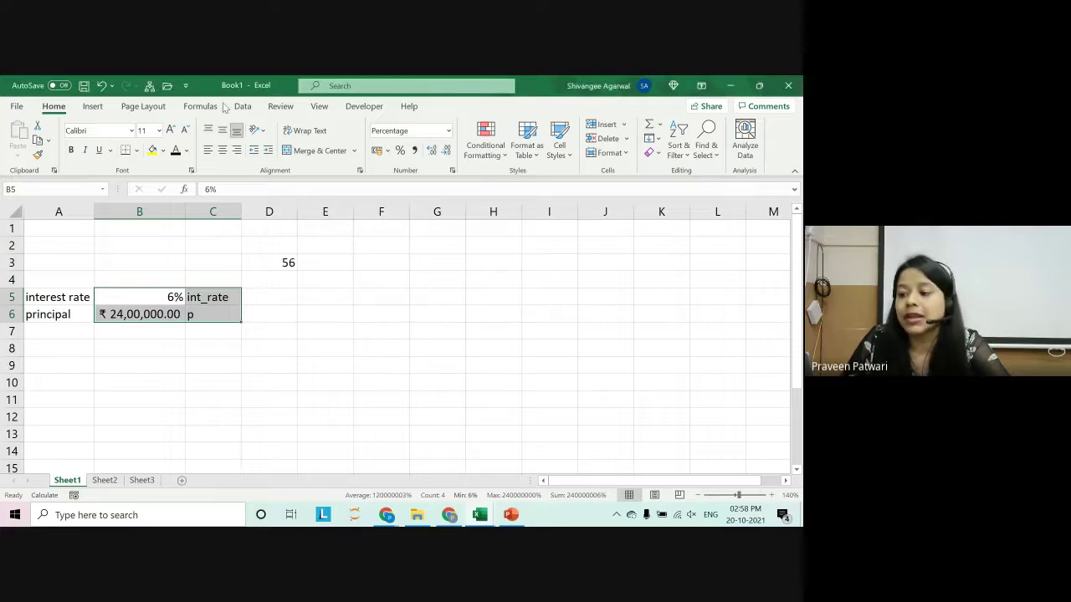
{"action": "left_click", "coordinate": [200, 106]}
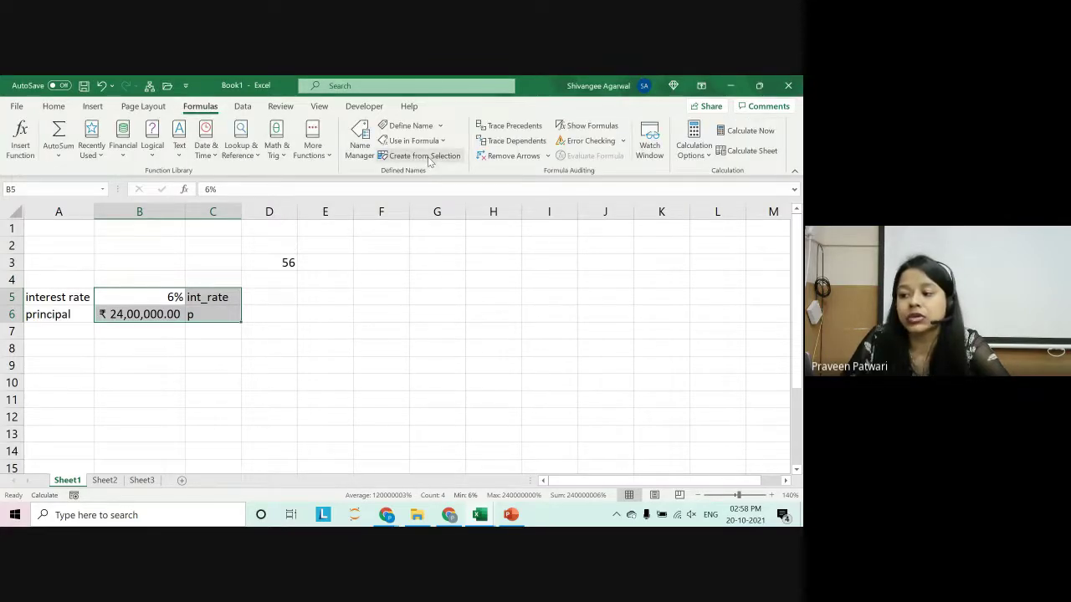
{"action": "left_click", "coordinate": [429, 159]}
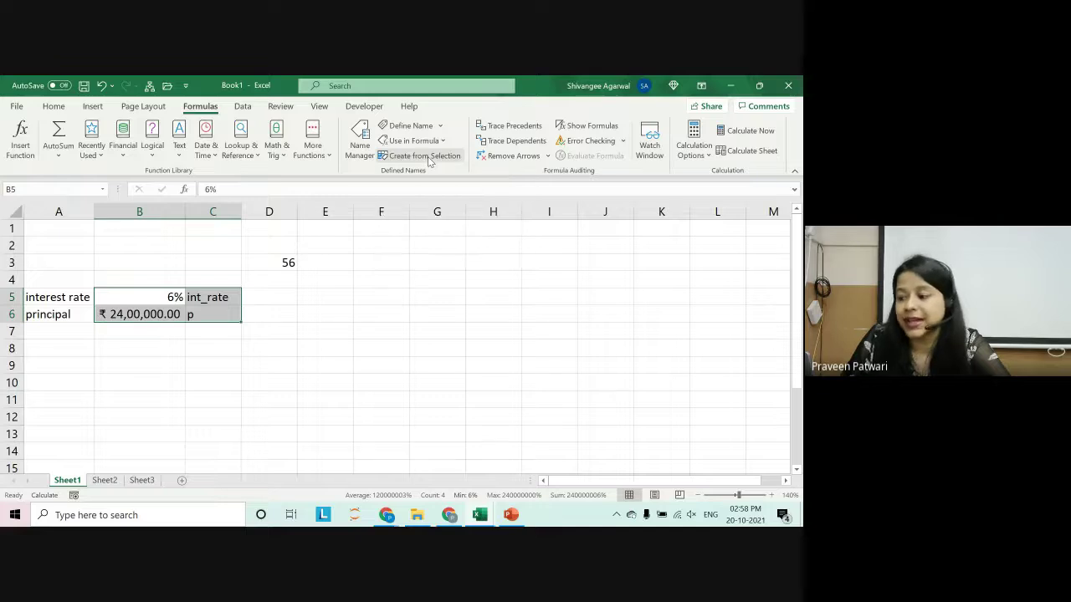
{"action": "left_click_drag", "start_coordinate": [292, 220], "coordinate": [238, 162]}
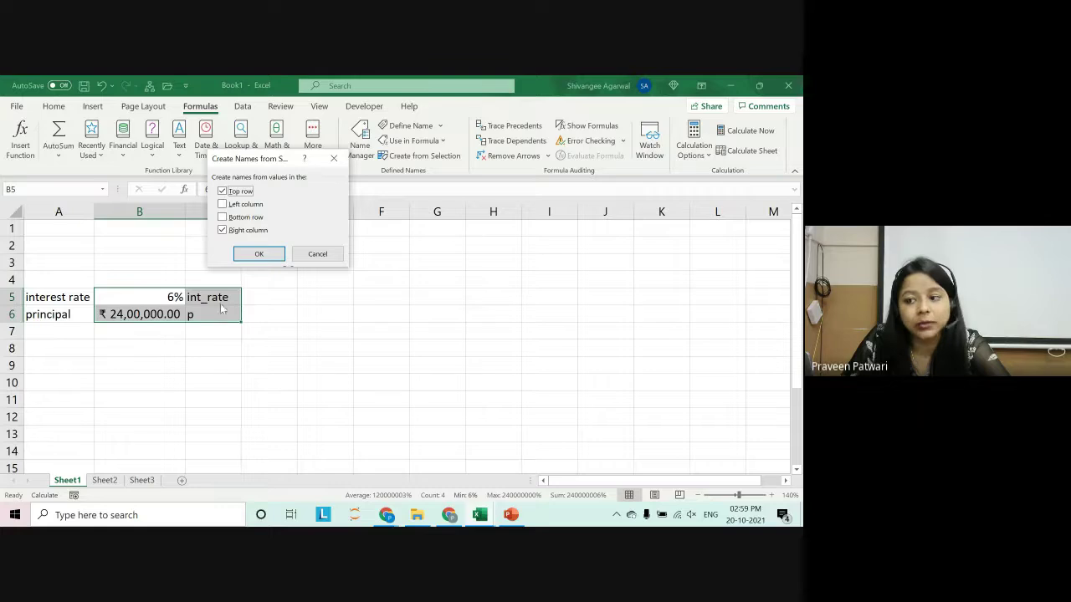
{"action": "left_click", "coordinate": [236, 192]}
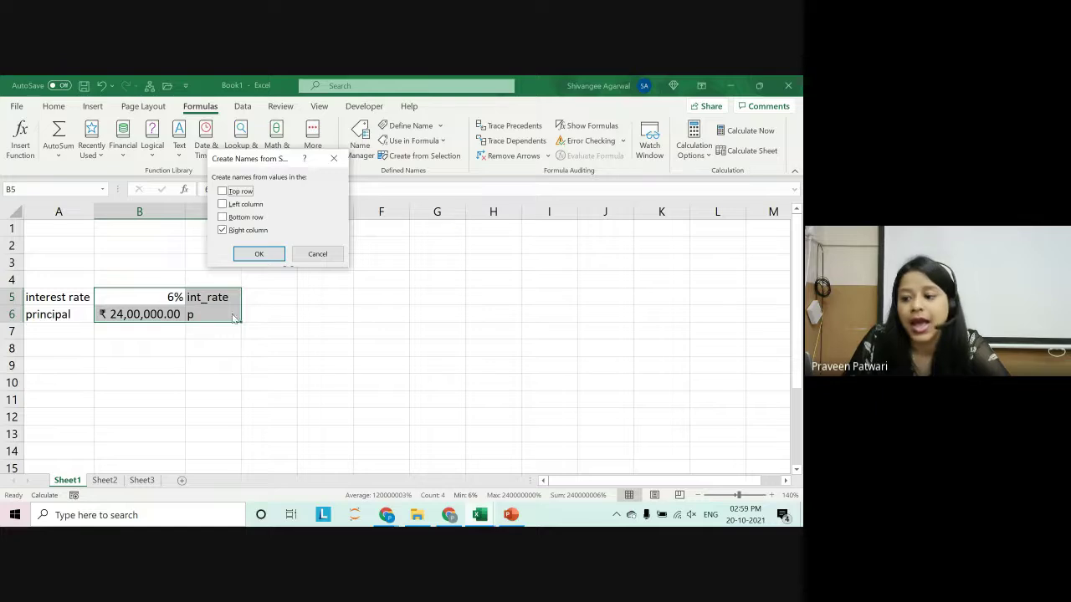
{"action": "left_click", "coordinate": [259, 256]}
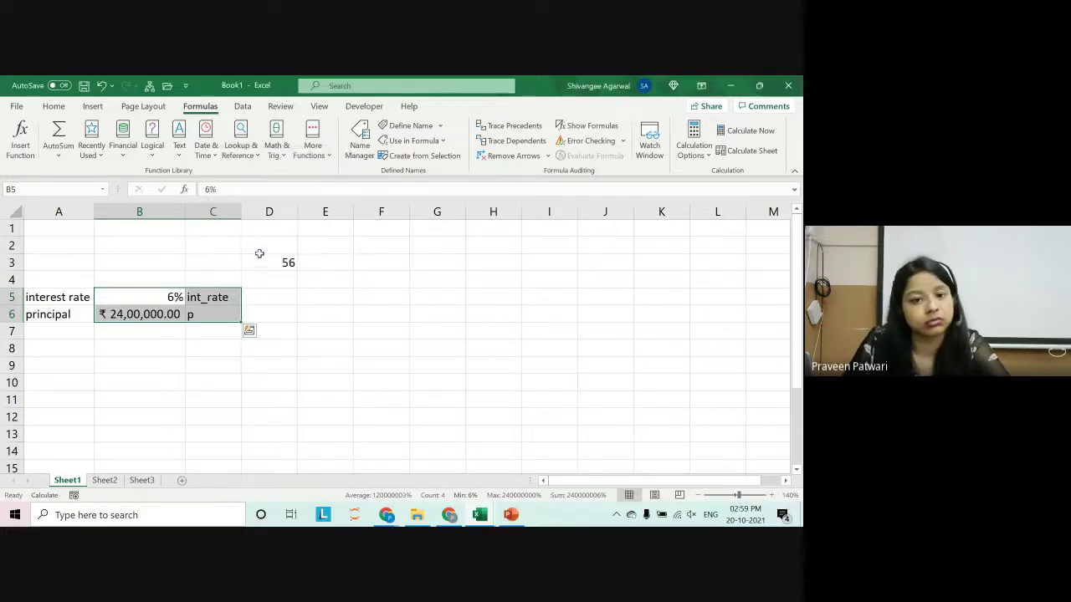
{"action": "left_click", "coordinate": [159, 302]}
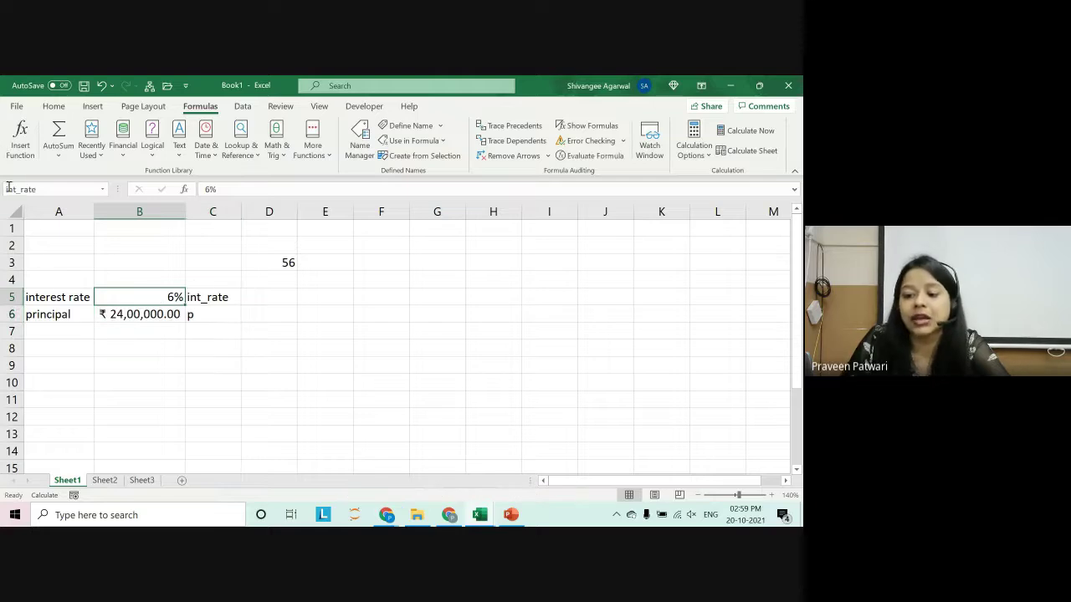
Check the named cells B5 and B6, then switch to the BASIC FEATURES I slide.
{"action": "left_click", "coordinate": [127, 312]}
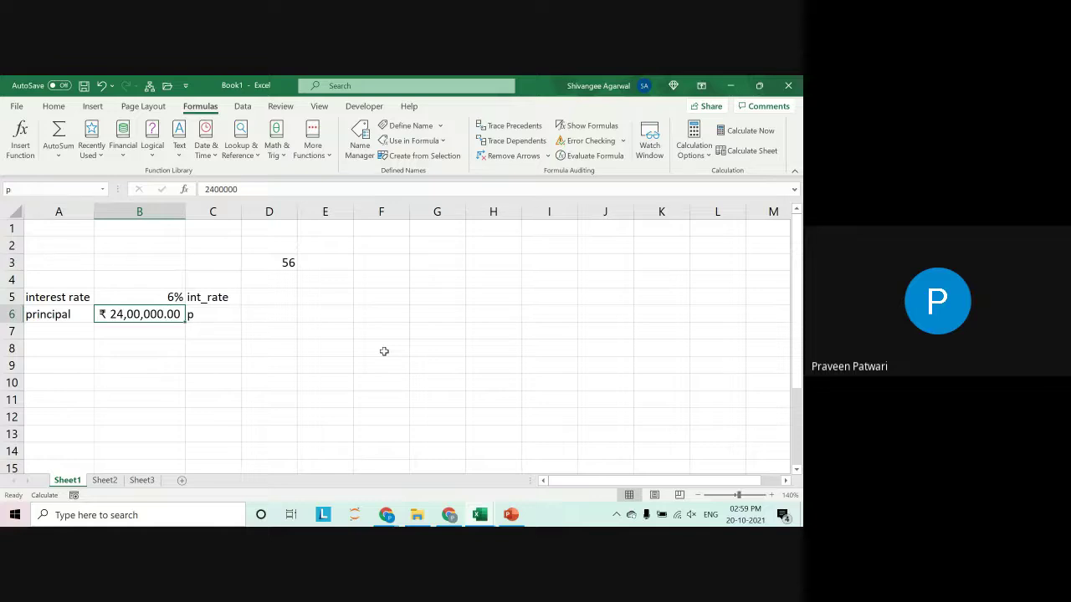
{"action": "left_click", "coordinate": [155, 301]}
{"action": "left_click", "coordinate": [153, 312]}
{"action": "left_click", "coordinate": [151, 301]}
{"action": "left_click", "coordinate": [146, 329]}
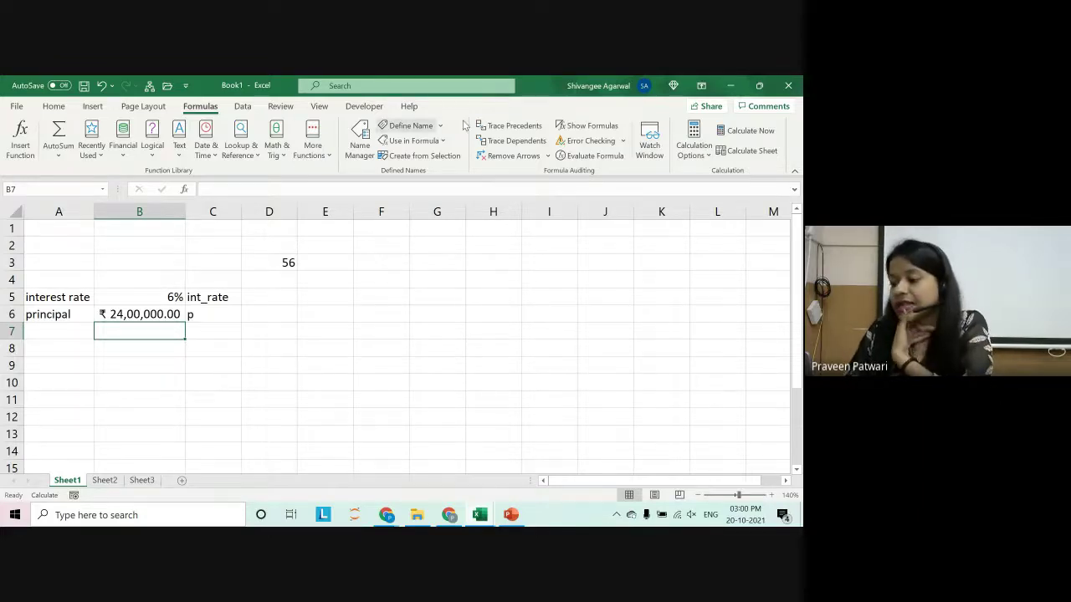
{"action": "left_click", "coordinate": [512, 516]}
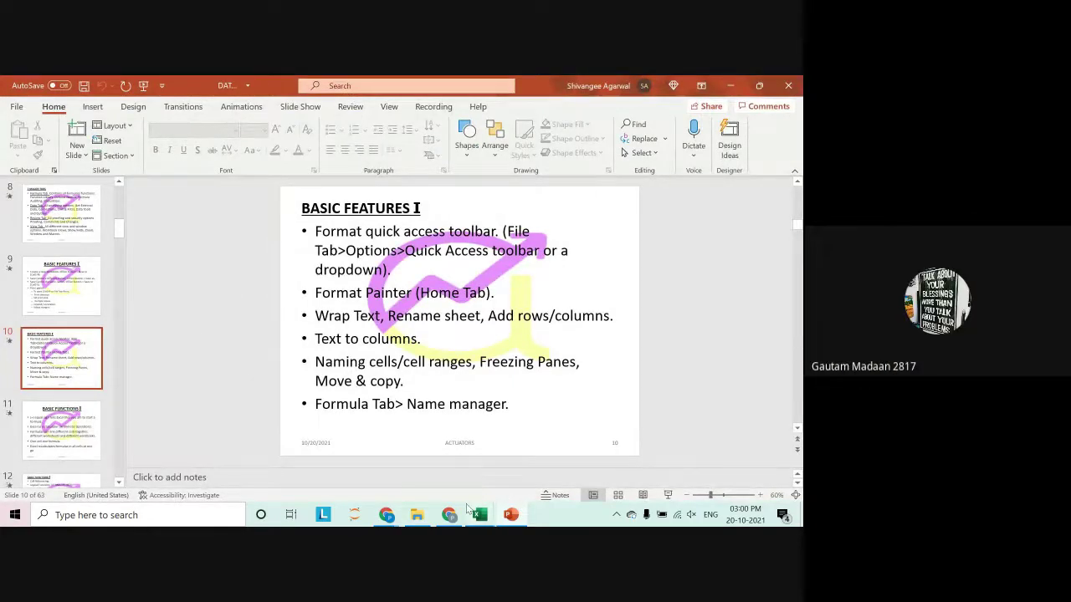
Note CTRL+SHIFT+F3 in Book1's cell C8, then switch to the DATA ANALYTICS EXCEL 1 workbook.
{"action": "mouse_move", "coordinate": [479, 515]}
{"action": "left_click", "coordinate": [520, 465]}
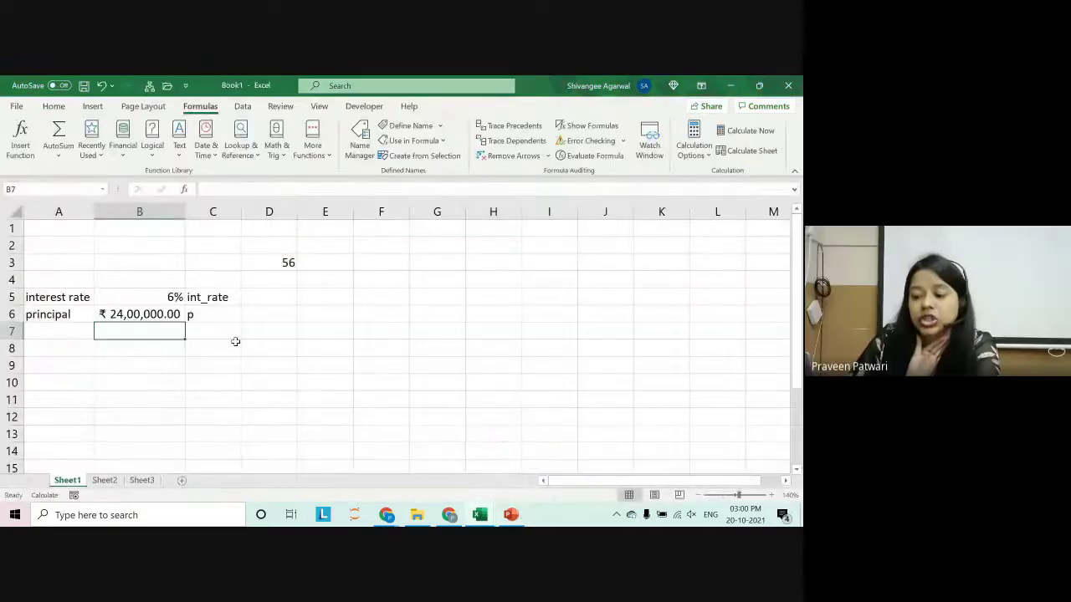
{"action": "left_click", "coordinate": [222, 345]}
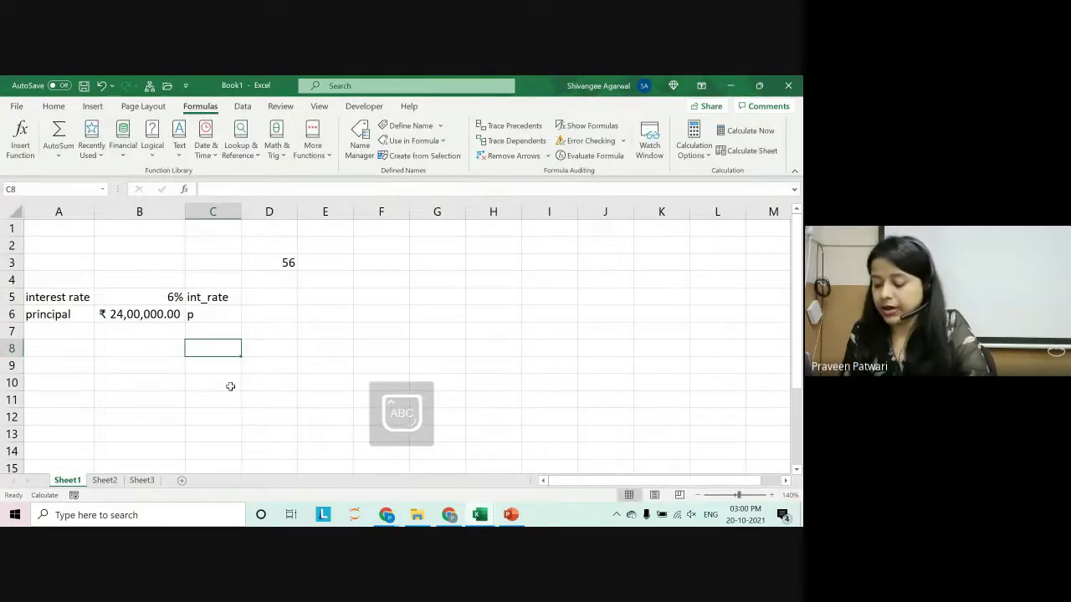
{"action": "type", "text": "CTRL+SHI"}
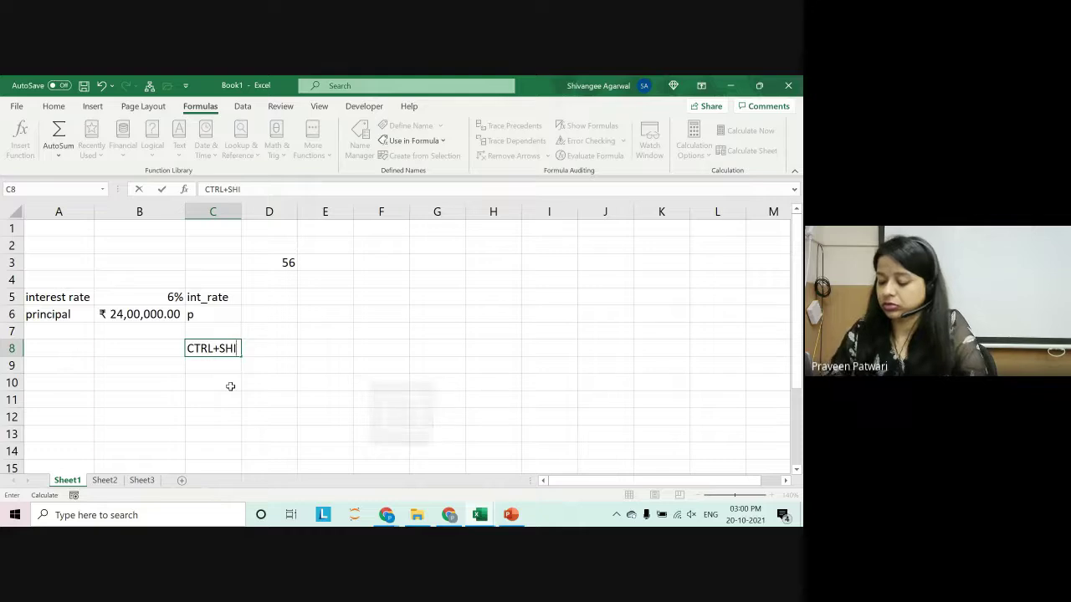
{"action": "type", "text": "FT+F3"}
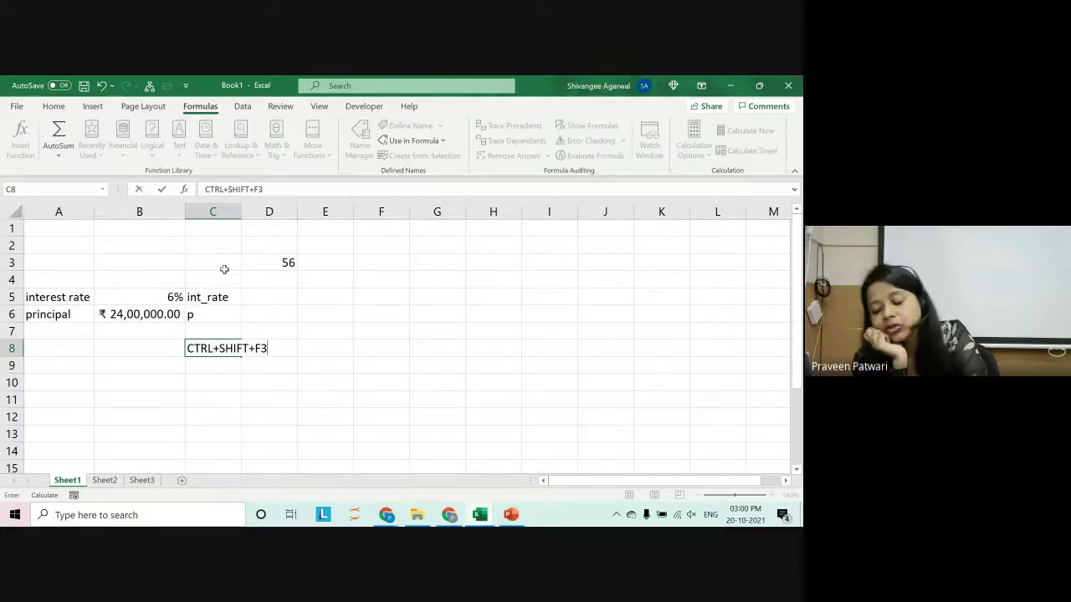
{"action": "key", "text": "alt+Tab"}
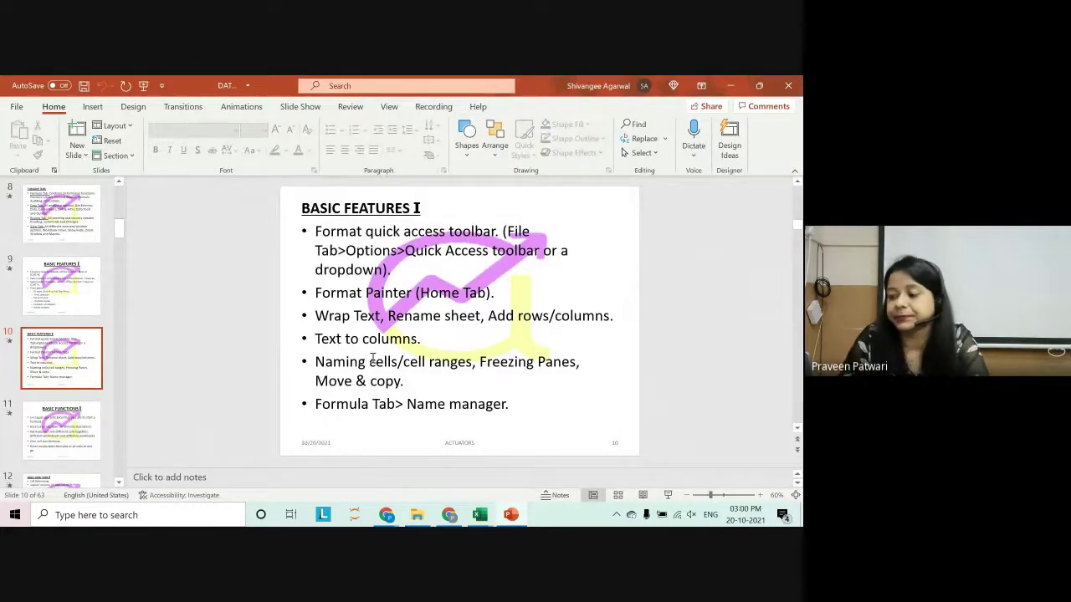
{"action": "key", "text": "alt+Tab"}
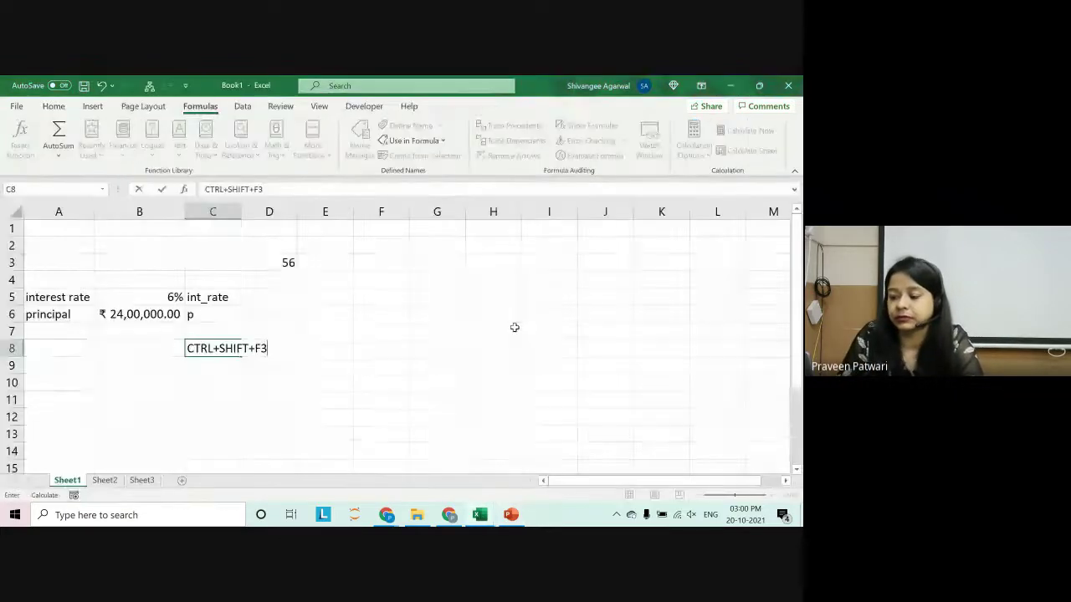
{"action": "key", "text": "Return"}
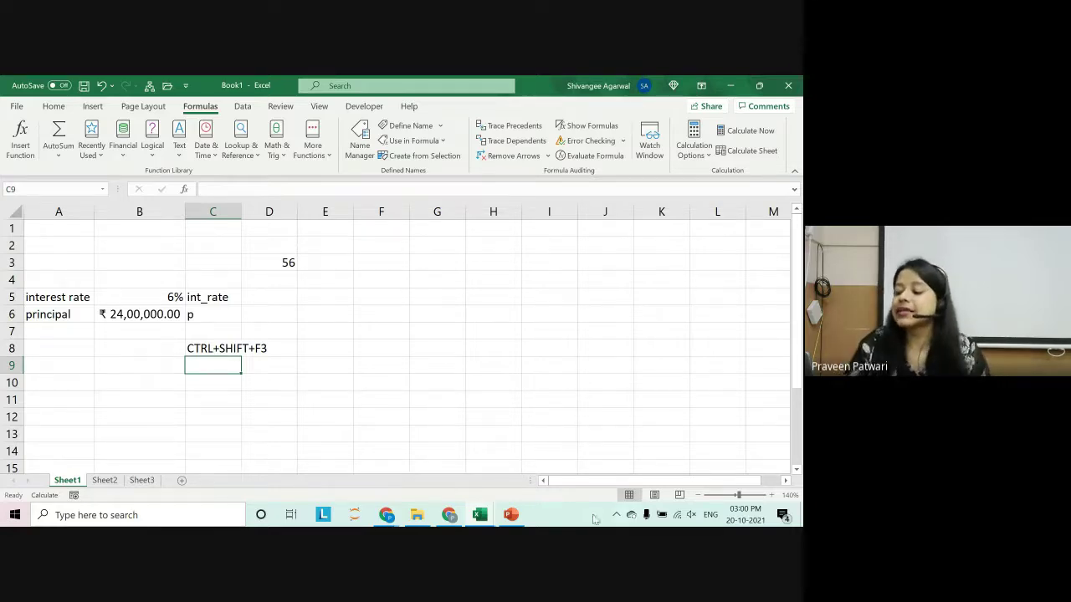
{"action": "left_click", "coordinate": [406, 437]}
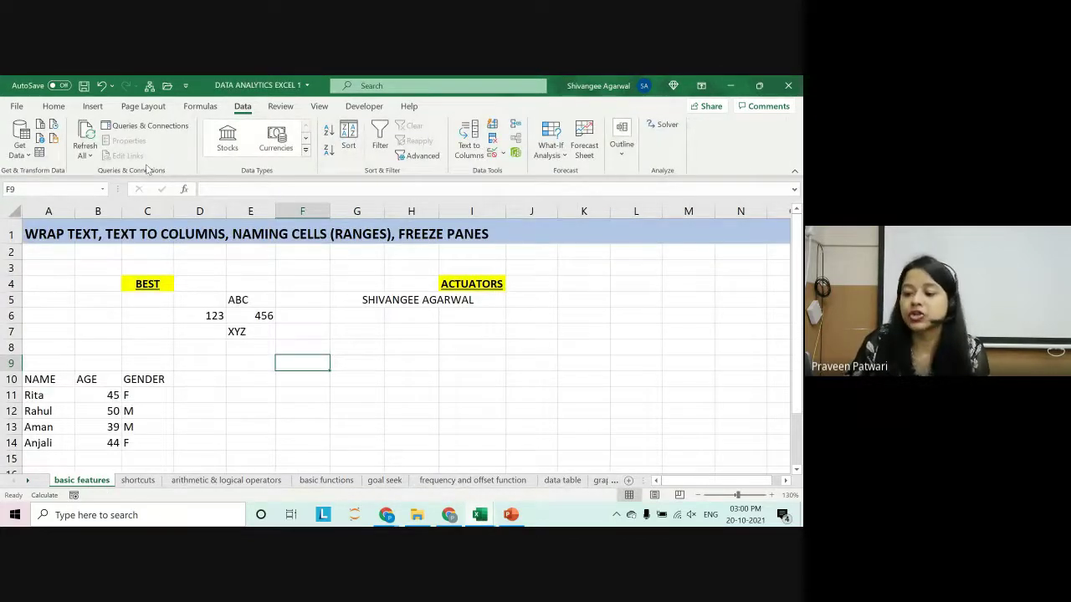
Select the basic features sheet's title row, show the View tab, and select C1.
{"action": "scroll", "coordinate": [237, 266], "scroll_direction": "down", "scroll_amount": 4}
{"action": "scroll", "coordinate": [237, 266], "scroll_direction": "down", "scroll_amount": 4}
{"action": "scroll", "coordinate": [237, 266], "scroll_direction": "up", "scroll_amount": 6}
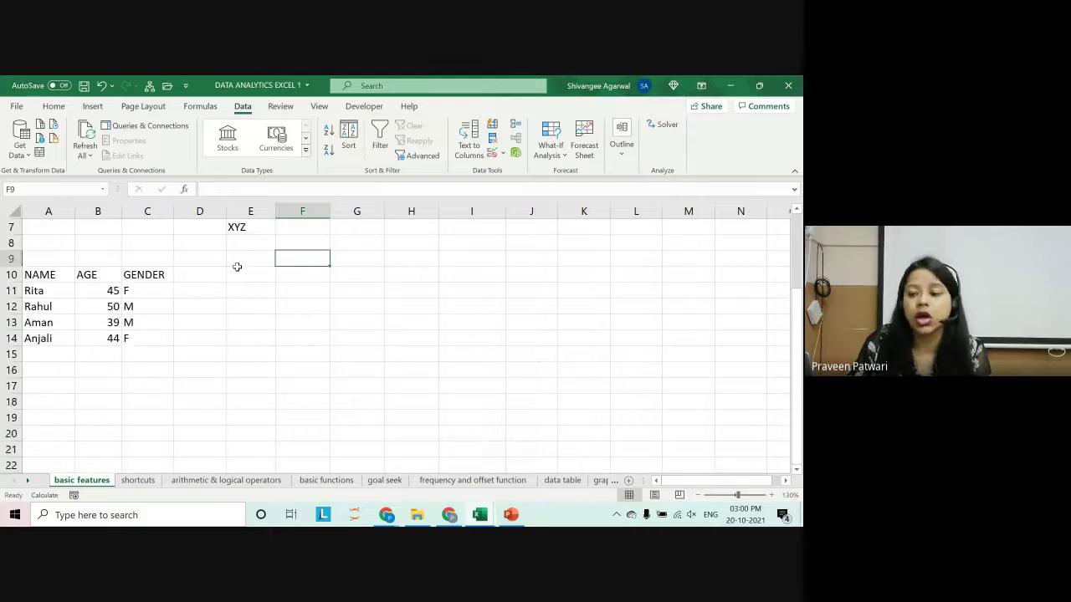
{"action": "scroll", "coordinate": [237, 266], "scroll_direction": "up", "scroll_amount": 2}
{"action": "left_click", "coordinate": [4, 232]}
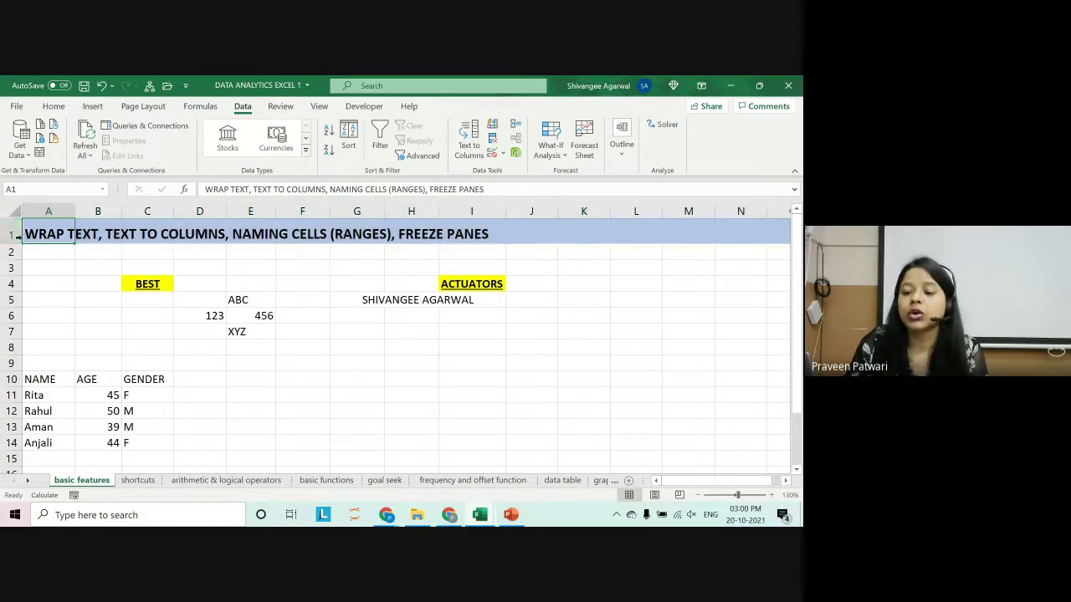
{"action": "left_click", "coordinate": [11, 234]}
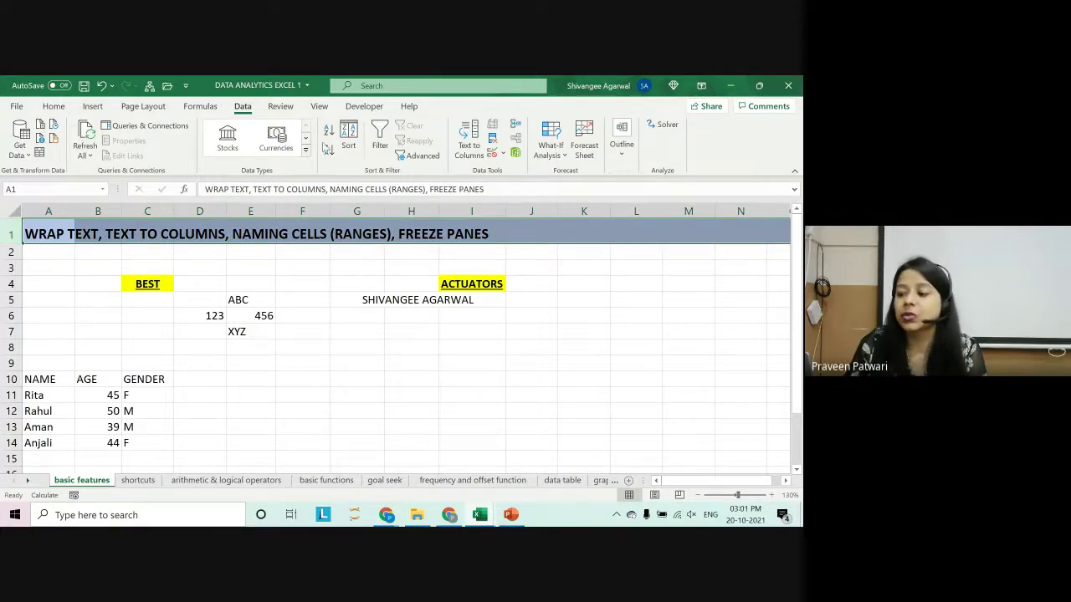
{"action": "left_click", "coordinate": [319, 107]}
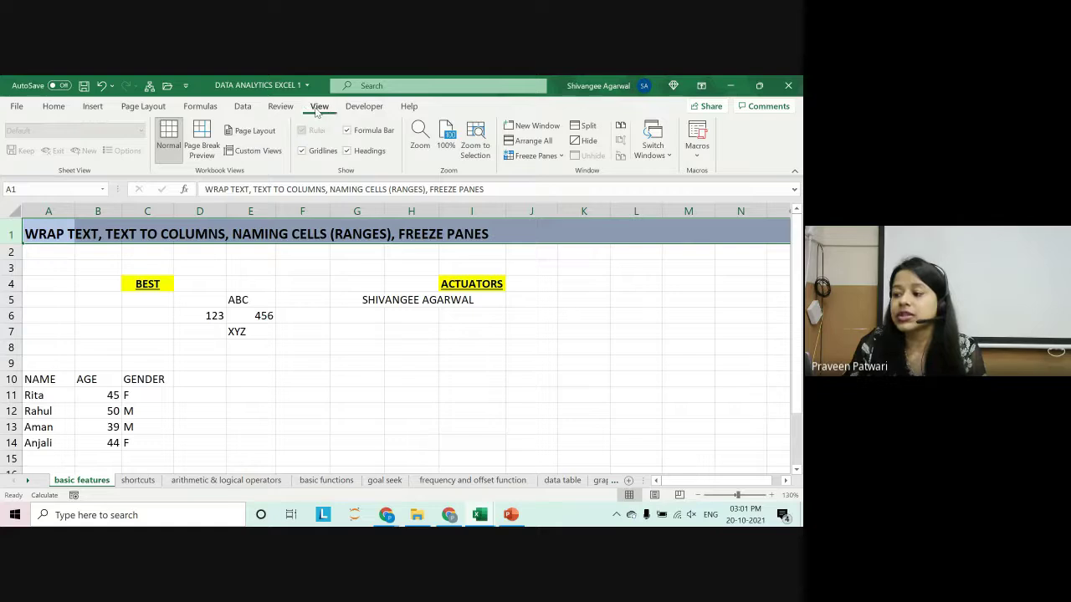
{"action": "left_click", "coordinate": [138, 239]}
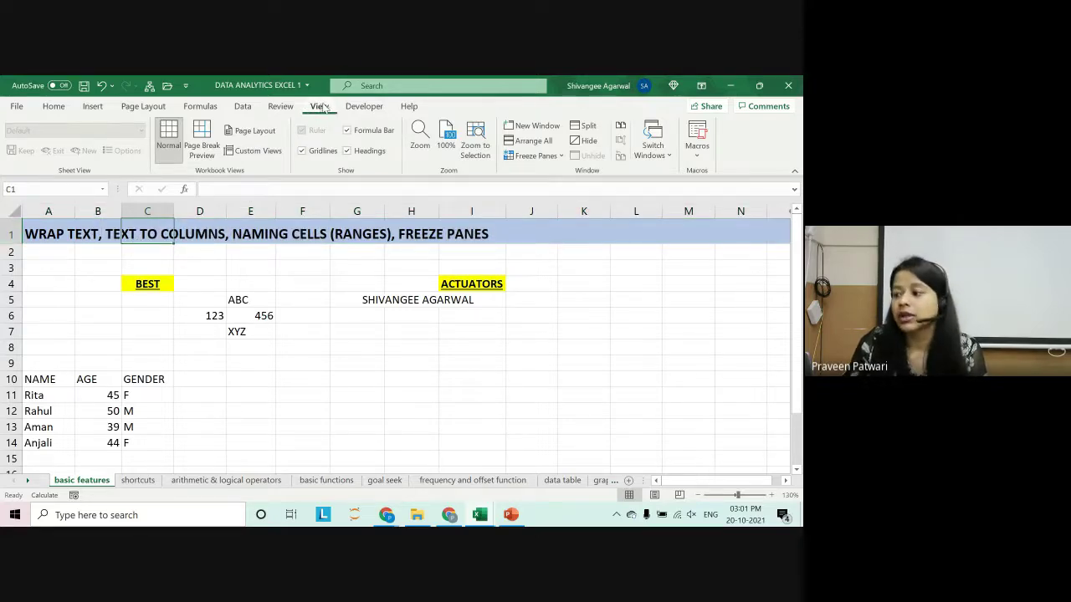
Freeze the top row and check it stays visible while moving far down and back.
{"action": "left_click", "coordinate": [543, 157]}
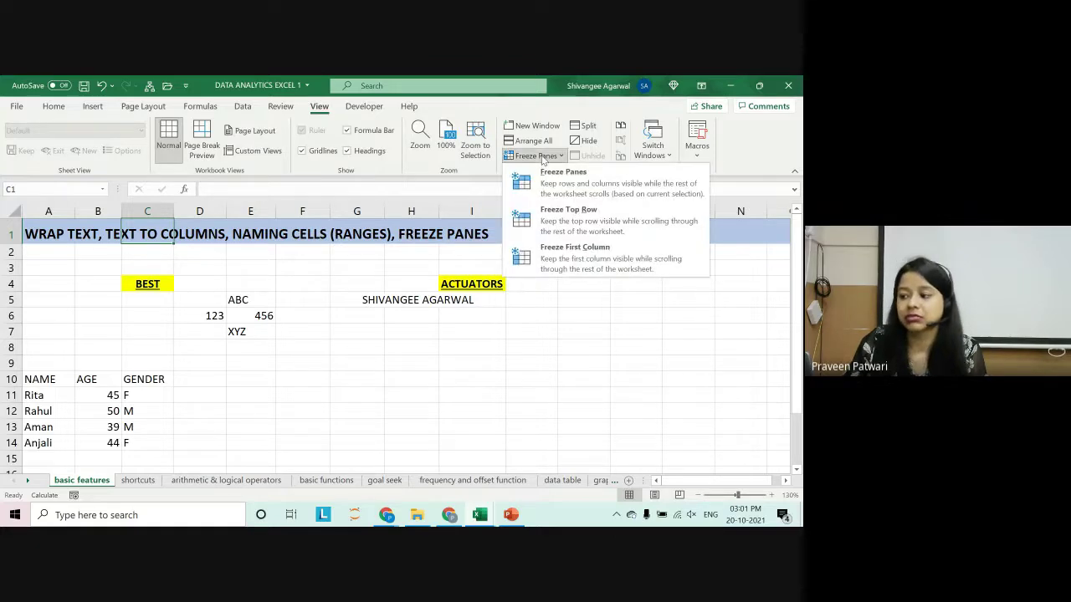
{"action": "left_click", "coordinate": [540, 216]}
{"action": "key", "text": "Down"}
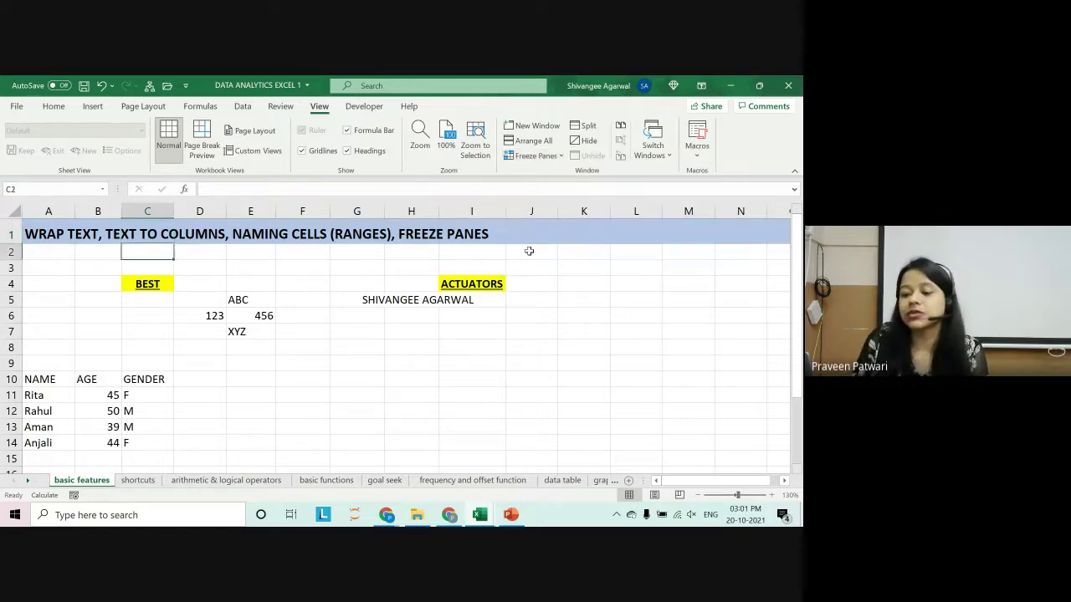
{"action": "key", "text": "Down"}
{"action": "key", "text": "Down"}
{"action": "key", "text": "Down"}
{"action": "key", "text": "Down"}
{"action": "key", "text": "Down"}
{"action": "key", "text": "Down"}
{"action": "key", "text": "Down"}
{"action": "key", "text": "Down"}
{"action": "key", "text": "Down"}
{"action": "key", "text": "Down"}
{"action": "key", "text": "Down"}
{"action": "key", "text": "Down"}
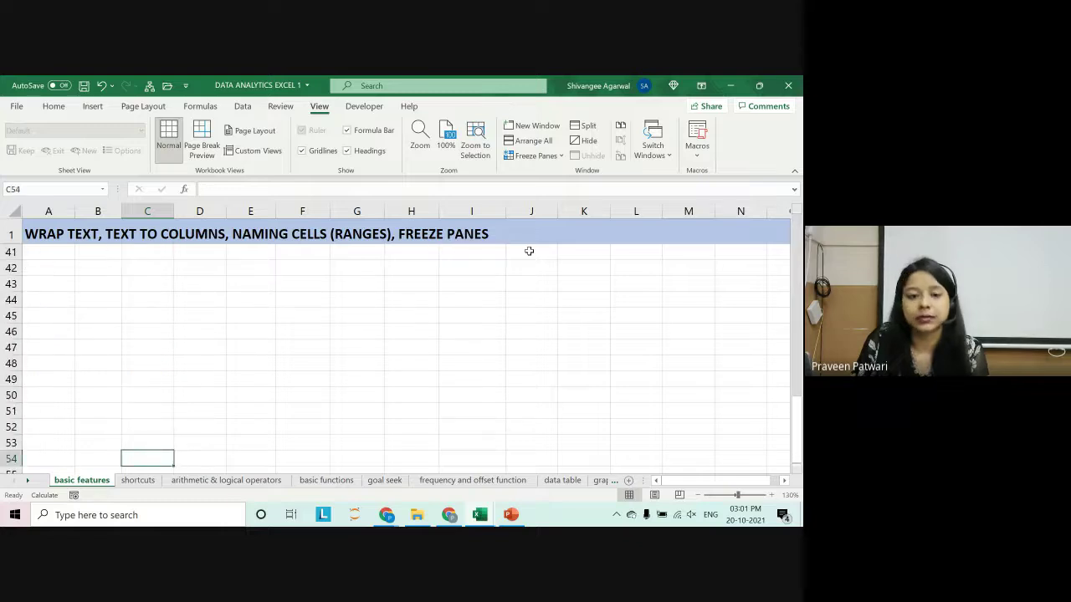
{"action": "key", "text": "Up"}
{"action": "key", "text": "Up"}
{"action": "key", "text": "Up"}
{"action": "key", "text": "Up"}
{"action": "key", "text": "Up"}
{"action": "key", "text": "Up"}
{"action": "key", "text": "Up"}
{"action": "key", "text": "Up"}
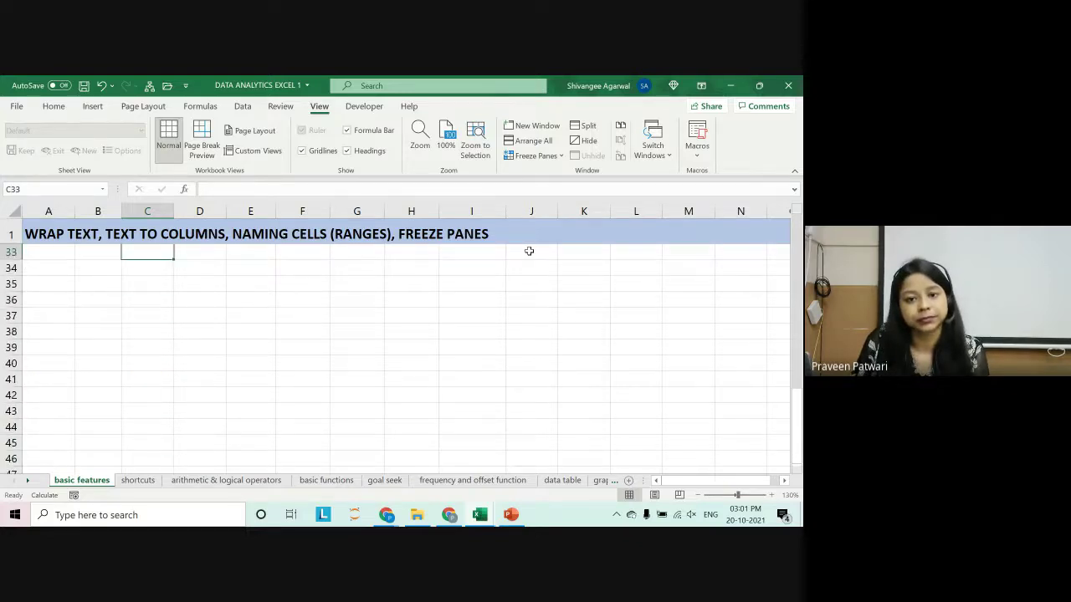
{"action": "key", "text": "Up"}
{"action": "key", "text": "Up"}
{"action": "key", "text": "Up"}
{"action": "key", "text": "Up"}
{"action": "key", "text": "Up"}
{"action": "key", "text": "Up"}
{"action": "key", "text": "Up"}
{"action": "key", "text": "Up"}
{"action": "key", "text": "Up"}
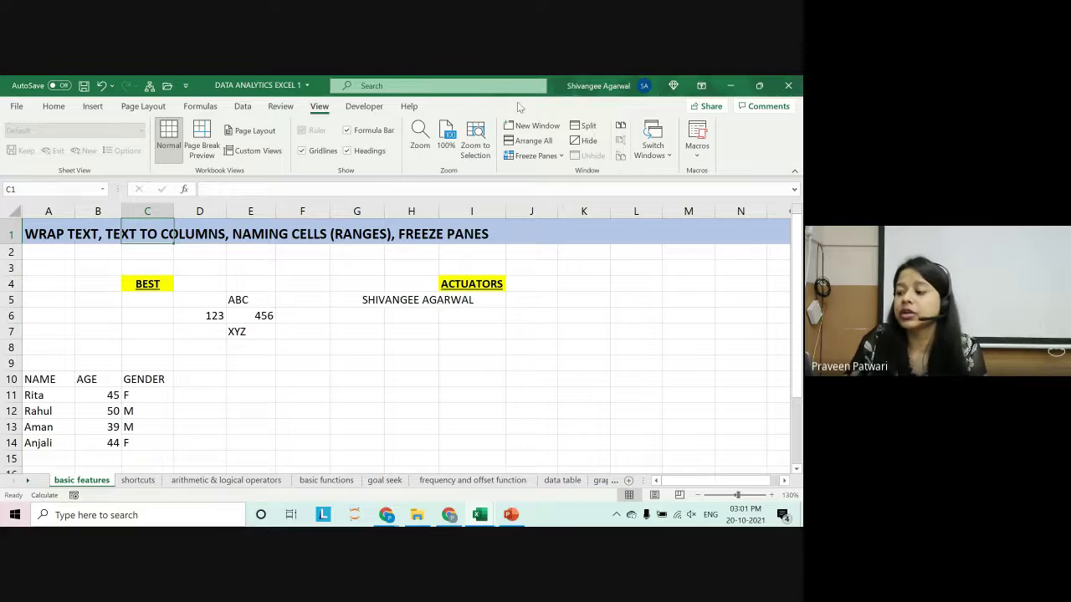
Review the Freeze Panes options from column A and cell F7 without applying anything.
{"action": "left_click", "coordinate": [532, 156]}
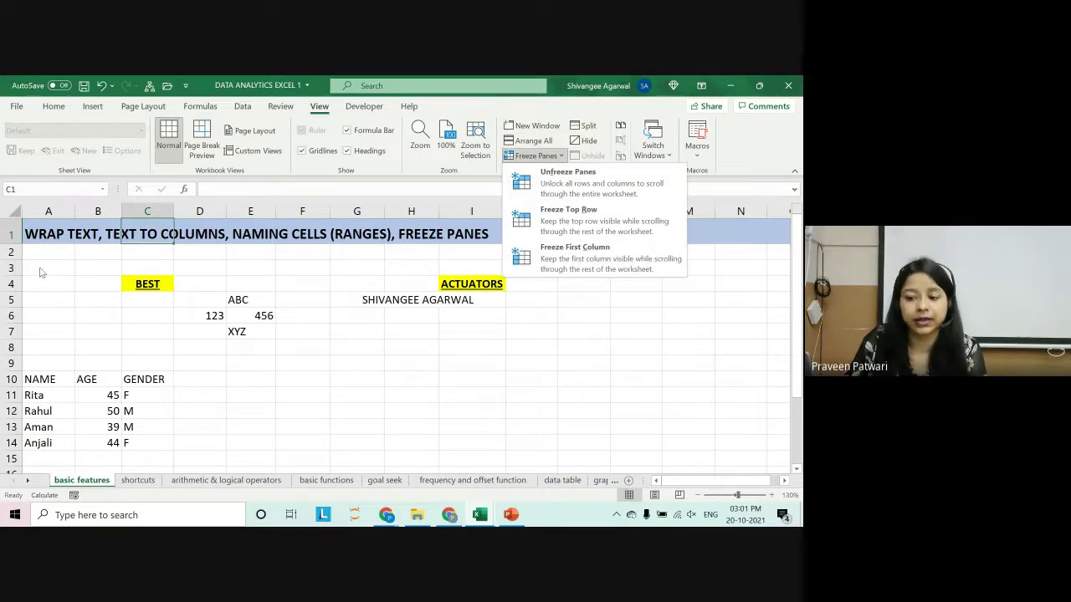
{"action": "left_click", "coordinate": [54, 456]}
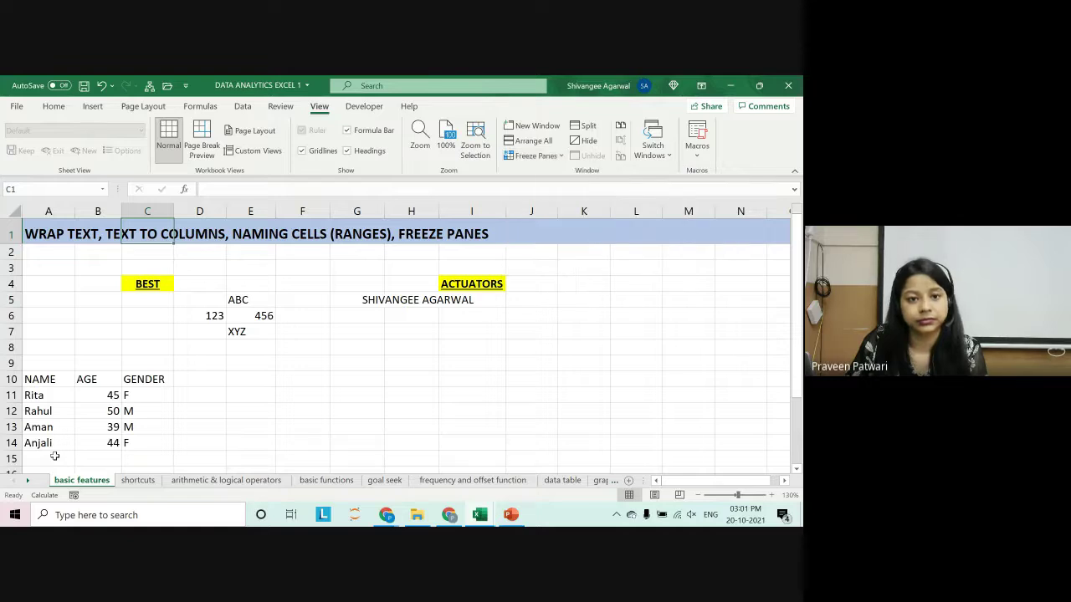
{"action": "left_click", "coordinate": [49, 210]}
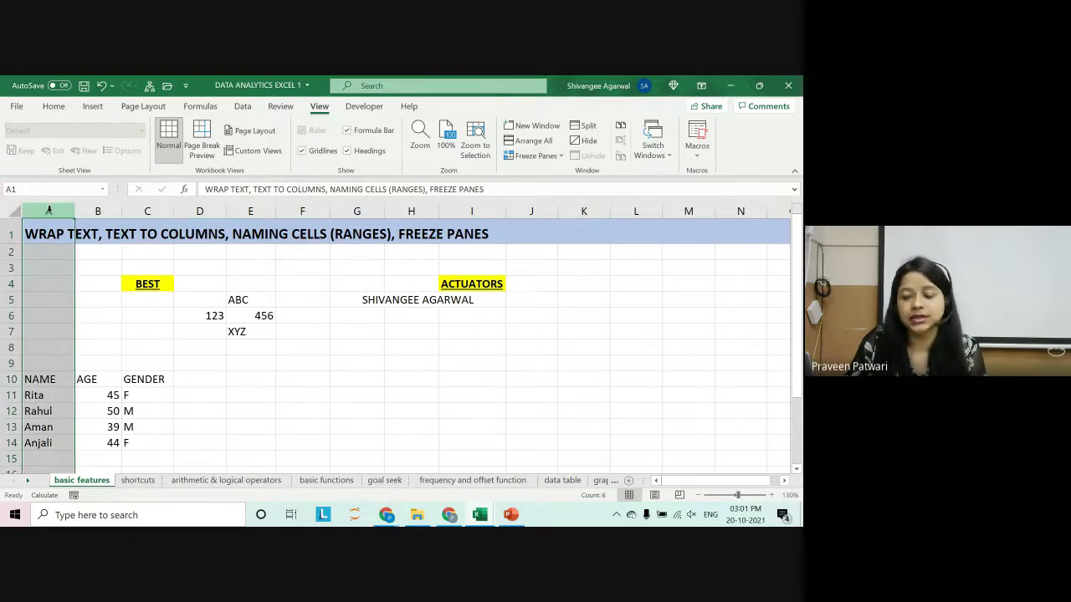
{"action": "left_click", "coordinate": [522, 156]}
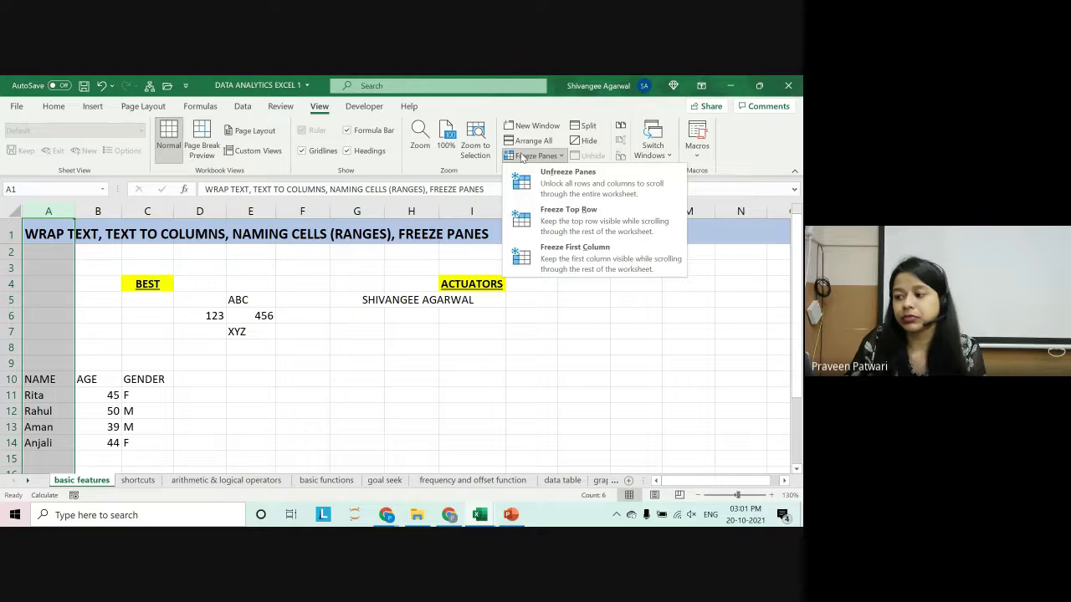
{"action": "left_click", "coordinate": [201, 309]}
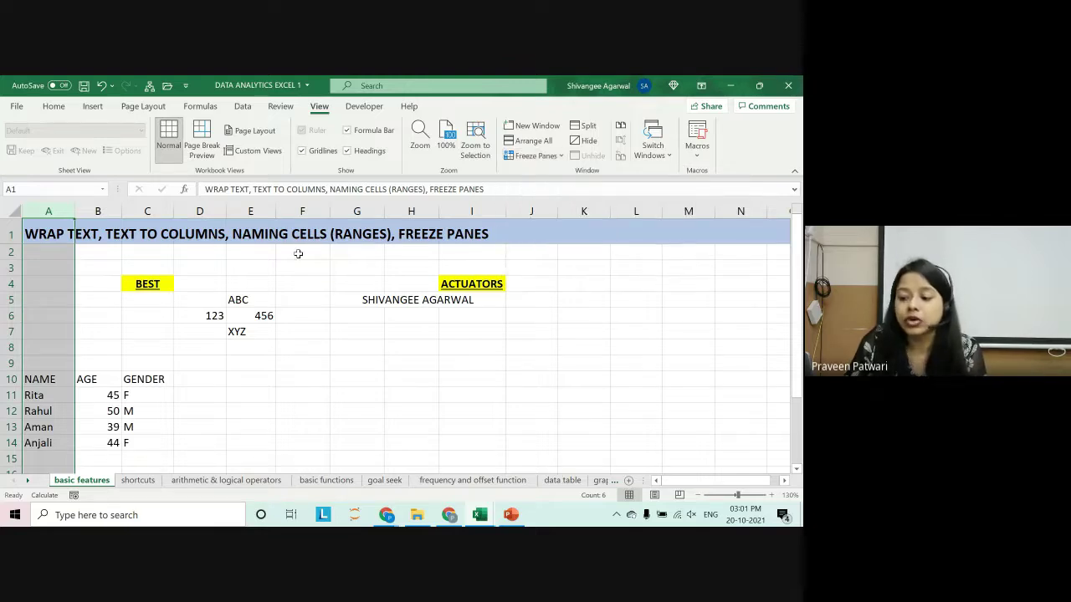
{"action": "left_click", "coordinate": [319, 335]}
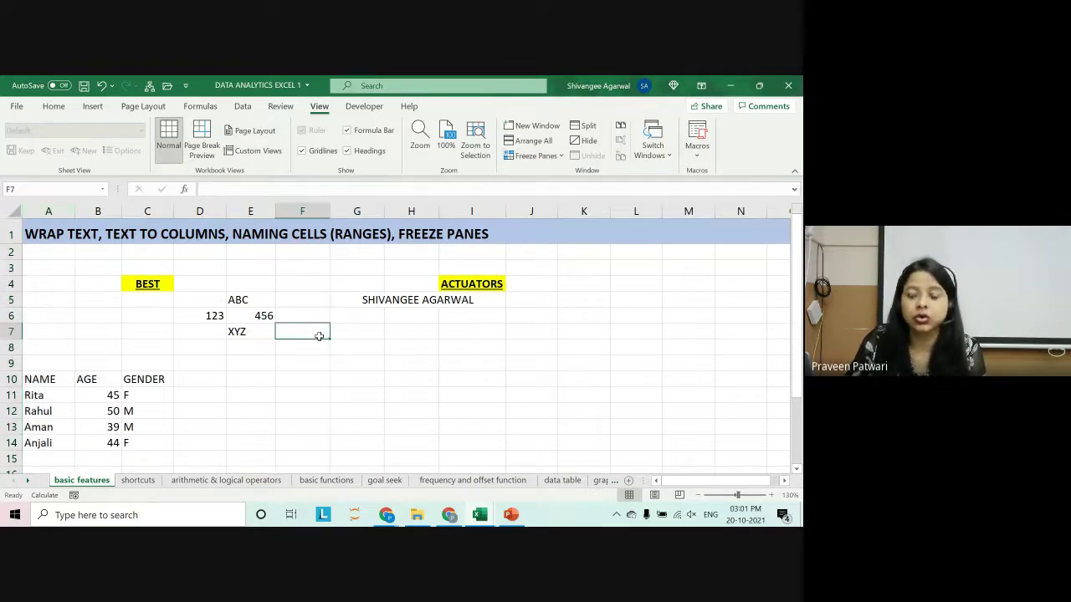
{"action": "left_click", "coordinate": [532, 156]}
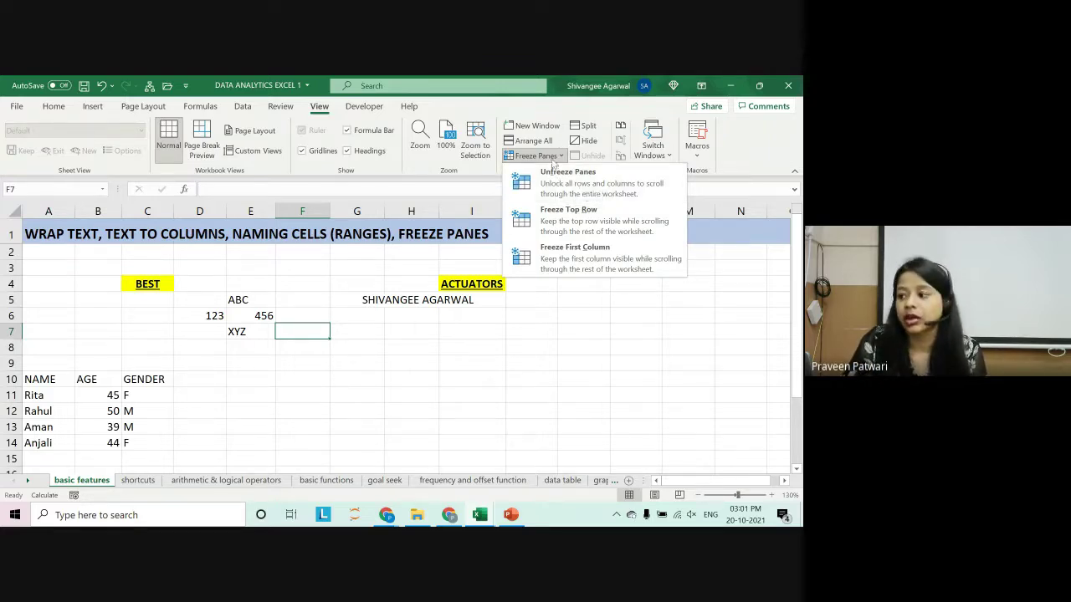
{"action": "left_click", "coordinate": [554, 191]}
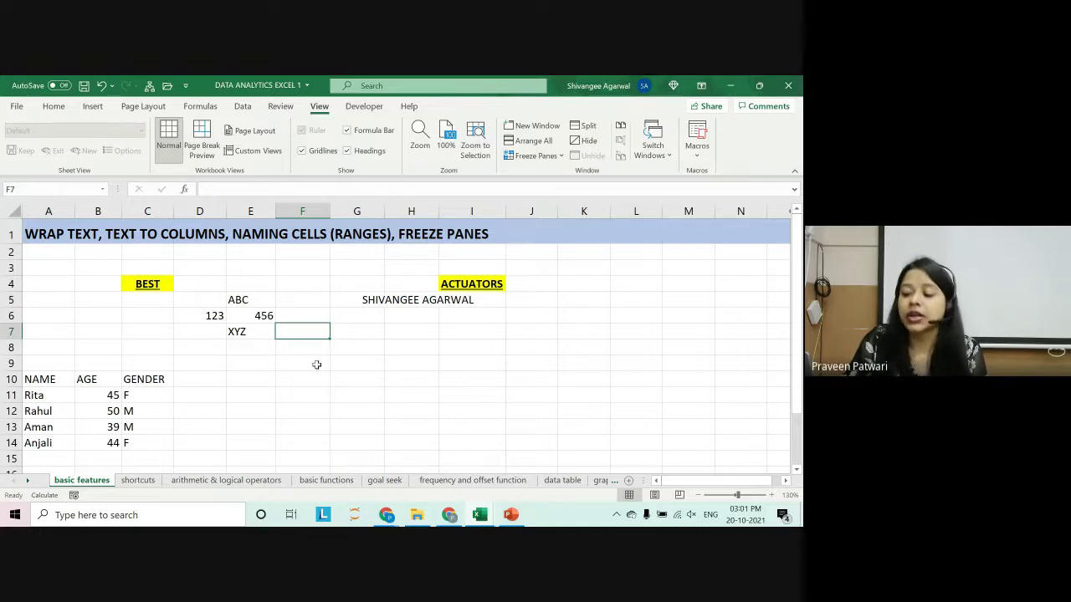
Delete the ACTUATORS text in G3:J10 and set its fill to No Fill.
{"action": "left_click_drag", "start_coordinate": [351, 267], "coordinate": [504, 389]}
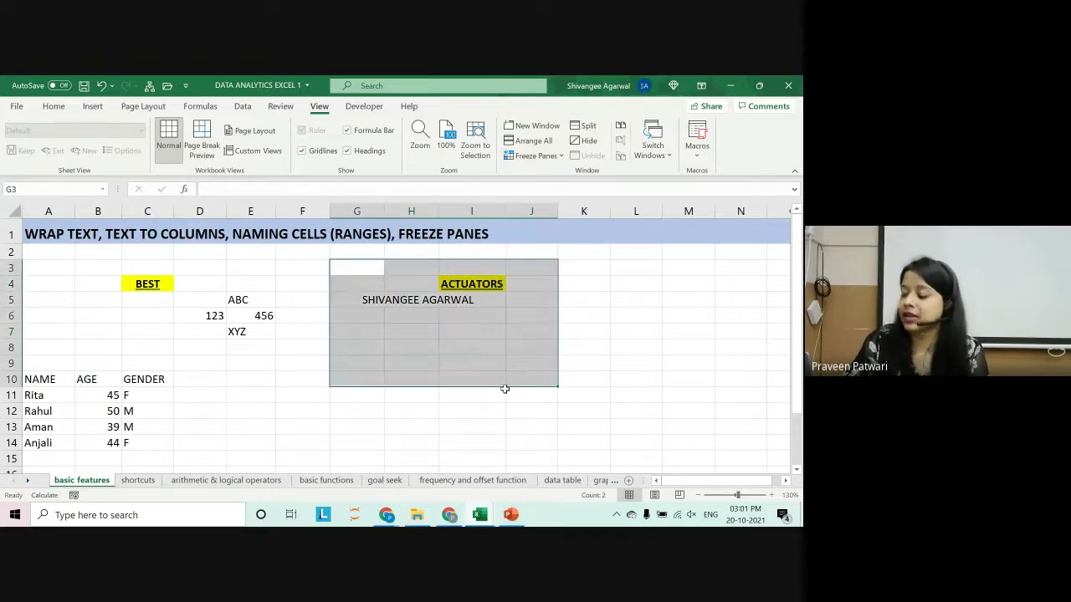
{"action": "key", "text": "Delete"}
{"action": "left_click", "coordinate": [53, 106]}
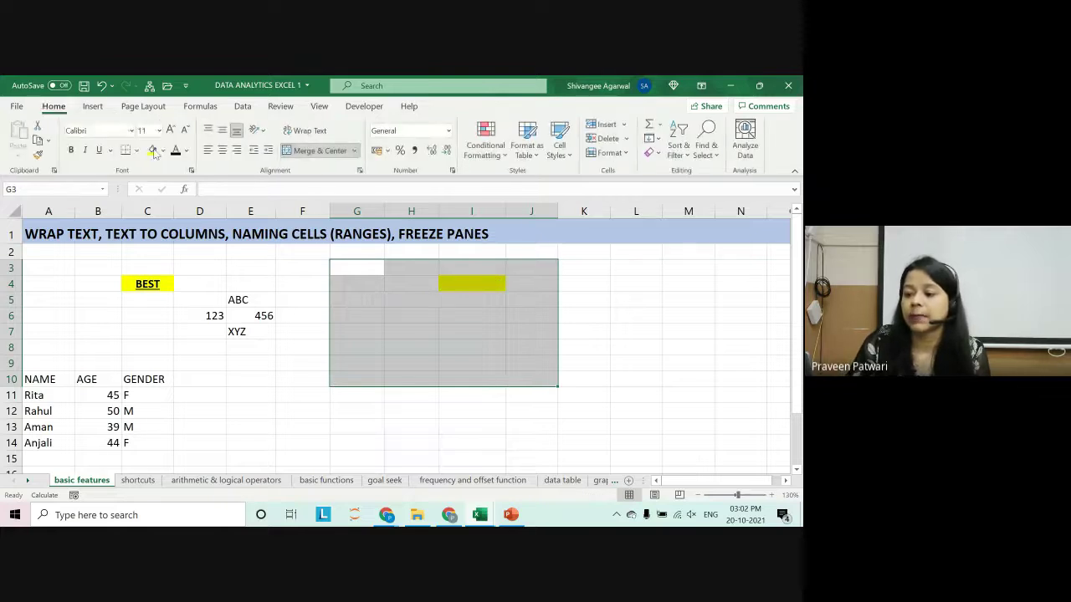
{"action": "left_click", "coordinate": [164, 151]}
{"action": "left_click", "coordinate": [180, 287]}
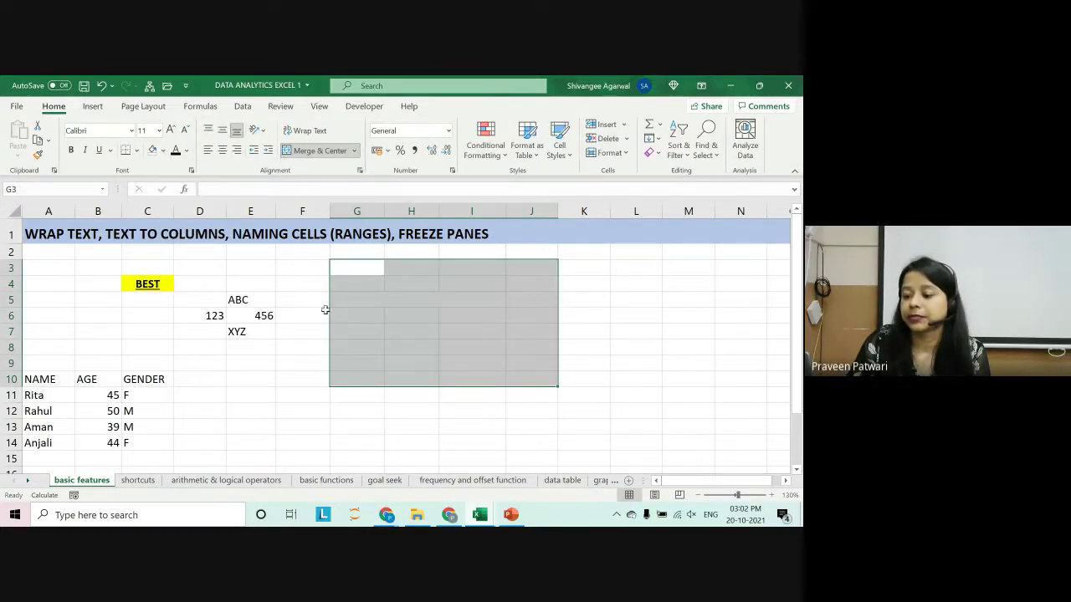
Try out selections across the sheet and settle on F2 as the freeze point.
{"action": "left_click", "coordinate": [302, 315]}
{"action": "left_click_drag", "start_coordinate": [302, 254], "coordinate": [695, 271]}
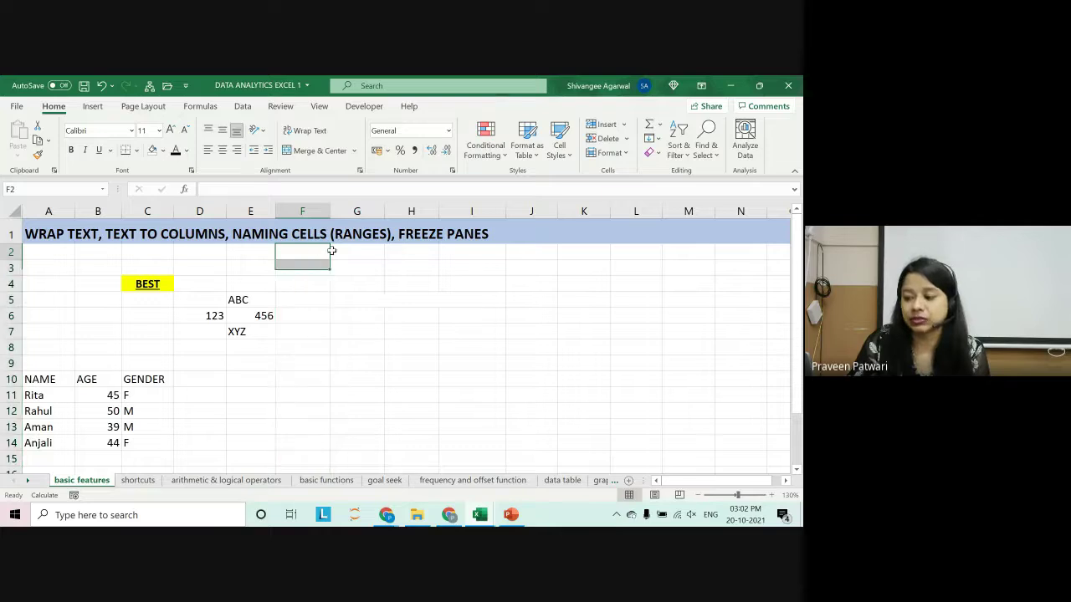
{"action": "left_click_drag", "start_coordinate": [694, 271], "coordinate": [761, 452]}
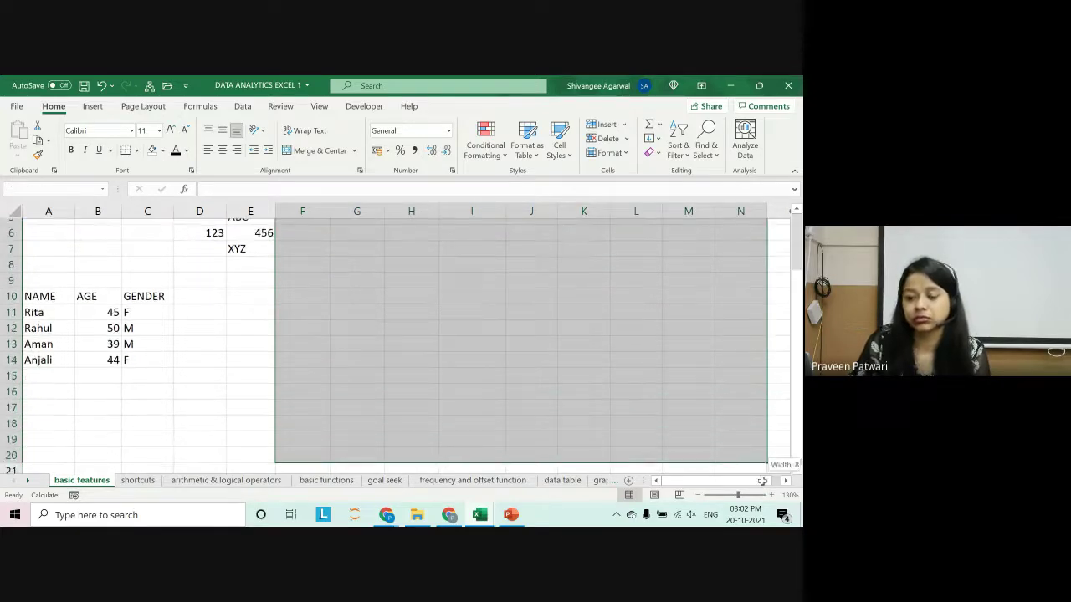
{"action": "scroll", "coordinate": [469, 334], "scroll_direction": "up", "scroll_amount": 3}
{"action": "left_click_drag", "start_coordinate": [34, 234], "coordinate": [677, 239]}
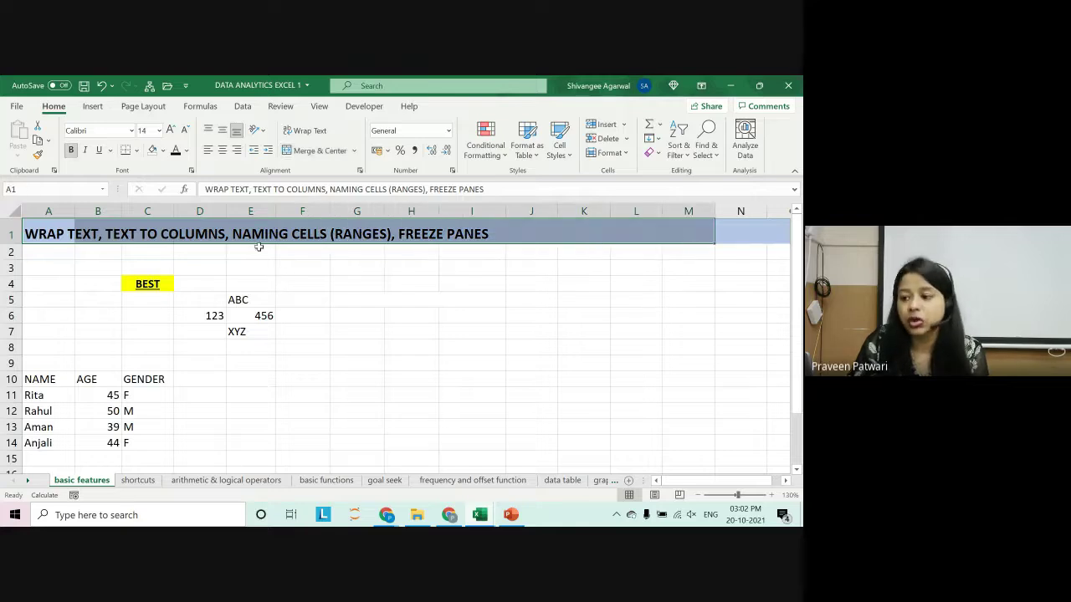
{"action": "mouse_move", "coordinate": [250, 300]}
{"action": "left_mouse_down"}
{"action": "mouse_move", "coordinate": [263, 335]}
{"action": "mouse_move", "coordinate": [251, 458]}
{"action": "left_mouse_up"}
{"action": "scroll", "coordinate": [242, 351], "scroll_direction": "down", "scroll_amount": 1}
{"action": "left_click", "coordinate": [243, 290]}
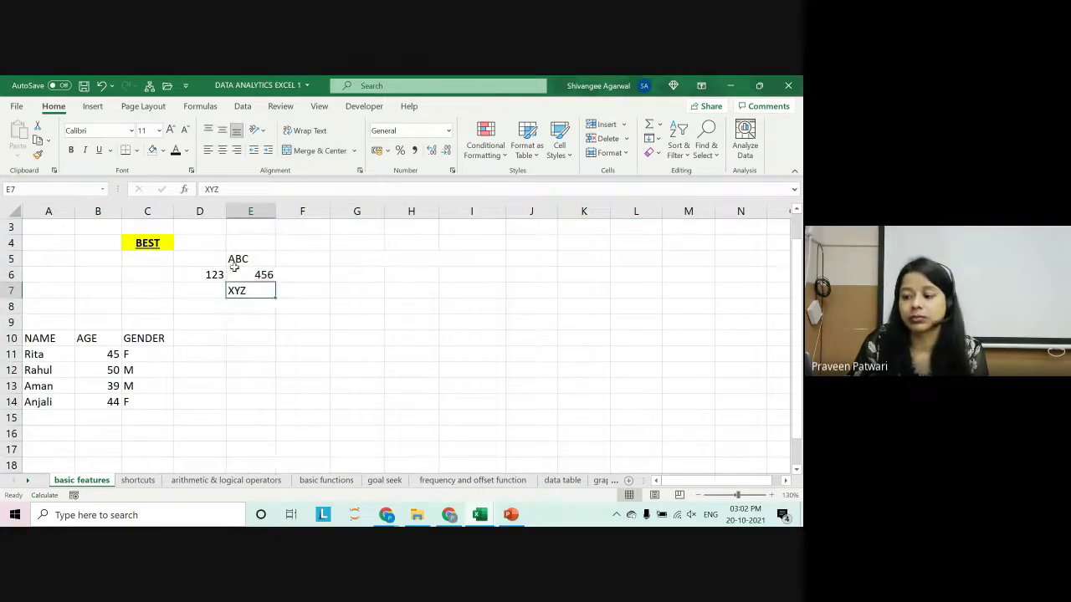
{"action": "scroll", "coordinate": [234, 266], "scroll_direction": "up", "scroll_amount": 1}
{"action": "left_click", "coordinate": [250, 211]}
{"action": "left_click", "coordinate": [38, 236]}
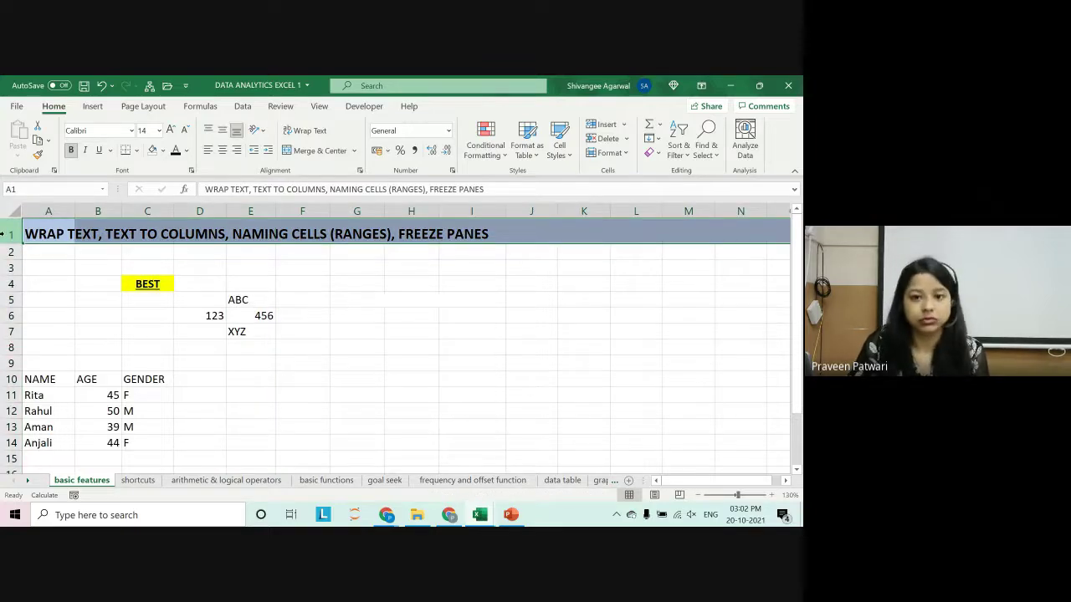
{"action": "left_click", "coordinate": [296, 286]}
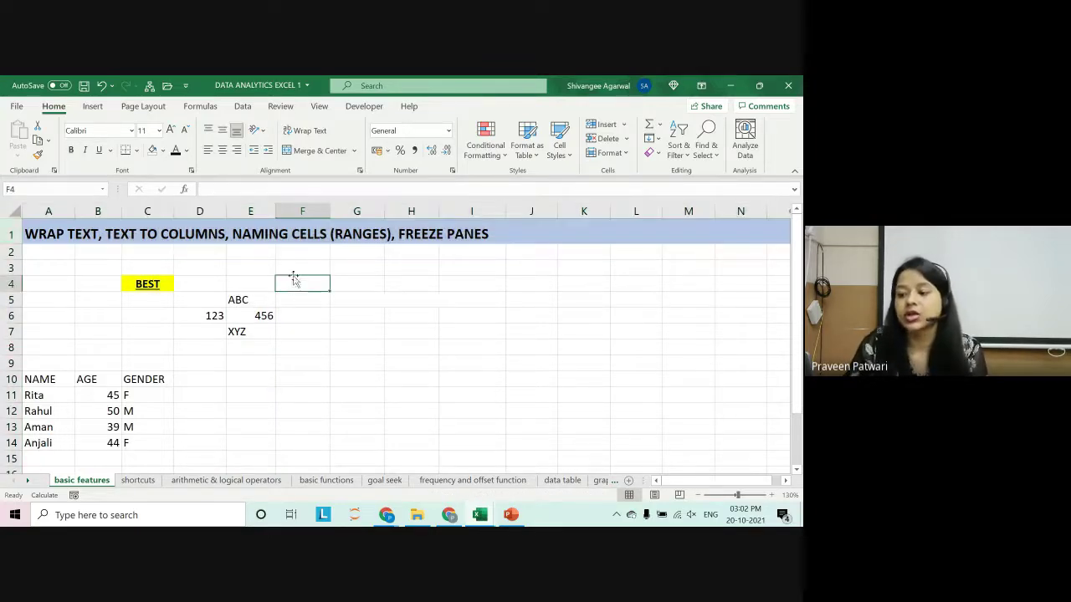
{"action": "left_click", "coordinate": [293, 253]}
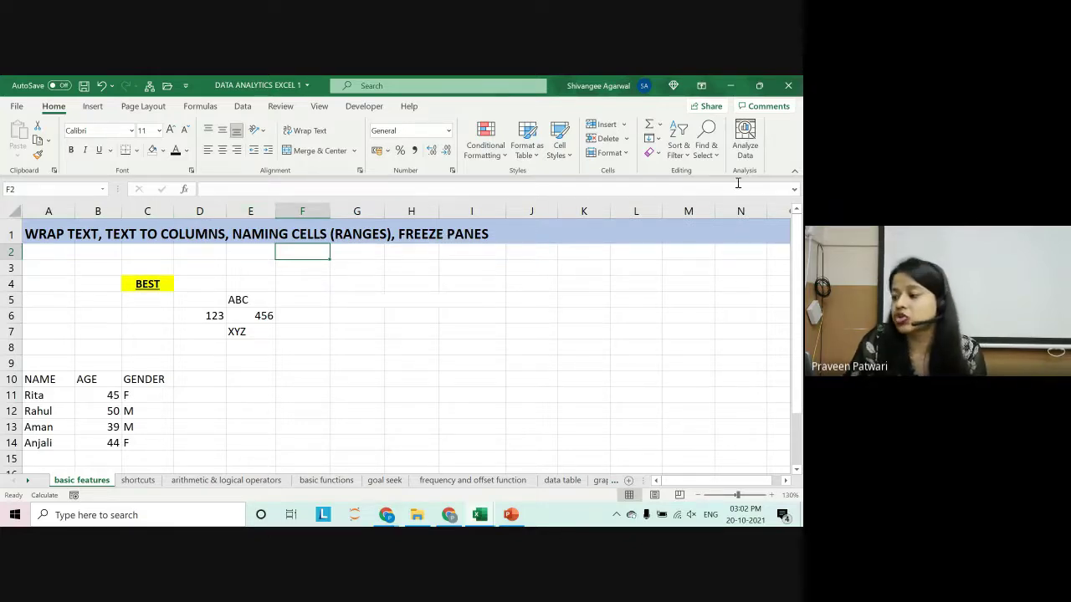
{"action": "left_click", "coordinate": [318, 106]}
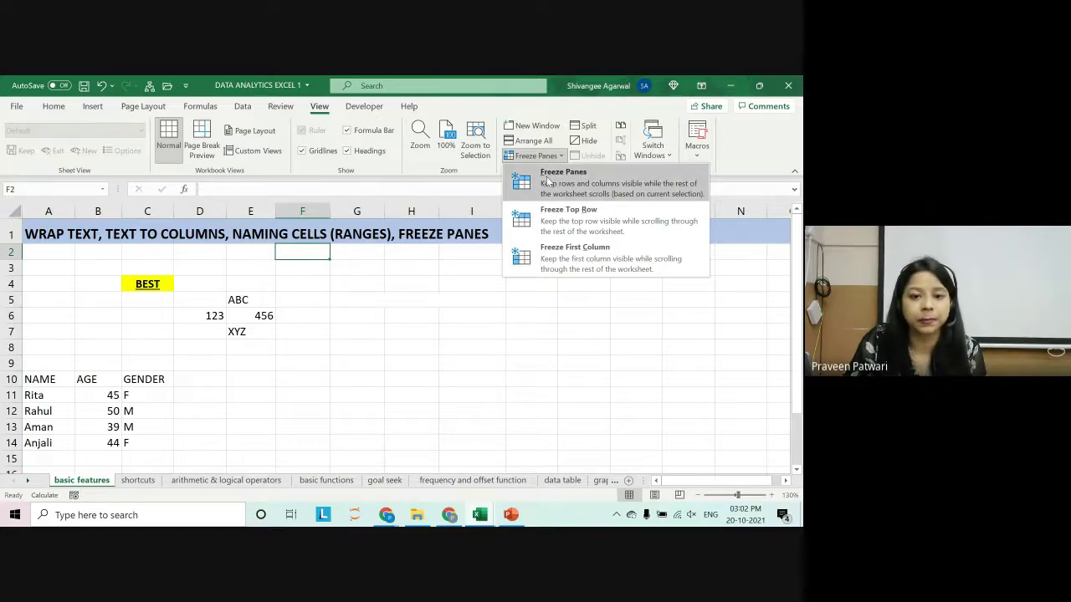
{"action": "left_click", "coordinate": [548, 180]}
{"action": "left_click", "coordinate": [351, 283]}
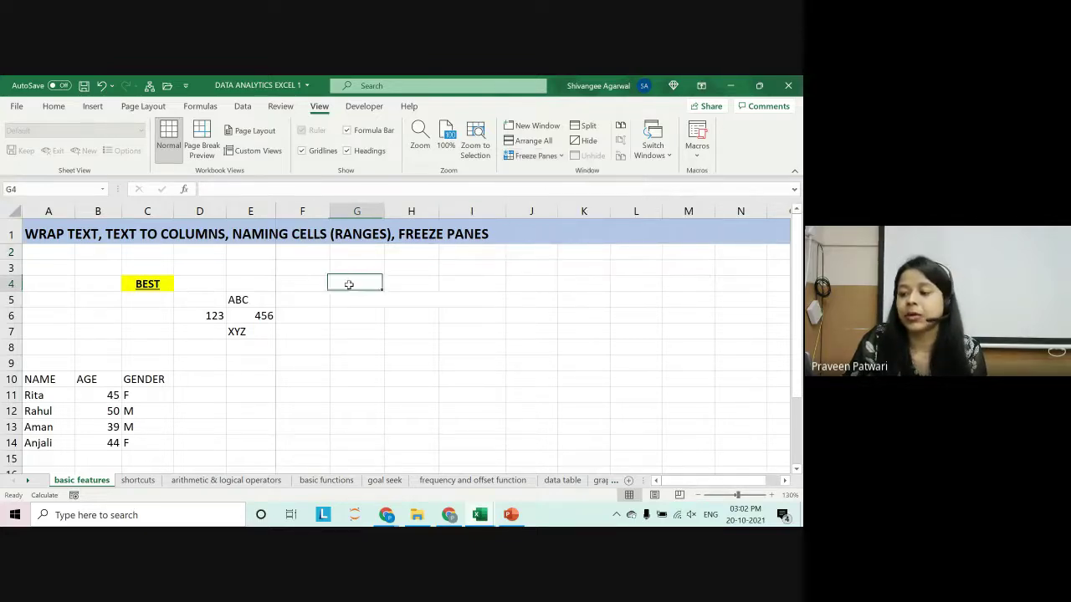
{"action": "key", "text": "Right"}
{"action": "key", "text": "Right"}
{"action": "key", "text": "Right"}
{"action": "key", "text": "Right"}
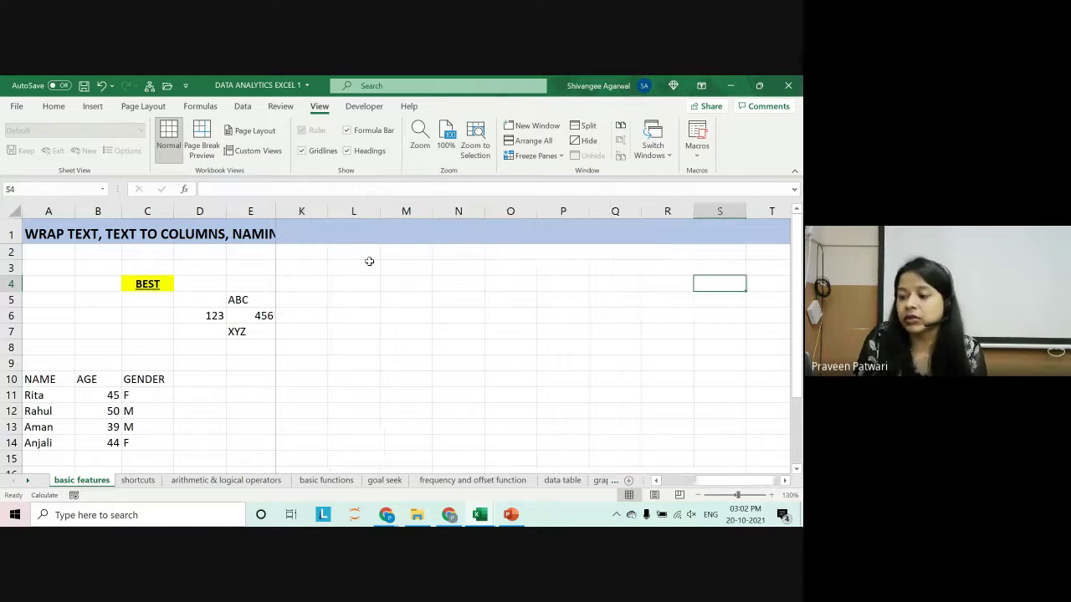
{"action": "key", "text": "Right"}
{"action": "key", "text": "Right"}
{"action": "key", "text": "Right"}
{"action": "key", "text": "Right"}
{"action": "key", "text": "Right"}
{"action": "key", "text": "Right"}
{"action": "key", "text": "Right"}
{"action": "key", "text": "Right"}
{"action": "key", "text": "Right"}
{"action": "key", "text": "Right"}
{"action": "key", "text": "Right"}
{"action": "key", "text": "Right"}
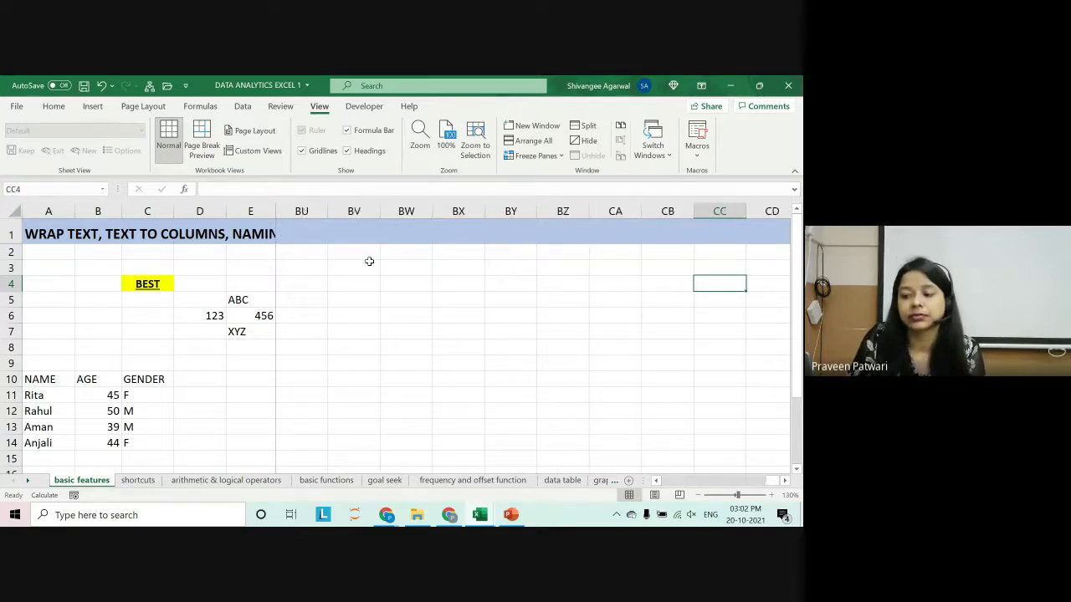
{"action": "key", "text": "Right"}
{"action": "key", "text": "Right"}
{"action": "key", "text": "Right"}
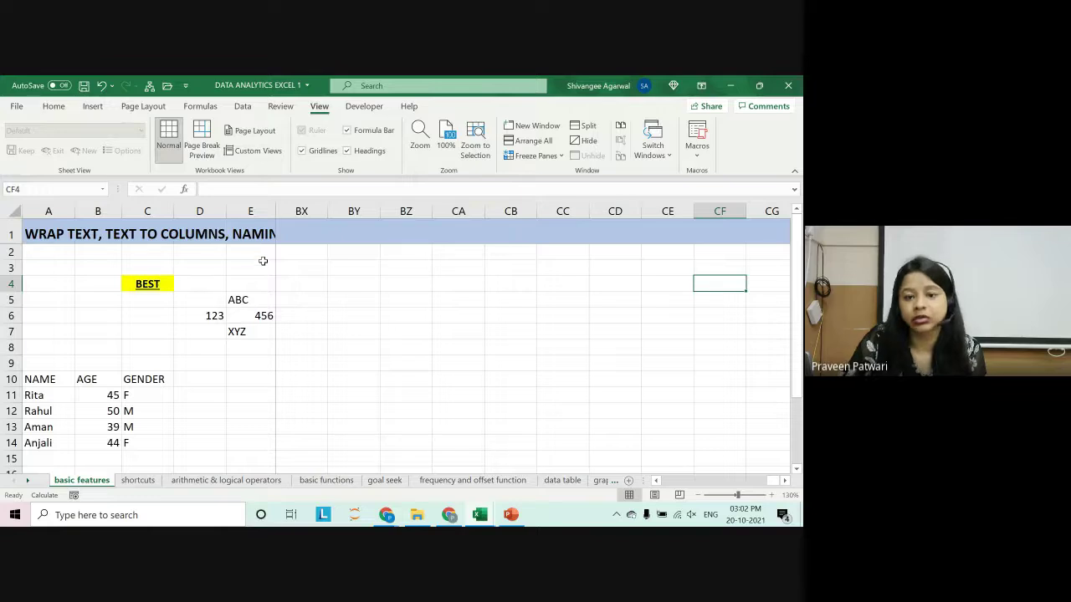
{"action": "key", "text": "Left"}
{"action": "key", "text": "Left"}
{"action": "key", "text": "Left"}
{"action": "key", "text": "Left"}
{"action": "key", "text": "Left"}
{"action": "key", "text": "Left"}
{"action": "key", "text": "Left"}
{"action": "key", "text": "Left"}
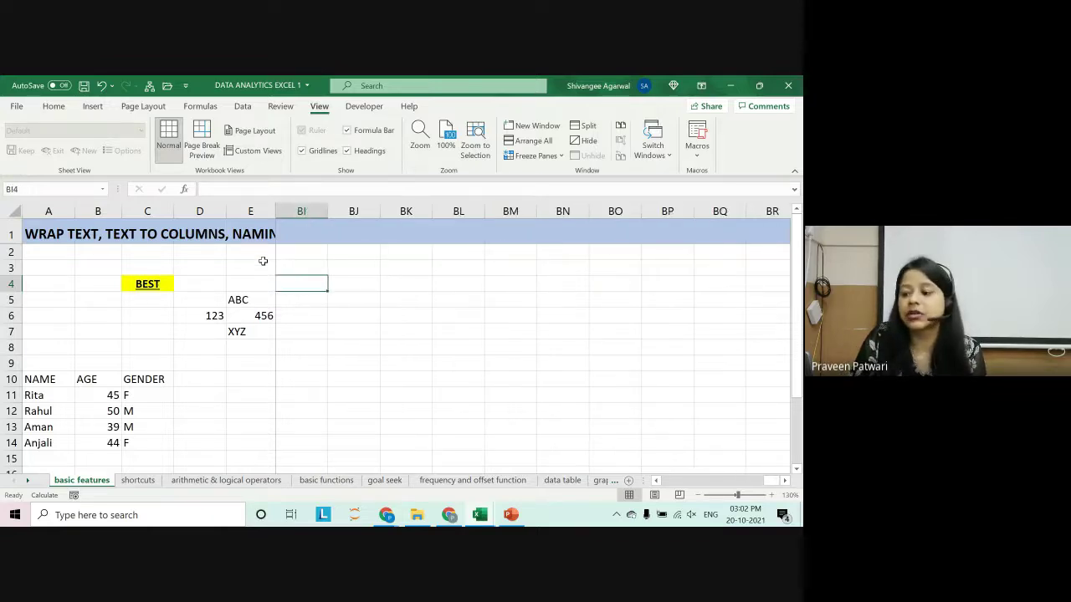
{"action": "key", "text": "Down"}
{"action": "key", "text": "Down"}
{"action": "key", "text": "Down"}
{"action": "key", "text": "Down"}
{"action": "key", "text": "Down"}
{"action": "key", "text": "Down"}
{"action": "key", "text": "Down"}
{"action": "key", "text": "Down"}
{"action": "key", "text": "Down"}
{"action": "key", "text": "Down"}
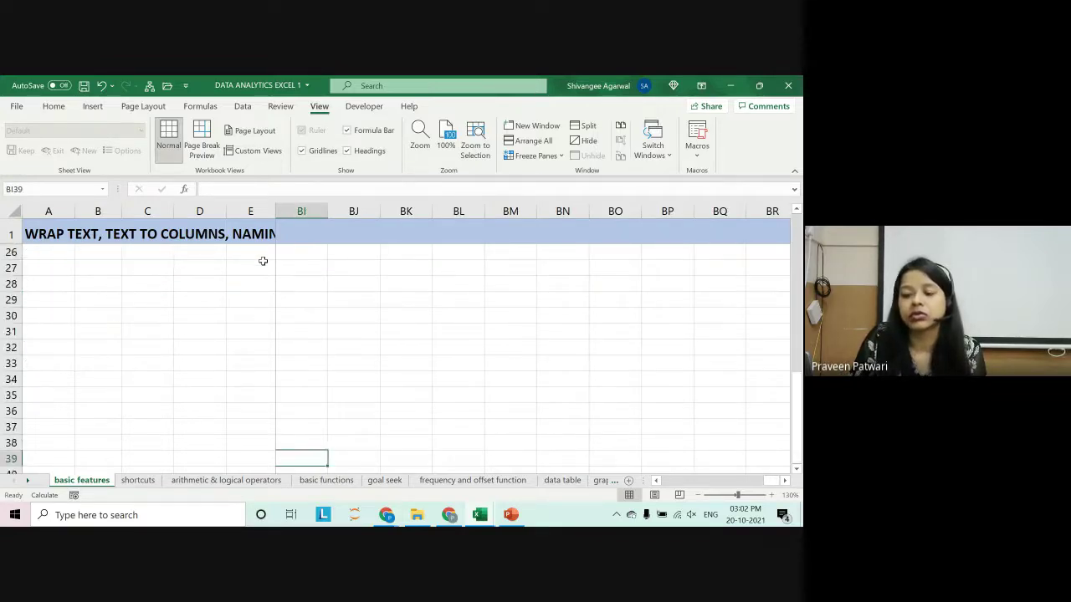
{"action": "key", "text": "Up"}
{"action": "key", "text": "Up"}
{"action": "key", "text": "Up"}
{"action": "key", "text": "Up"}
{"action": "key", "text": "Up"}
{"action": "key", "text": "Up"}
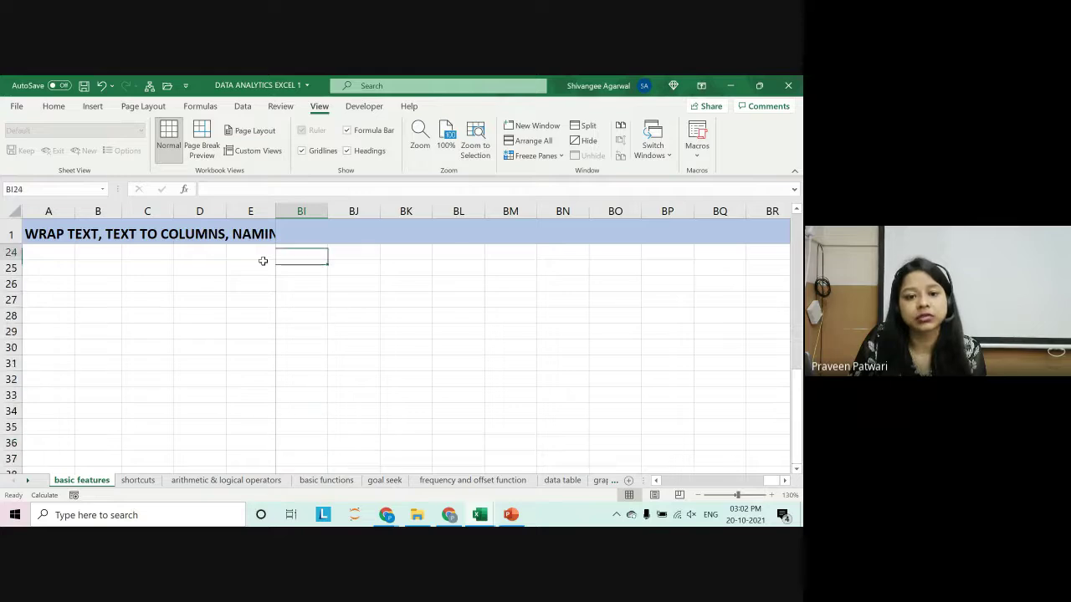
{"action": "key", "text": "Up"}
{"action": "key", "text": "Up"}
{"action": "key", "text": "Up"}
{"action": "key", "text": "Up"}
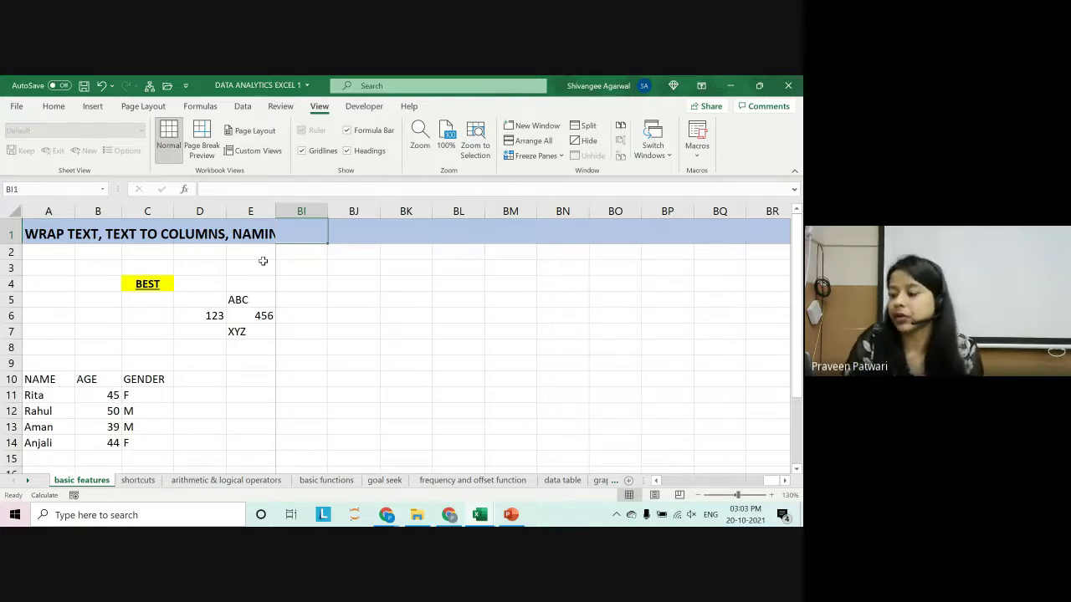
{"action": "left_click", "coordinate": [297, 283]}
{"action": "left_click", "coordinate": [536, 156]}
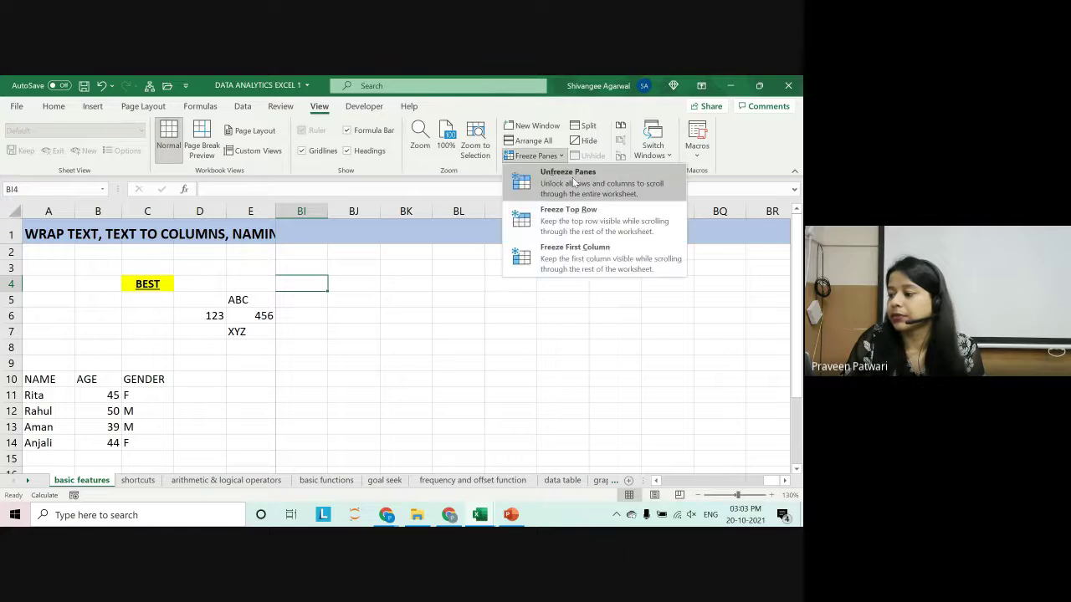
{"action": "left_click", "coordinate": [552, 174]}
{"action": "left_click", "coordinate": [431, 283]}
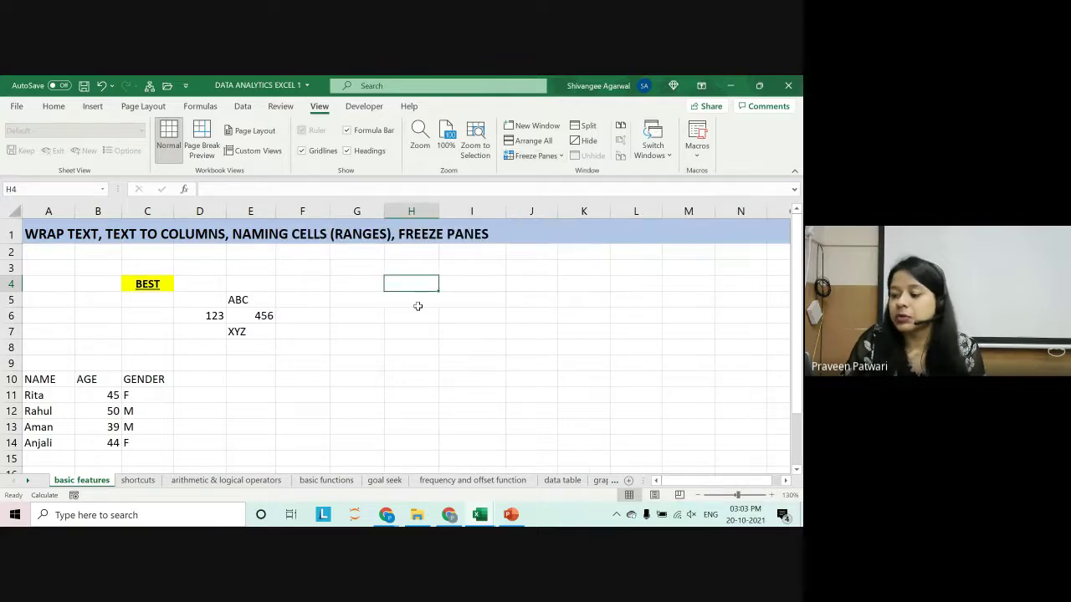
{"action": "left_click", "coordinate": [511, 517]}
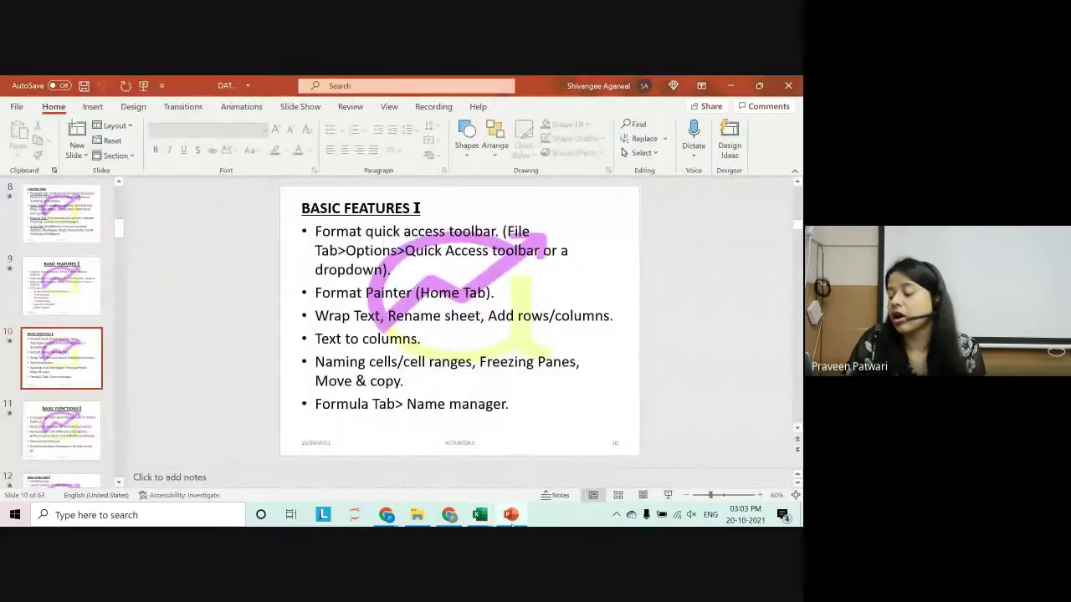
{"action": "left_click", "coordinate": [511, 517]}
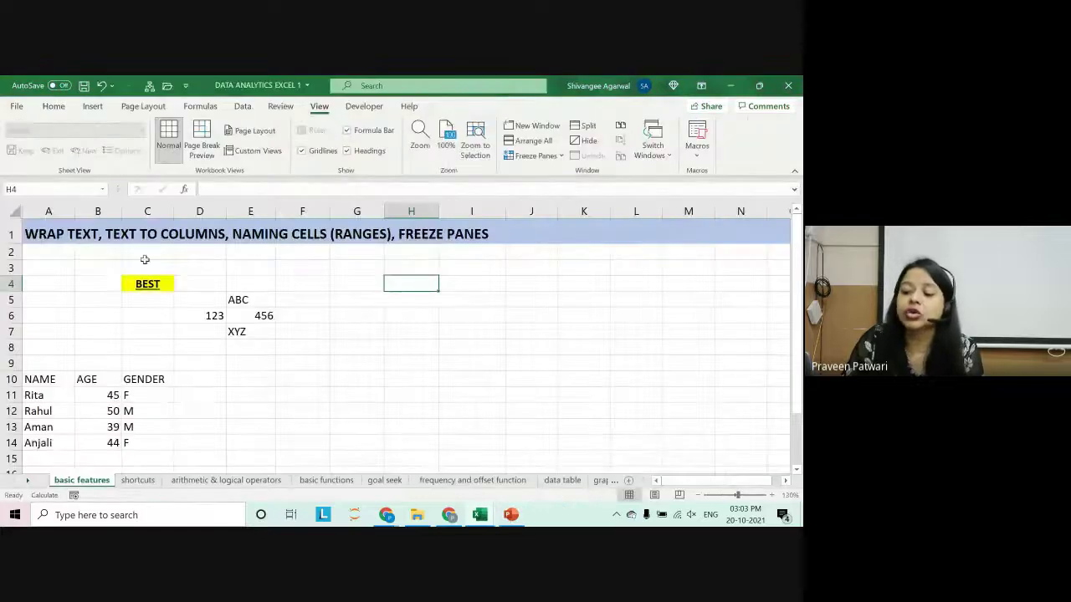
{"action": "left_click", "coordinate": [287, 283]}
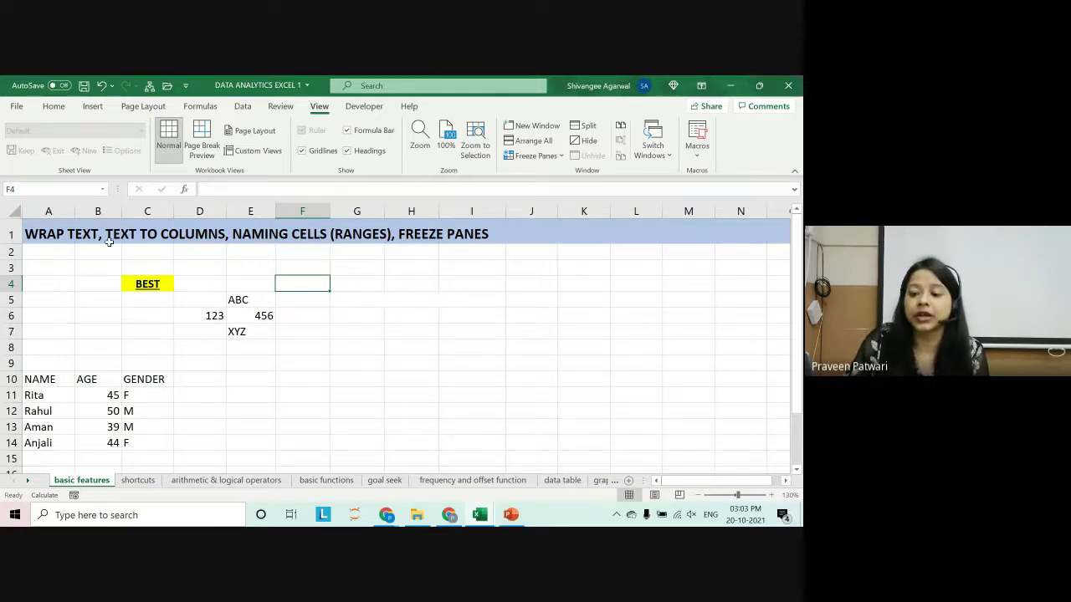
{"action": "left_click", "coordinate": [12, 212]}
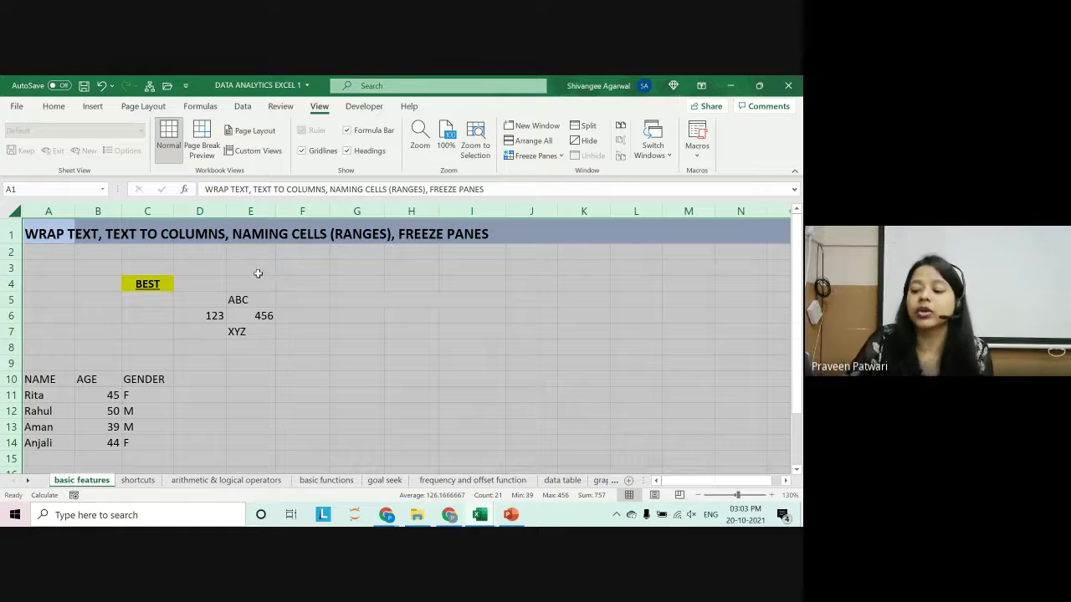
{"action": "left_click", "coordinate": [257, 274]}
{"action": "right_click", "coordinate": [84, 481]}
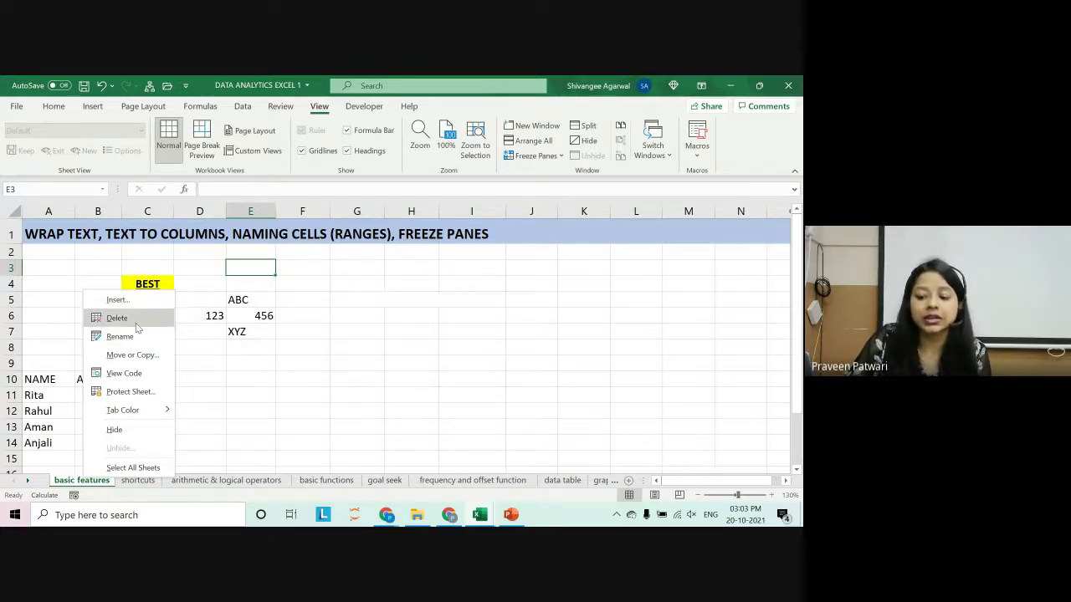
{"action": "left_click", "coordinate": [88, 484]}
{"action": "right_click", "coordinate": [88, 484]}
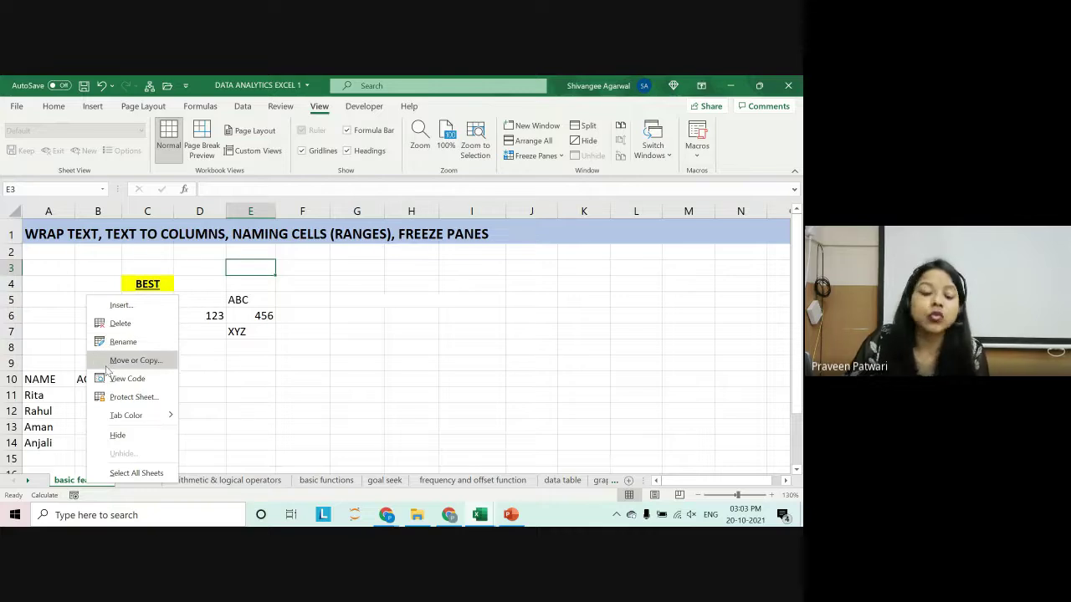
{"action": "left_click", "coordinate": [106, 366]}
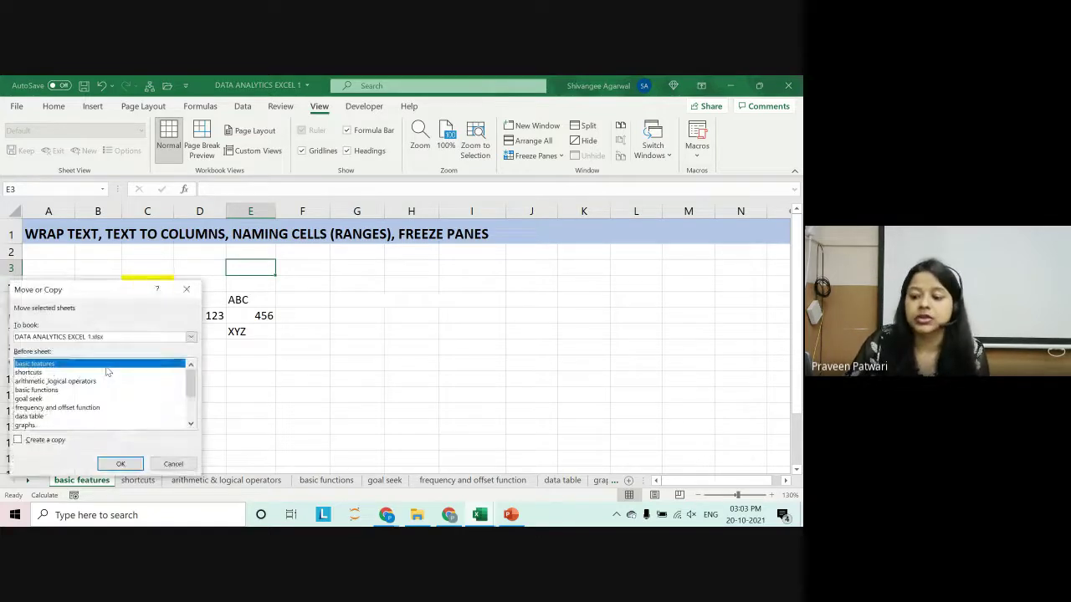
{"action": "left_click", "coordinate": [173, 464]}
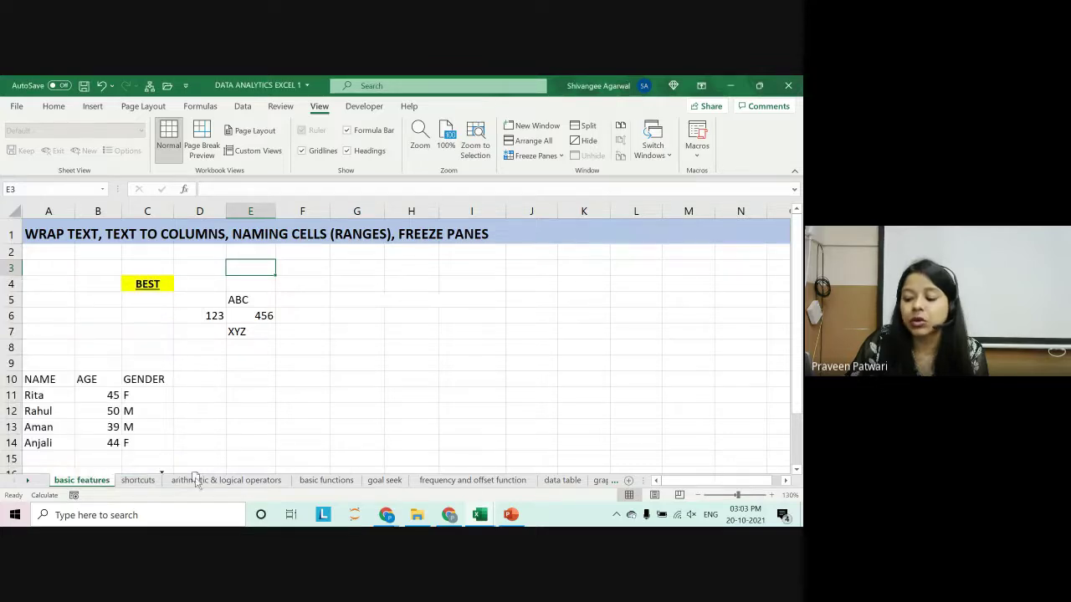
Drag the basic features tab after shortcuts, then after goal seek, then back to the front.
{"action": "left_click_drag", "start_coordinate": [247, 485], "coordinate": [201, 482]}
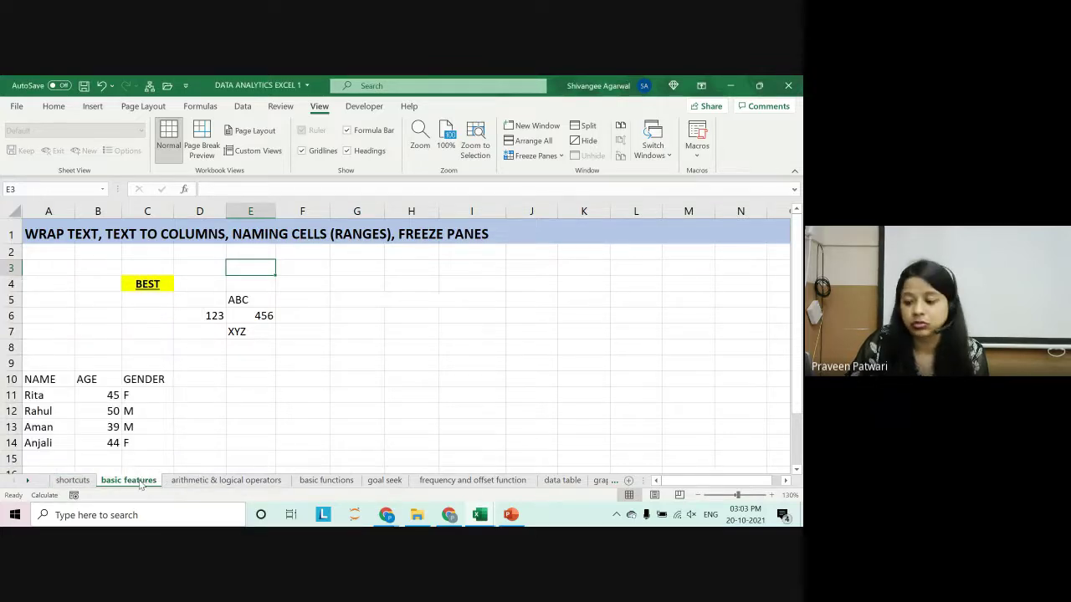
{"action": "left_click_drag", "start_coordinate": [402, 490], "coordinate": [407, 487]}
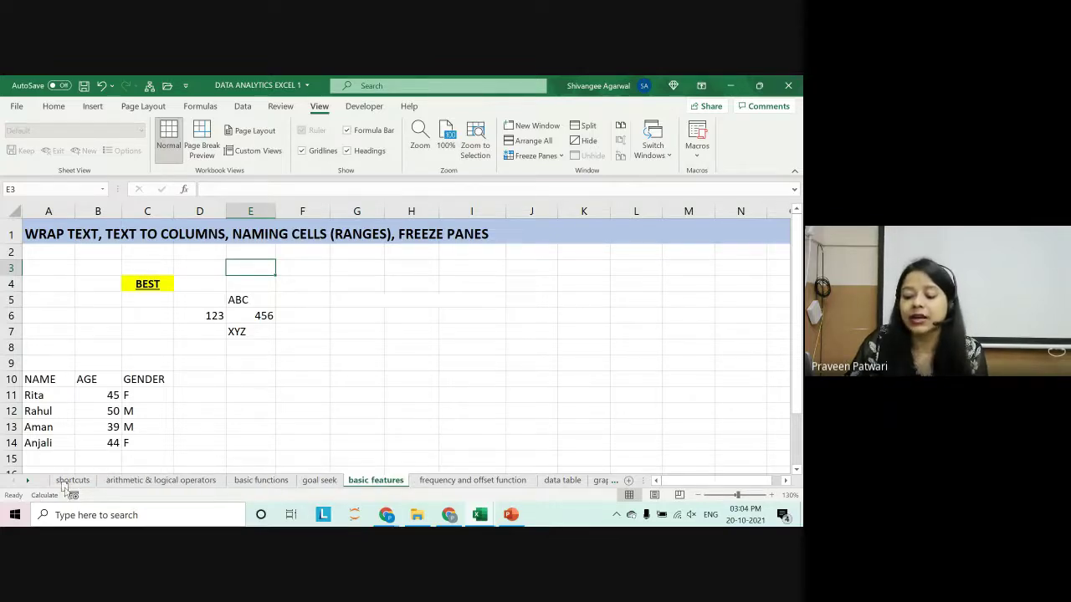
{"action": "left_click_drag", "start_coordinate": [317, 484], "coordinate": [59, 483]}
Copy the basic features sheet, placing the copy before frequency and offset function.
{"action": "right_click", "coordinate": [60, 483]}
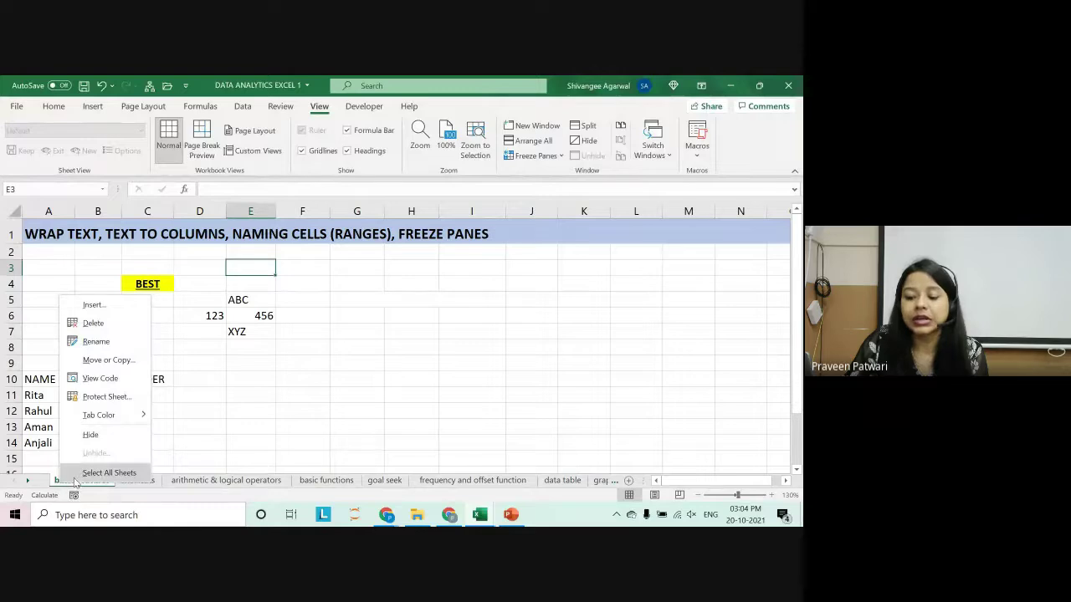
{"action": "left_click", "coordinate": [113, 365]}
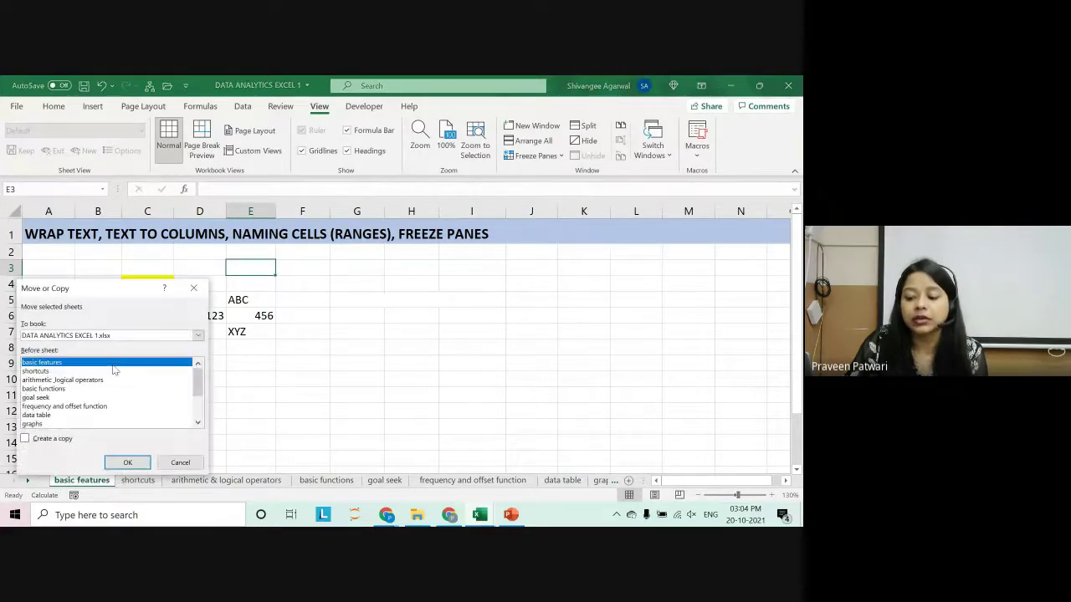
{"action": "left_click", "coordinate": [46, 439]}
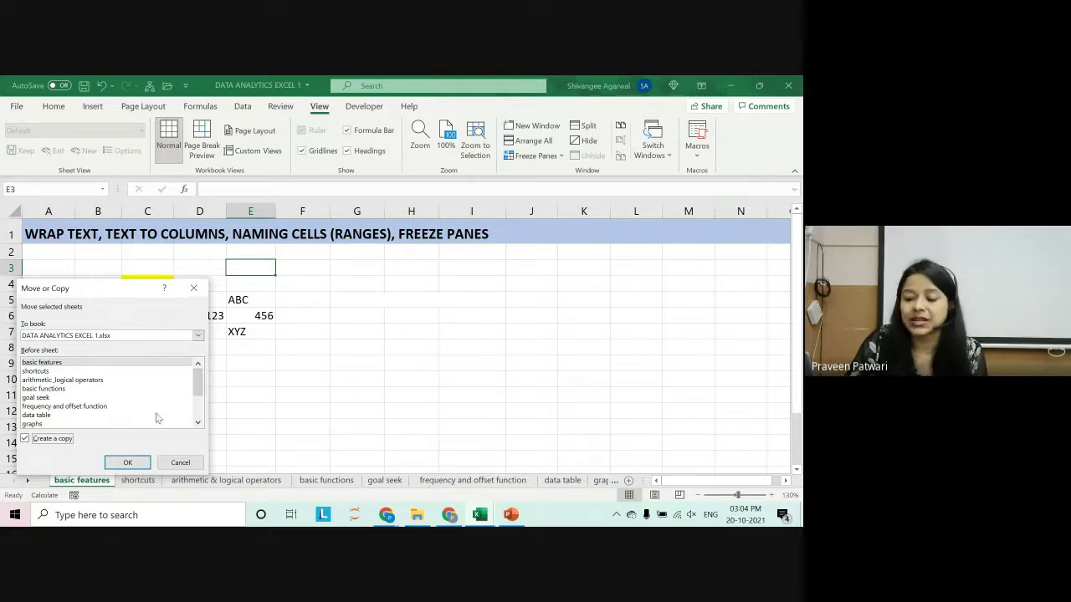
{"action": "left_click", "coordinate": [74, 409]}
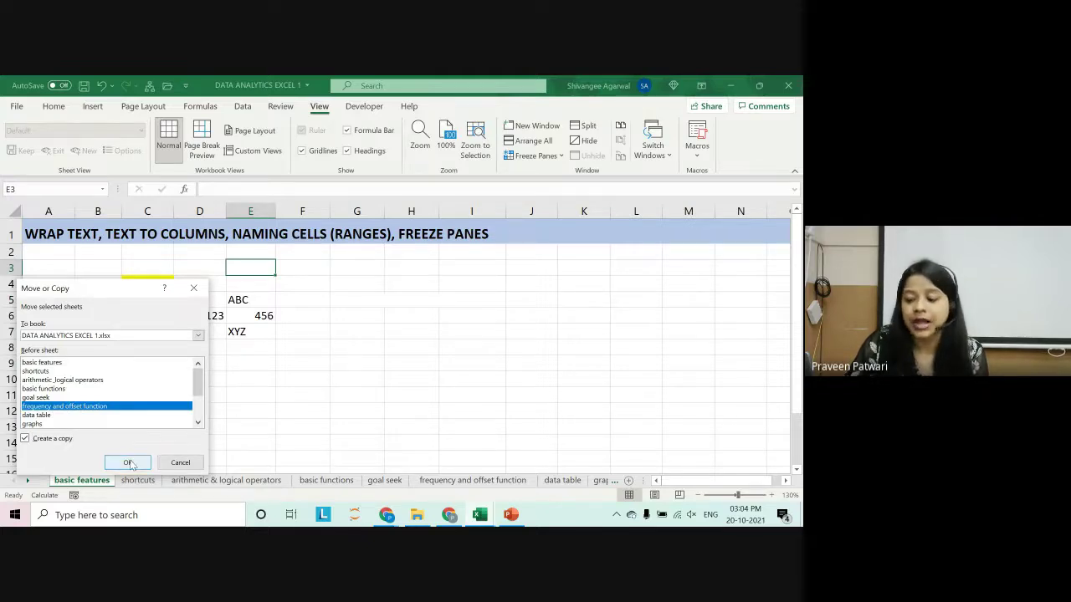
{"action": "left_click", "coordinate": [128, 462]}
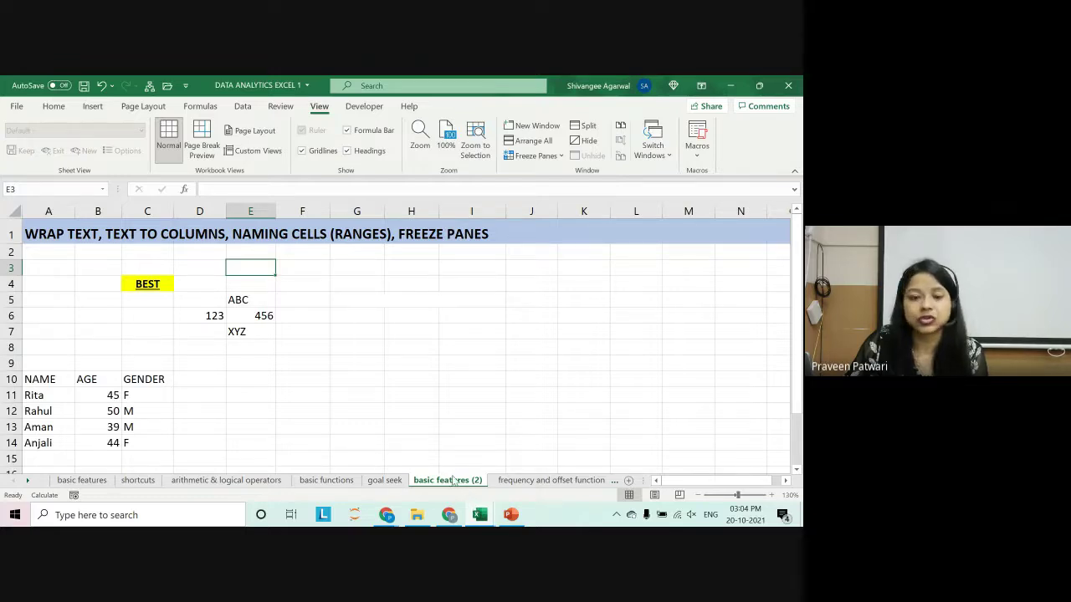
Delete the basic features (2) sheet, then go back to the basic features sheet.
{"action": "left_click", "coordinate": [81, 480]}
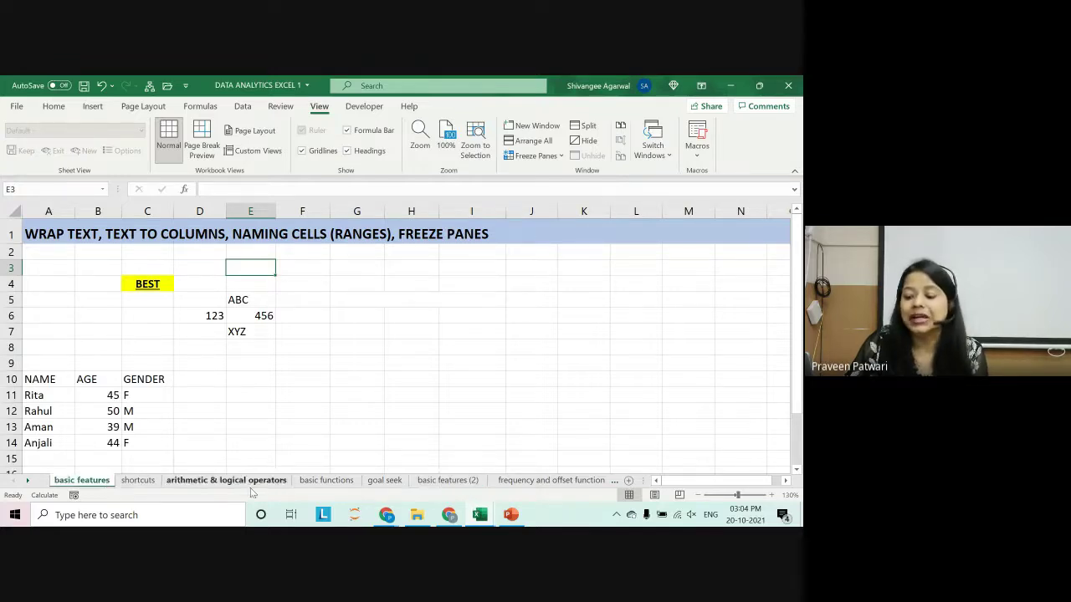
{"action": "left_click", "coordinate": [448, 481]}
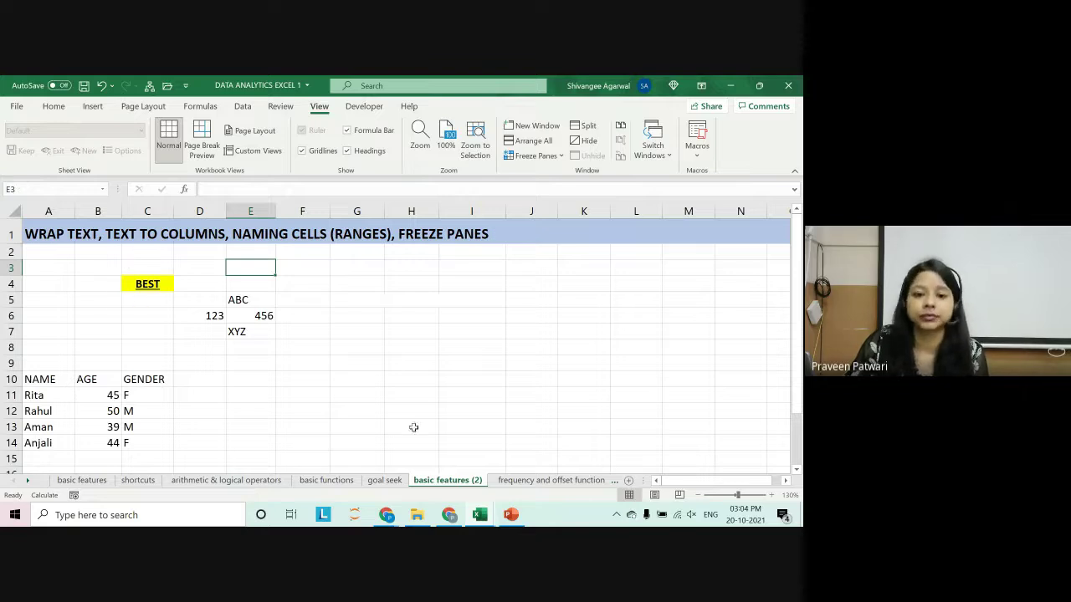
{"action": "right_click", "coordinate": [445, 480]}
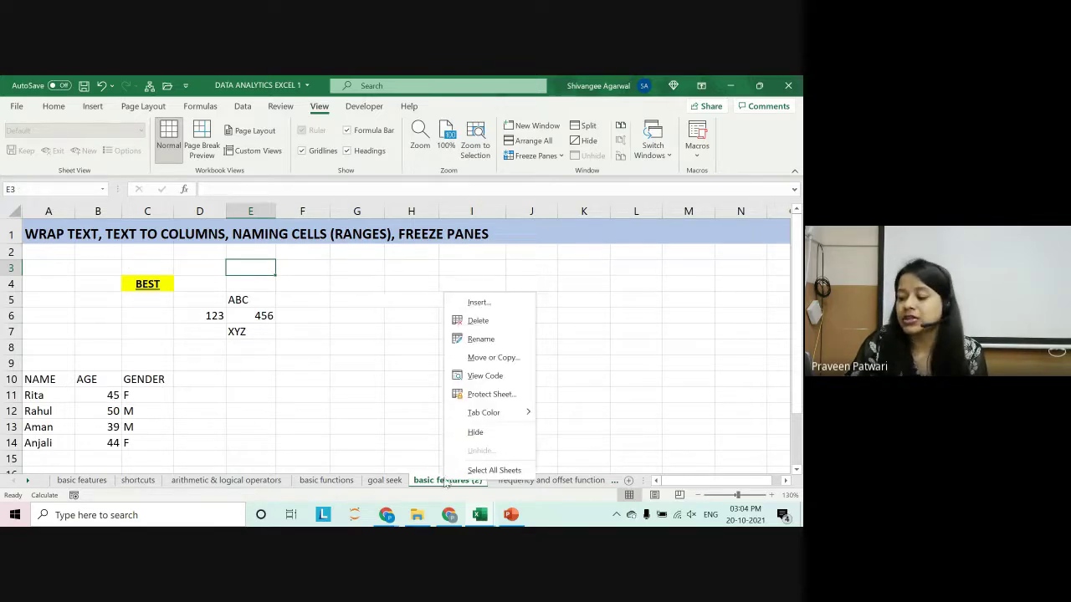
{"action": "left_click", "coordinate": [477, 320]}
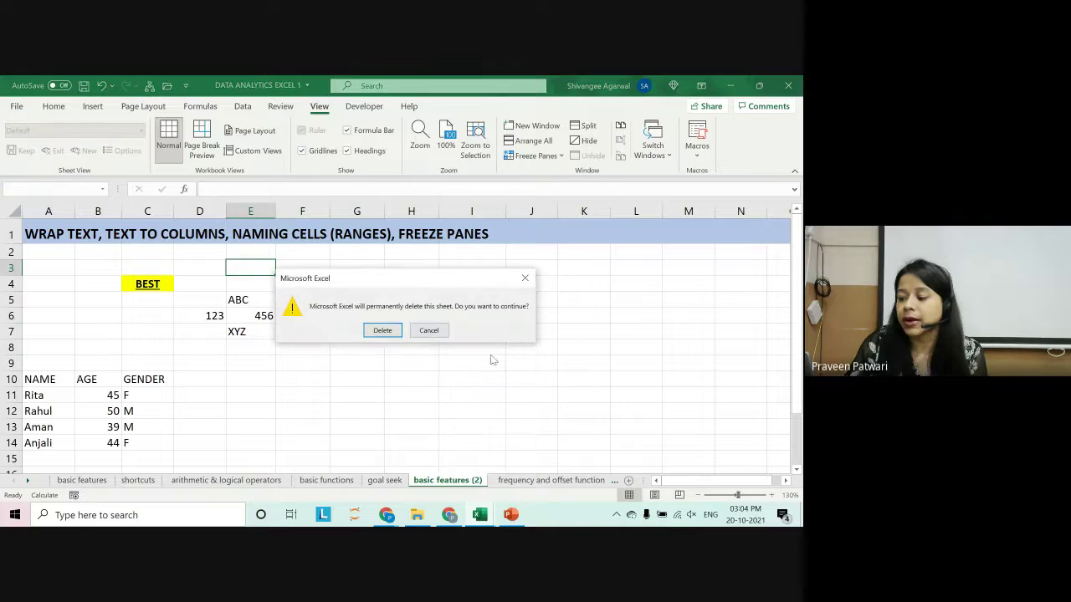
{"action": "left_click", "coordinate": [383, 329]}
{"action": "left_click", "coordinate": [62, 483]}
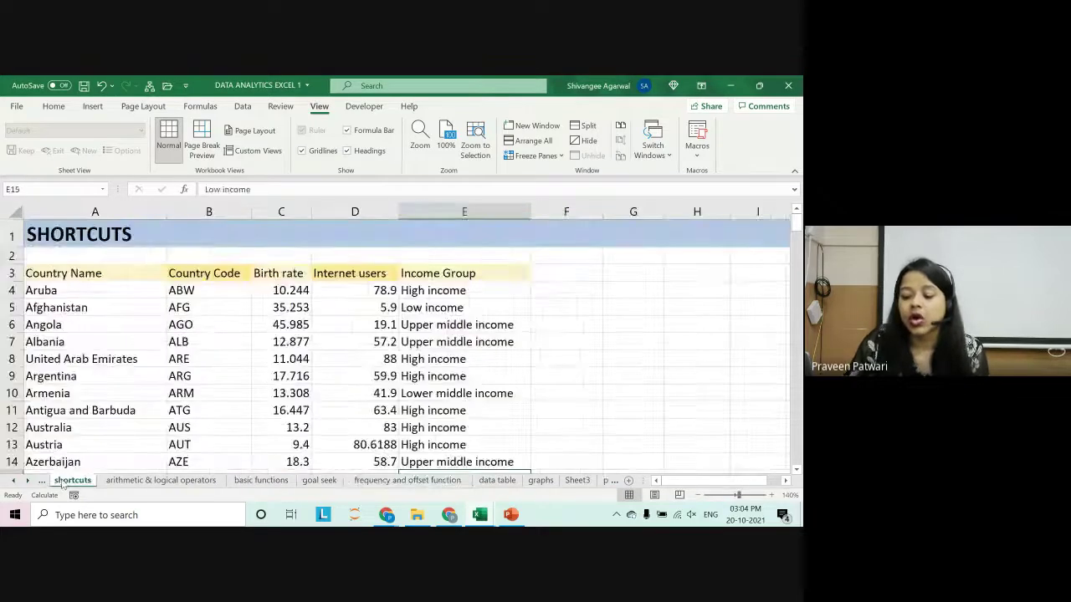
{"action": "left_click", "coordinate": [40, 482]}
Give the basic features tab the orange standard colour and check it from another sheet.
{"action": "right_click", "coordinate": [77, 481]}
{"action": "mouse_move", "coordinate": [114, 414]}
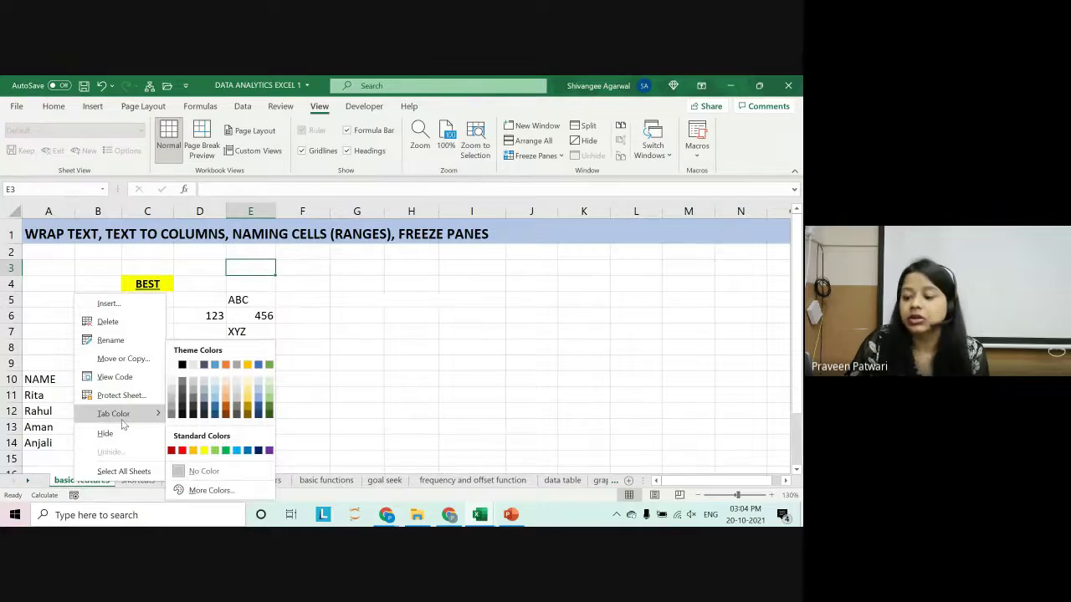
{"action": "left_click", "coordinate": [192, 450]}
{"action": "left_click", "coordinate": [226, 480]}
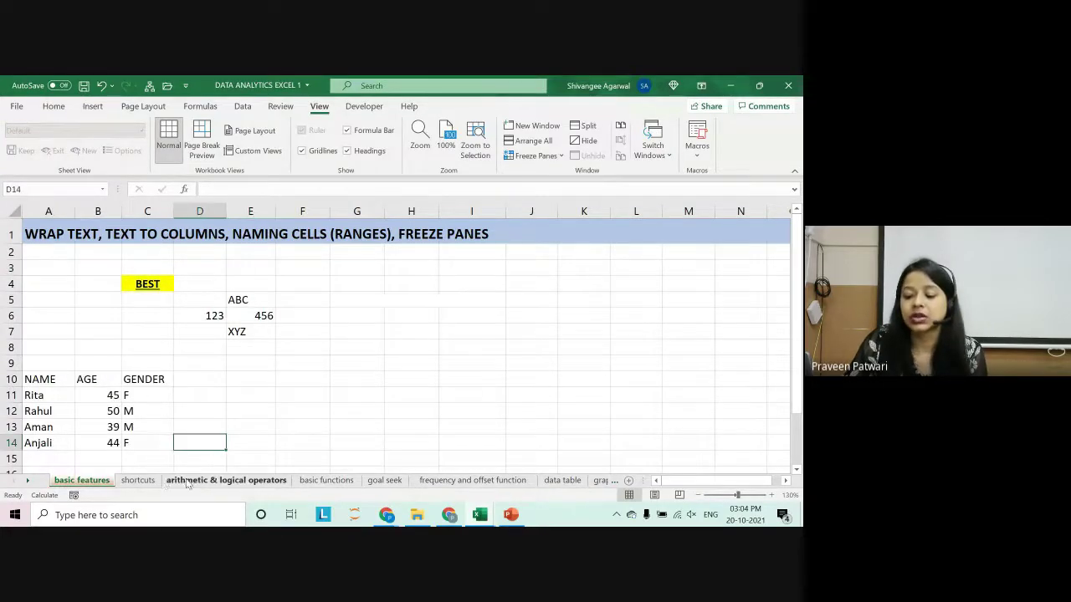
{"action": "left_click", "coordinate": [134, 482]}
{"action": "left_click", "coordinate": [94, 482]}
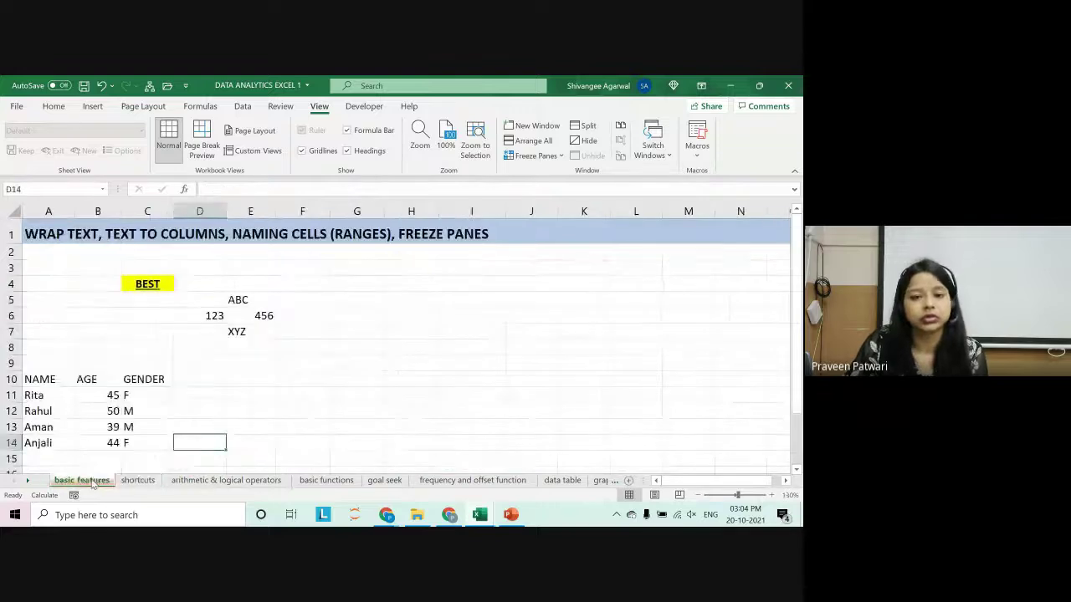
Reopen the basic features tab colour choices and close them without changing the colour.
{"action": "right_click", "coordinate": [94, 484]}
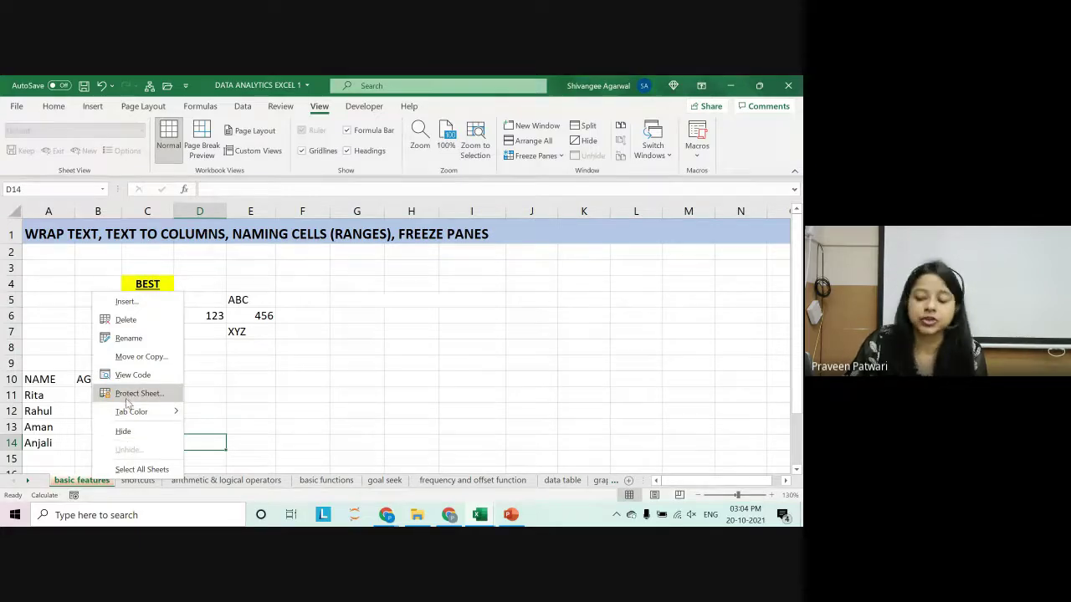
{"action": "mouse_move", "coordinate": [131, 412]}
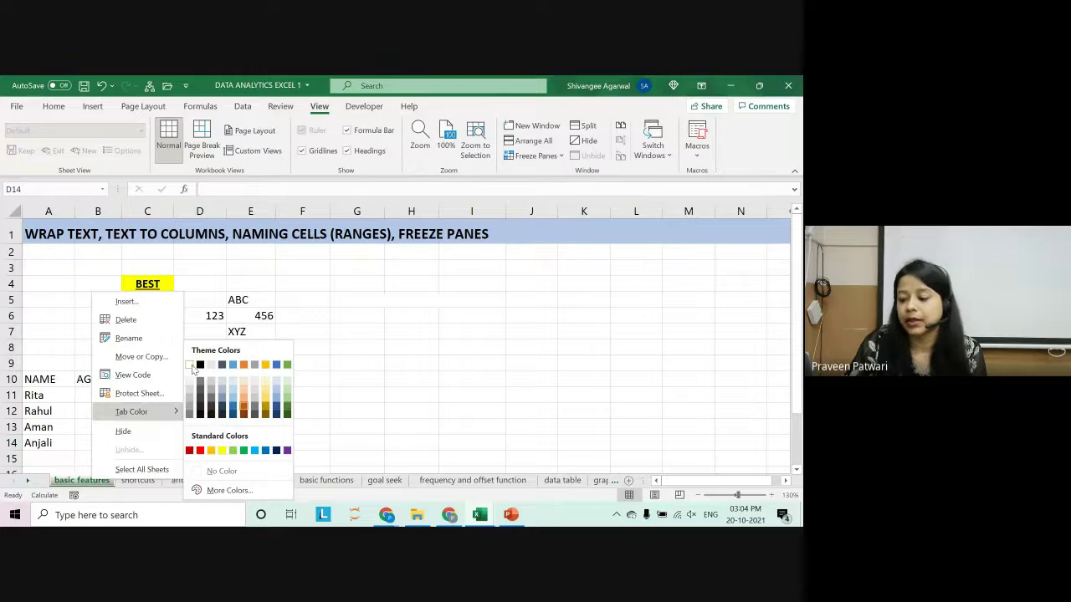
{"action": "left_click", "coordinate": [192, 368]}
{"action": "left_click", "coordinate": [197, 427]}
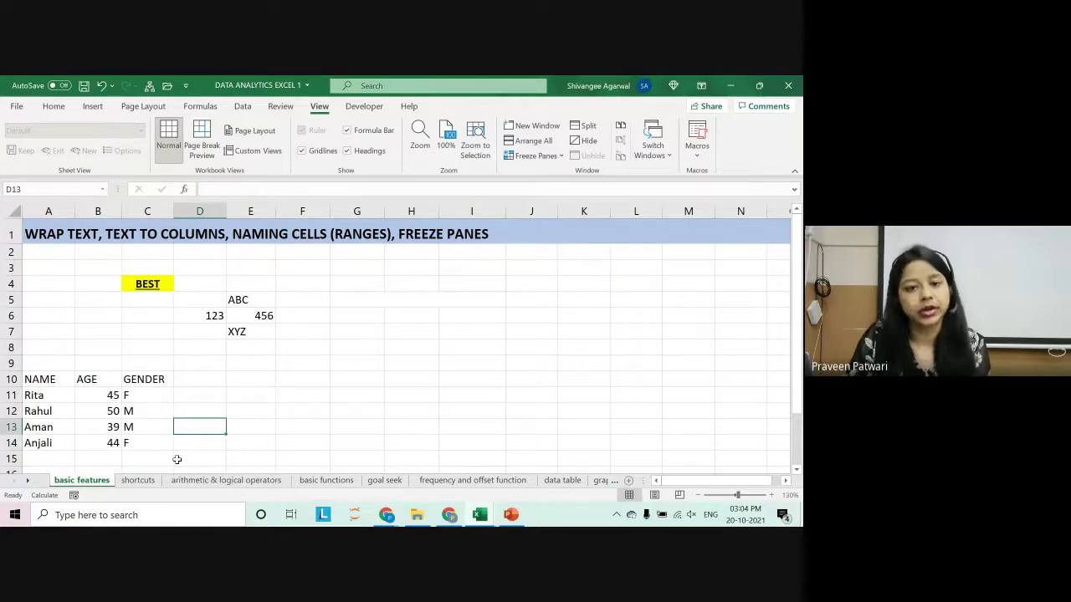
{"action": "left_click", "coordinate": [506, 519]}
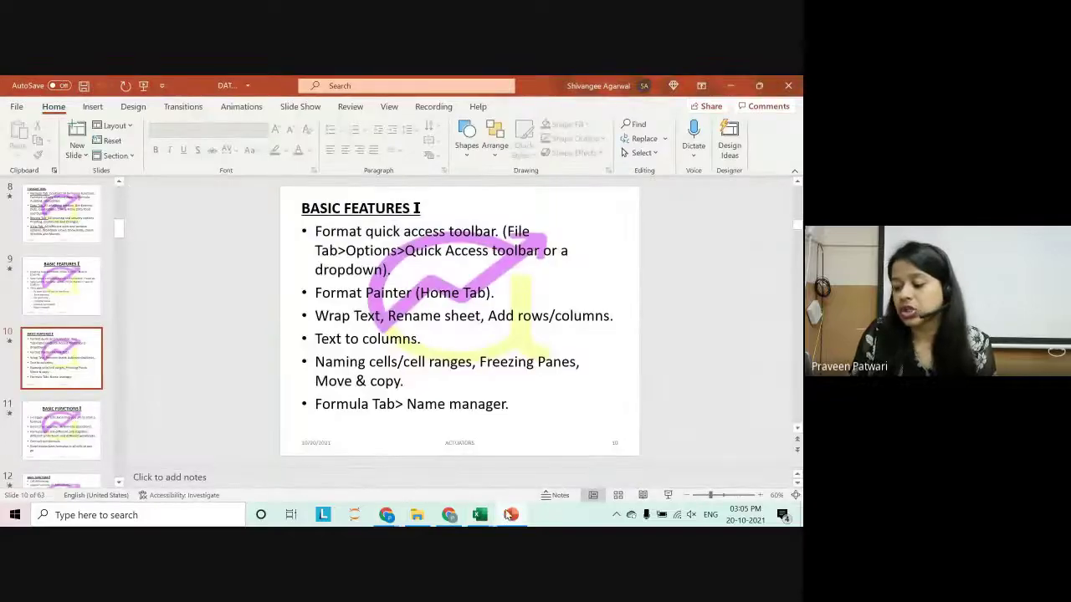
{"action": "left_click", "coordinate": [508, 516]}
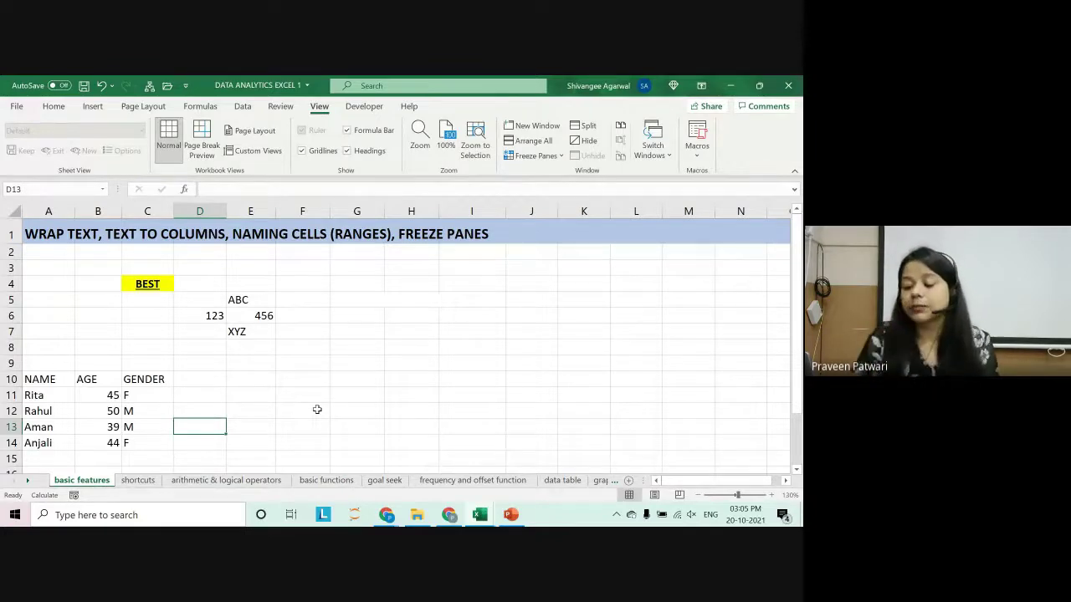
On the arithmetic & logical operators sheet, clear B4:B12 and reselect cell B4.
{"action": "left_click", "coordinate": [248, 487]}
{"action": "scroll", "coordinate": [290, 349], "scroll_direction": "up", "scroll_amount": 5}
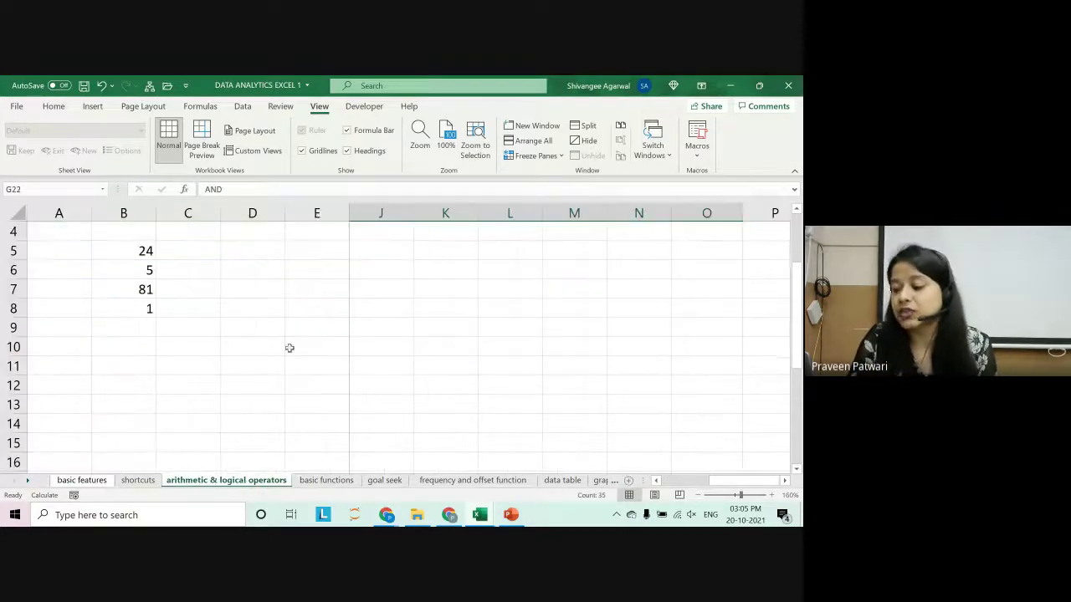
{"action": "scroll", "coordinate": [366, 385], "scroll_direction": "up", "scroll_amount": 2}
{"action": "left_click_drag", "start_coordinate": [124, 299], "coordinate": [122, 438]}
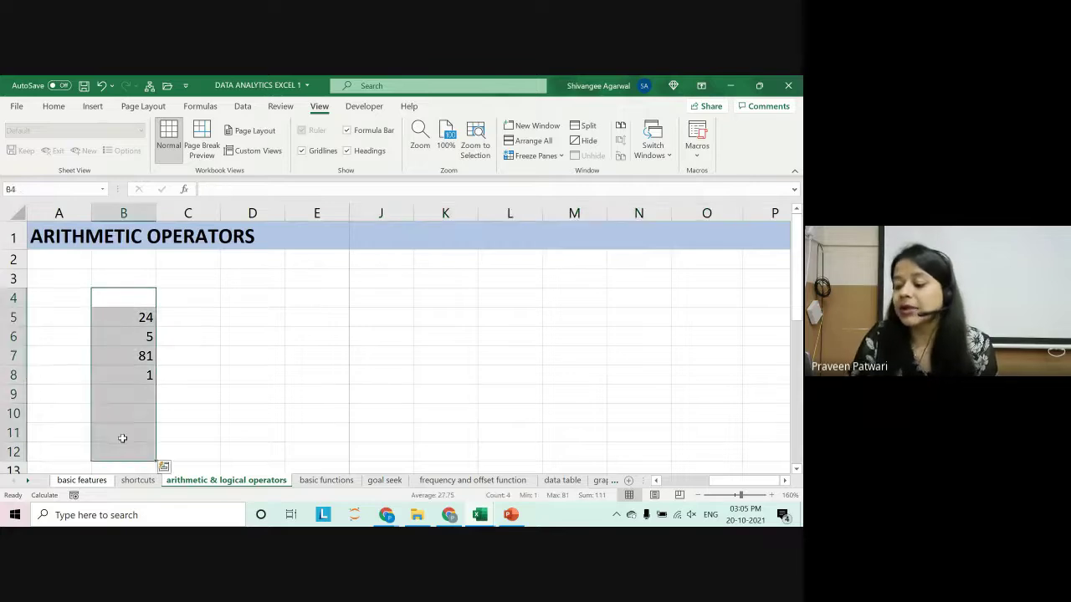
{"action": "left_click", "coordinate": [287, 368]}
{"action": "scroll", "coordinate": [265, 359], "scroll_direction": "down", "scroll_amount": 3}
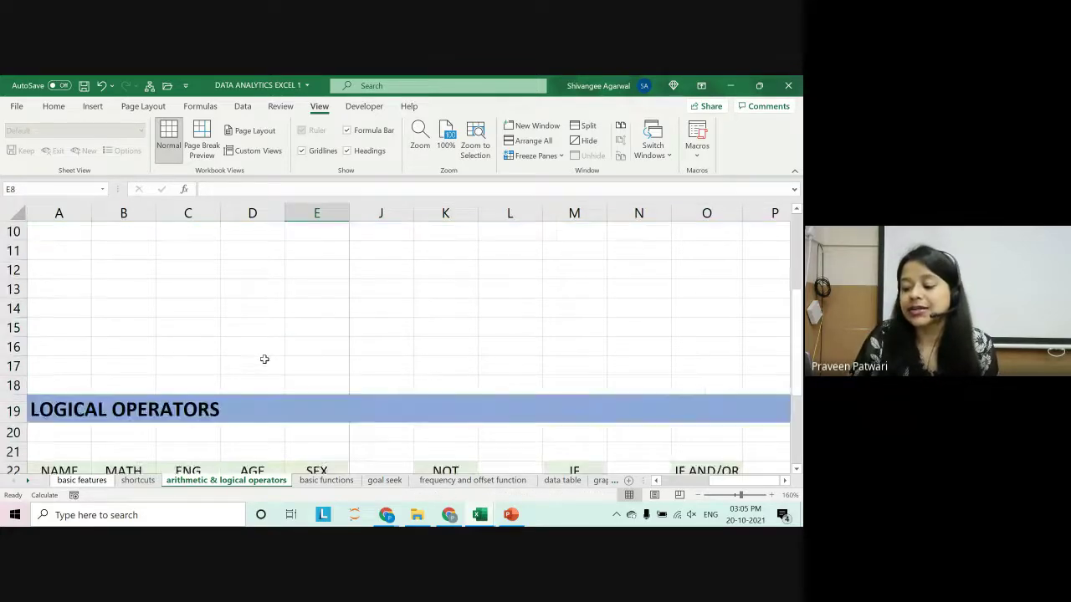
{"action": "scroll", "coordinate": [264, 359], "scroll_direction": "down", "scroll_amount": 9}
{"action": "scroll", "coordinate": [264, 359], "scroll_direction": "down", "scroll_amount": 2}
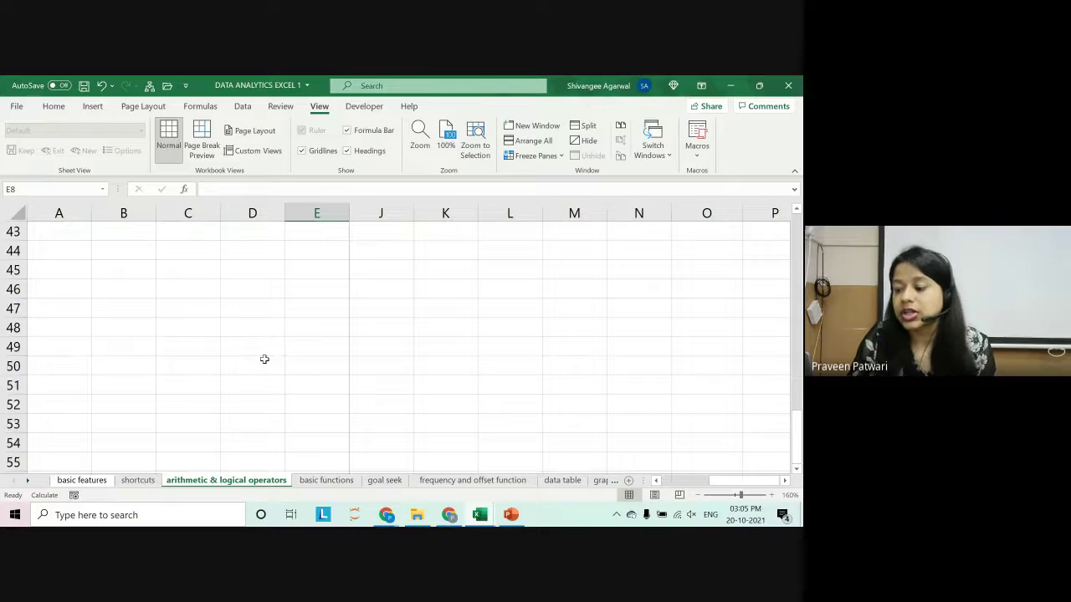
{"action": "scroll", "coordinate": [264, 359], "scroll_direction": "up", "scroll_amount": 9}
{"action": "scroll", "coordinate": [264, 357], "scroll_direction": "up", "scroll_amount": 5}
{"action": "left_click", "coordinate": [117, 301]}
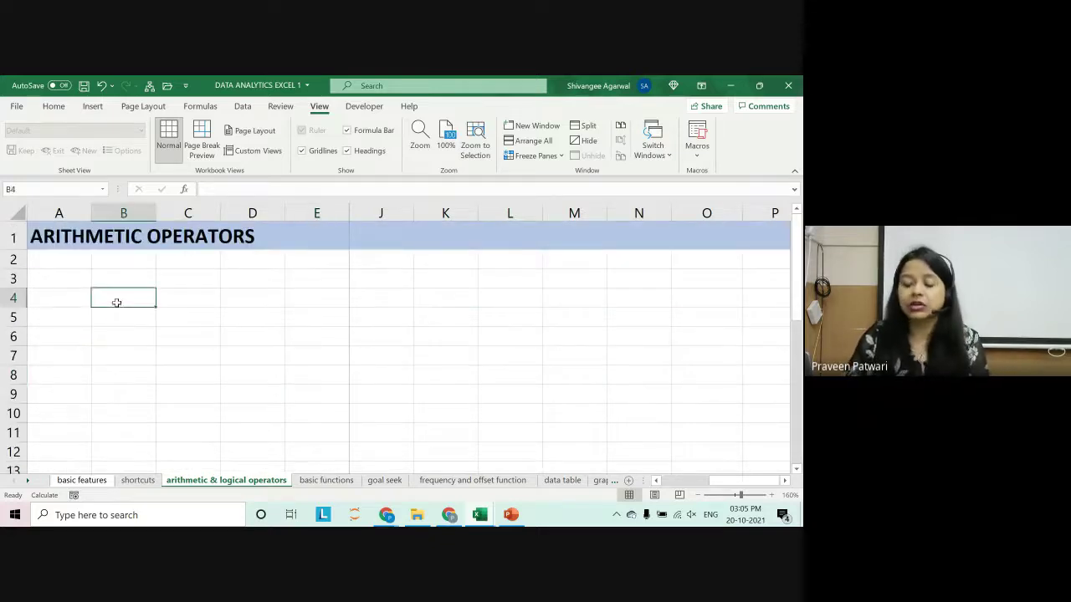
Look over the basic features sheet, then return to the arithmetic & logical operators sheet.
{"action": "left_click", "coordinate": [81, 480]}
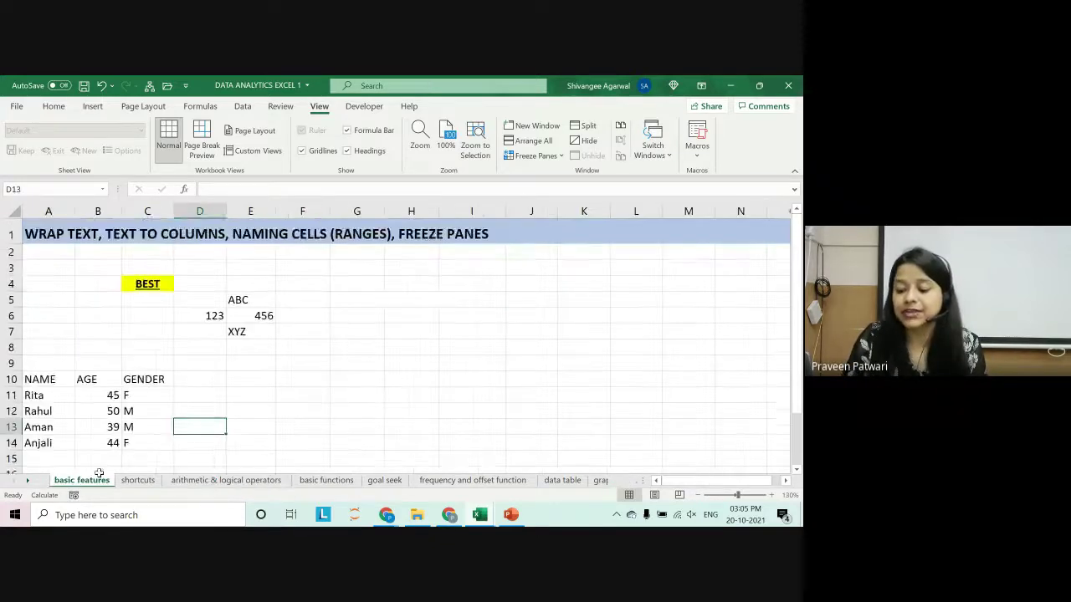
{"action": "scroll", "coordinate": [134, 418], "scroll_direction": "down", "scroll_amount": 7}
{"action": "scroll", "coordinate": [135, 419], "scroll_direction": "down", "scroll_amount": 14}
{"action": "scroll", "coordinate": [134, 419], "scroll_direction": "up", "scroll_amount": 7}
{"action": "scroll", "coordinate": [134, 419], "scroll_direction": "up", "scroll_amount": 13}
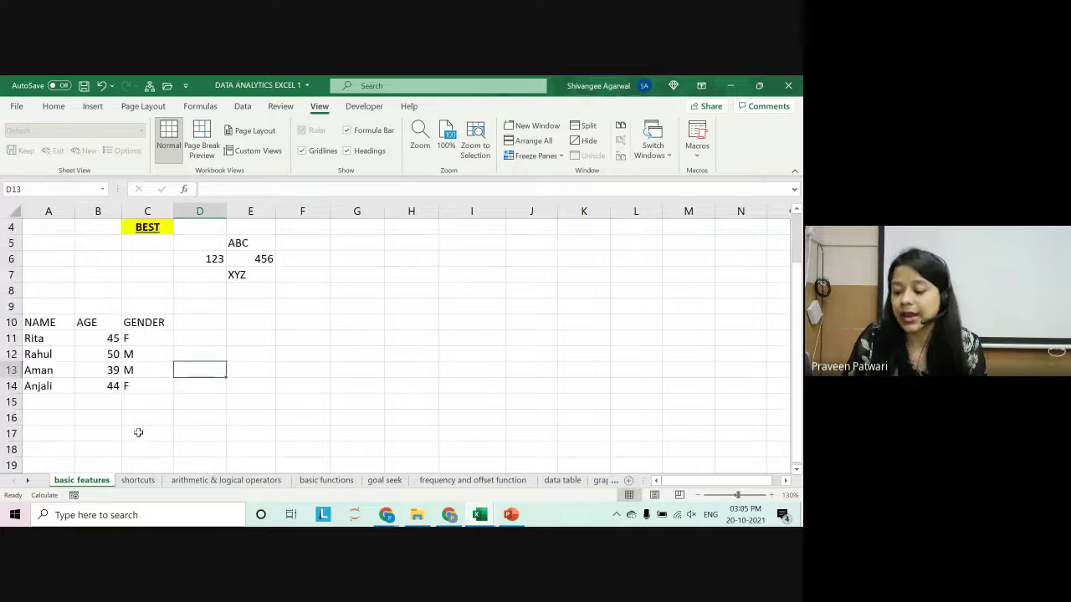
{"action": "scroll", "coordinate": [134, 423], "scroll_direction": "up", "scroll_amount": 1}
{"action": "left_click", "coordinate": [220, 482]}
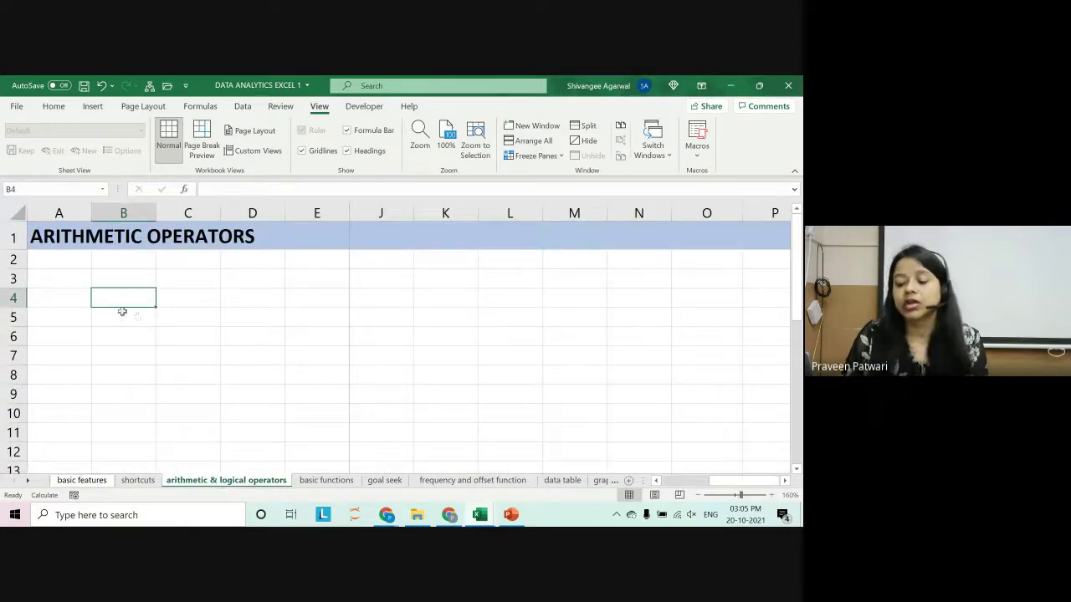
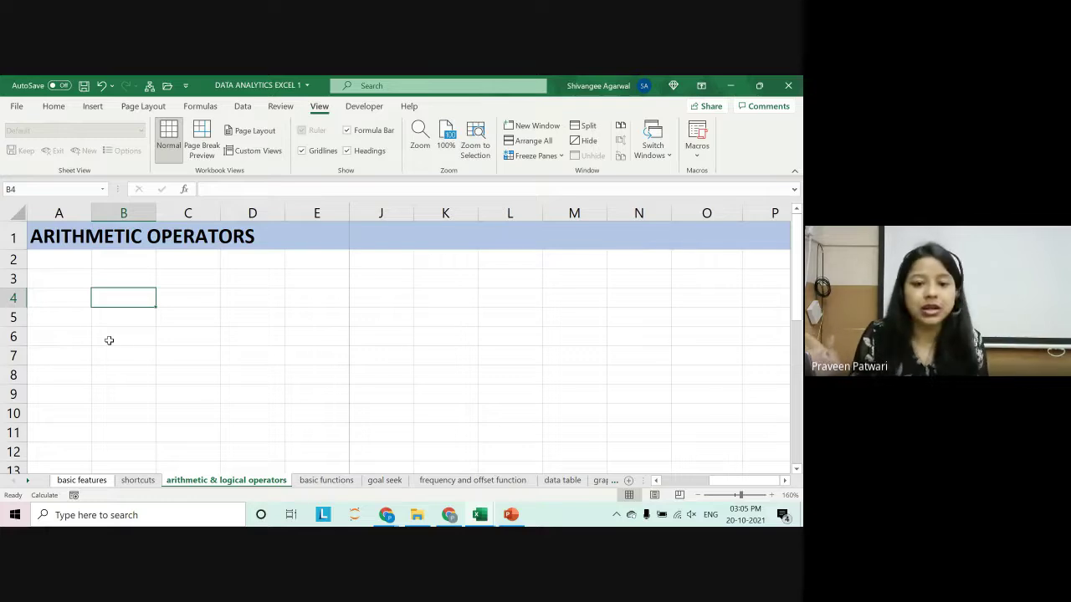
Enter the formula =5+9 in B4 so it displays 14.
{"action": "type", "text": "="}
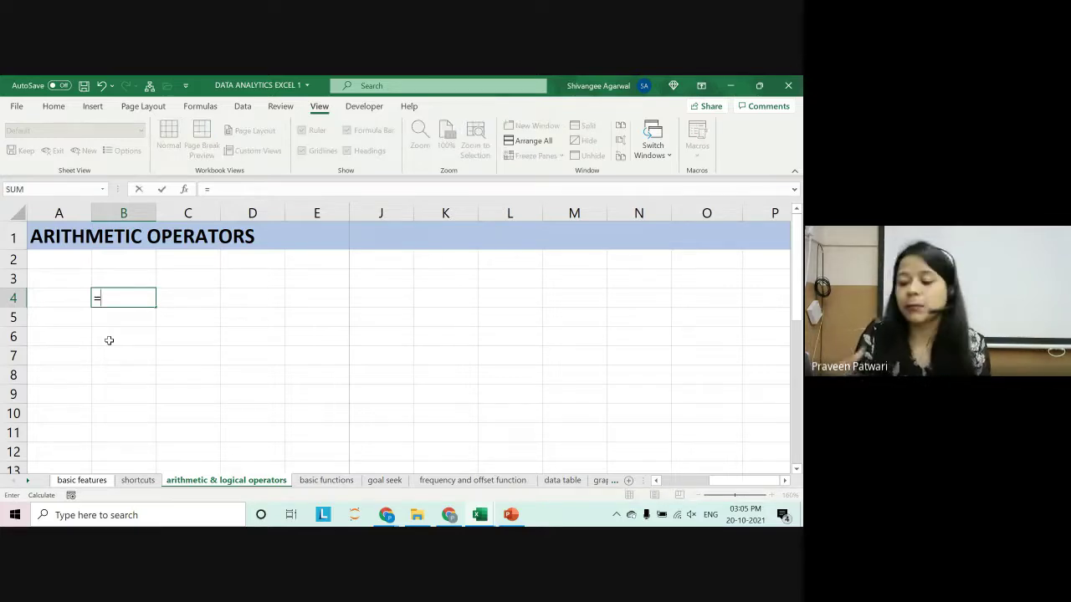
{"action": "key", "text": "Escape"}
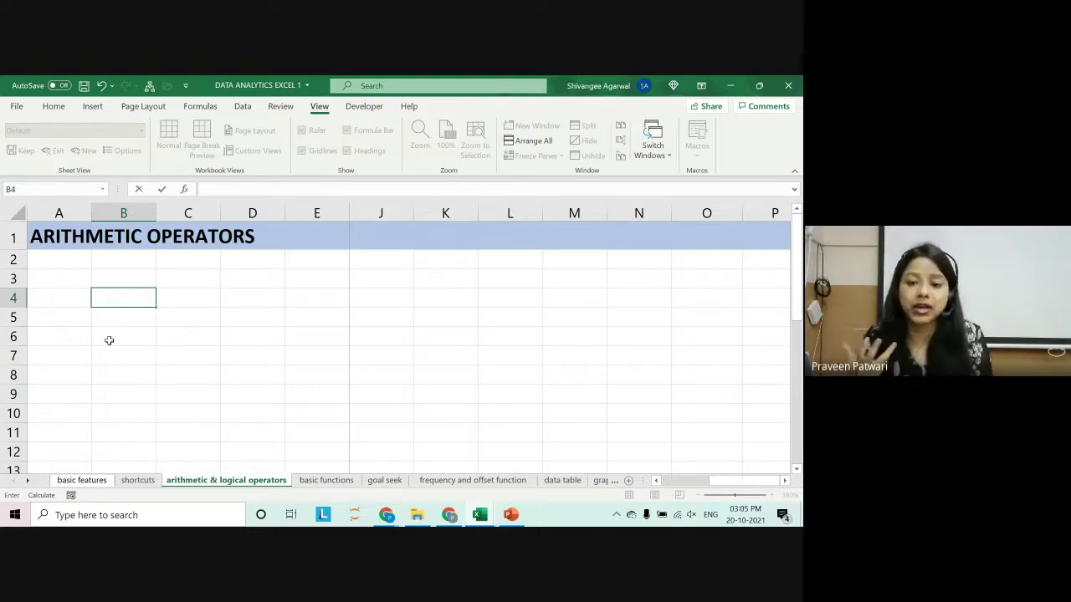
{"action": "type", "text": "="}
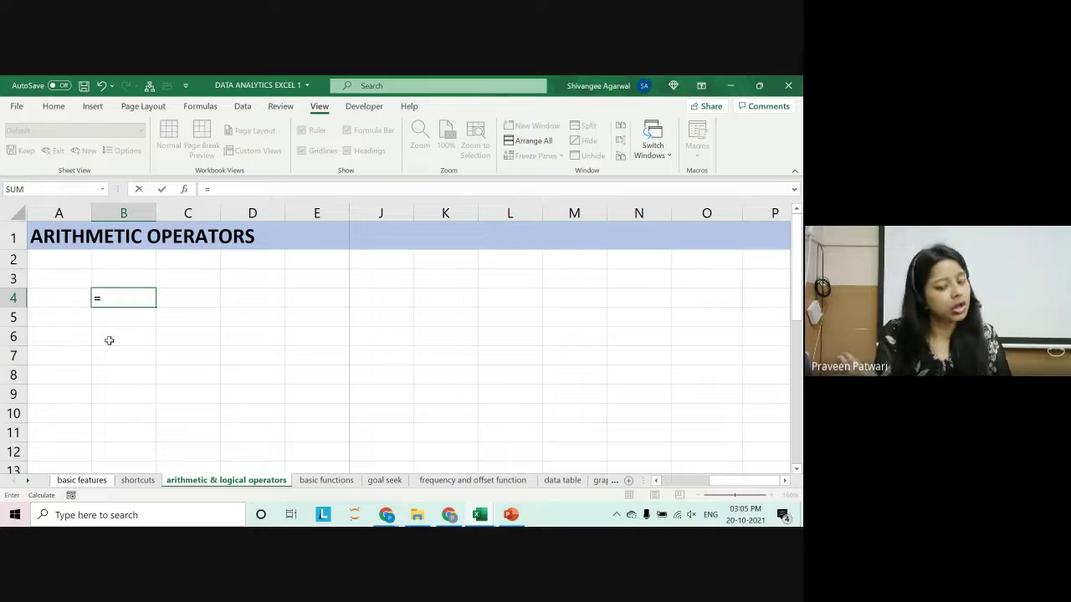
{"action": "type", "text": "5"}
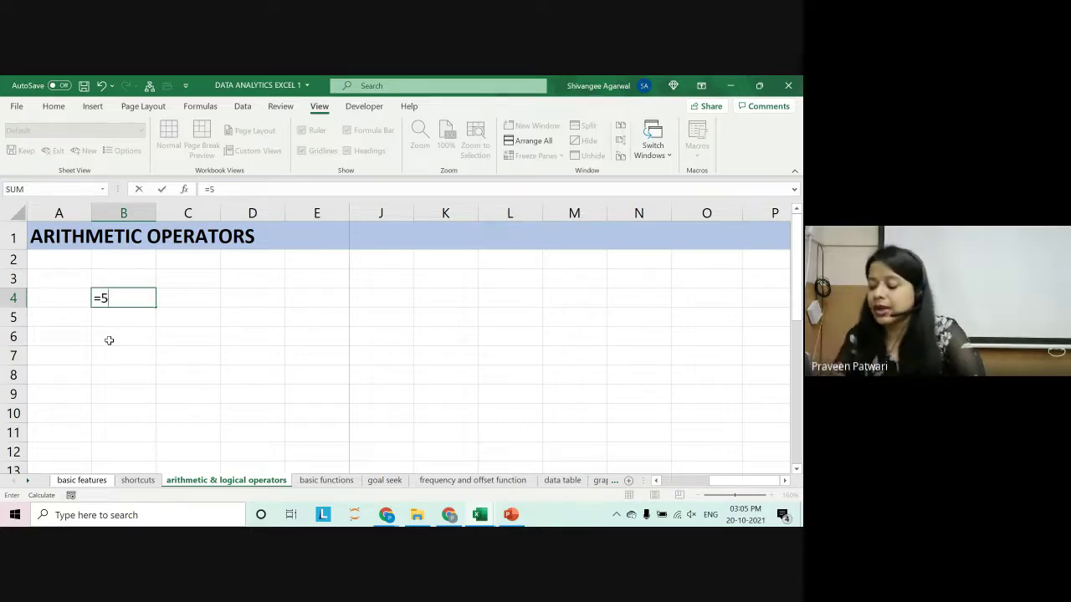
{"action": "type", "text": "+9"}
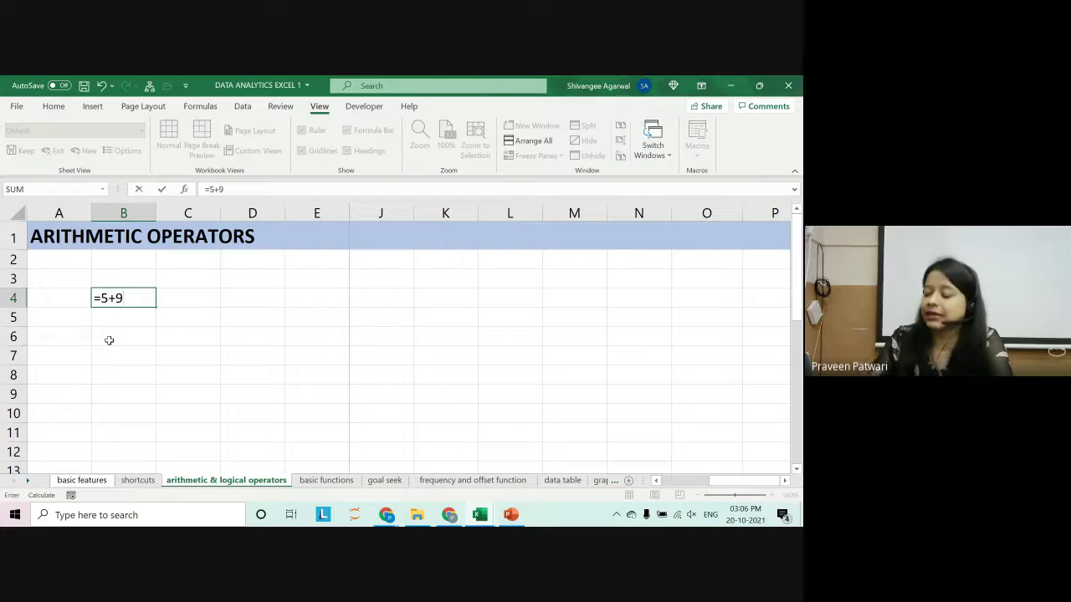
{"action": "key", "text": "Return"}
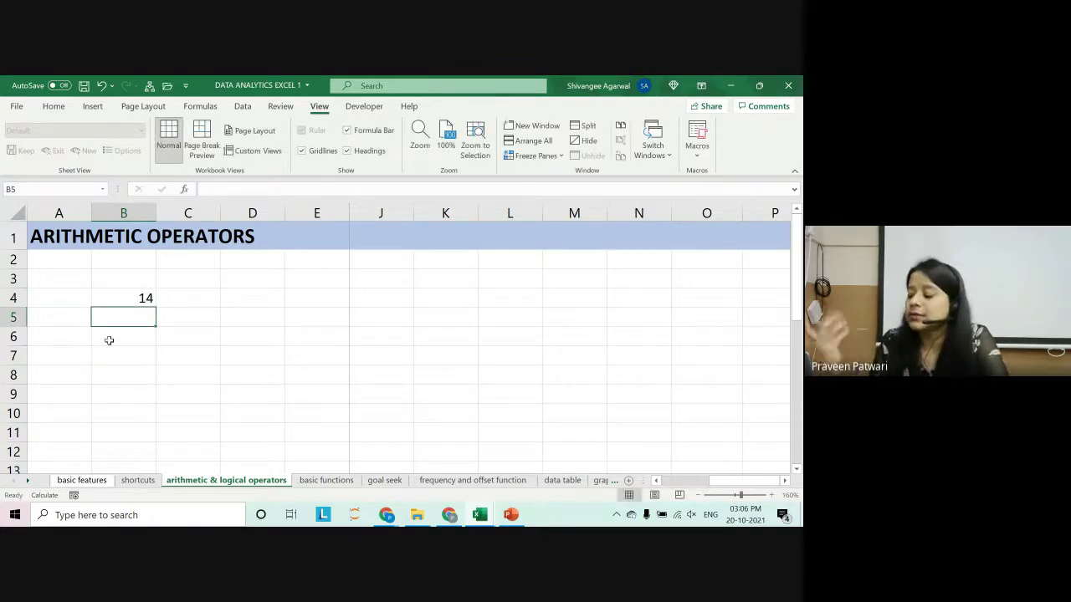
Enter +9+9 in B5 to add nine and nine.
{"action": "type", "text": "="}
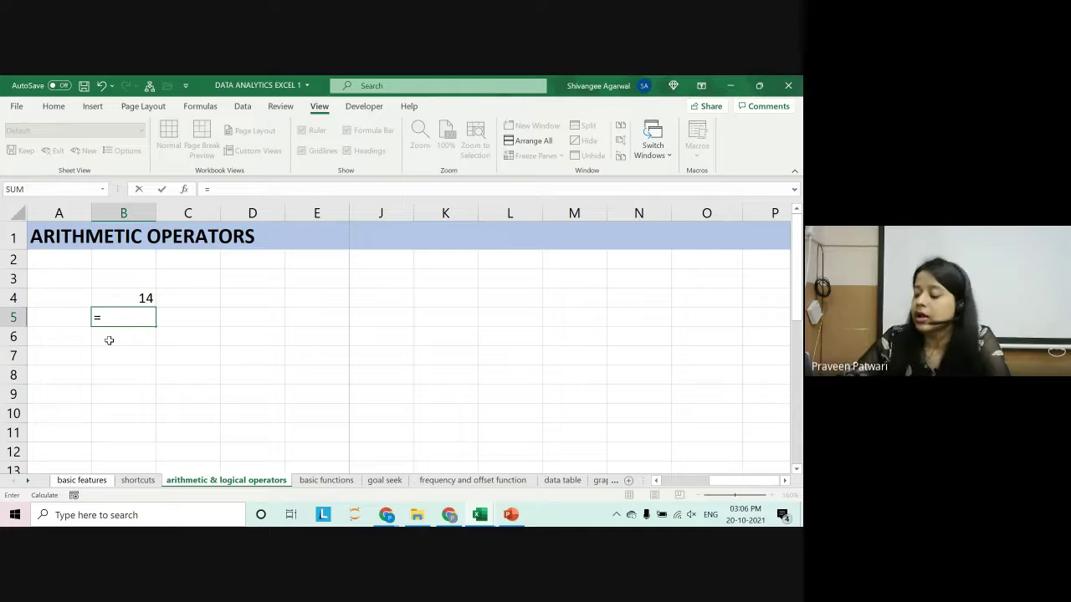
{"action": "key", "text": "BackSpace"}
{"action": "type", "text": "+"}
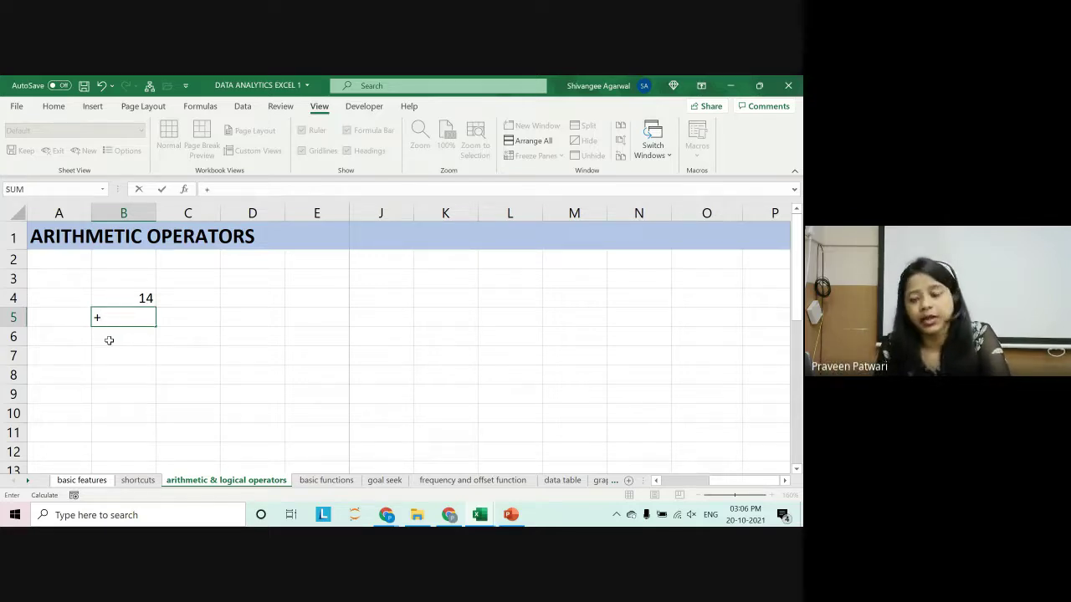
{"action": "type", "text": "9+9"}
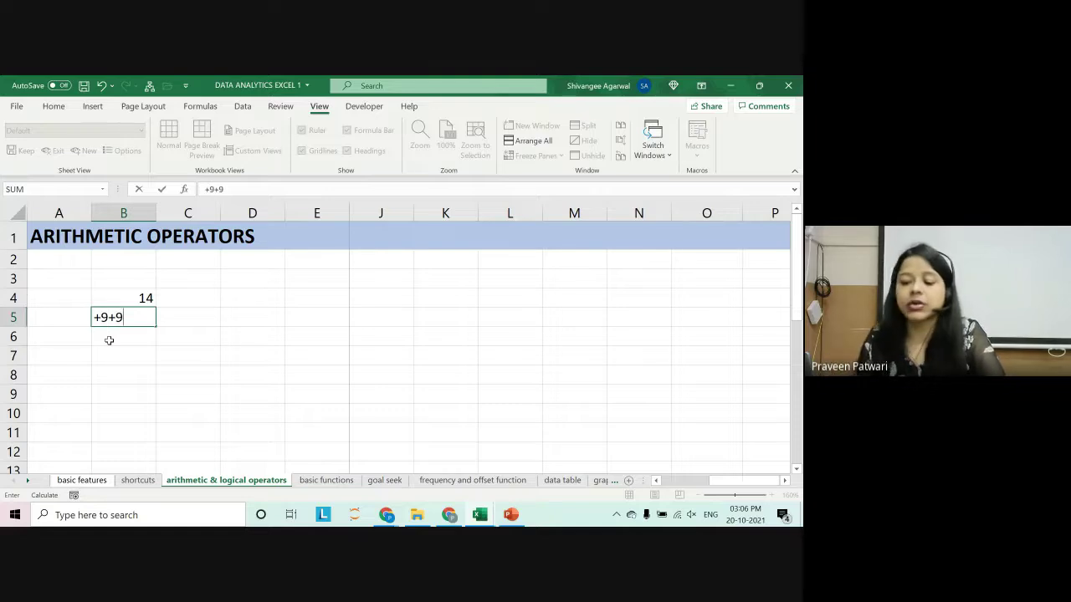
{"action": "key", "text": "Return"}
Edit B5's formula to subtract instead, so it reads 9-9 and shows 0.
{"action": "key", "text": "Up"}
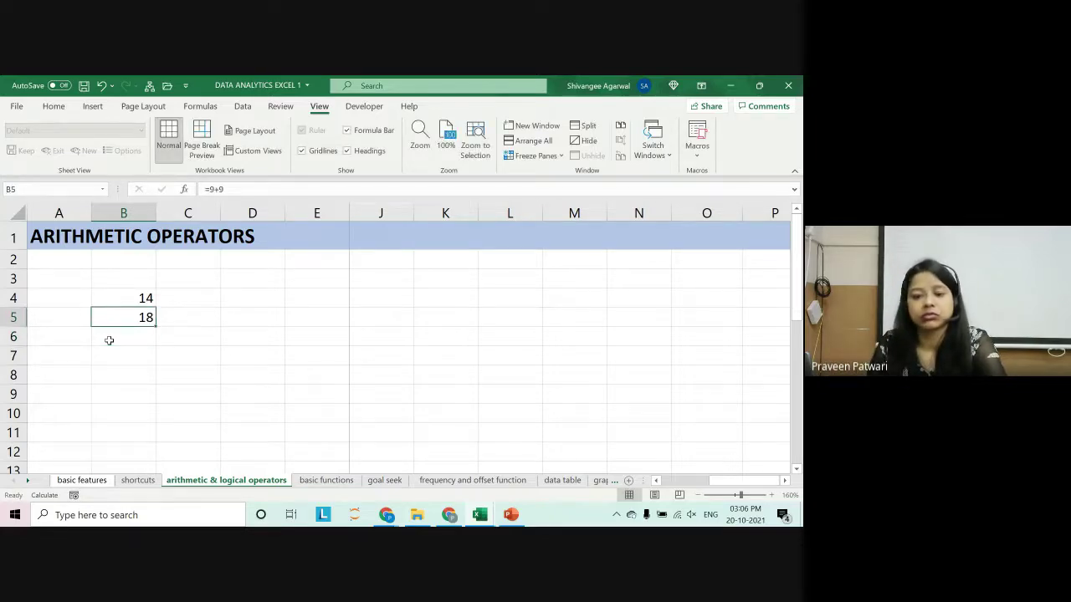
{"action": "key", "text": "F2"}
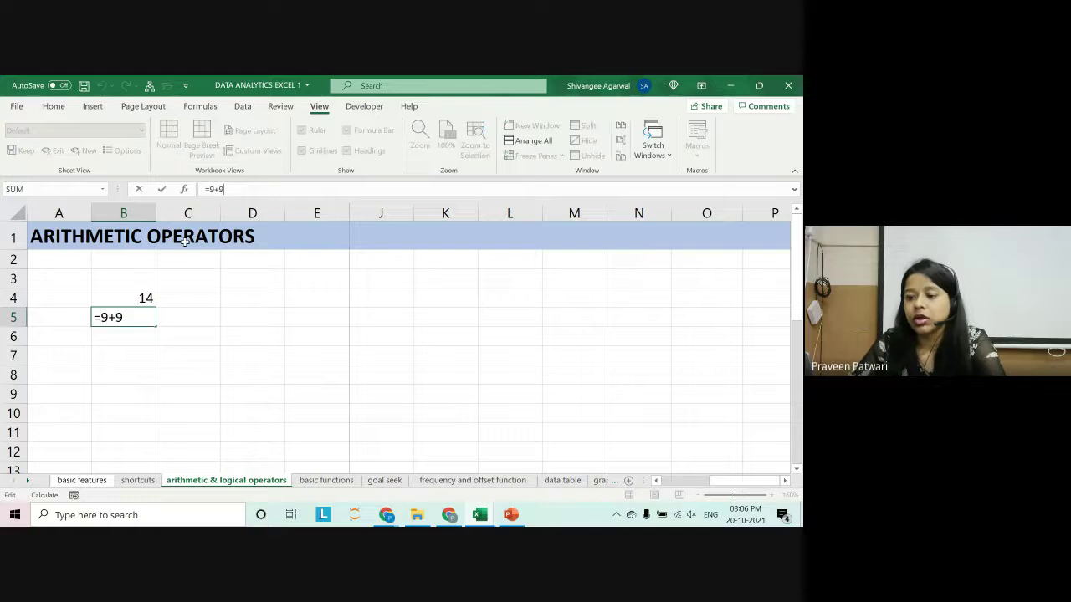
{"action": "key", "text": "BackSpace"}
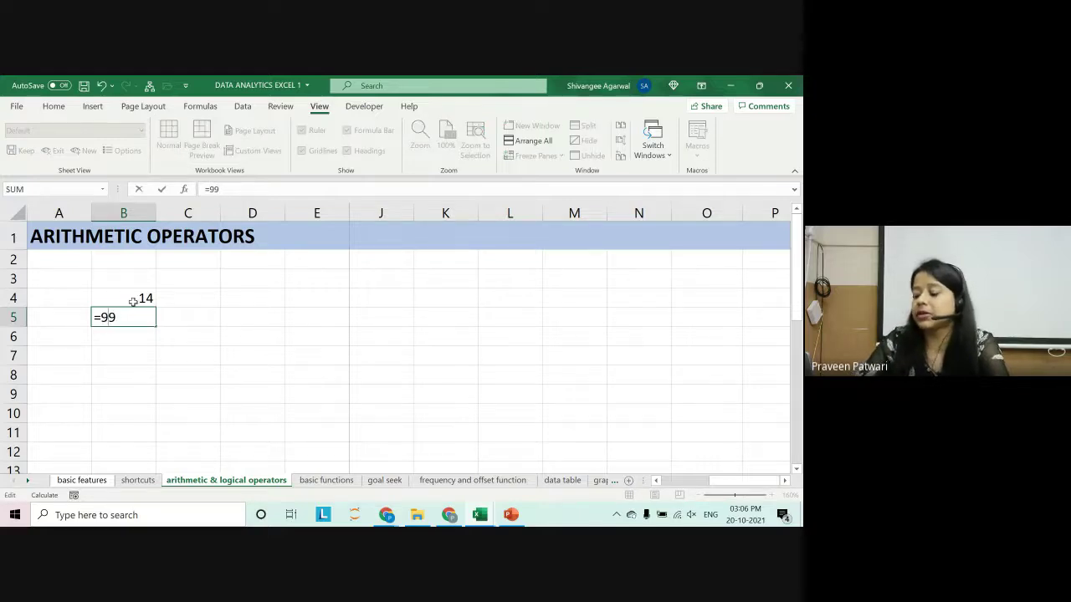
{"action": "type", "text": "-"}
{"action": "key", "text": "Return"}
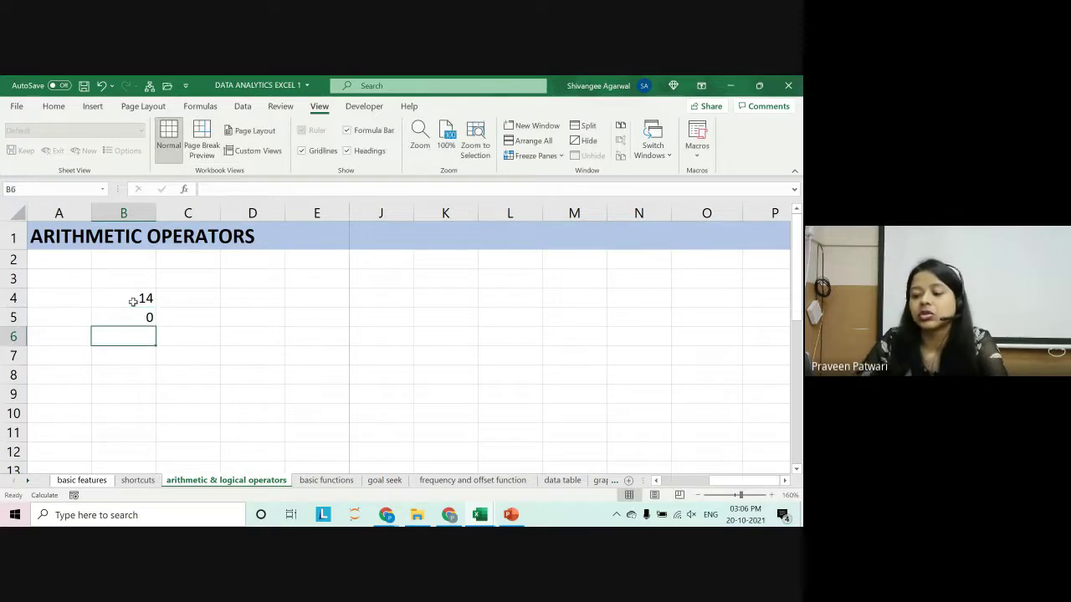
{"action": "left_click", "coordinate": [132, 316]}
{"action": "key", "text": "F2"}
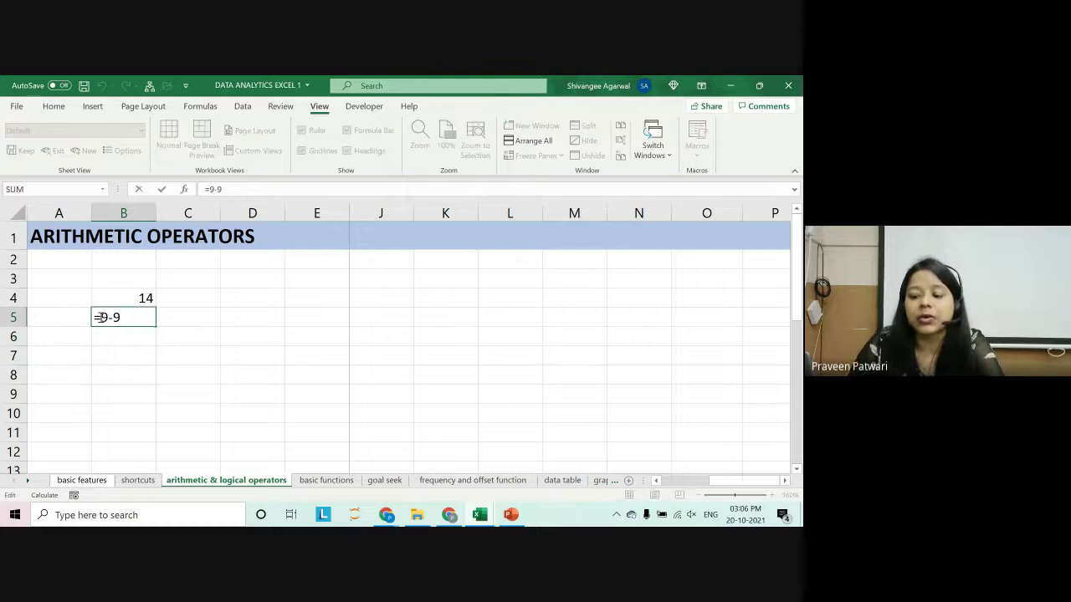
{"action": "key", "text": "Left"}
{"action": "key", "text": "Left"}
{"action": "key", "text": "Left"}
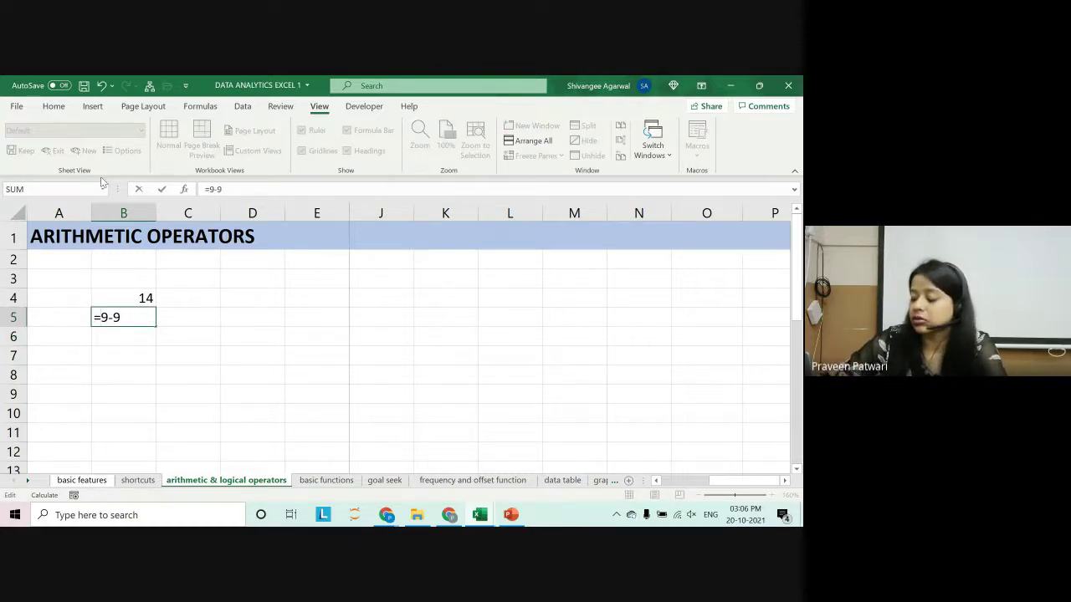
{"action": "key", "text": "Return"}
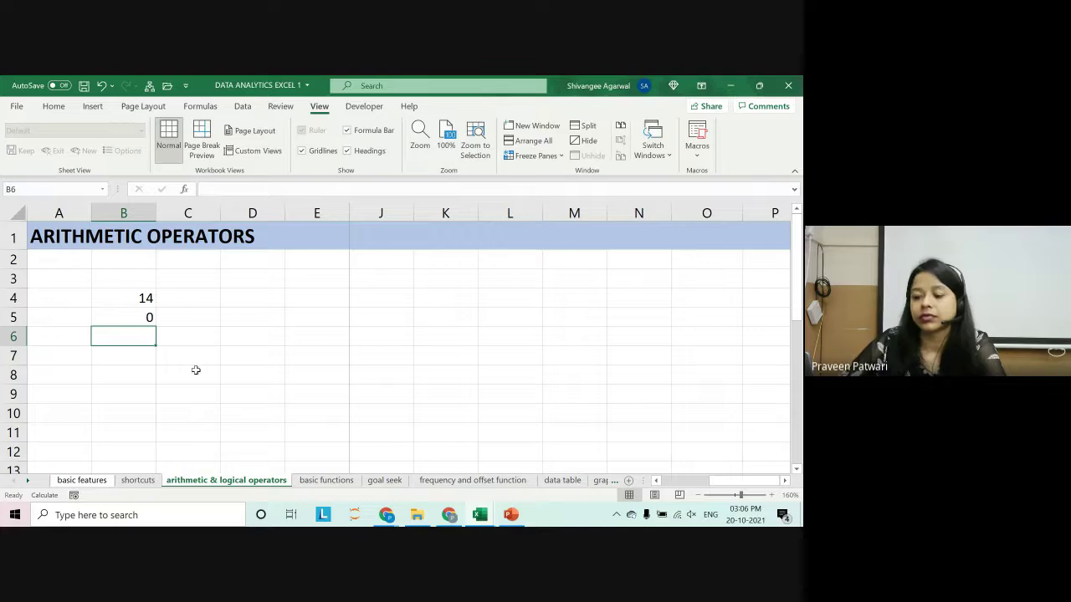
{"action": "left_click", "coordinate": [134, 317]}
{"action": "key", "text": "F2"}
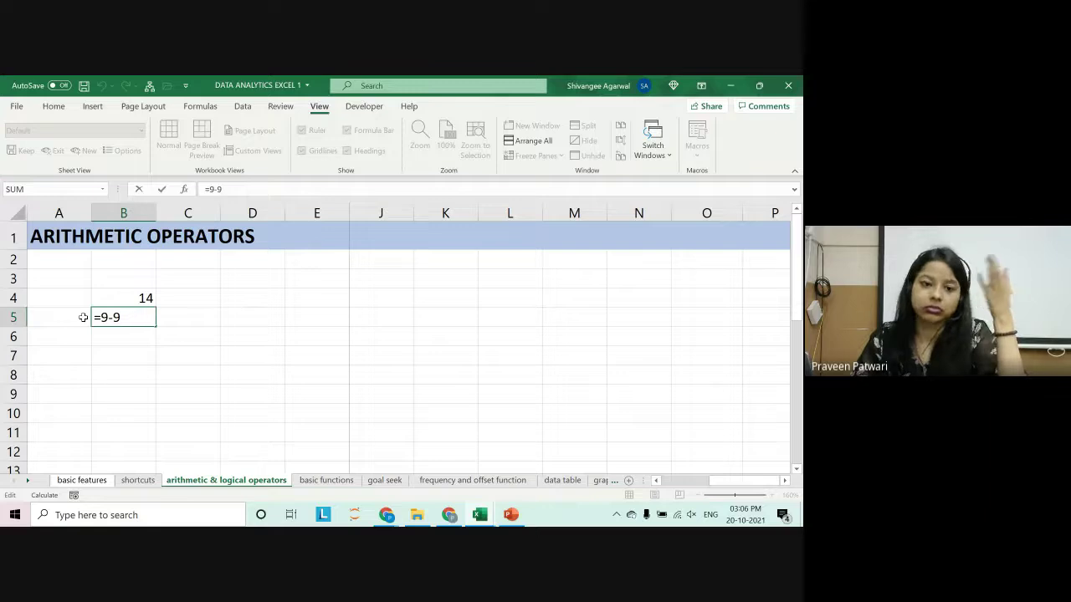
{"action": "key", "text": "Return"}
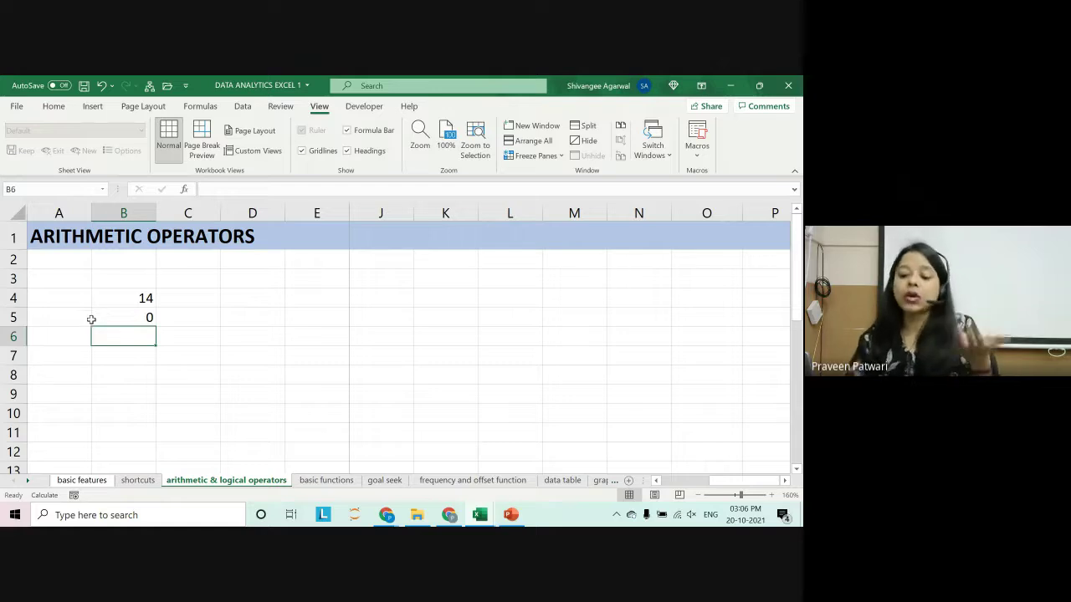
Clear the example results from B4 and B5.
{"action": "left_click", "coordinate": [186, 299]}
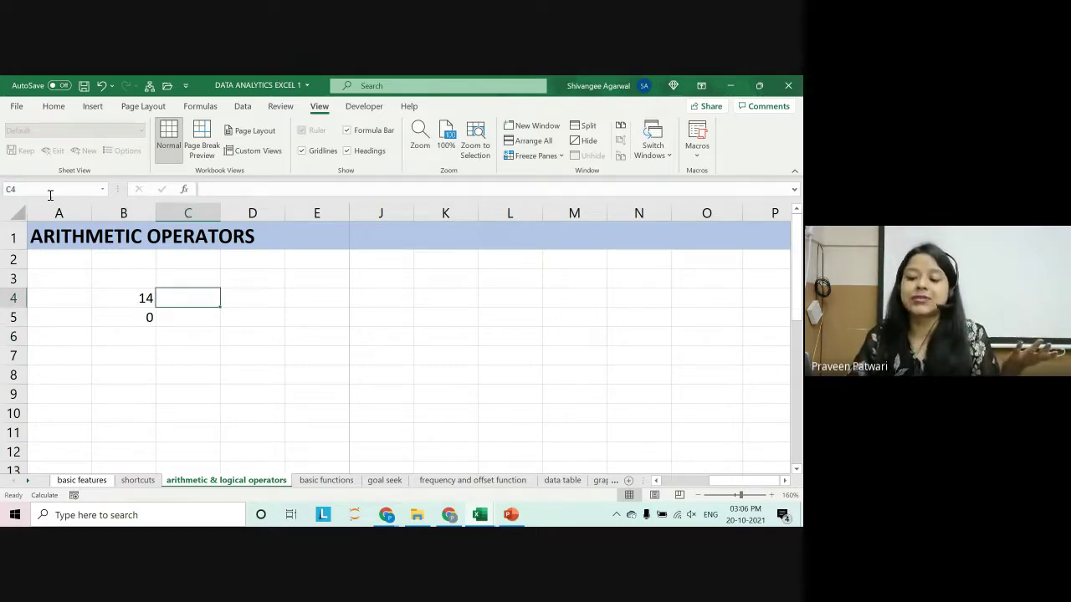
{"action": "left_click_drag", "start_coordinate": [138, 299], "coordinate": [161, 339]}
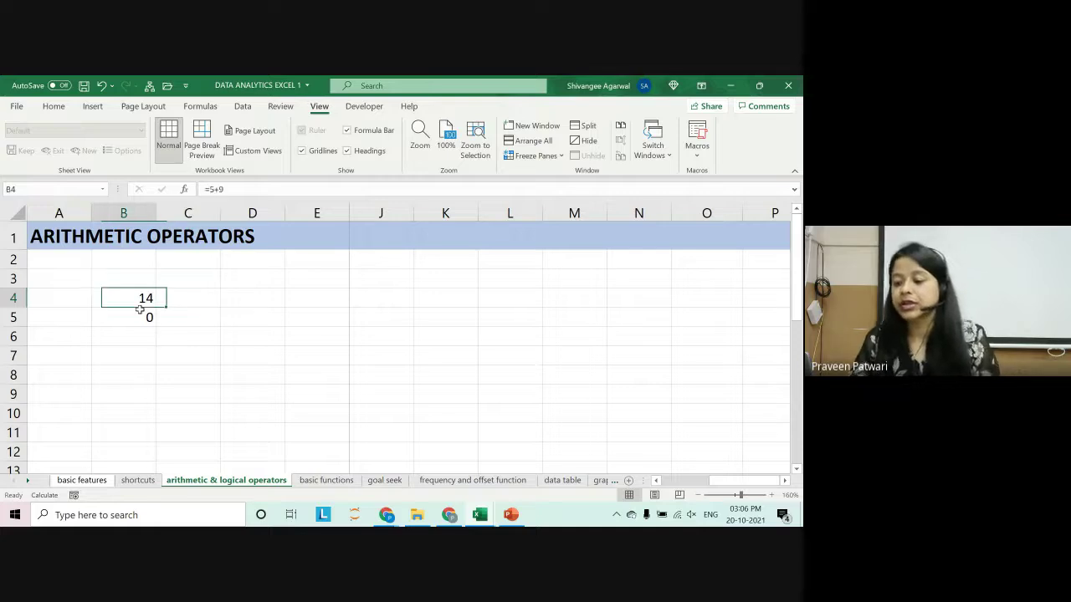
{"action": "key", "text": "BackSpace"}
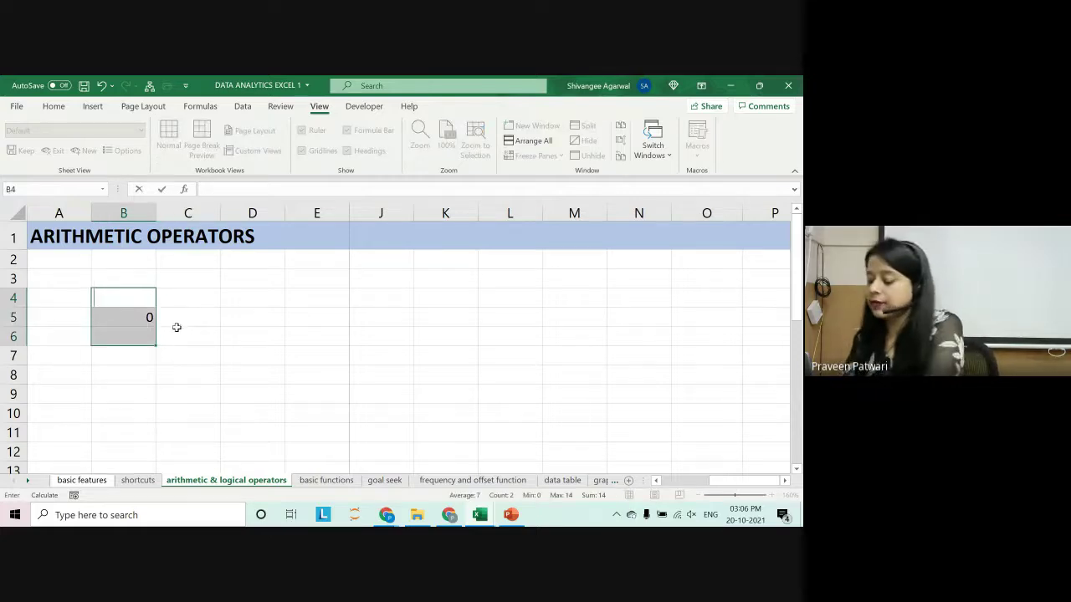
{"action": "left_click_drag", "start_coordinate": [126, 299], "coordinate": [128, 326]}
Enter 1 and 2 in B4:B5 and 4 in C4.
{"action": "left_click", "coordinate": [98, 294]}
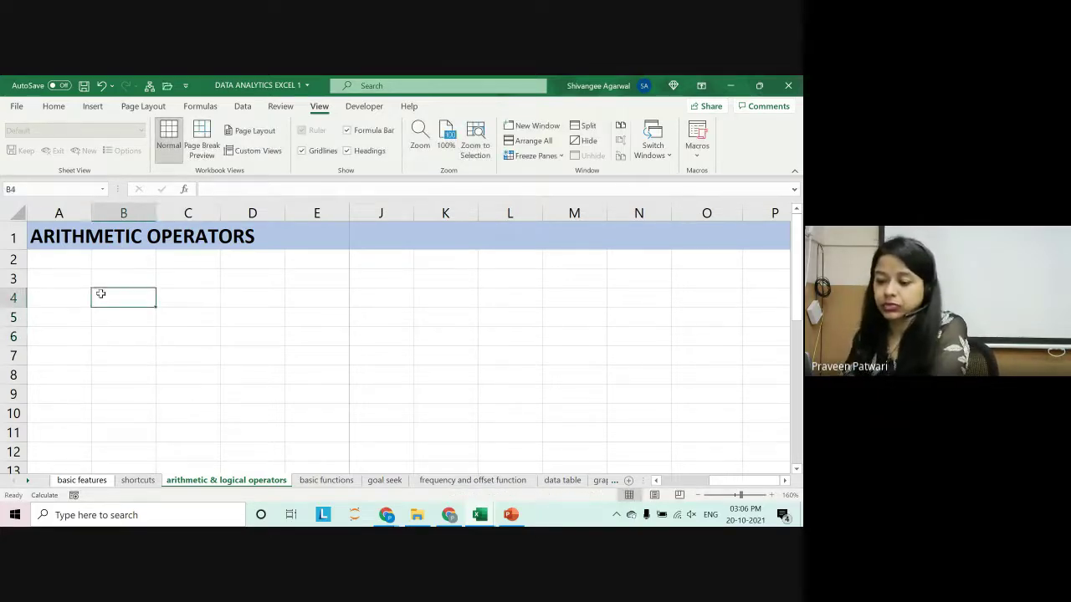
{"action": "type", "text": "1"}
{"action": "key", "text": "Return"}
{"action": "type", "text": "2"}
{"action": "key", "text": "Return"}
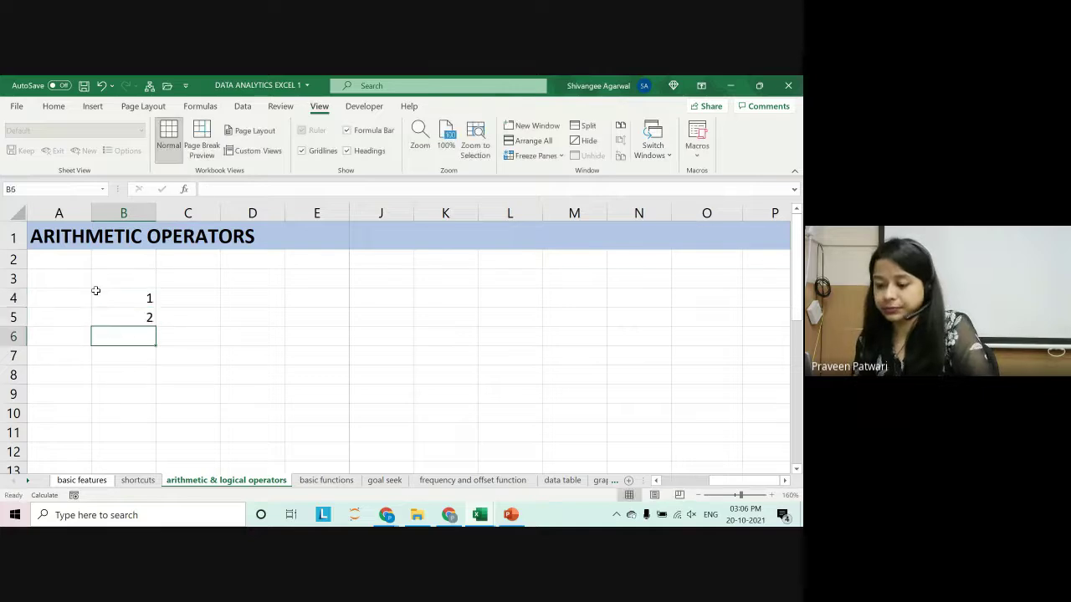
{"action": "type", "text": "3"}
{"action": "key", "text": "Return"}
{"action": "key", "text": "Up"}
{"action": "key", "text": "Up"}
{"action": "key", "text": "Up"}
{"action": "key", "text": "Right"}
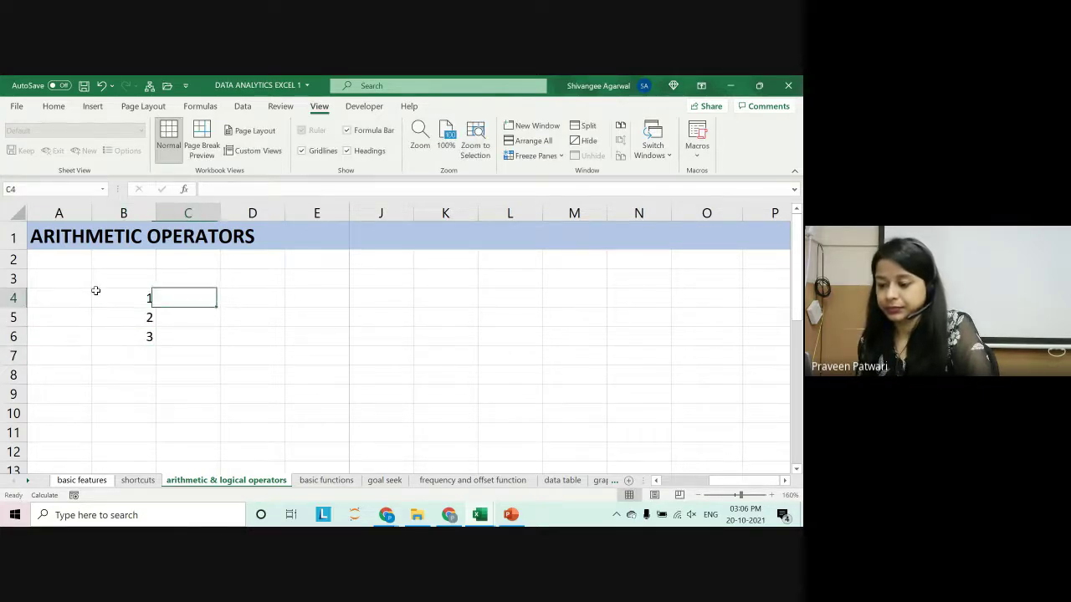
{"action": "type", "text": "2"}
{"action": "key", "text": "Return"}
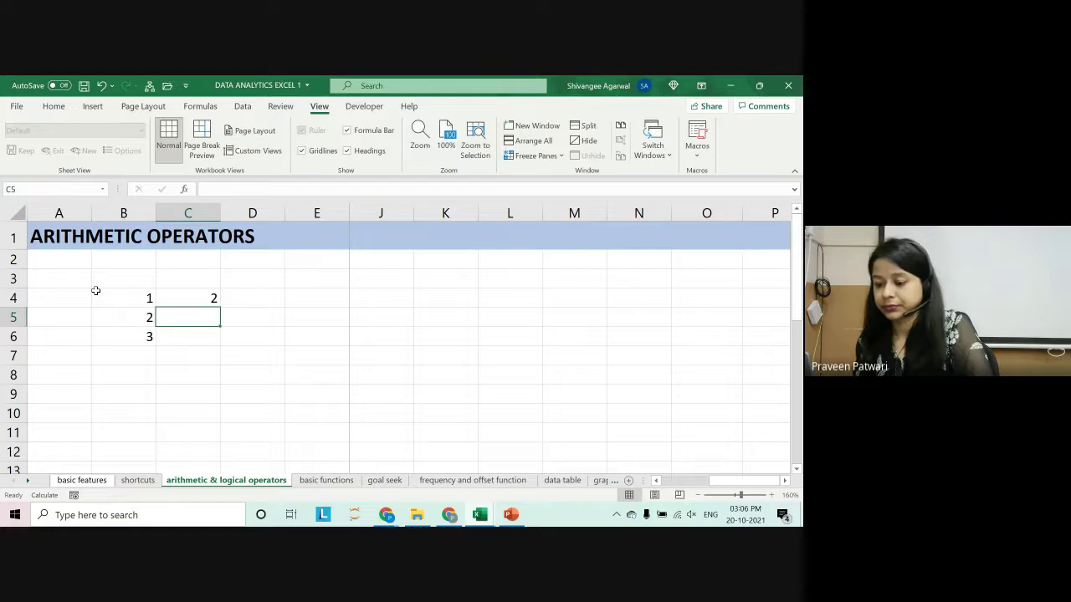
{"action": "key", "text": "Up"}
{"action": "type", "text": "4"}
{"action": "key", "text": "Return"}
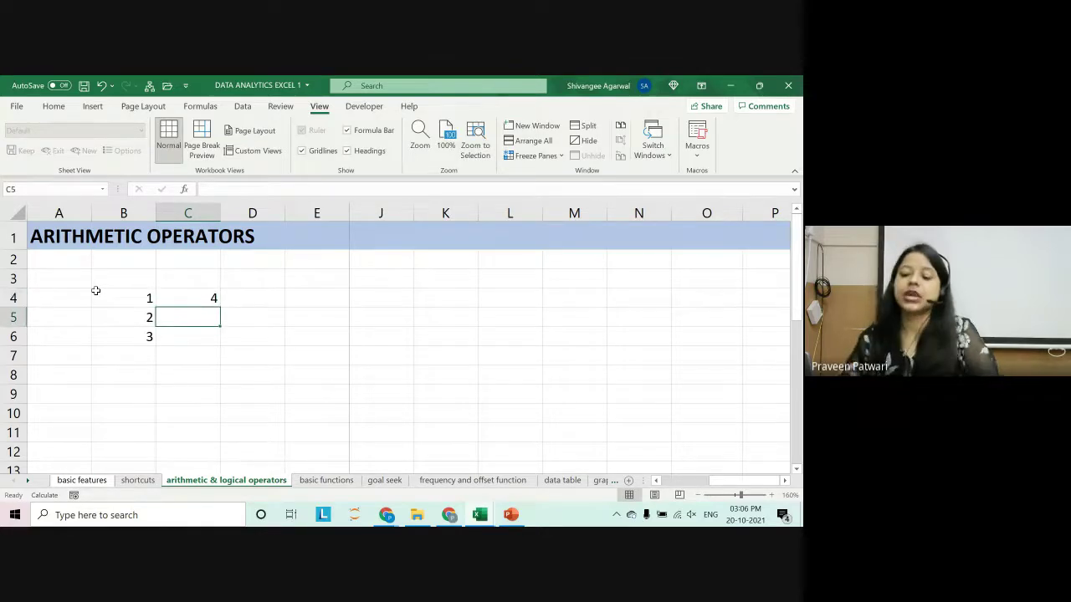
{"action": "key", "text": "Right"}
Give cell D7 a light grey-blue fill colour.
{"action": "left_click", "coordinate": [249, 360]}
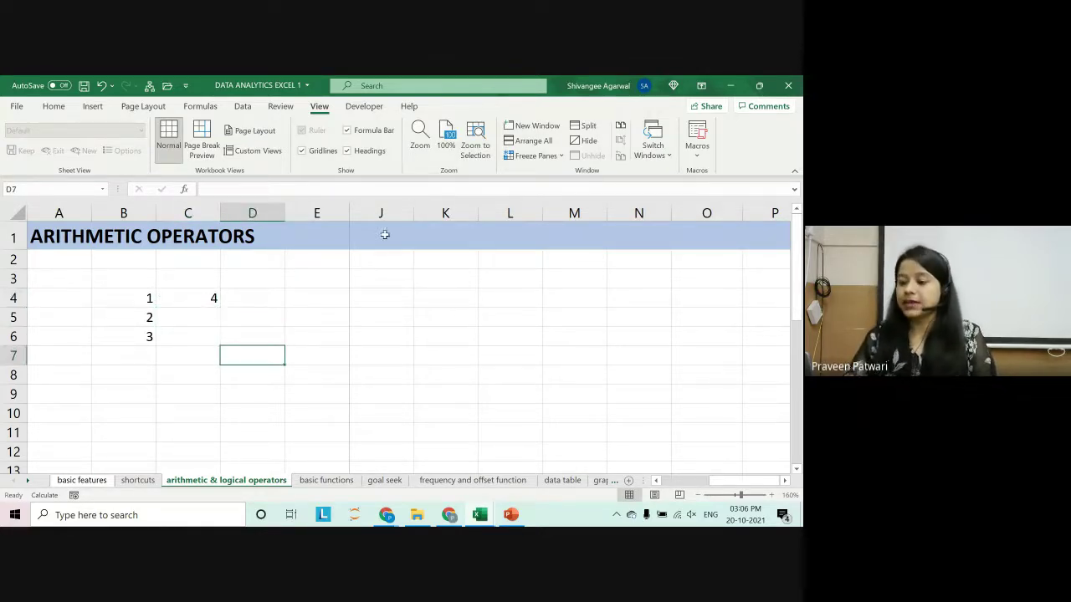
{"action": "left_click", "coordinate": [54, 107]}
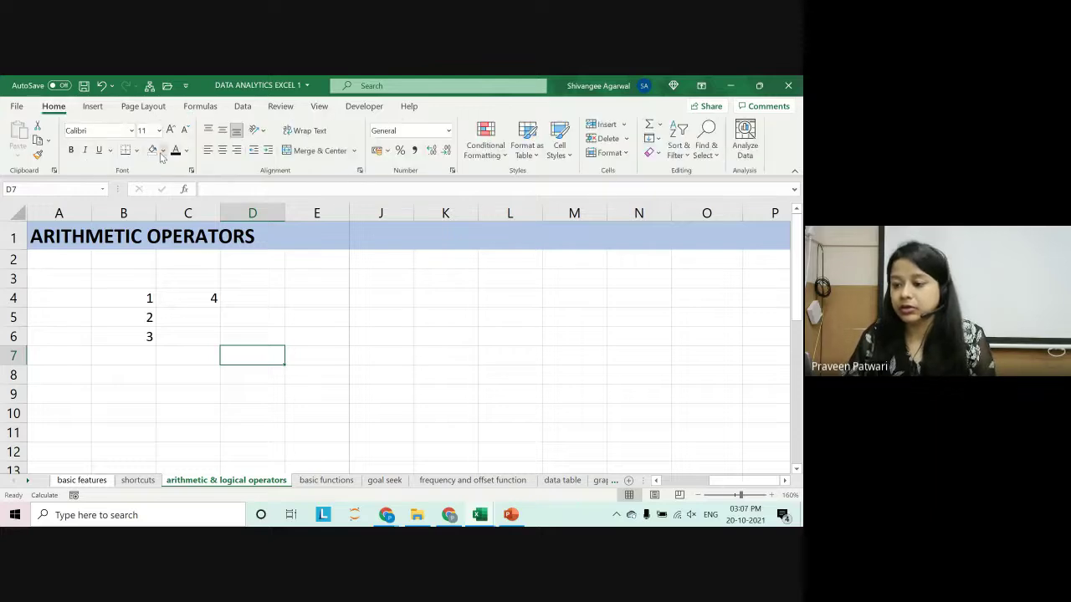
{"action": "left_click", "coordinate": [163, 151]}
{"action": "left_click", "coordinate": [185, 205]}
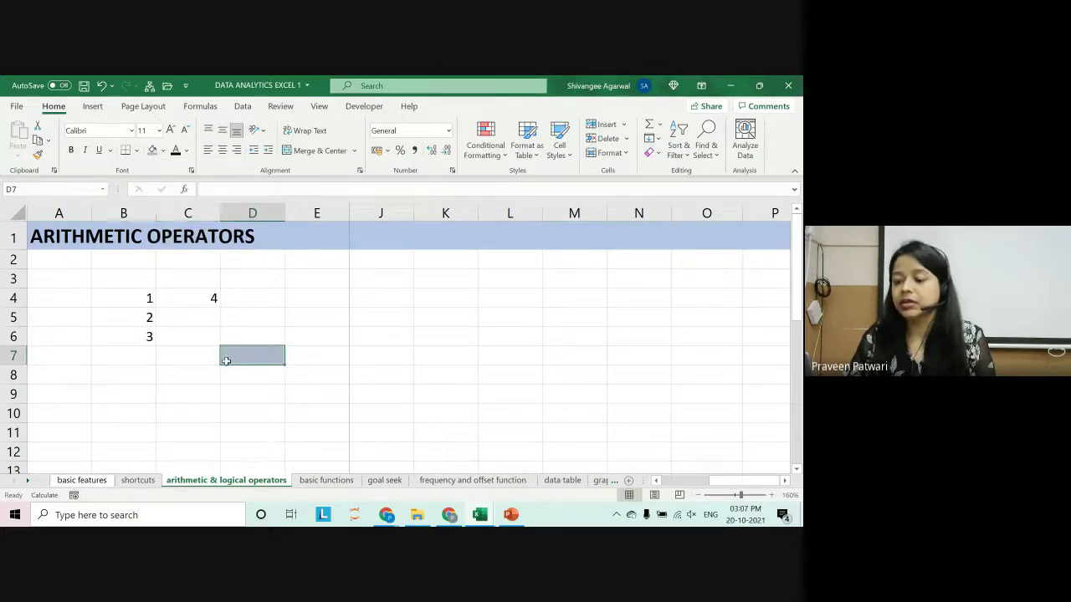
Enter the formula =B4+C4 in D7.
{"action": "type", "text": "="}
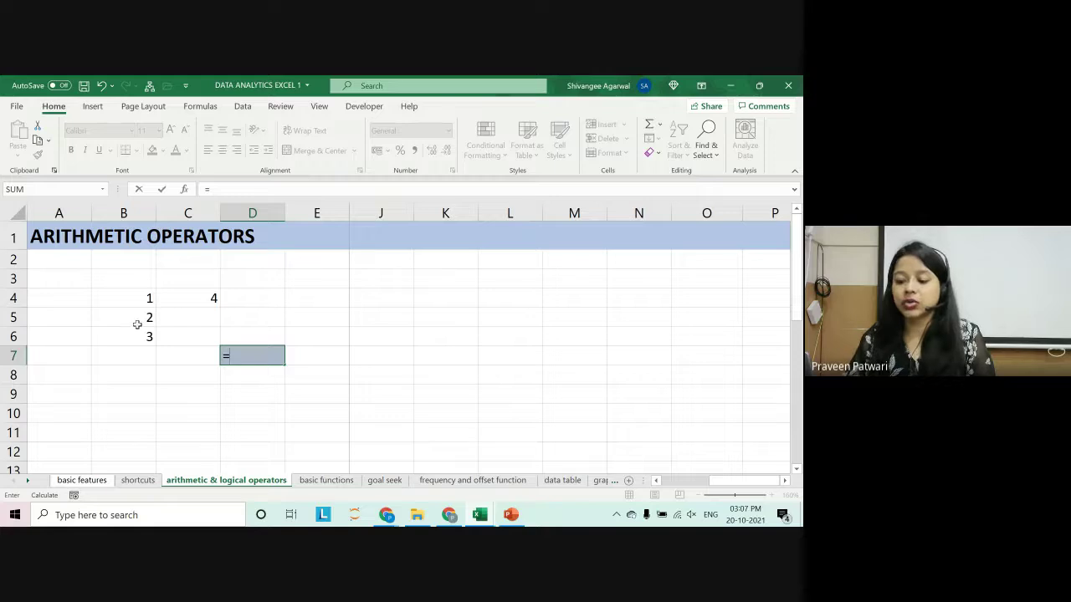
{"action": "left_click", "coordinate": [138, 301]}
{"action": "type", "text": "+"}
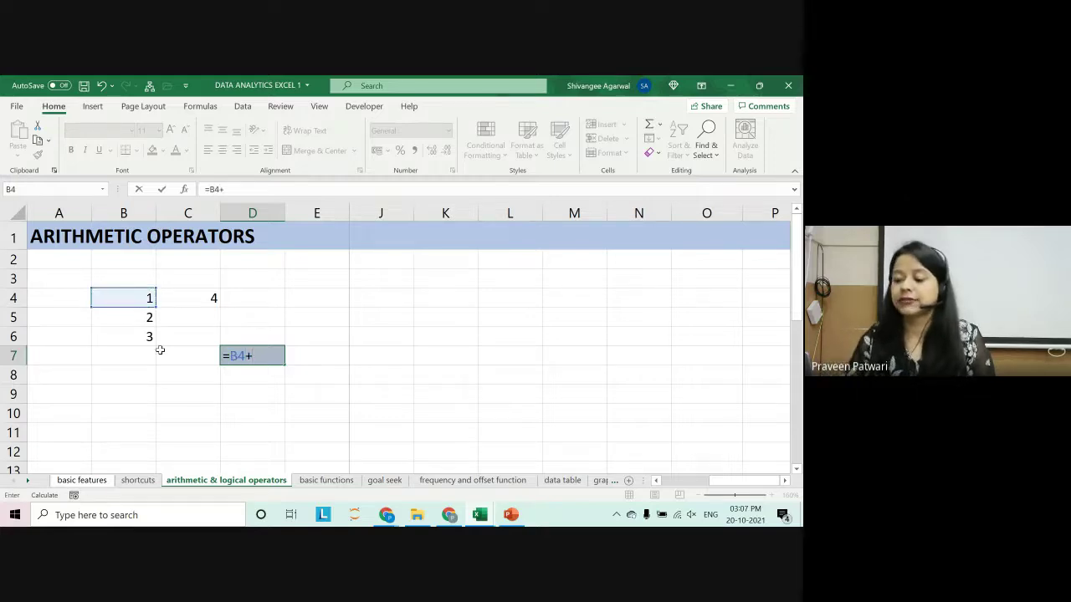
{"action": "left_click", "coordinate": [179, 299]}
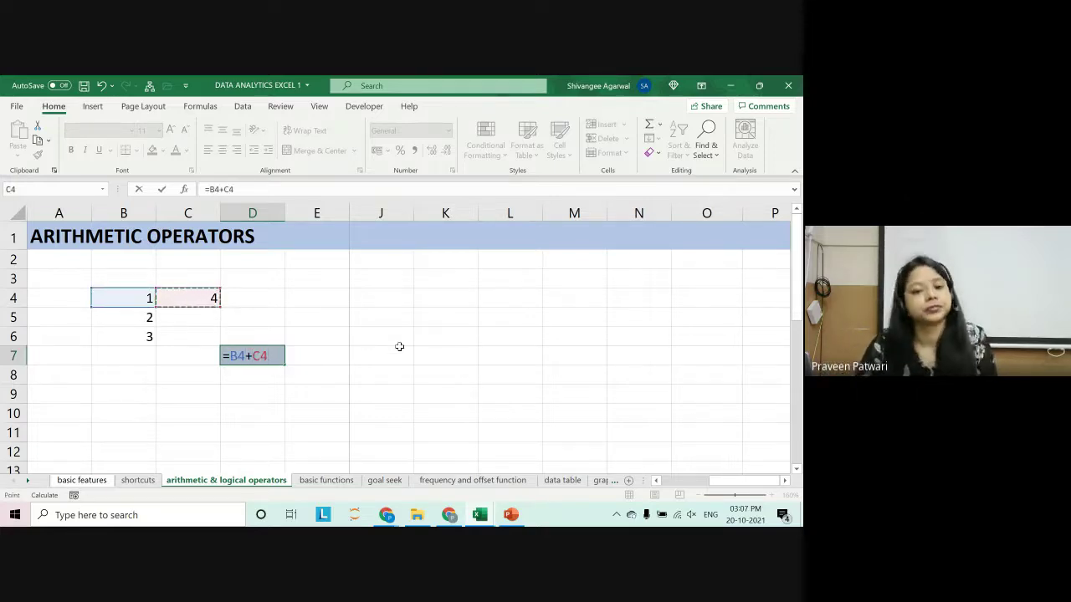
{"action": "key", "text": "Return"}
Put 5 in C5 and clear the stray values from D5 and B6.
{"action": "key", "text": "Up"}
{"action": "key", "text": "Up"}
{"action": "key", "text": "Up"}
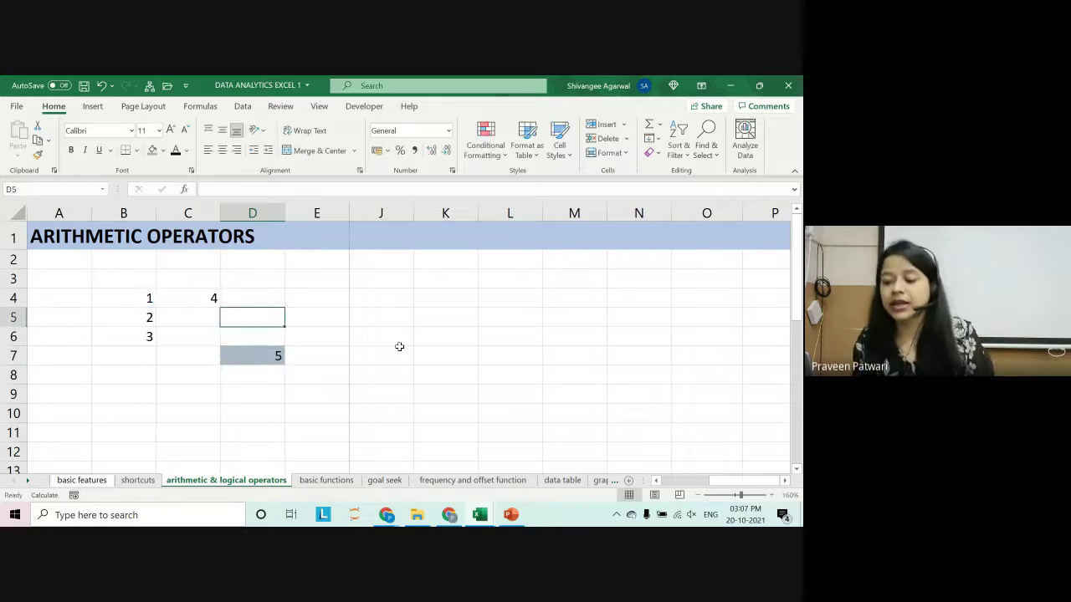
{"action": "key", "text": "Left"}
{"action": "type", "text": "5"}
{"action": "key", "text": "Tab"}
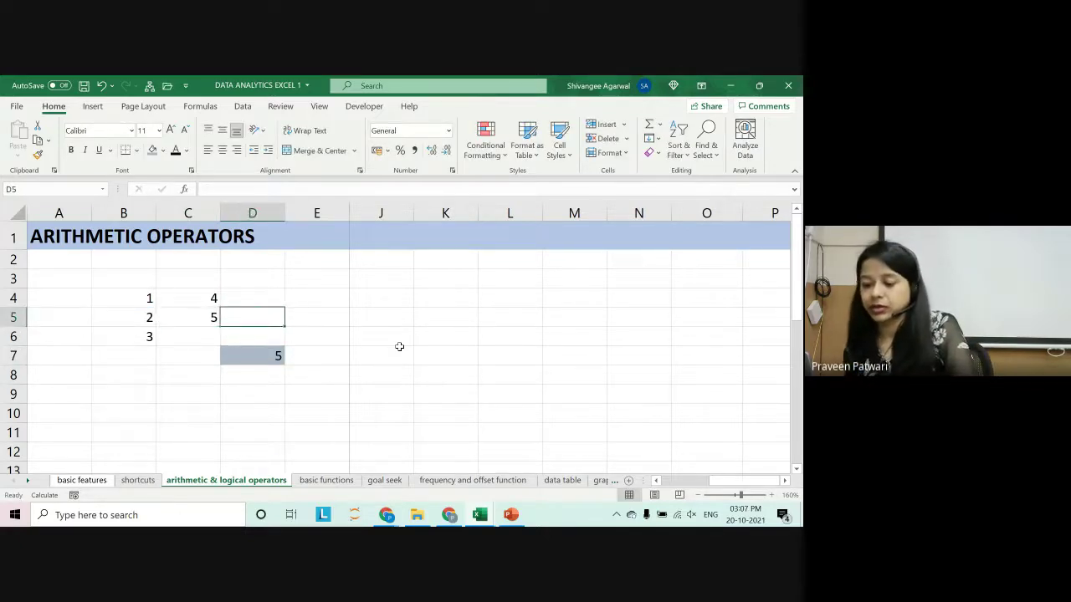
{"action": "type", "text": "6"}
{"action": "key", "text": "Return"}
{"action": "key", "text": "Up"}
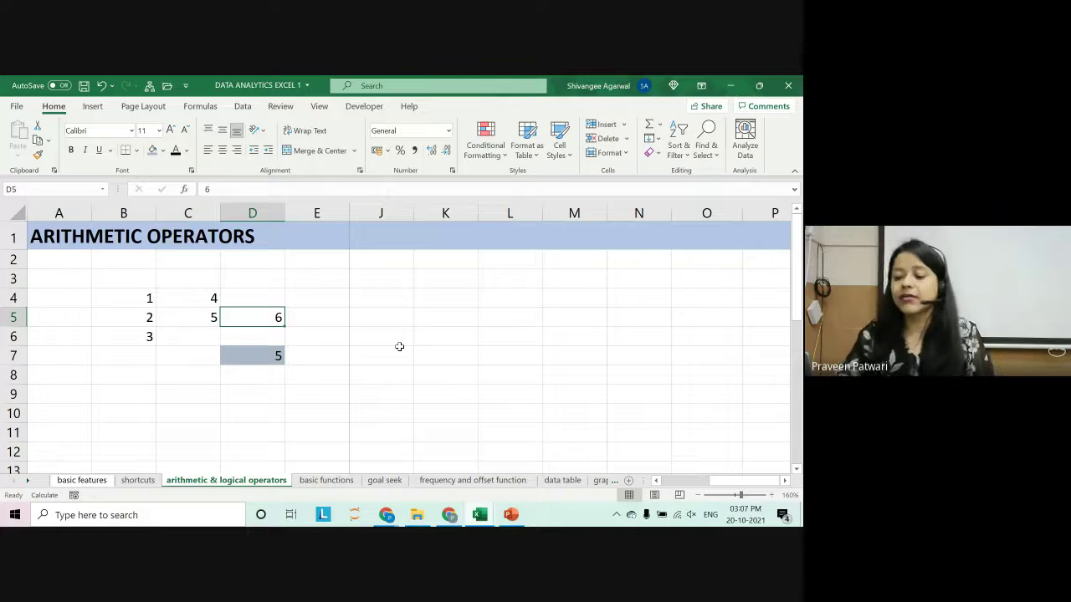
{"action": "key", "text": "Delete"}
{"action": "left_click", "coordinate": [117, 336]}
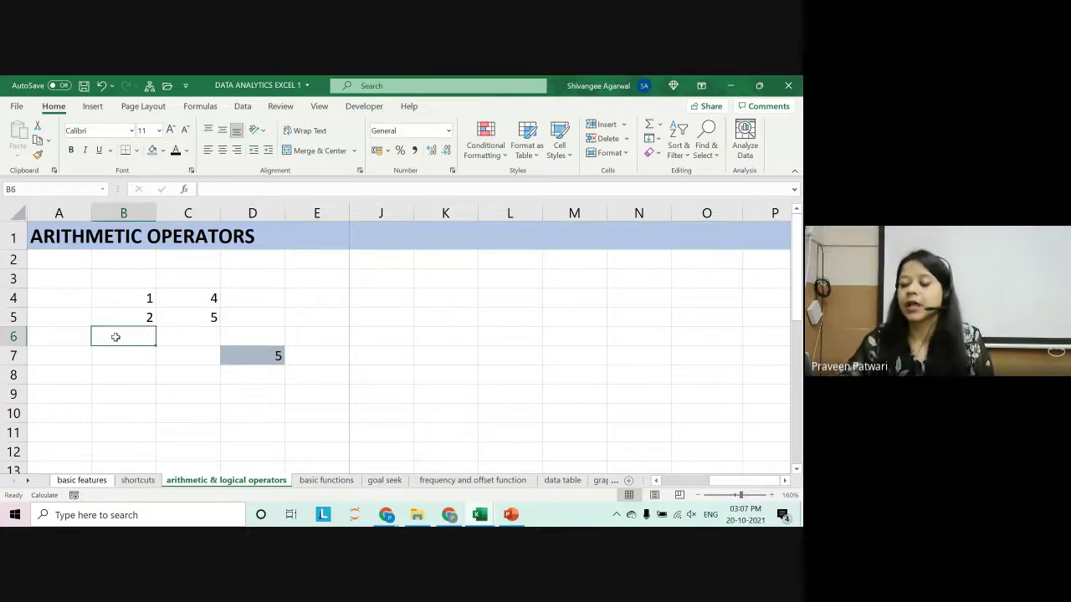
Review D7's =B4+C4 formula references and the value in C5.
{"action": "left_click", "coordinate": [236, 357]}
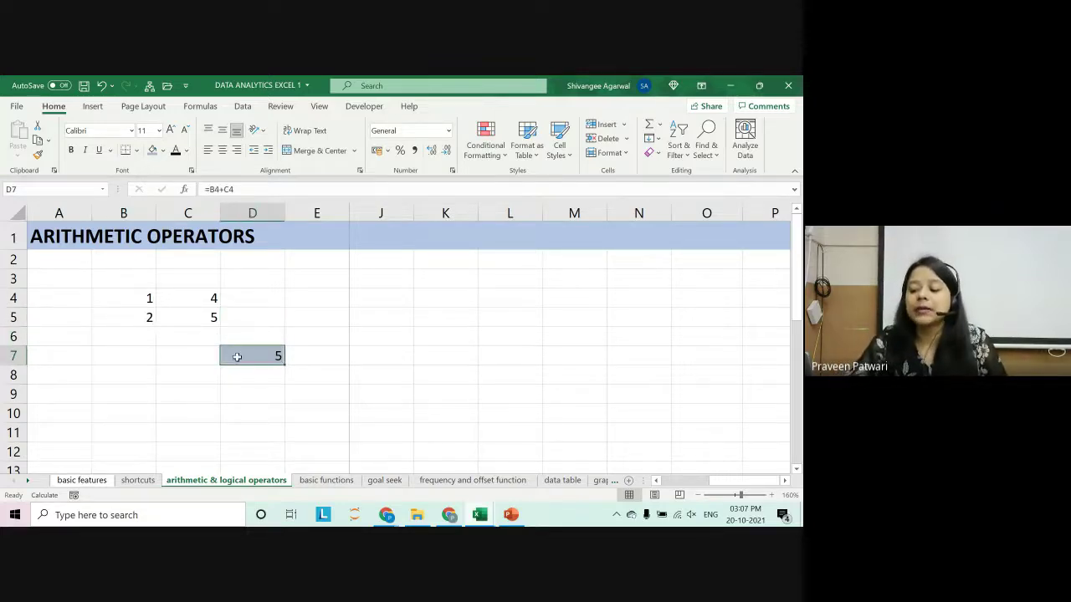
{"action": "double_click", "coordinate": [248, 356]}
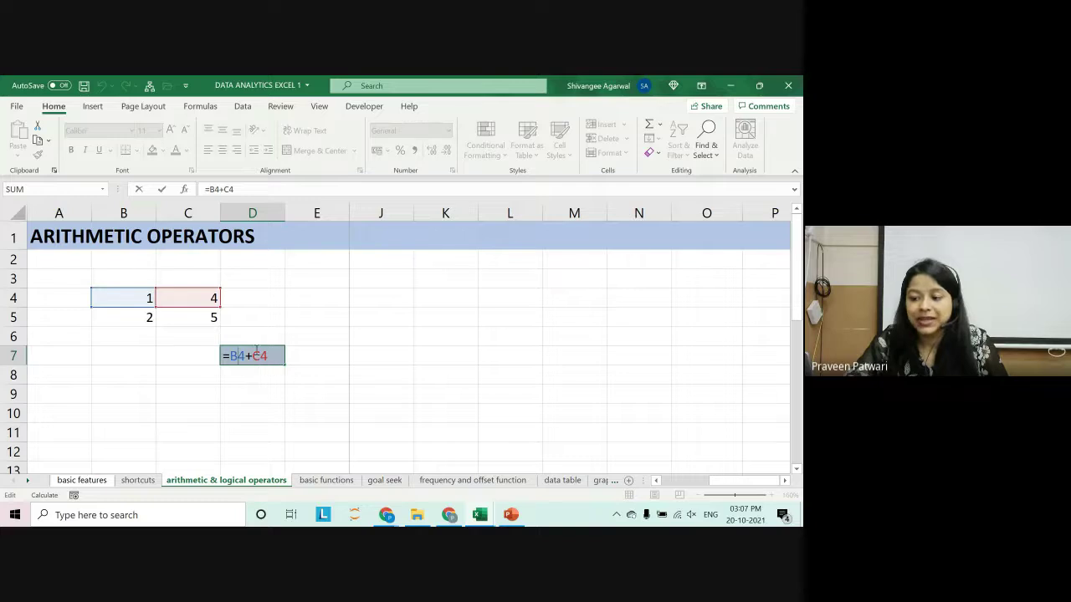
{"action": "key", "text": "Return"}
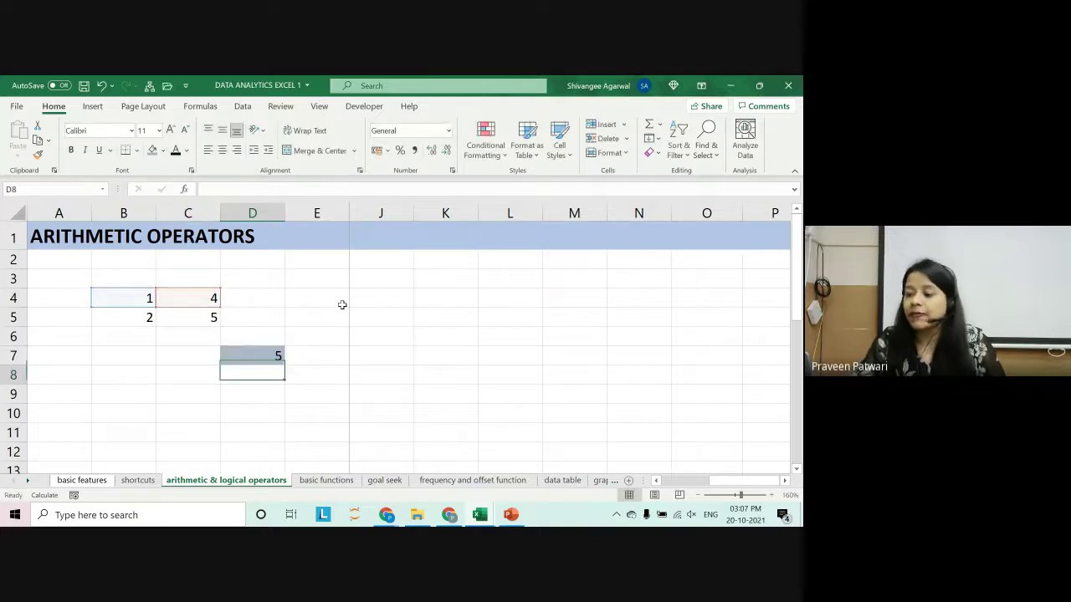
{"action": "left_click", "coordinate": [243, 354]}
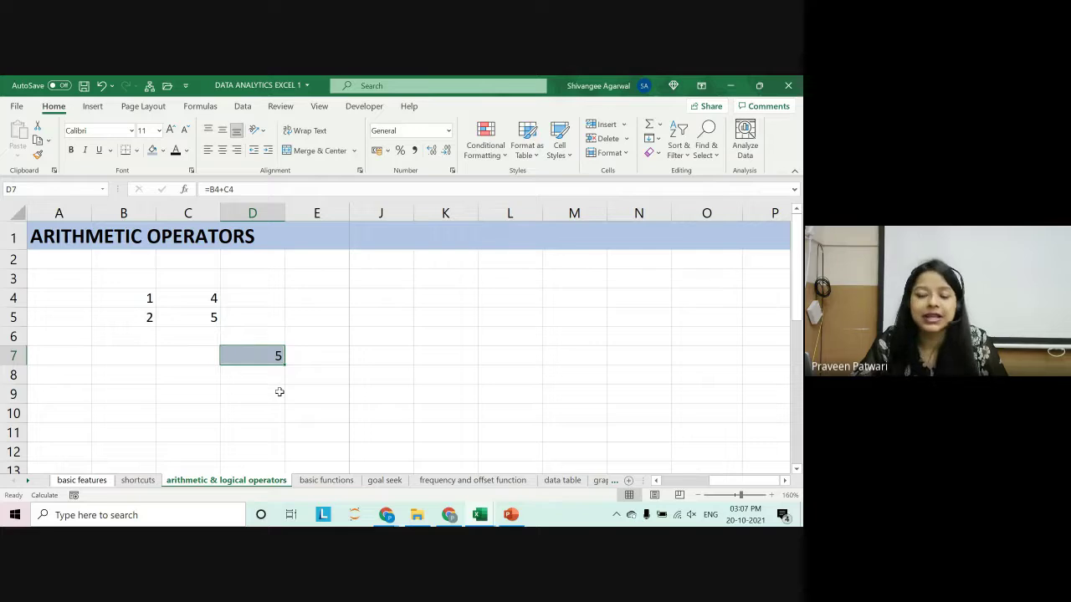
{"action": "left_click", "coordinate": [187, 321]}
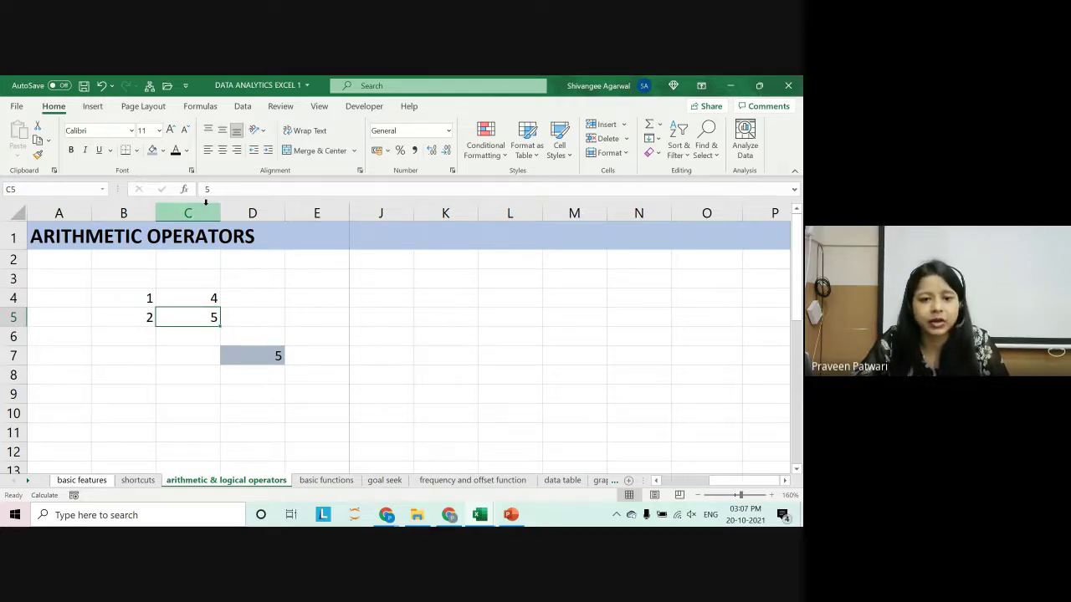
{"action": "left_click", "coordinate": [279, 356]}
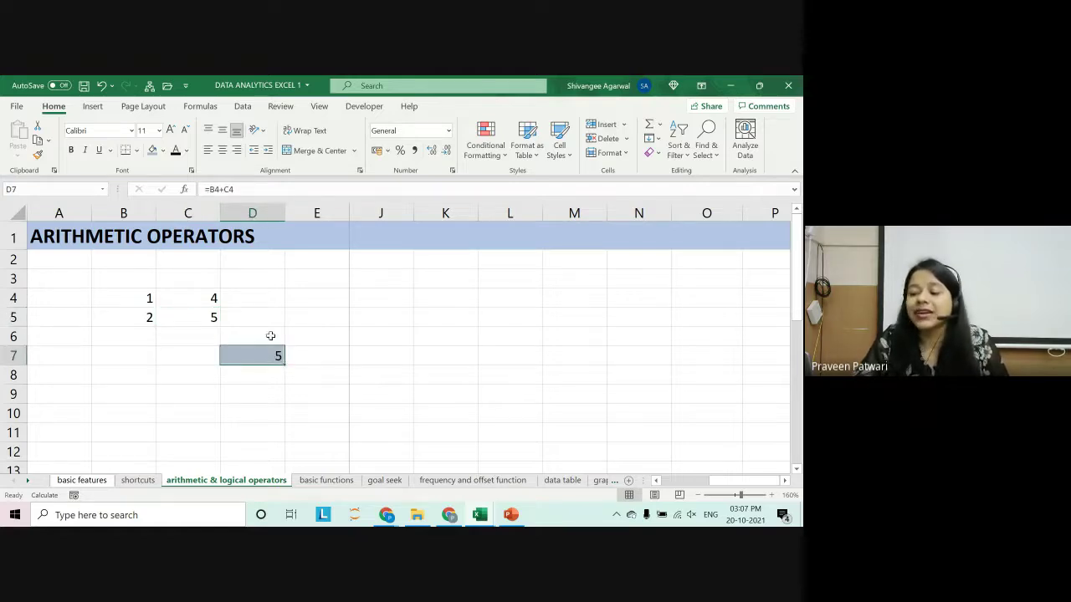
{"action": "double_click", "coordinate": [274, 356]}
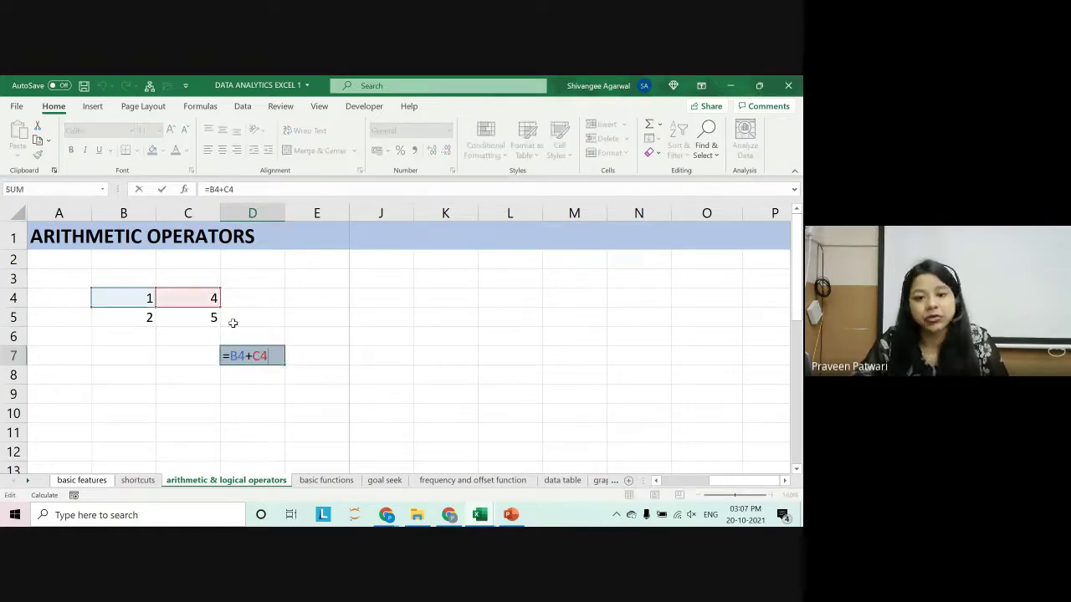
{"action": "key", "text": "Return"}
{"action": "left_click", "coordinate": [279, 359]}
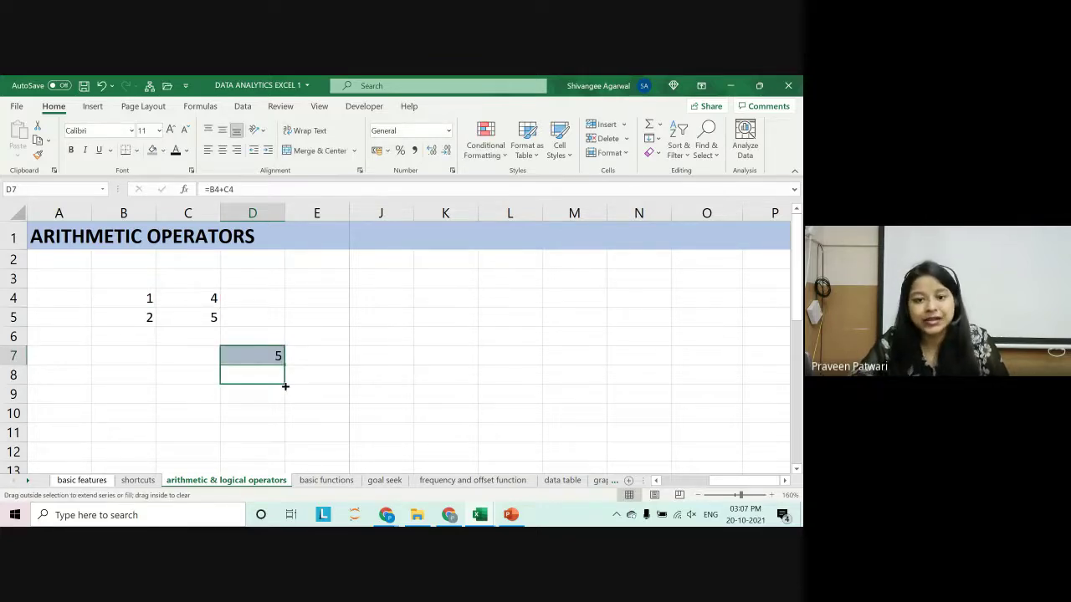
Copy D7's formula into D8, showing 7, and compare the two formulas' references.
{"action": "left_click_drag", "start_coordinate": [285, 386], "coordinate": [283, 383]}
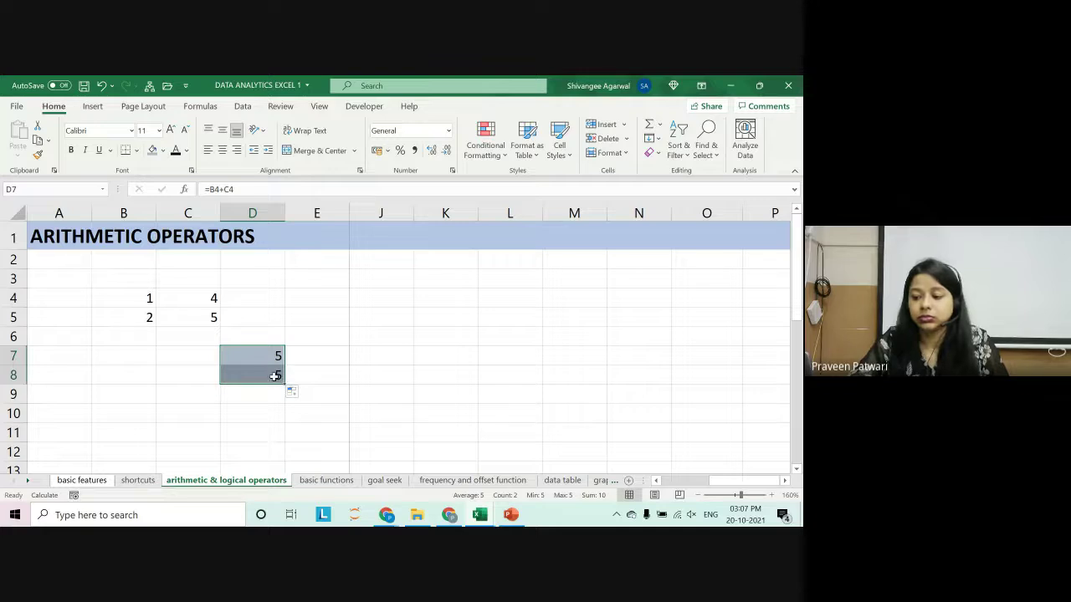
{"action": "double_click", "coordinate": [273, 376]}
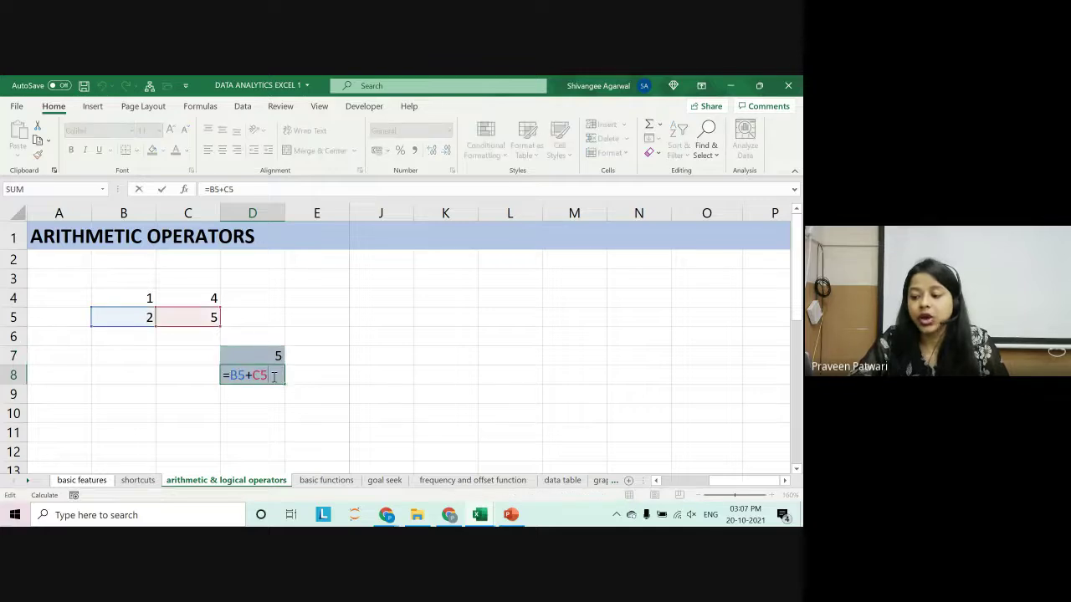
{"action": "left_click", "coordinate": [134, 316]}
{"action": "double_click", "coordinate": [268, 377]}
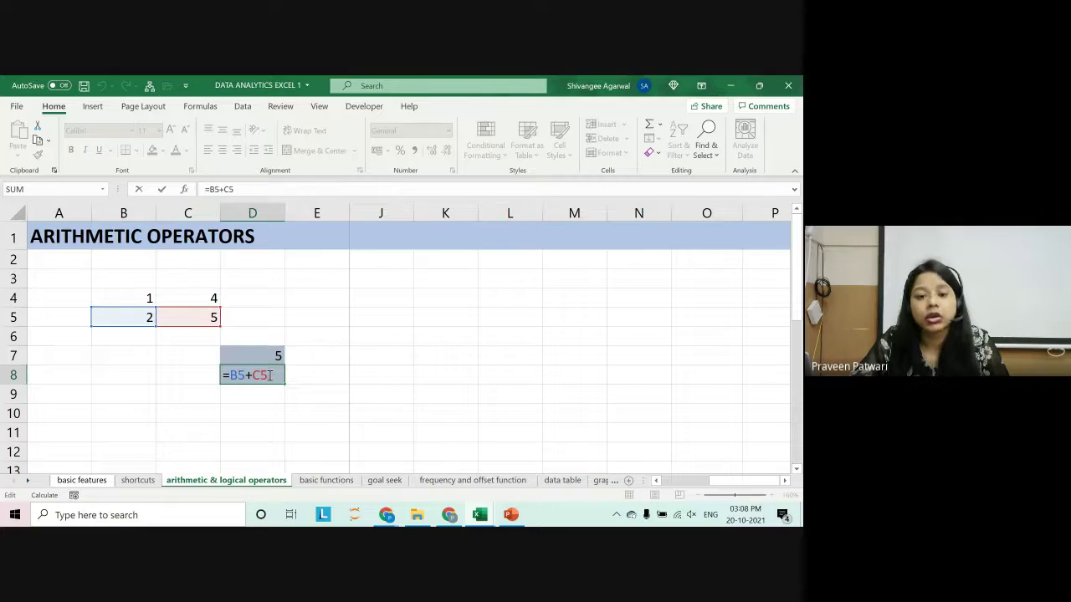
{"action": "left_click_drag", "start_coordinate": [273, 357], "coordinate": [274, 376]}
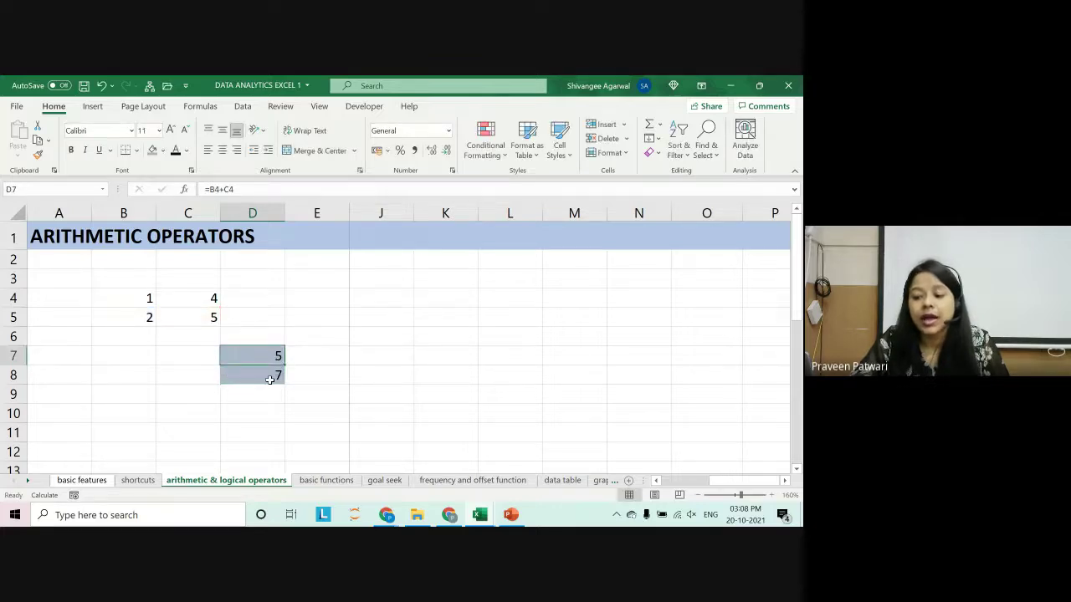
{"action": "key", "text": "Return"}
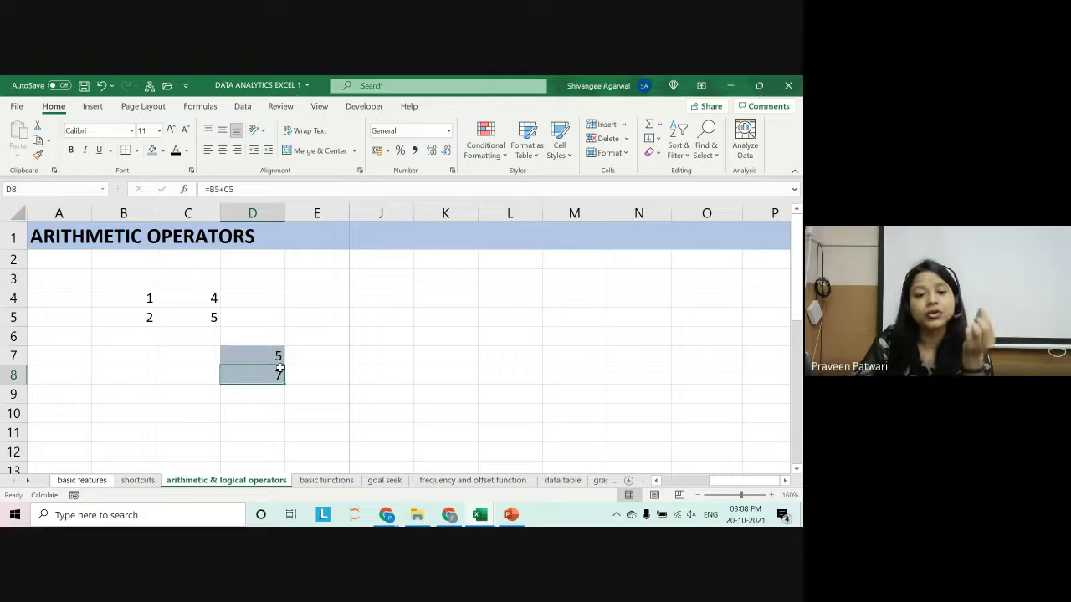
{"action": "key", "text": "Return"}
{"action": "key", "text": "F2"}
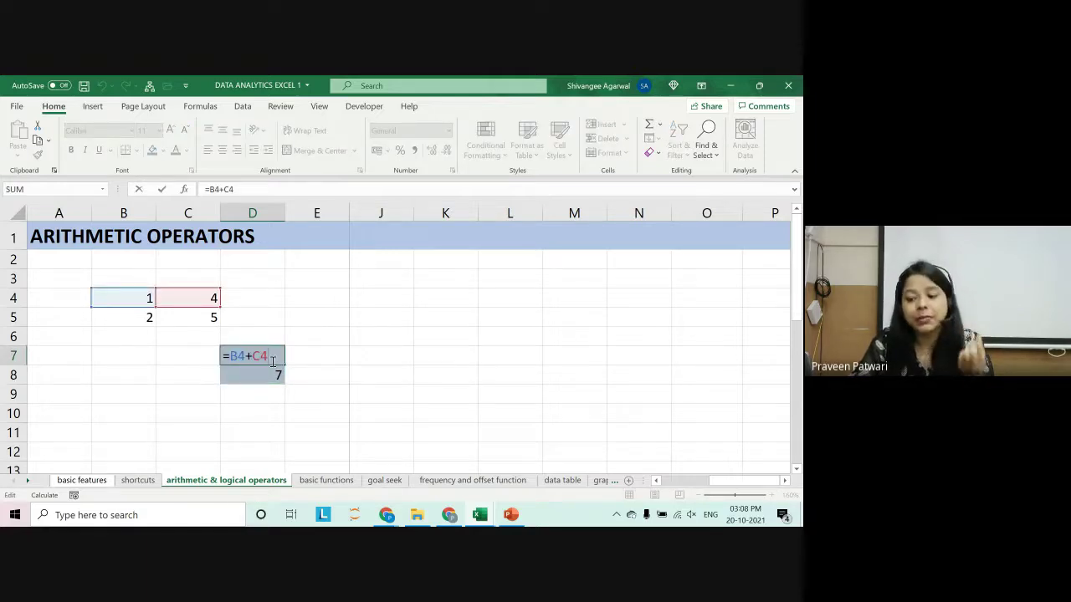
{"action": "key", "text": "Return"}
{"action": "key", "text": "F2"}
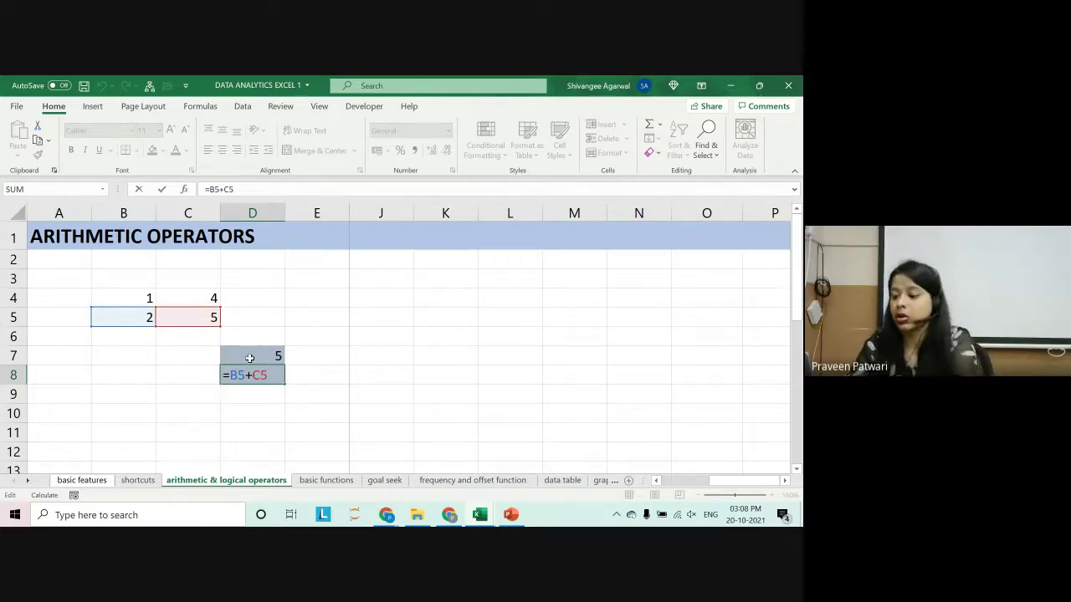
{"action": "left_click_drag", "start_coordinate": [251, 365], "coordinate": [251, 373]}
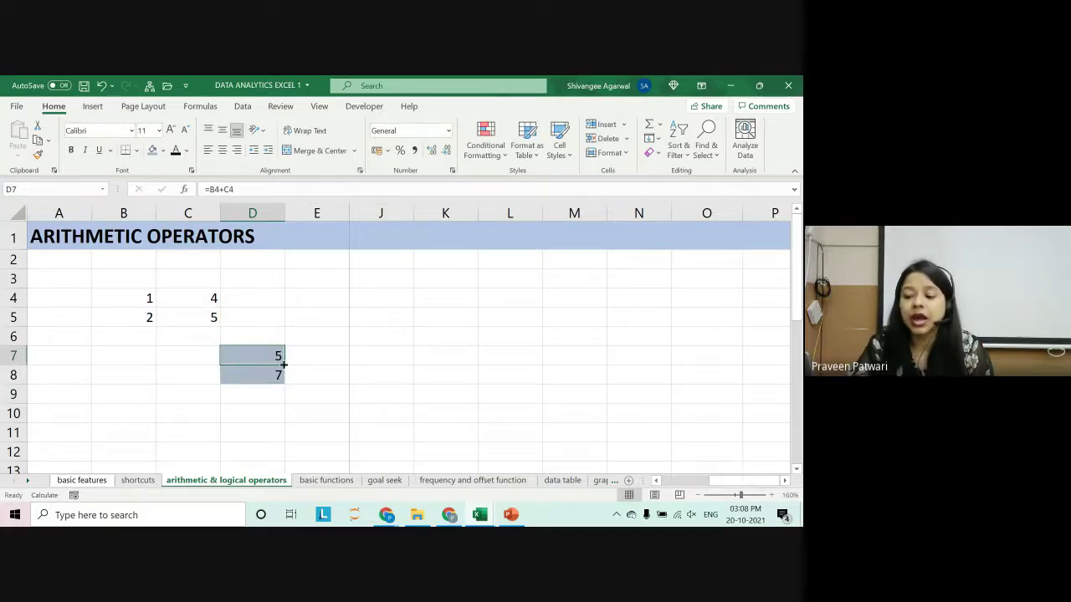
Fill the D7:D8 formulas up into D6 and check its =B3+C3 result of 0.
{"action": "left_click_drag", "start_coordinate": [284, 365], "coordinate": [274, 331]}
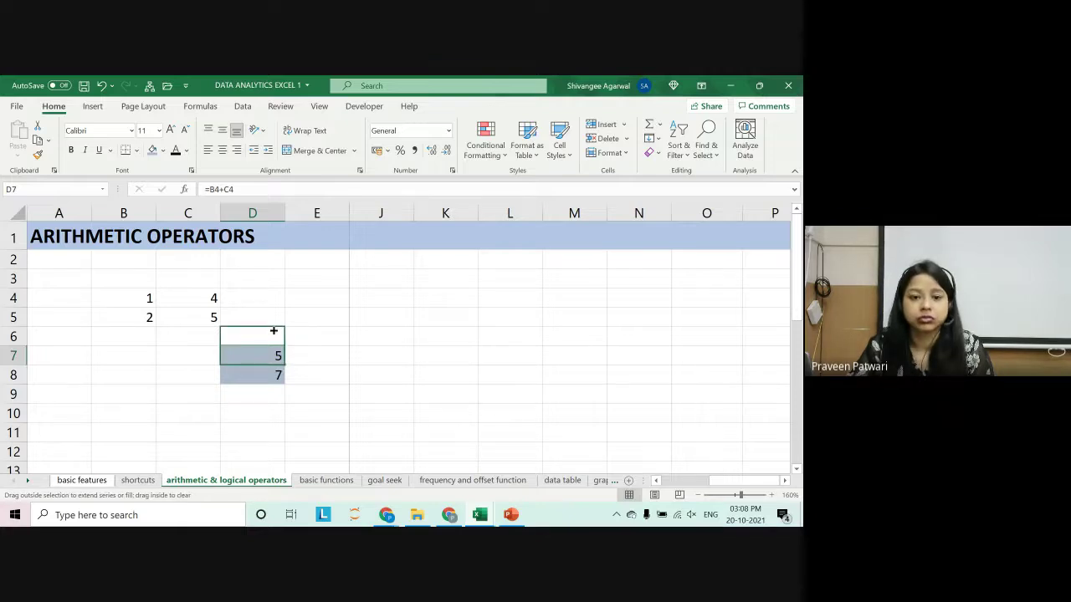
{"action": "left_click_drag", "start_coordinate": [273, 330], "coordinate": [272, 332]}
{"action": "key", "text": "F2"}
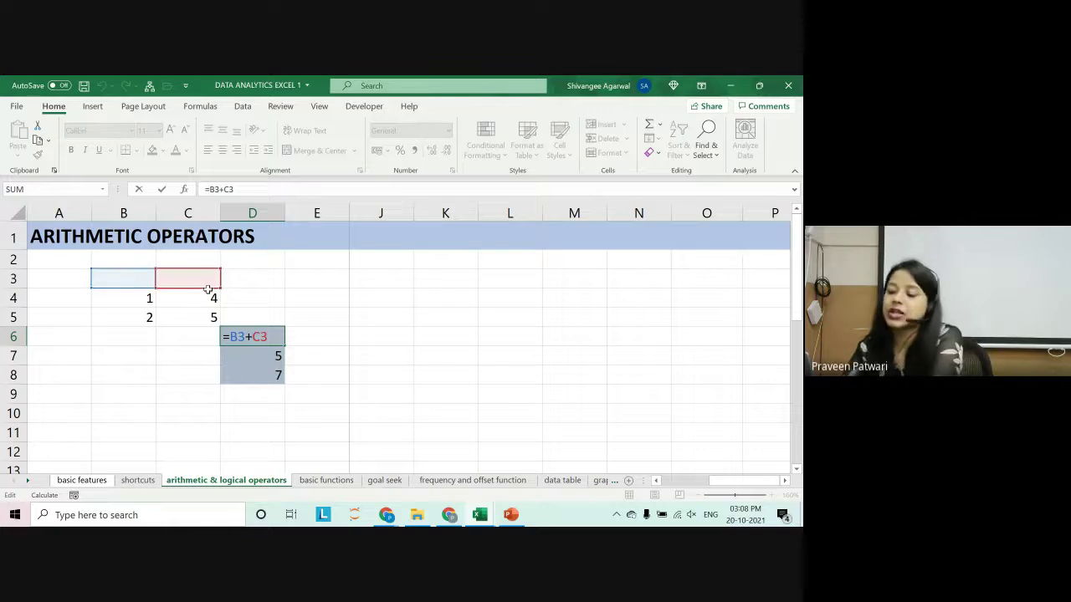
{"action": "key", "text": "Escape"}
{"action": "key", "text": "F2"}
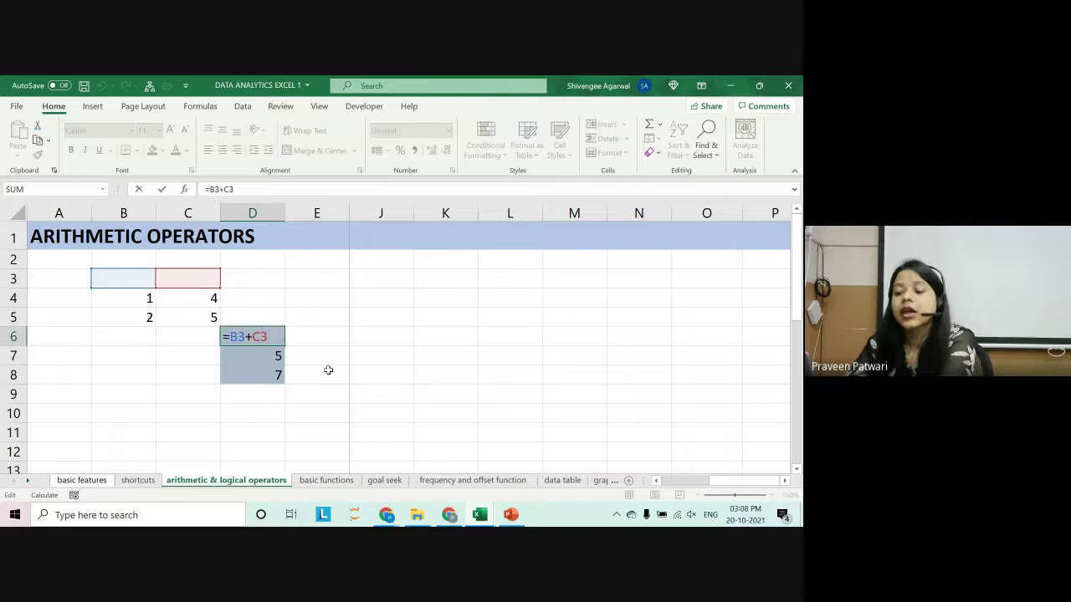
{"action": "key", "text": "Return"}
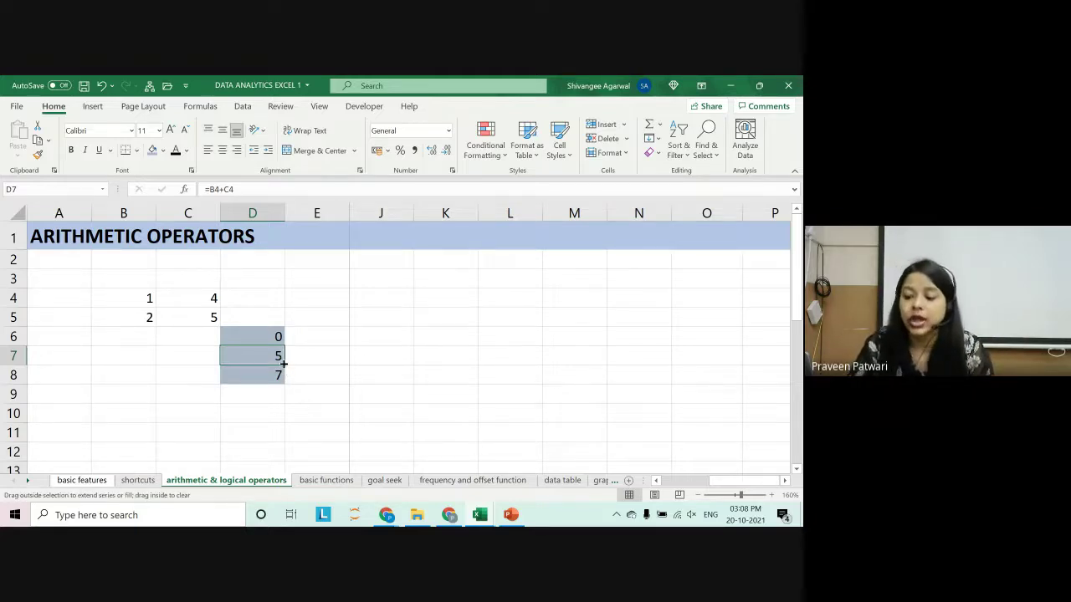
Fill D7's formula right into E7 and verify it reads =C4+D4, showing 4.
{"action": "left_click", "coordinate": [282, 361]}
{"action": "left_click_drag", "start_coordinate": [284, 365], "coordinate": [343, 359]}
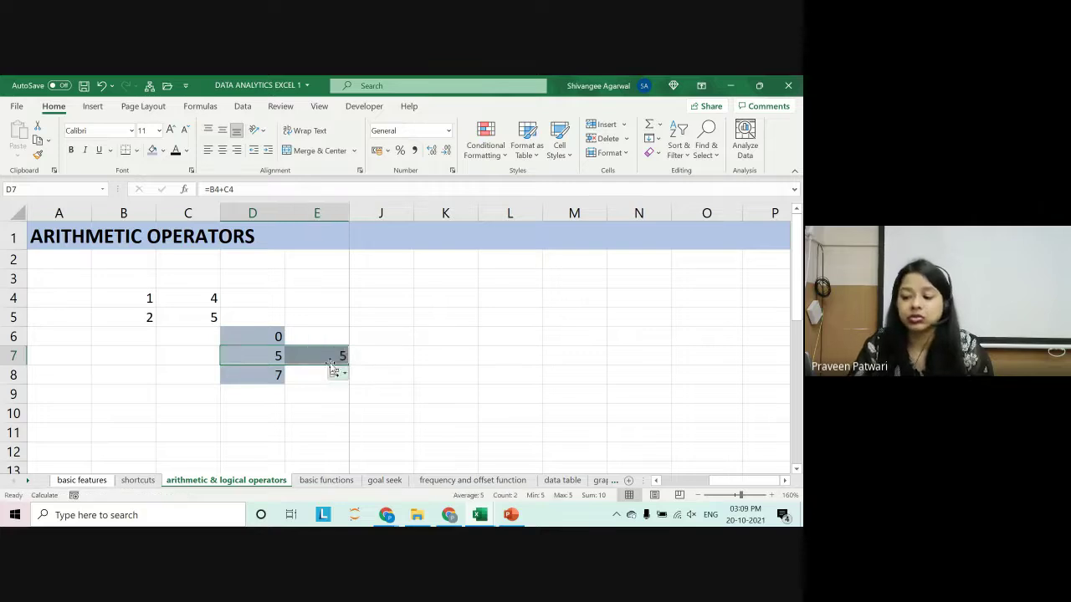
{"action": "double_click", "coordinate": [331, 358]}
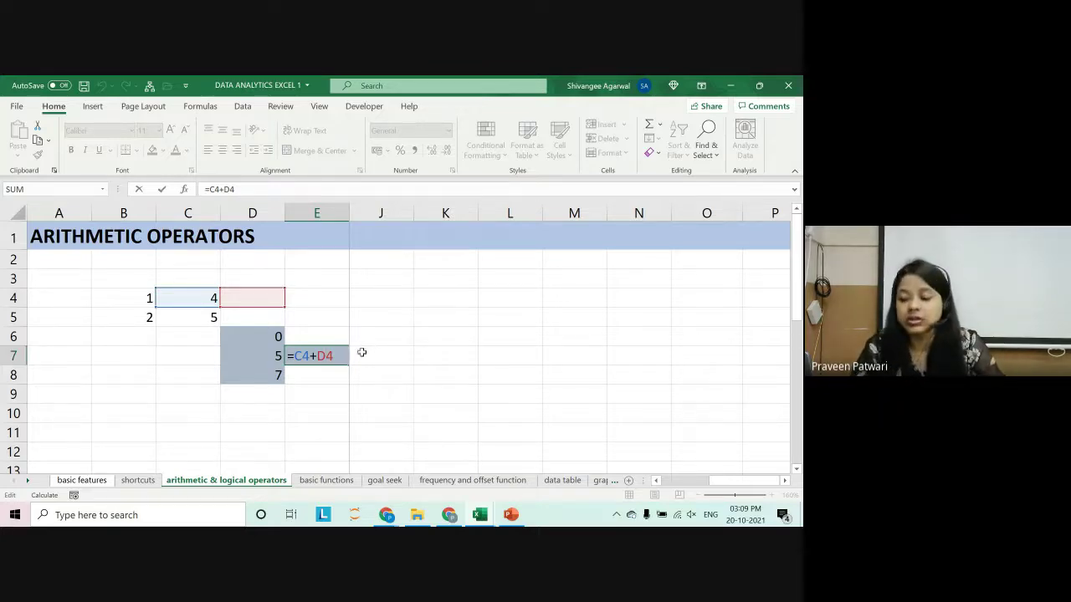
{"action": "key", "text": "Return"}
{"action": "double_click", "coordinate": [266, 360]}
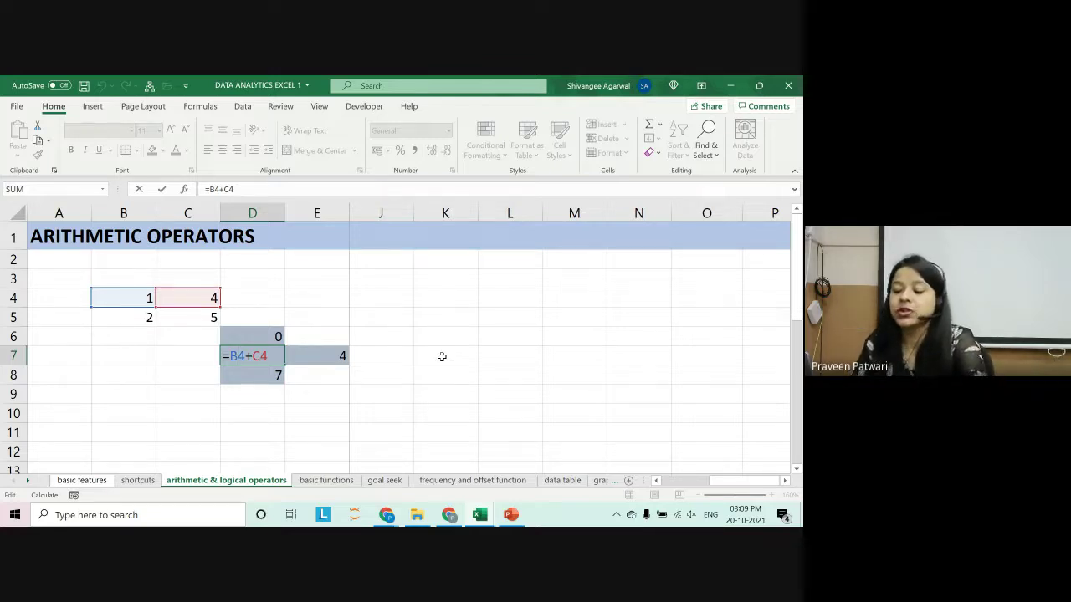
Make B4 absolute in D7 so the formula reads =$B$4+C4.
{"action": "key", "text": "F4"}
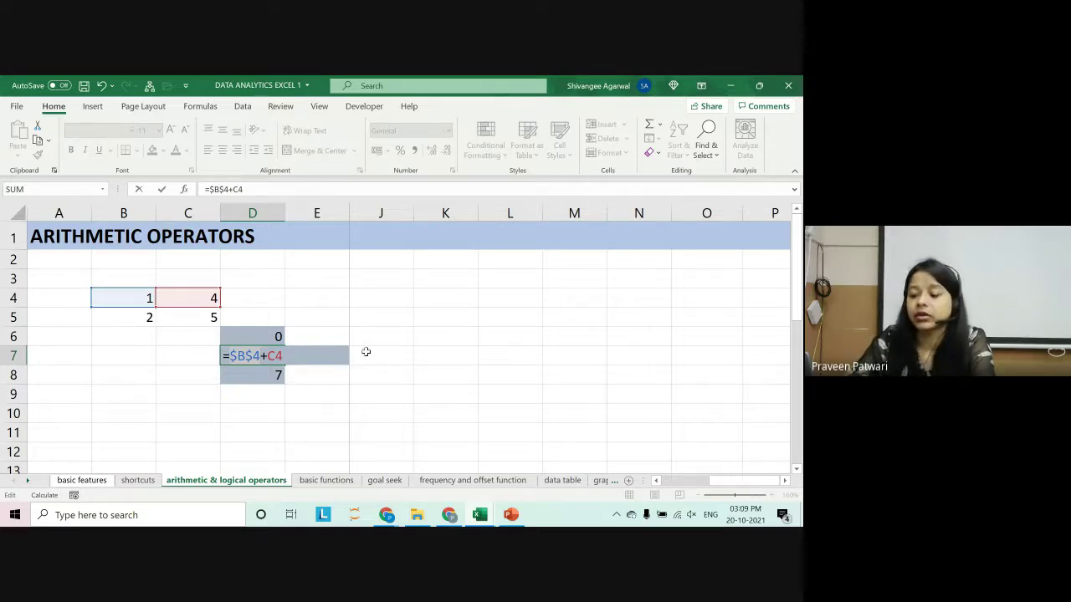
{"action": "key", "text": "Return"}
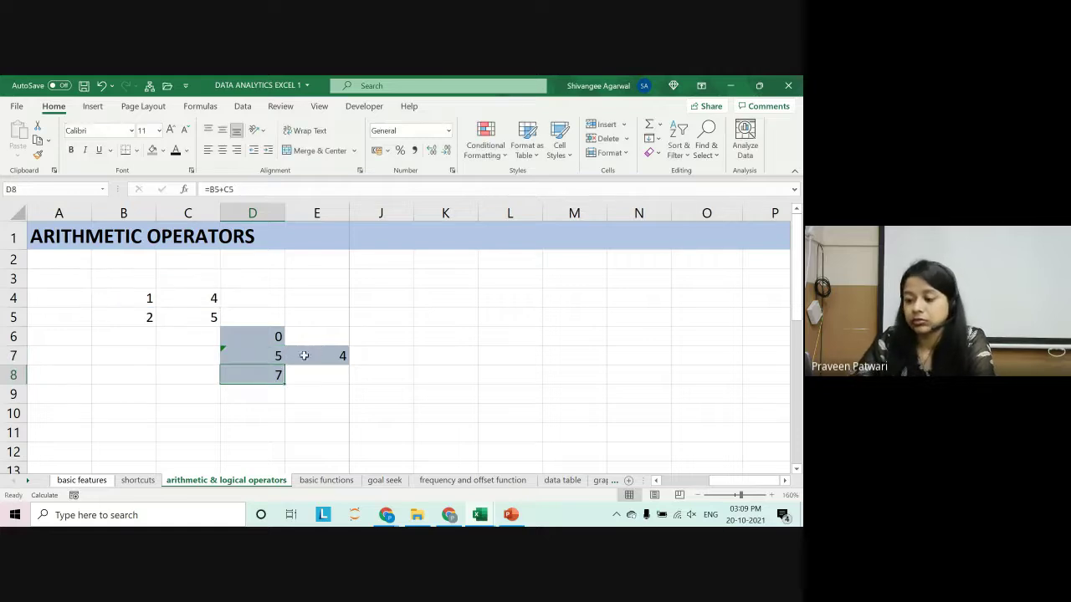
{"action": "key", "text": "Return"}
{"action": "key", "text": "ctrl+z"}
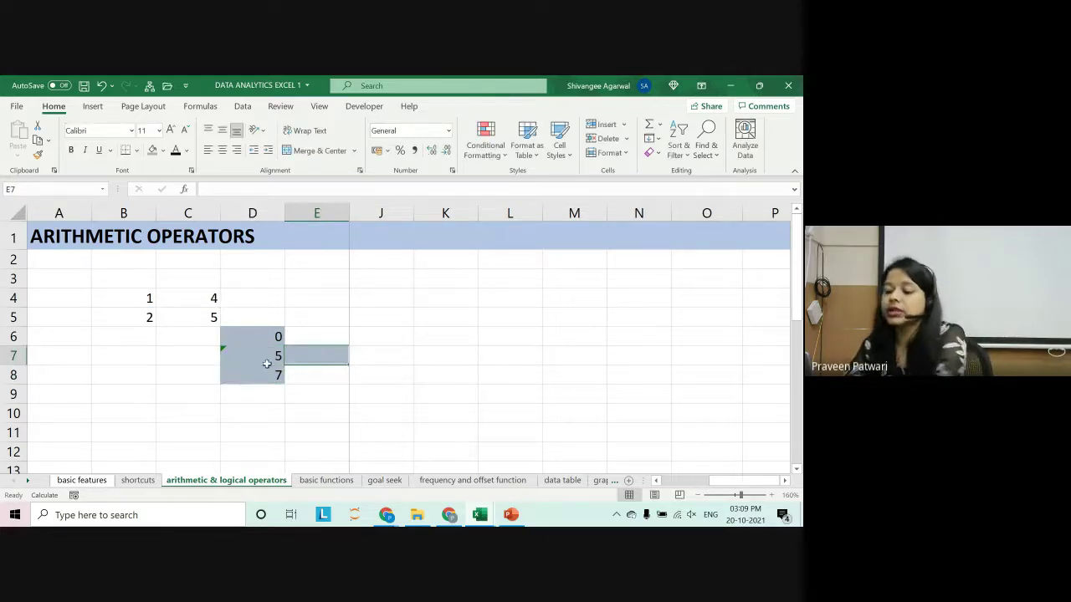
{"action": "key", "text": "ctrl+z"}
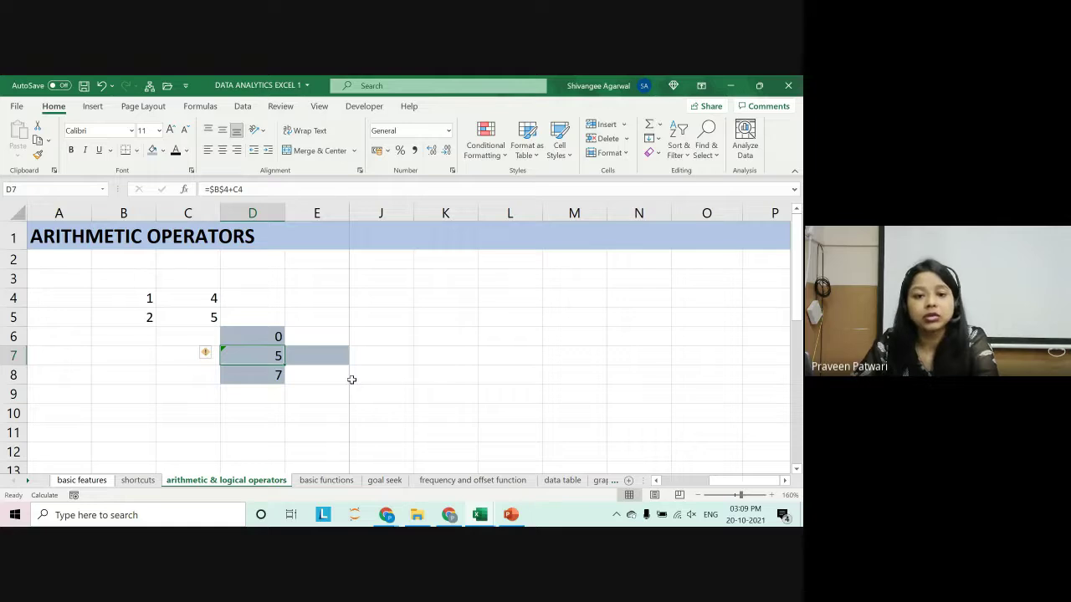
Fill D7 down into D8 and check its formula =$B$4+C5, showing 6.
{"action": "left_click_drag", "start_coordinate": [282, 381], "coordinate": [282, 381]}
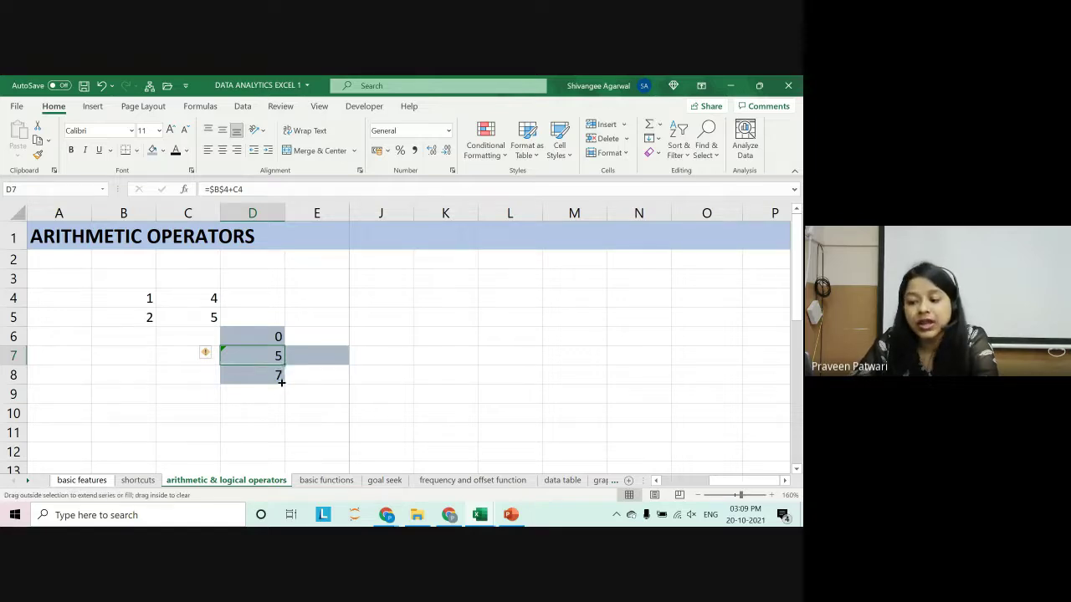
{"action": "key", "text": "Return"}
{"action": "key", "text": "F2"}
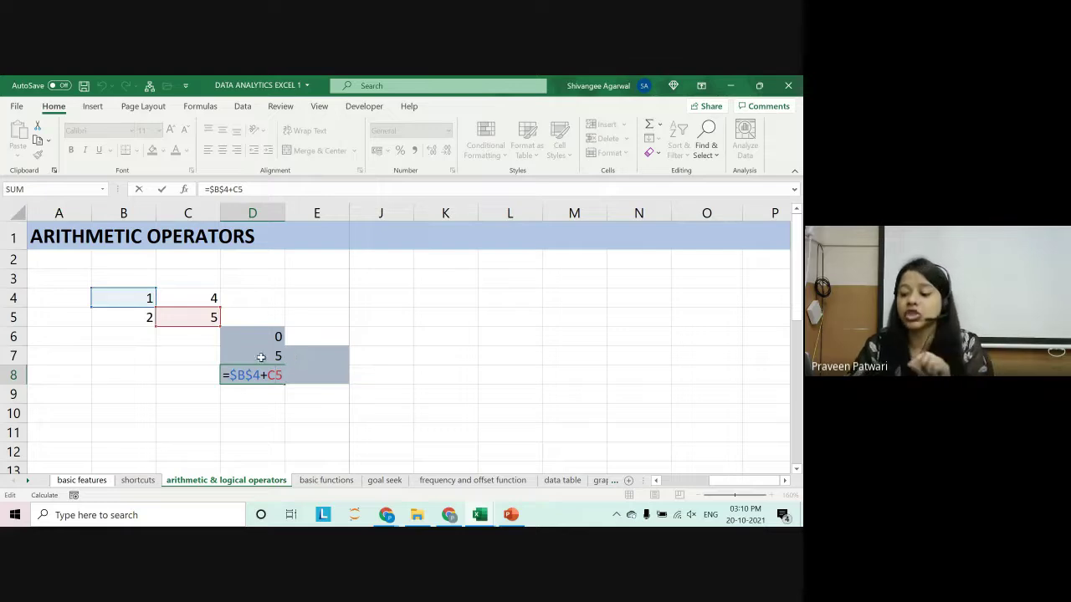
{"action": "left_click", "coordinate": [278, 358]}
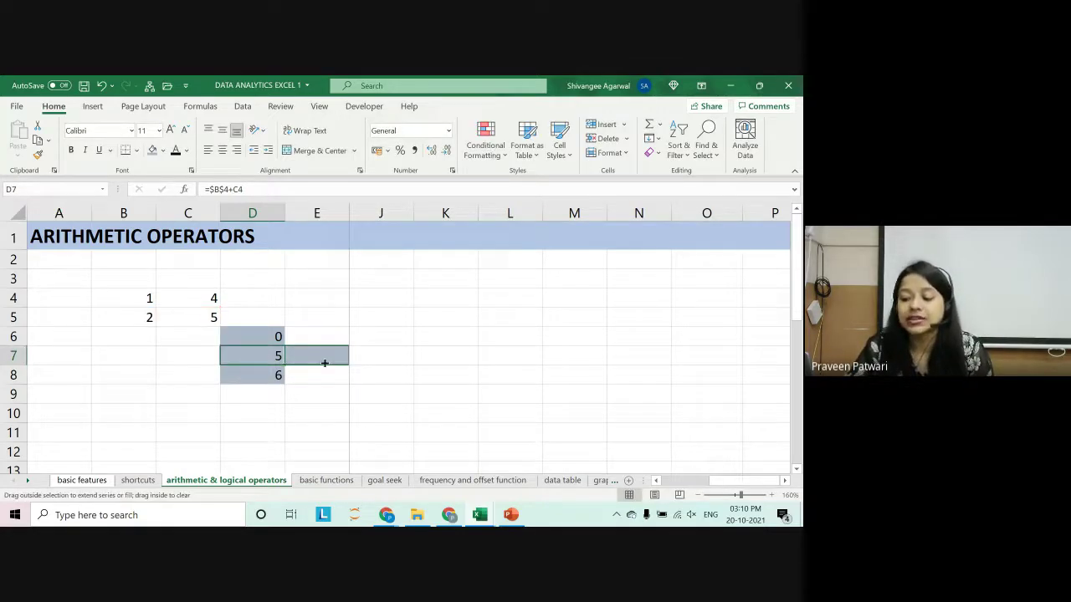
Fill D7 right into E7 and check its formula =$B$4+D4, showing 1.
{"action": "left_click_drag", "start_coordinate": [285, 362], "coordinate": [324, 369]}
{"action": "key", "text": "F2"}
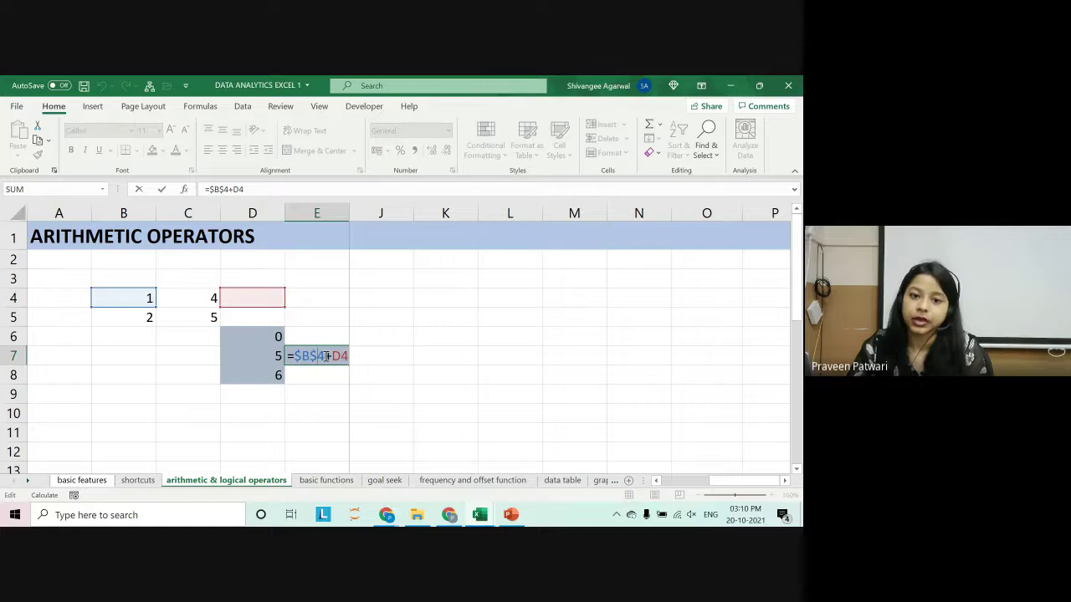
{"action": "key", "text": "Return"}
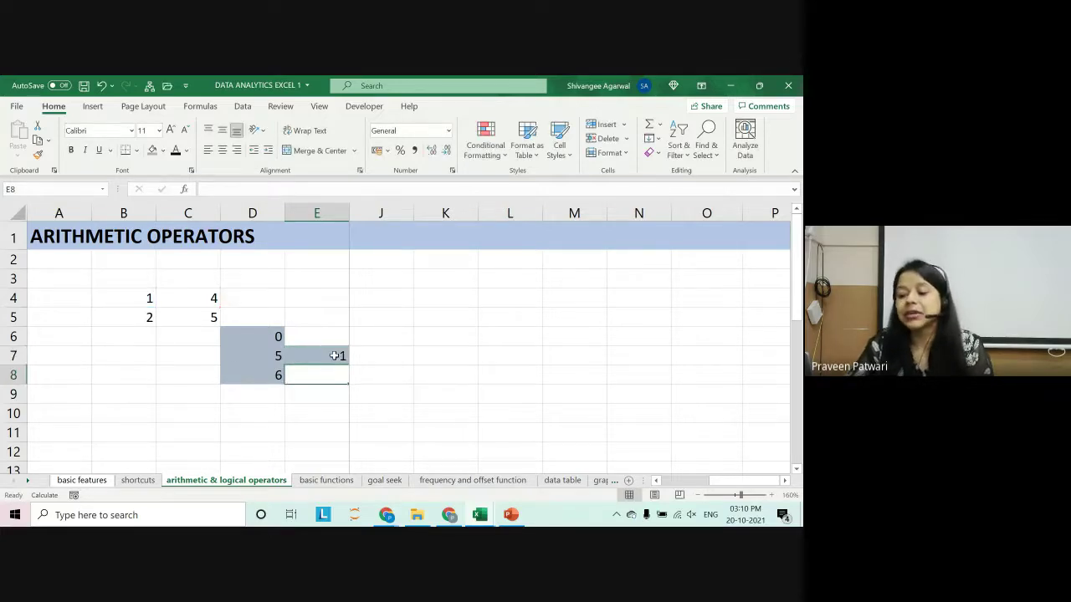
{"action": "double_click", "coordinate": [312, 358]}
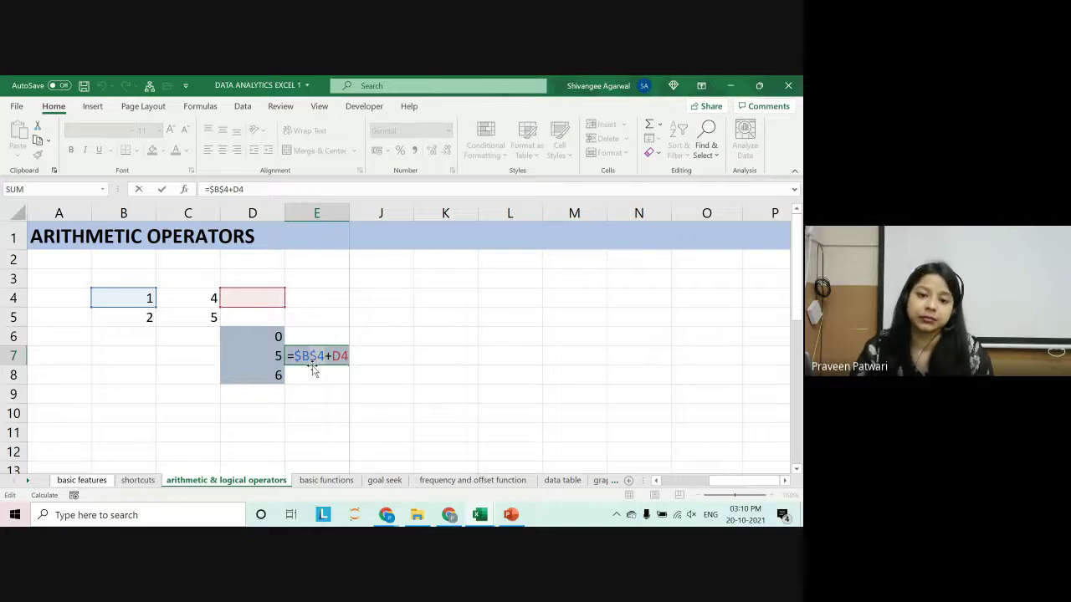
{"action": "key", "text": "Return"}
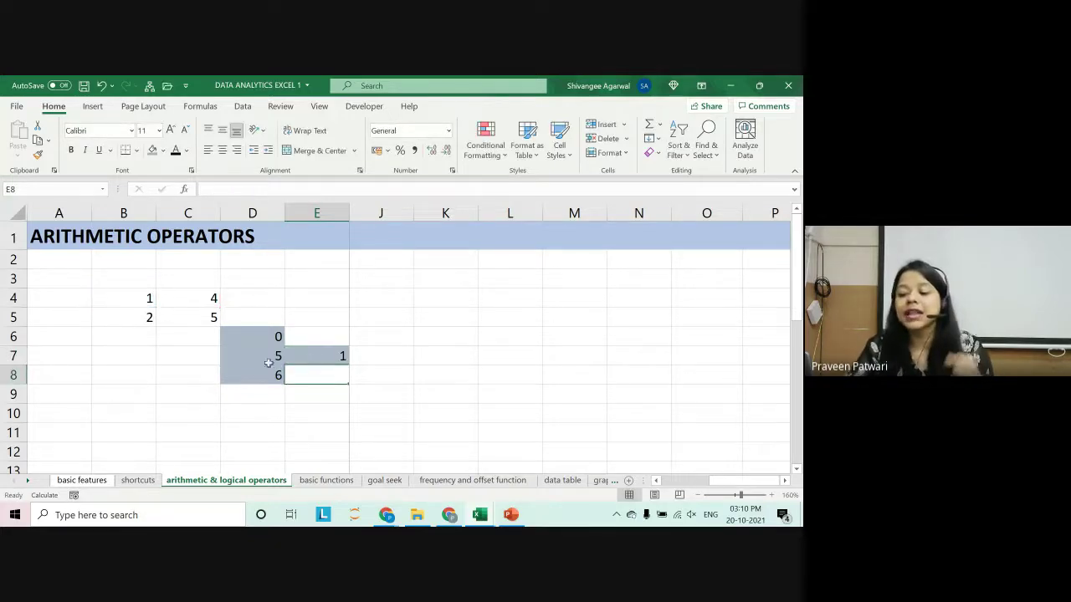
{"action": "left_click", "coordinate": [264, 360]}
{"action": "double_click", "coordinate": [261, 361]}
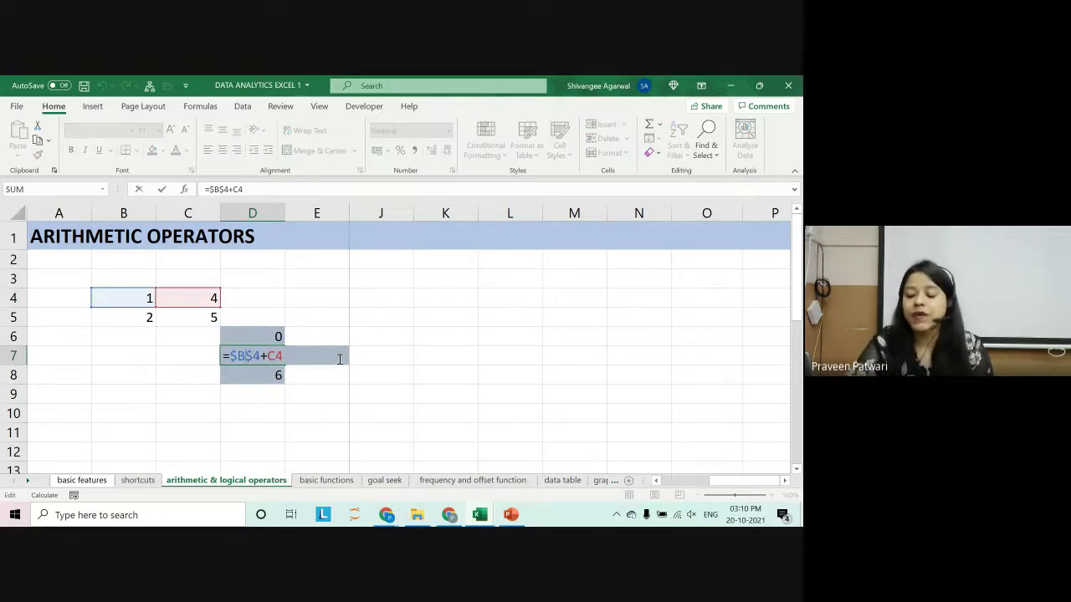
Switch D7 to the mixed reference =B$4+C4 with F4, keeping the result 5.
{"action": "key", "text": "F4"}
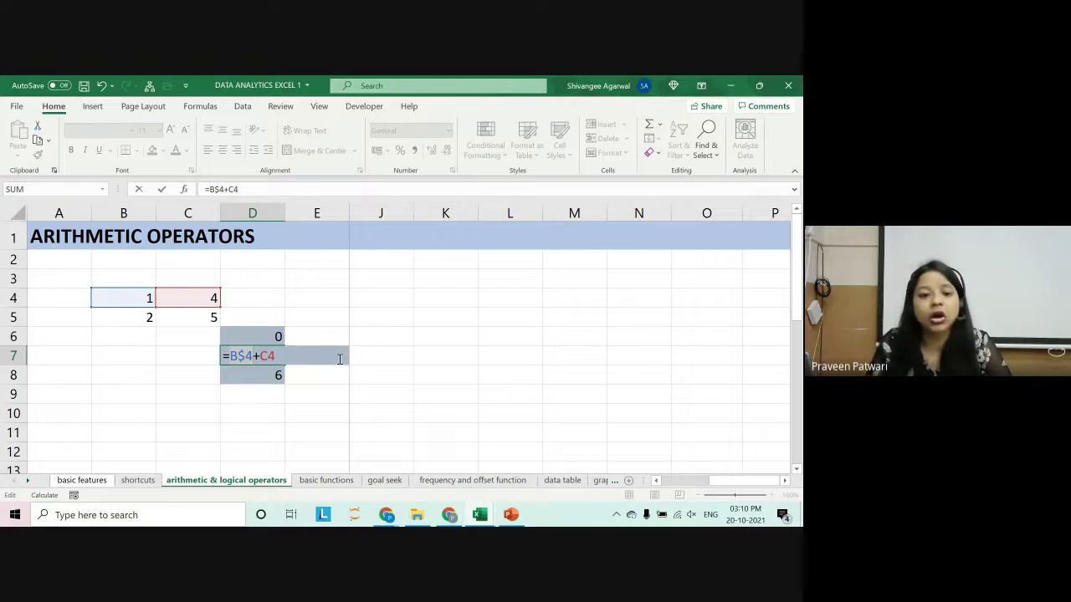
{"action": "key", "text": "ctrl+Return"}
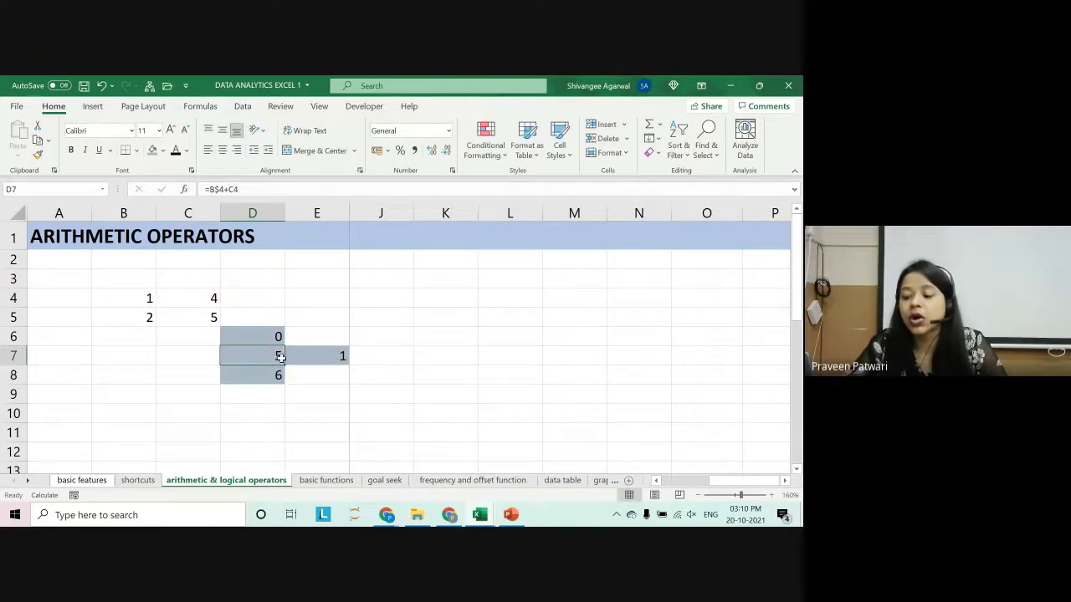
{"action": "double_click", "coordinate": [277, 356]}
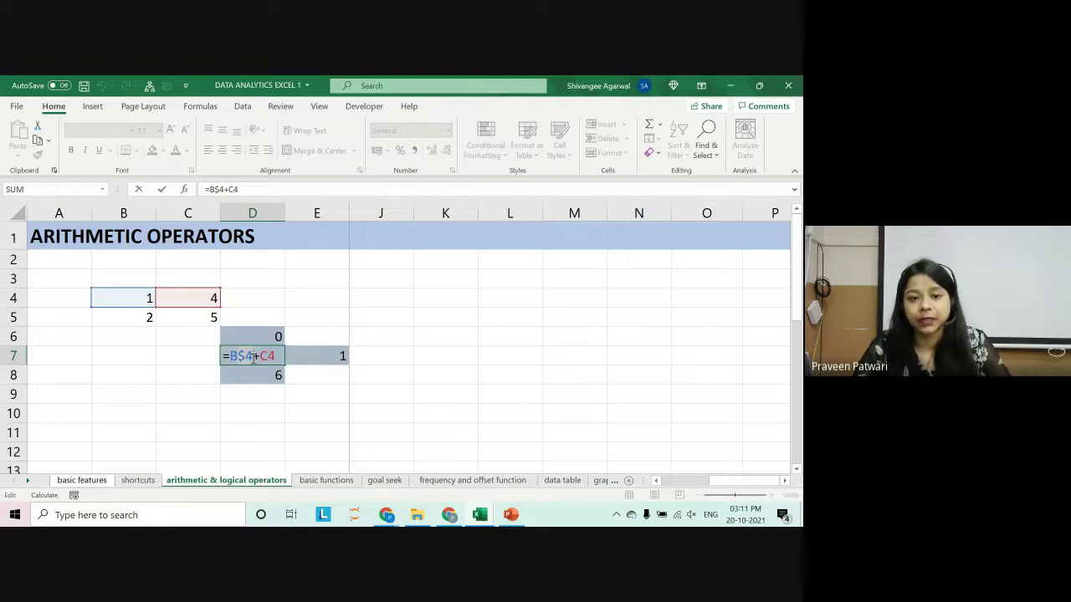
Confirm D7's =B$4+C4 and review D8's previous =$B$4+C5 formula.
{"action": "key", "text": "Return"}
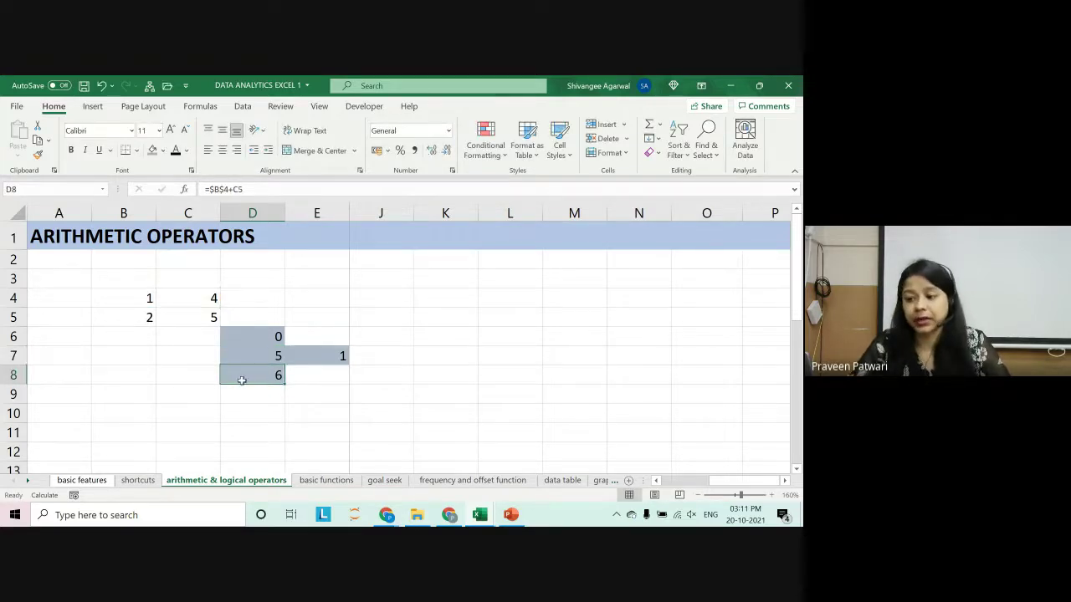
{"action": "double_click", "coordinate": [261, 374]}
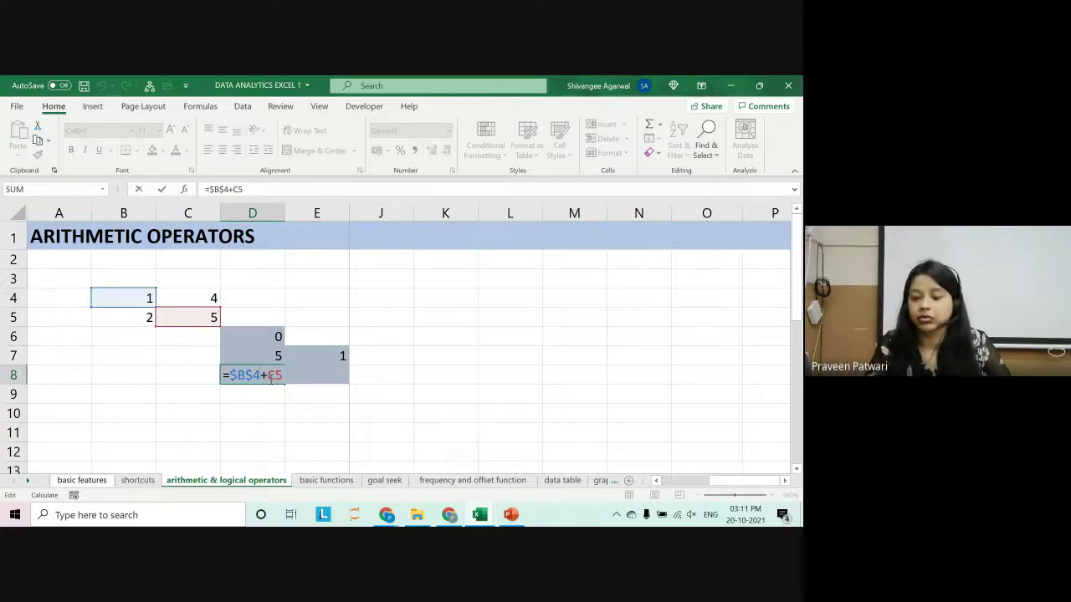
{"action": "key", "text": "Return"}
{"action": "double_click", "coordinate": [283, 354]}
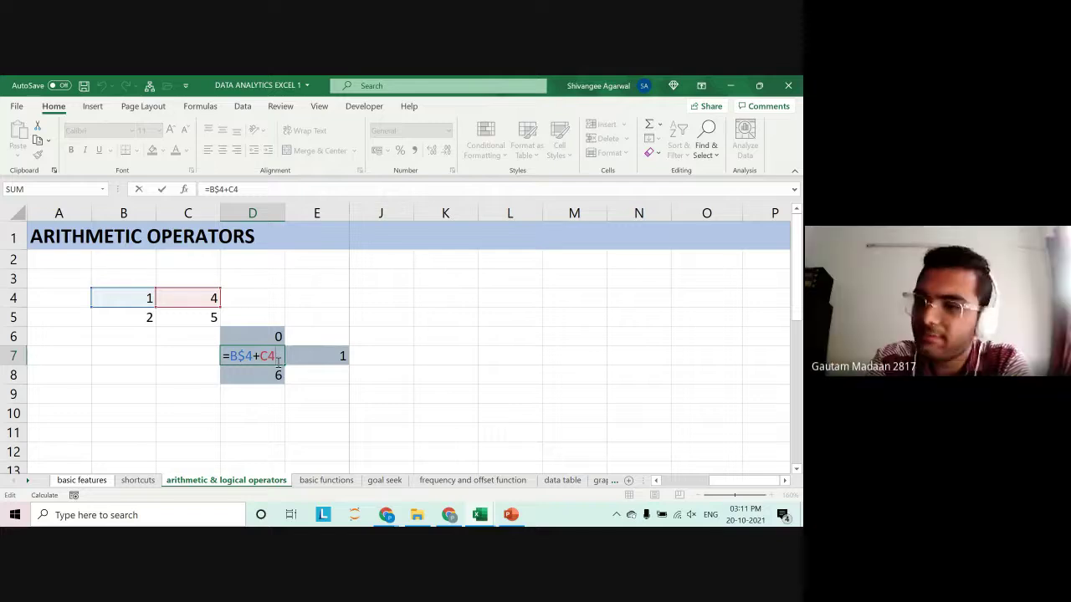
{"action": "key", "text": "Return"}
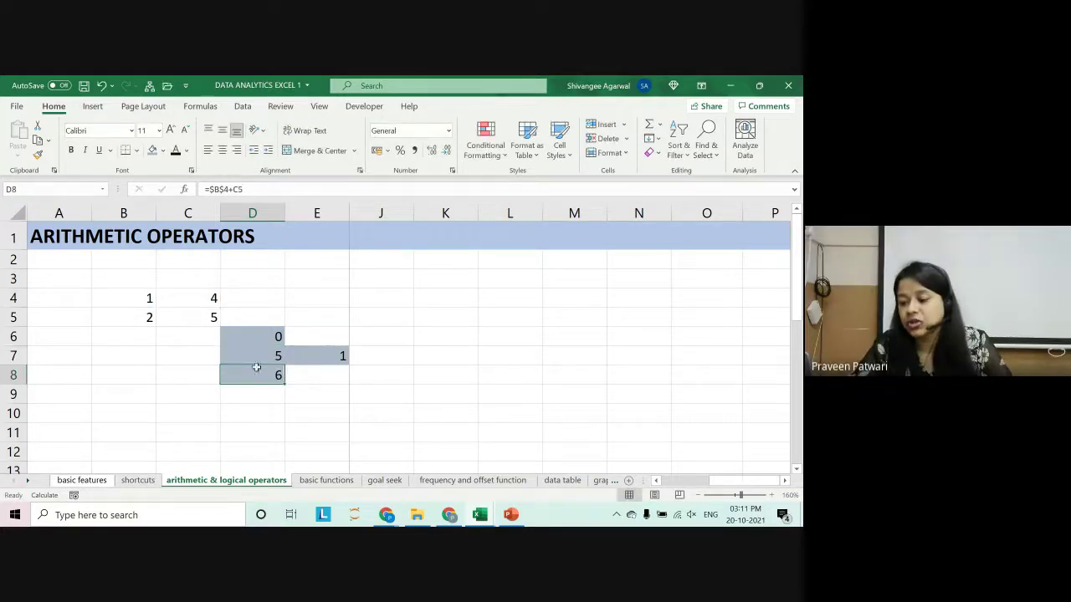
Copy D7 down into D8, removing a stray reference, so D8 reads =B$4+C5 showing 6.
{"action": "left_click", "coordinate": [278, 354]}
{"action": "left_click_drag", "start_coordinate": [283, 365], "coordinate": [263, 376]}
{"action": "double_click", "coordinate": [262, 376]}
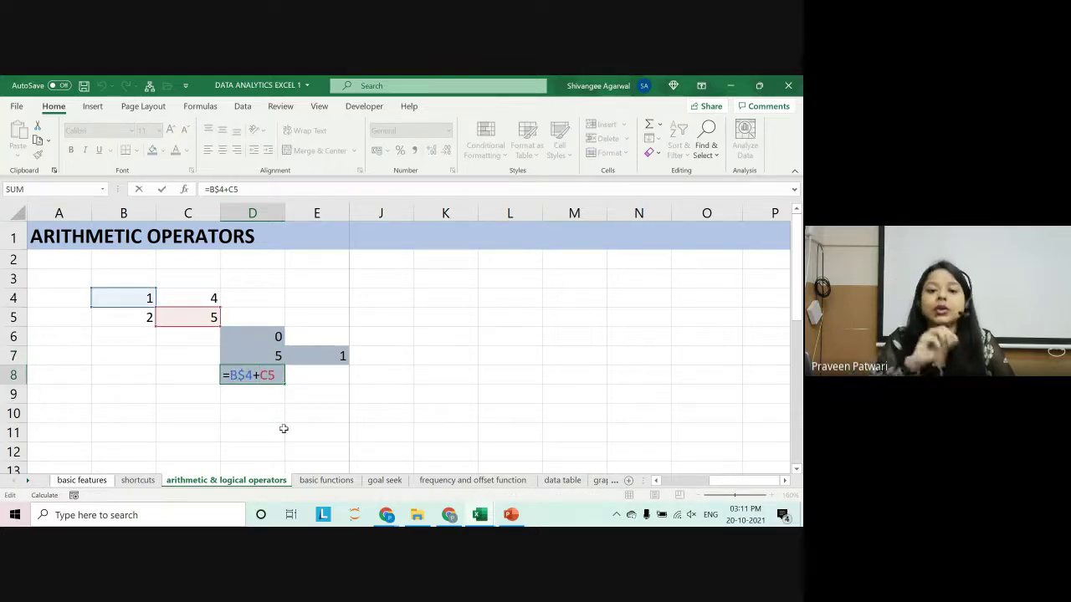
{"action": "left_click", "coordinate": [279, 356]}
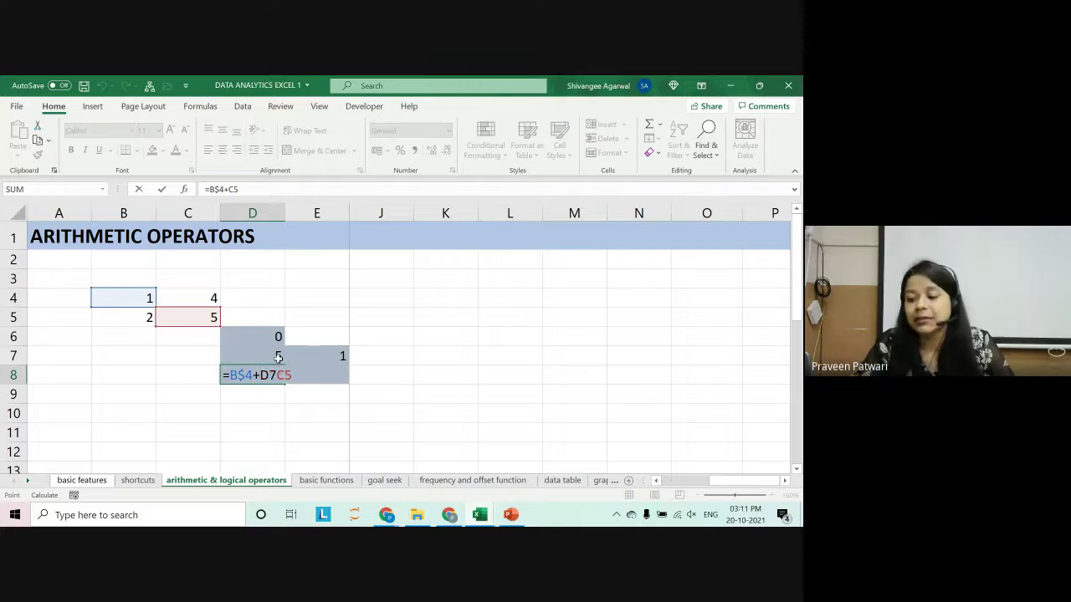
{"action": "key", "text": "ctrl+z"}
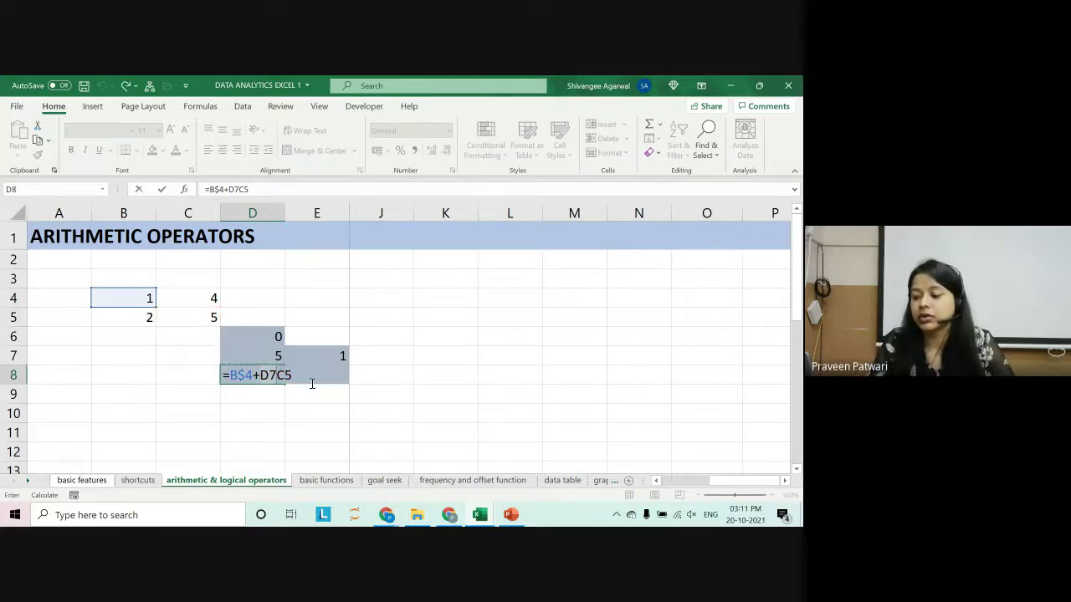
{"action": "key", "text": "ctrl+y"}
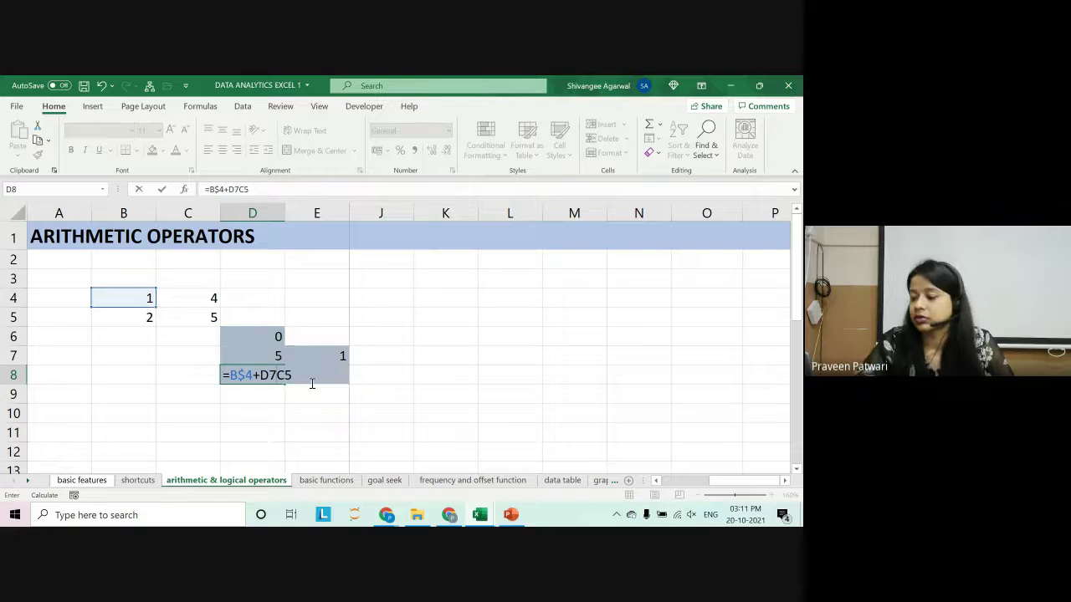
{"action": "key", "text": "BackSpace"}
{"action": "key", "text": "BackSpace"}
{"action": "key", "text": "Return"}
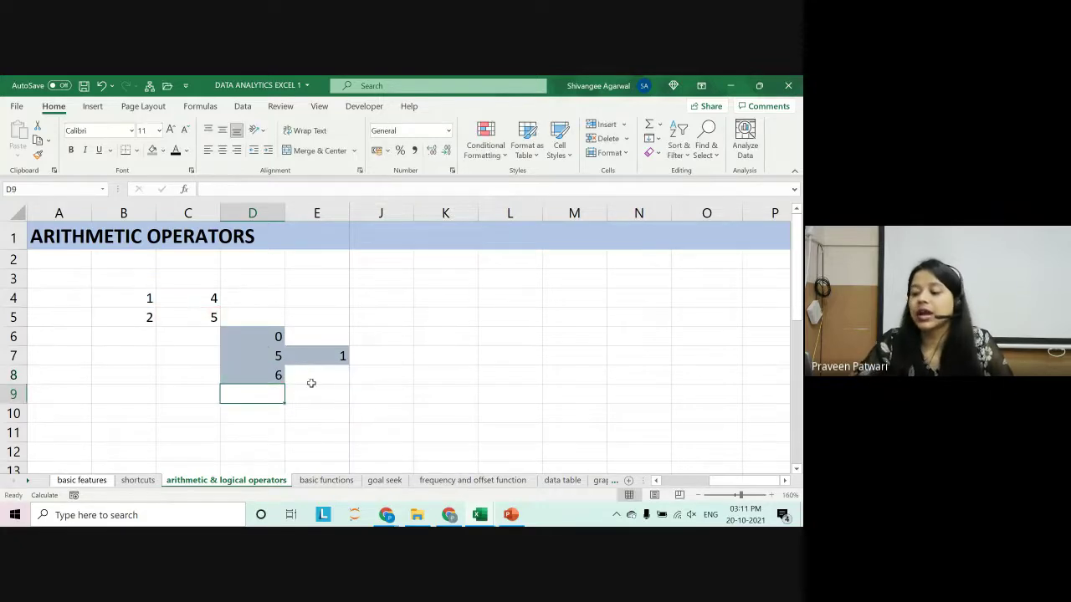
{"action": "double_click", "coordinate": [267, 353]}
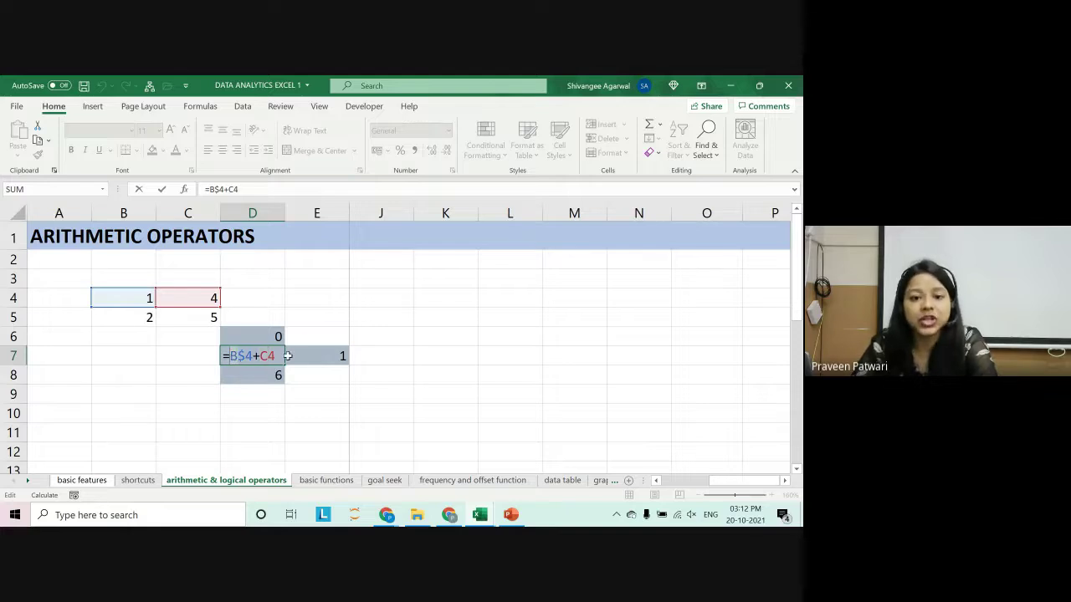
Inspect E7's copied formula =C$4+D4, discarding an accidental D7 reference edit.
{"action": "key", "text": "Escape"}
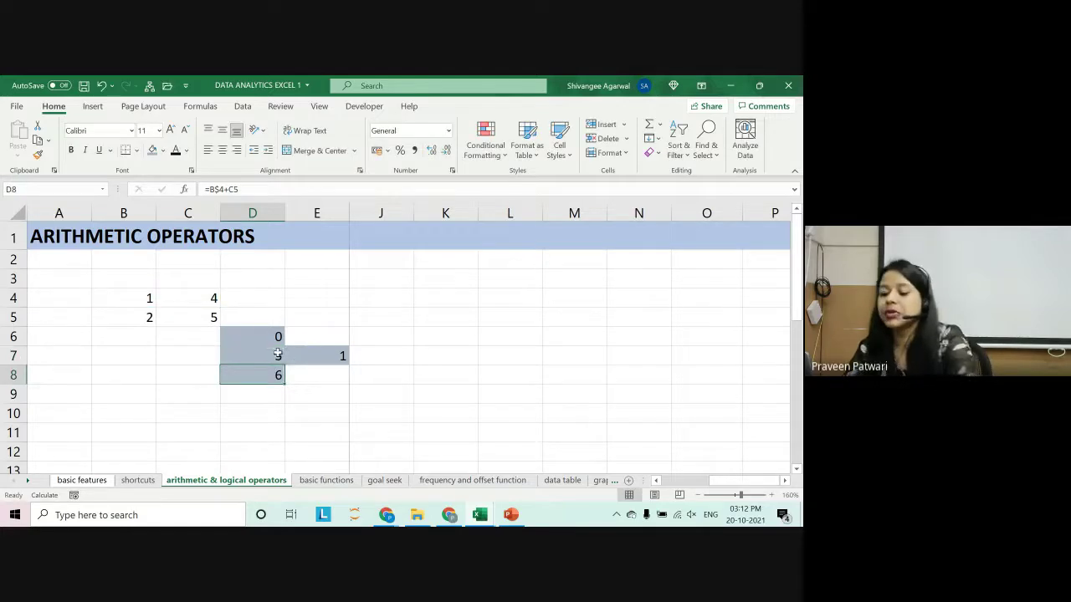
{"action": "double_click", "coordinate": [326, 358]}
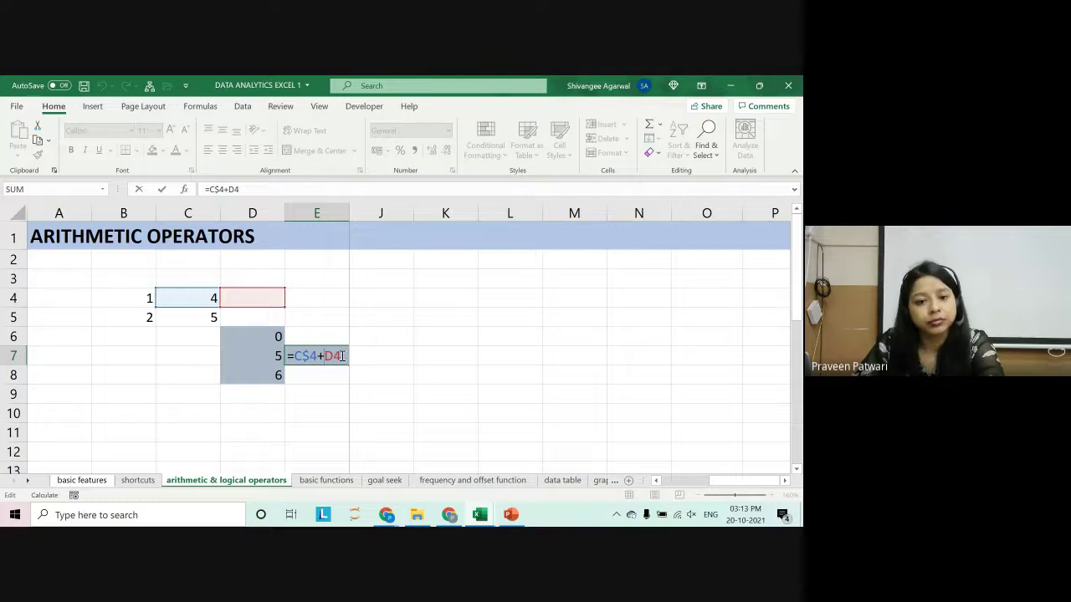
{"action": "left_click", "coordinate": [256, 356]}
{"action": "key", "text": "BackSpace"}
{"action": "type", "text": "D"}
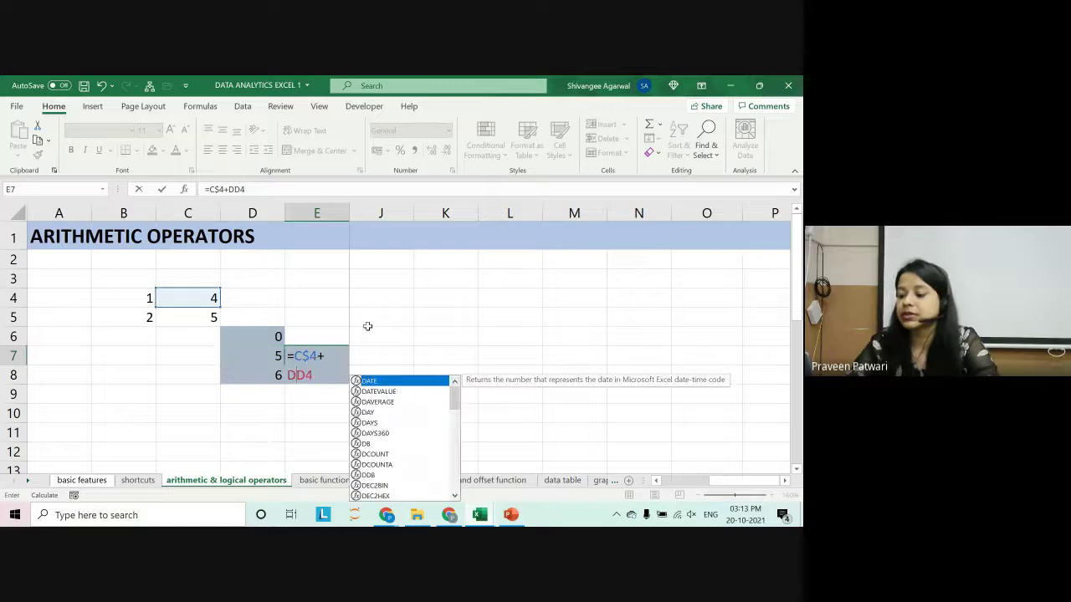
{"action": "key", "text": "BackSpace"}
{"action": "key", "text": "BackSpace"}
{"action": "key", "text": "Escape"}
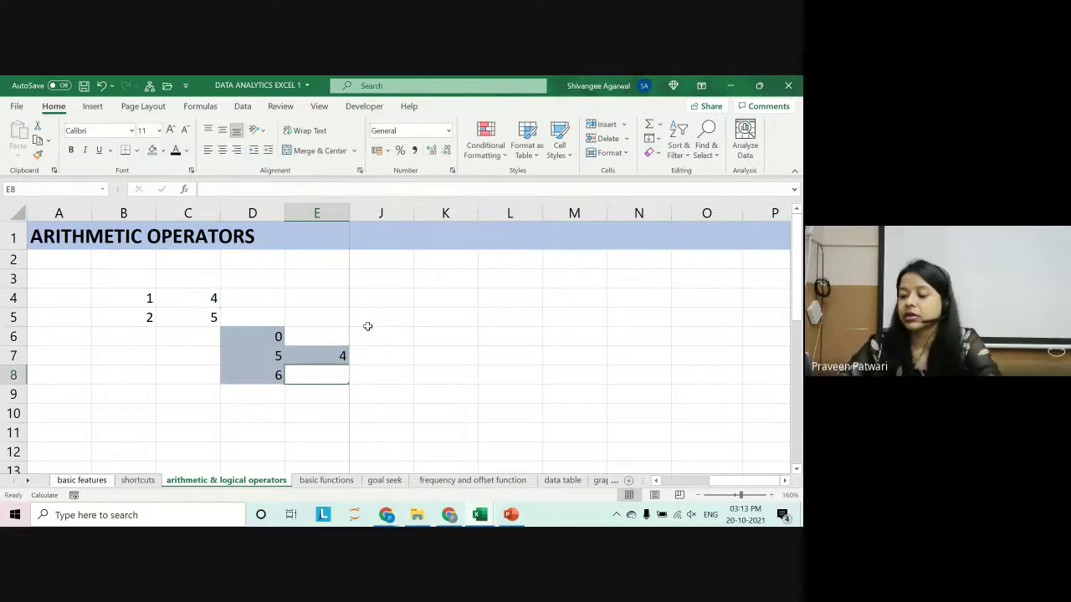
{"action": "double_click", "coordinate": [250, 358]}
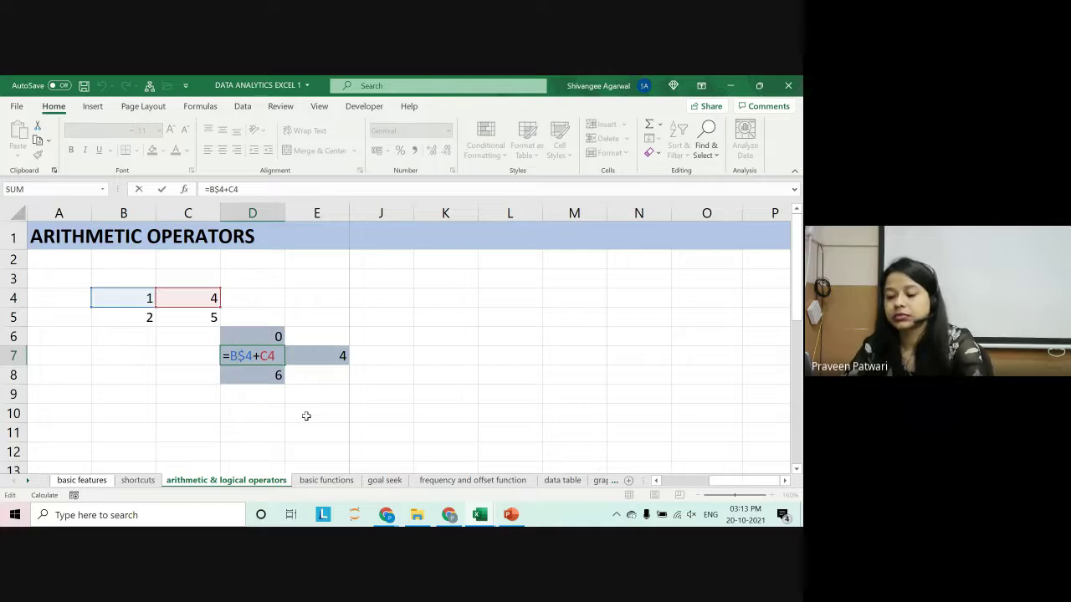
Cycle D7's B4 reference with F4 to lock only the column: =$B4+C4.
{"action": "key", "text": "F4"}
{"action": "key", "text": "F4"}
{"action": "key", "text": "F4"}
{"action": "key", "text": "F4"}
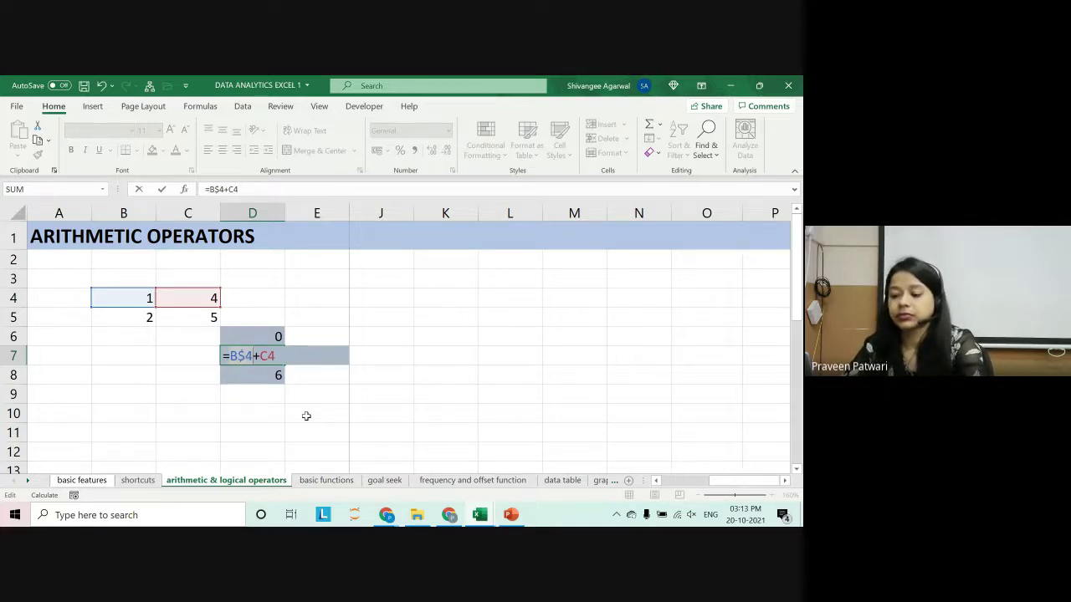
{"action": "key", "text": "F4"}
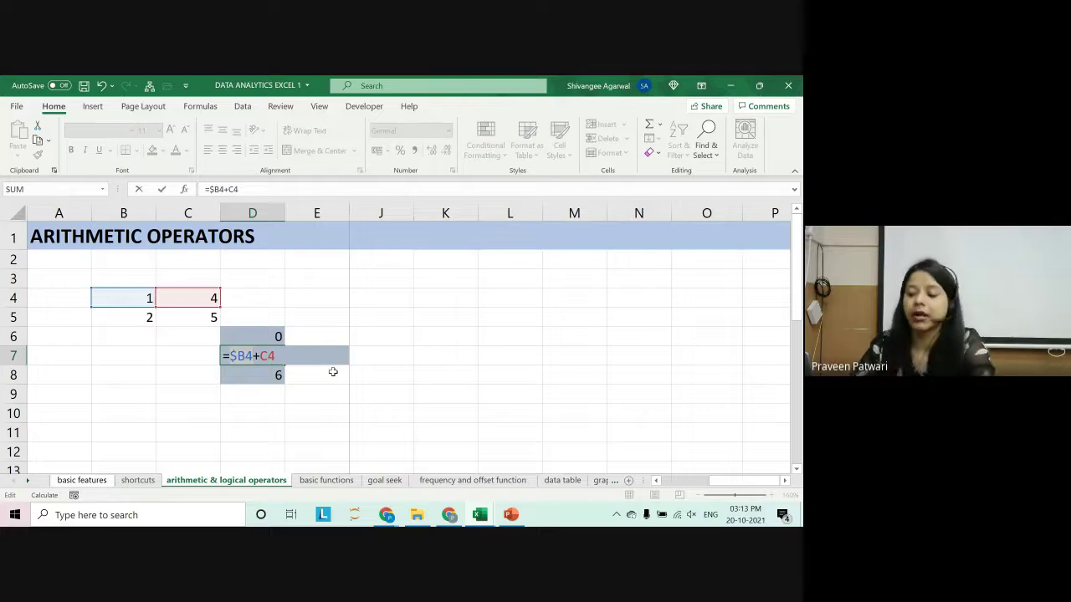
{"action": "key", "text": "Escape"}
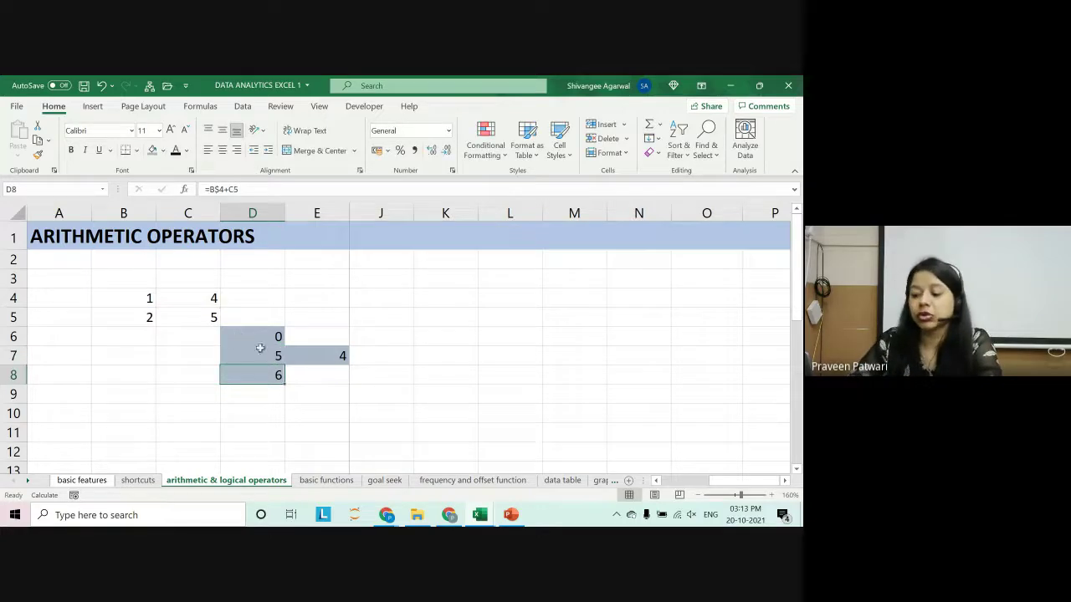
{"action": "key", "text": "F2"}
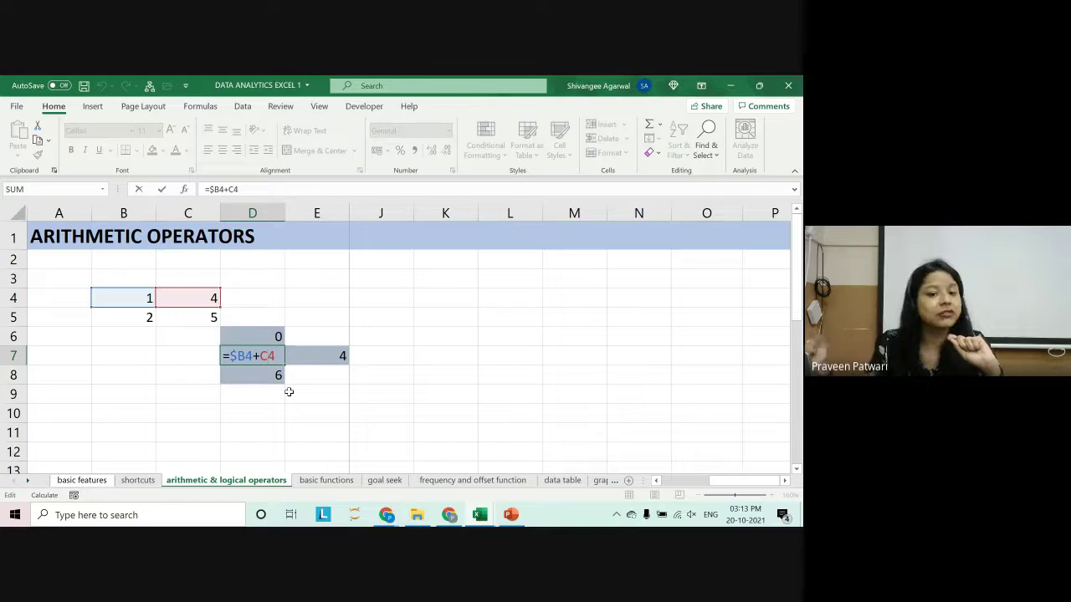
{"action": "key", "text": "Return"}
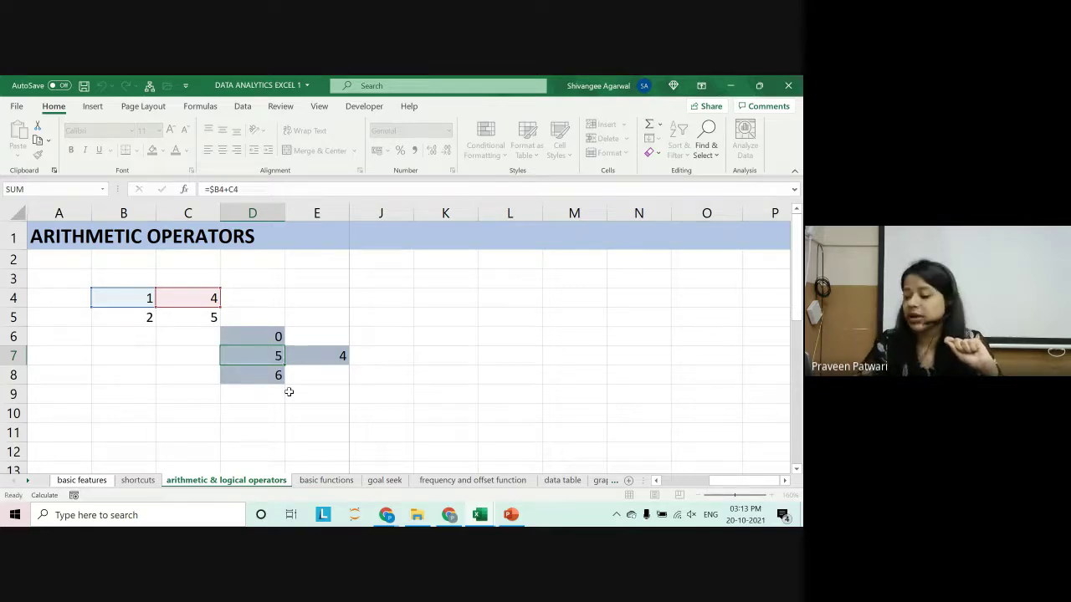
{"action": "key", "text": "shift+Return"}
Check that D8's copied formula reads =$B5+C5, showing 7.
{"action": "key", "text": "Return"}
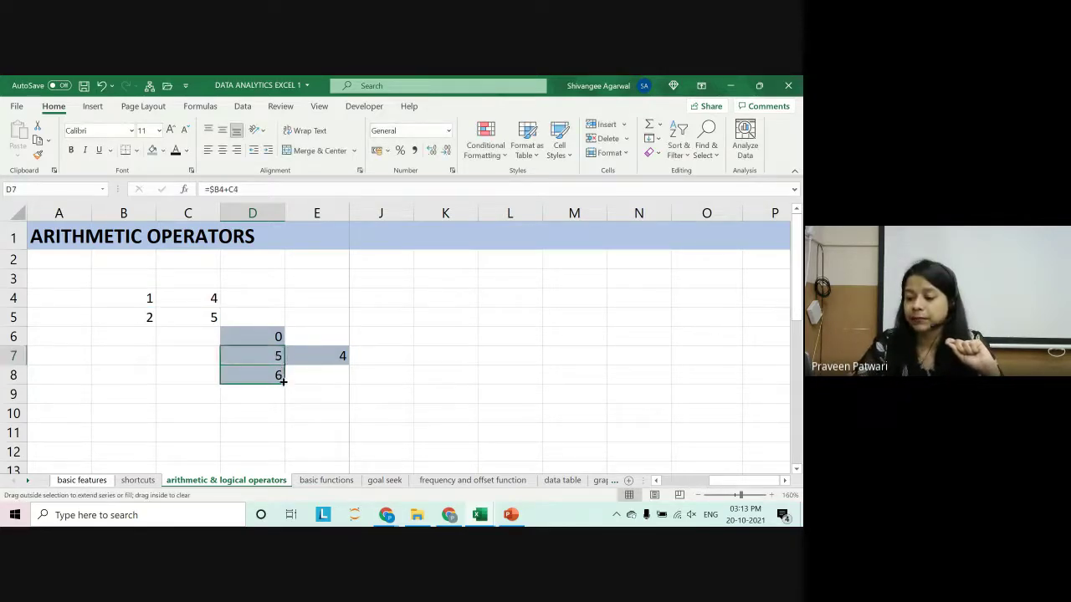
{"action": "key", "text": "F2"}
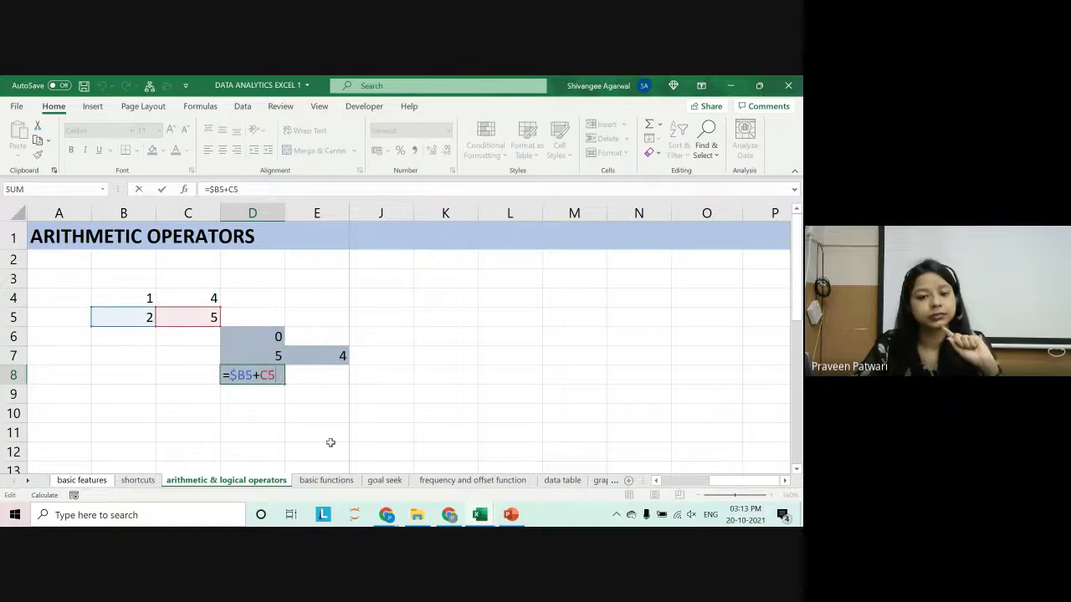
{"action": "key", "text": "Escape"}
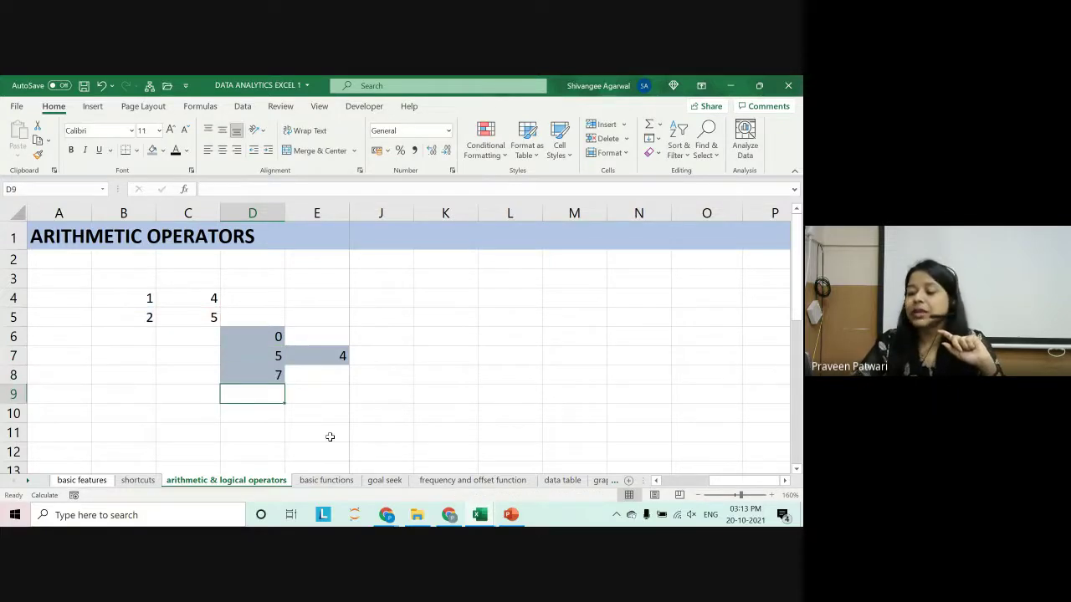
{"action": "key", "text": "shift+Return"}
{"action": "key", "text": "F2"}
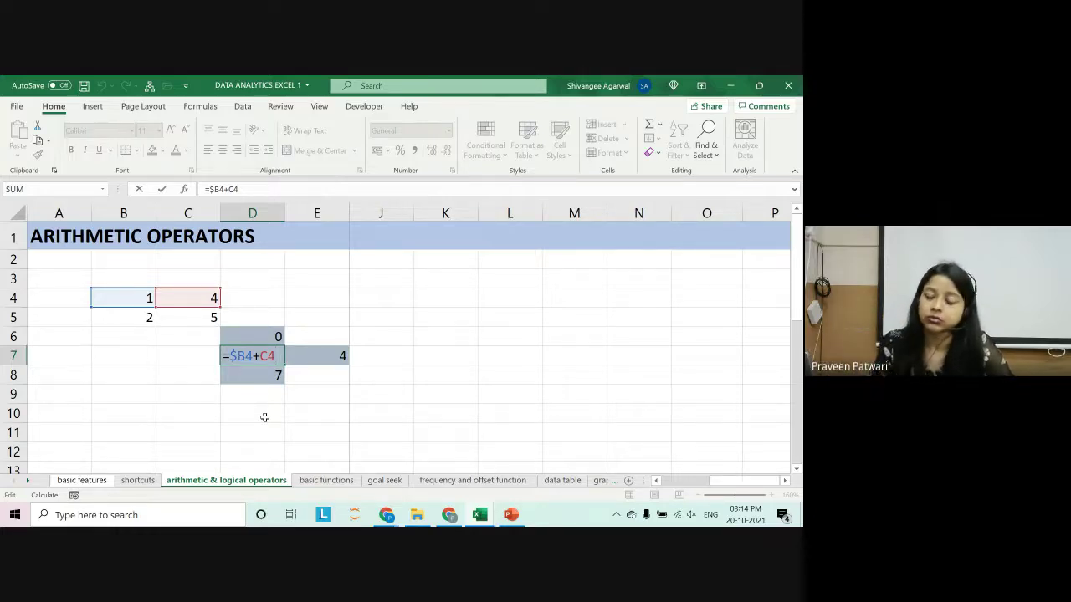
Fill D7's mixed-reference formula =$B4+C4 right into E7, which becomes =$B4+D4 and shows 1.
{"action": "key", "text": "Return"}
{"action": "left_click", "coordinate": [272, 355]}
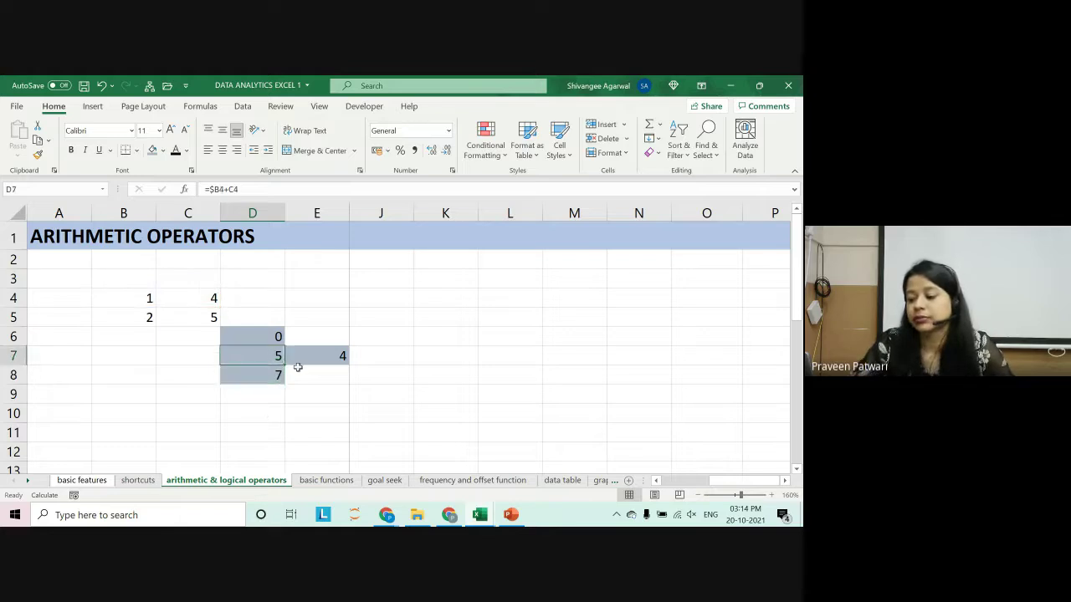
{"action": "left_click_drag", "start_coordinate": [285, 365], "coordinate": [341, 356]}
{"action": "double_click", "coordinate": [341, 356]}
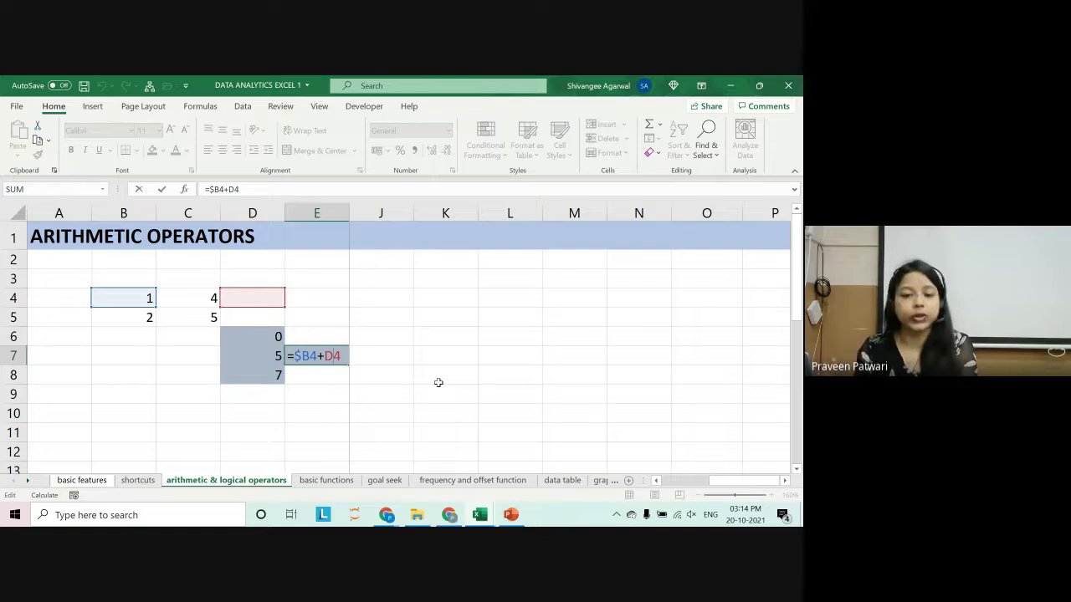
{"action": "key", "text": "Return"}
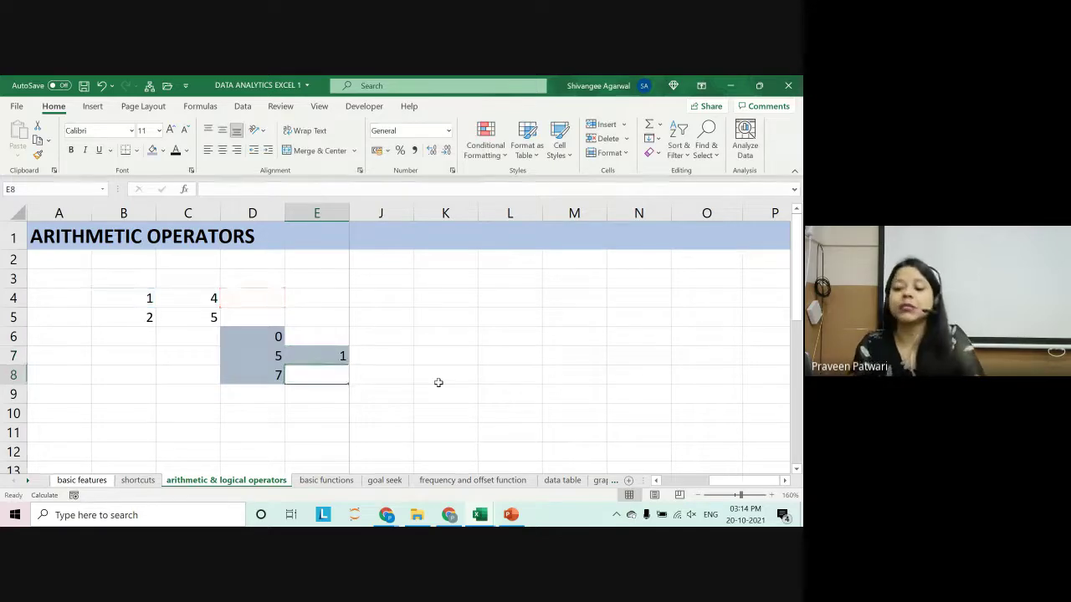